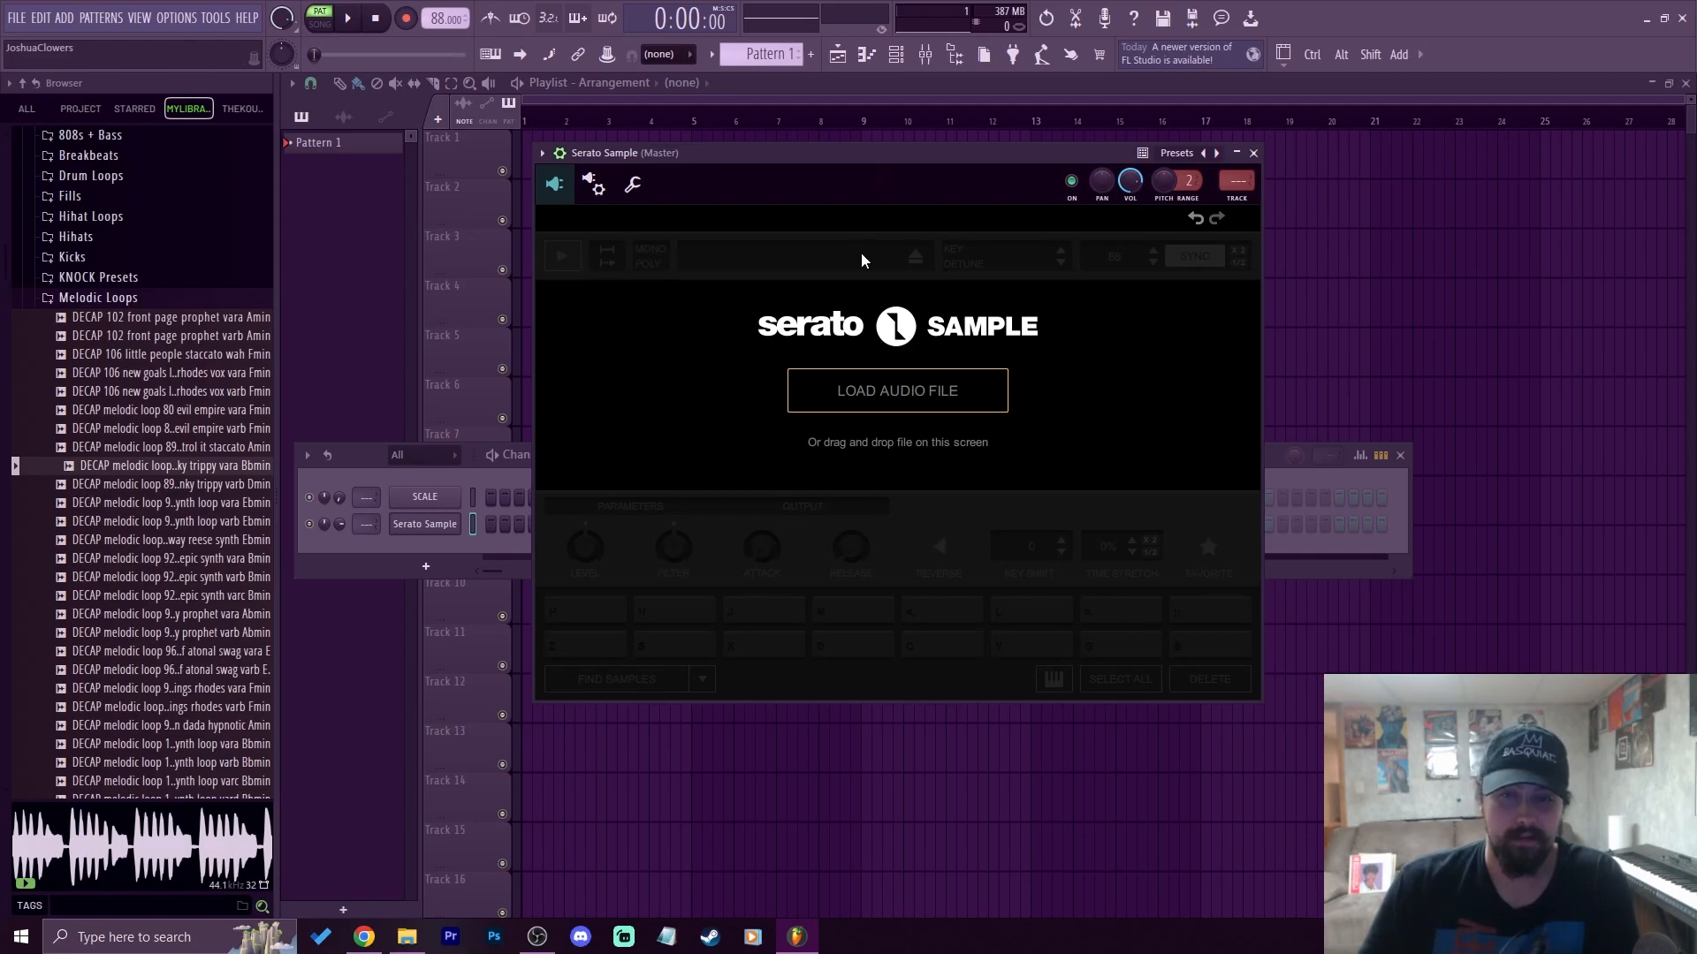
# Load the downloaded "Pope Flyne - Aka Me Na Nyame" audio file into the Serato Sample plugin
pyautogui.click(380, 937)
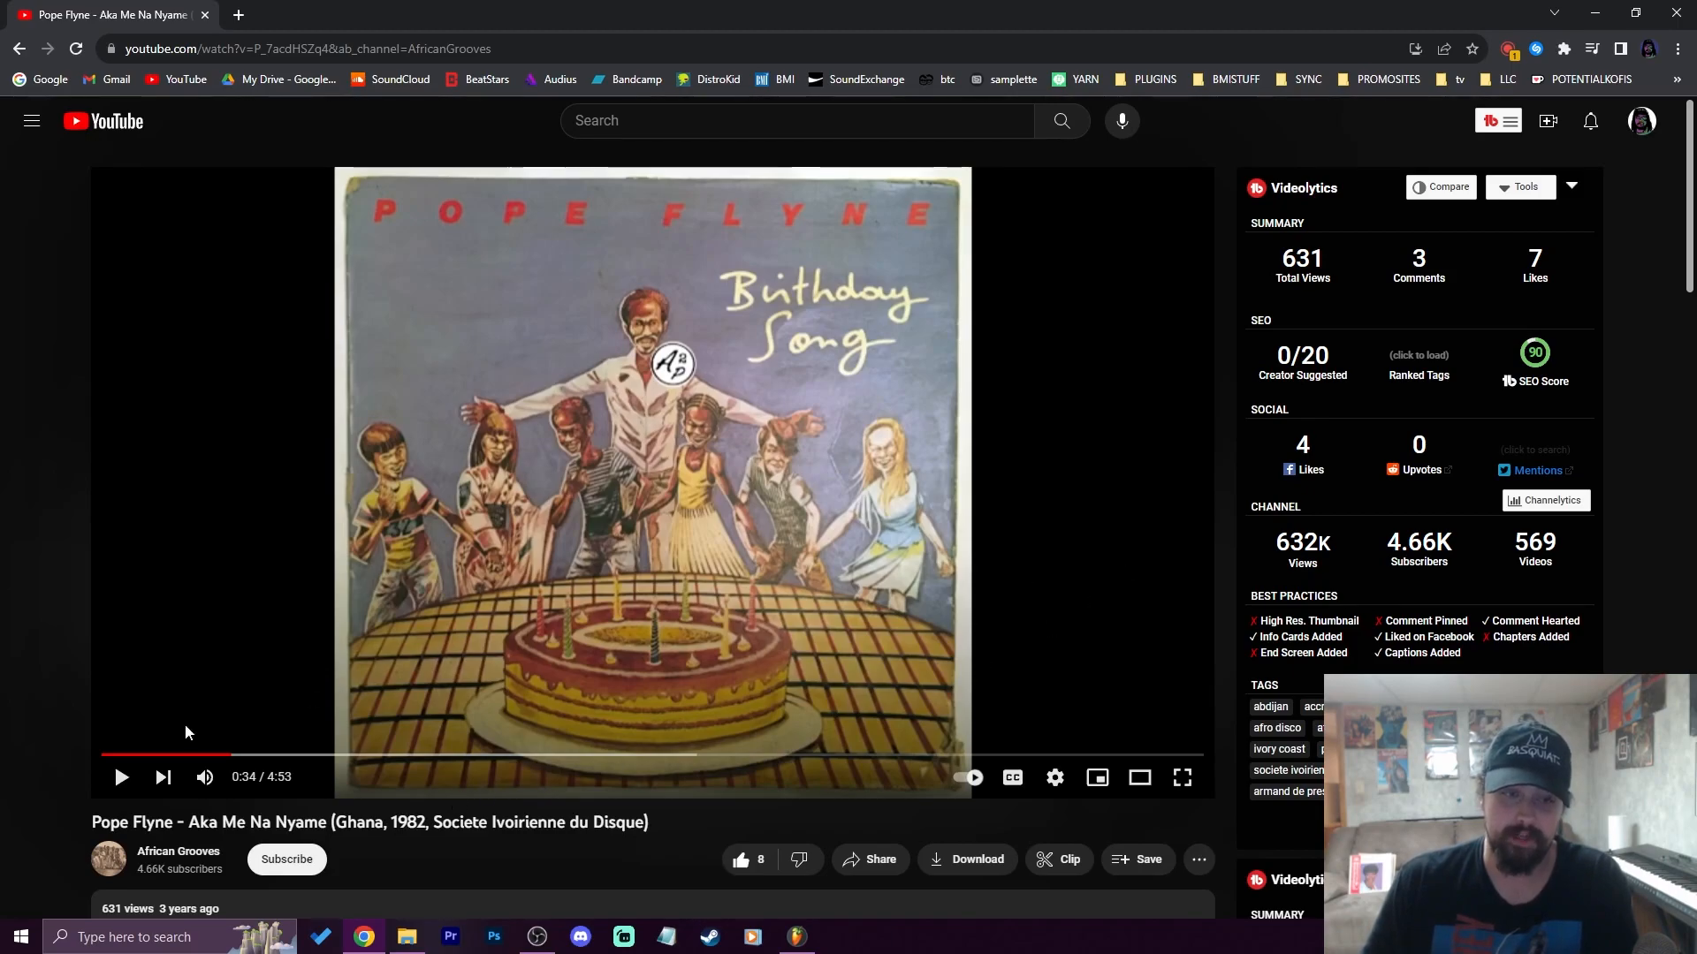
pyautogui.click(1595, 12)
pyautogui.moveTo(1106, 182); pyautogui.dragTo(1284, 197)
pyautogui.moveTo(1160, 381); pyautogui.dragTo(821, 363)
pyautogui.click(801, 151)
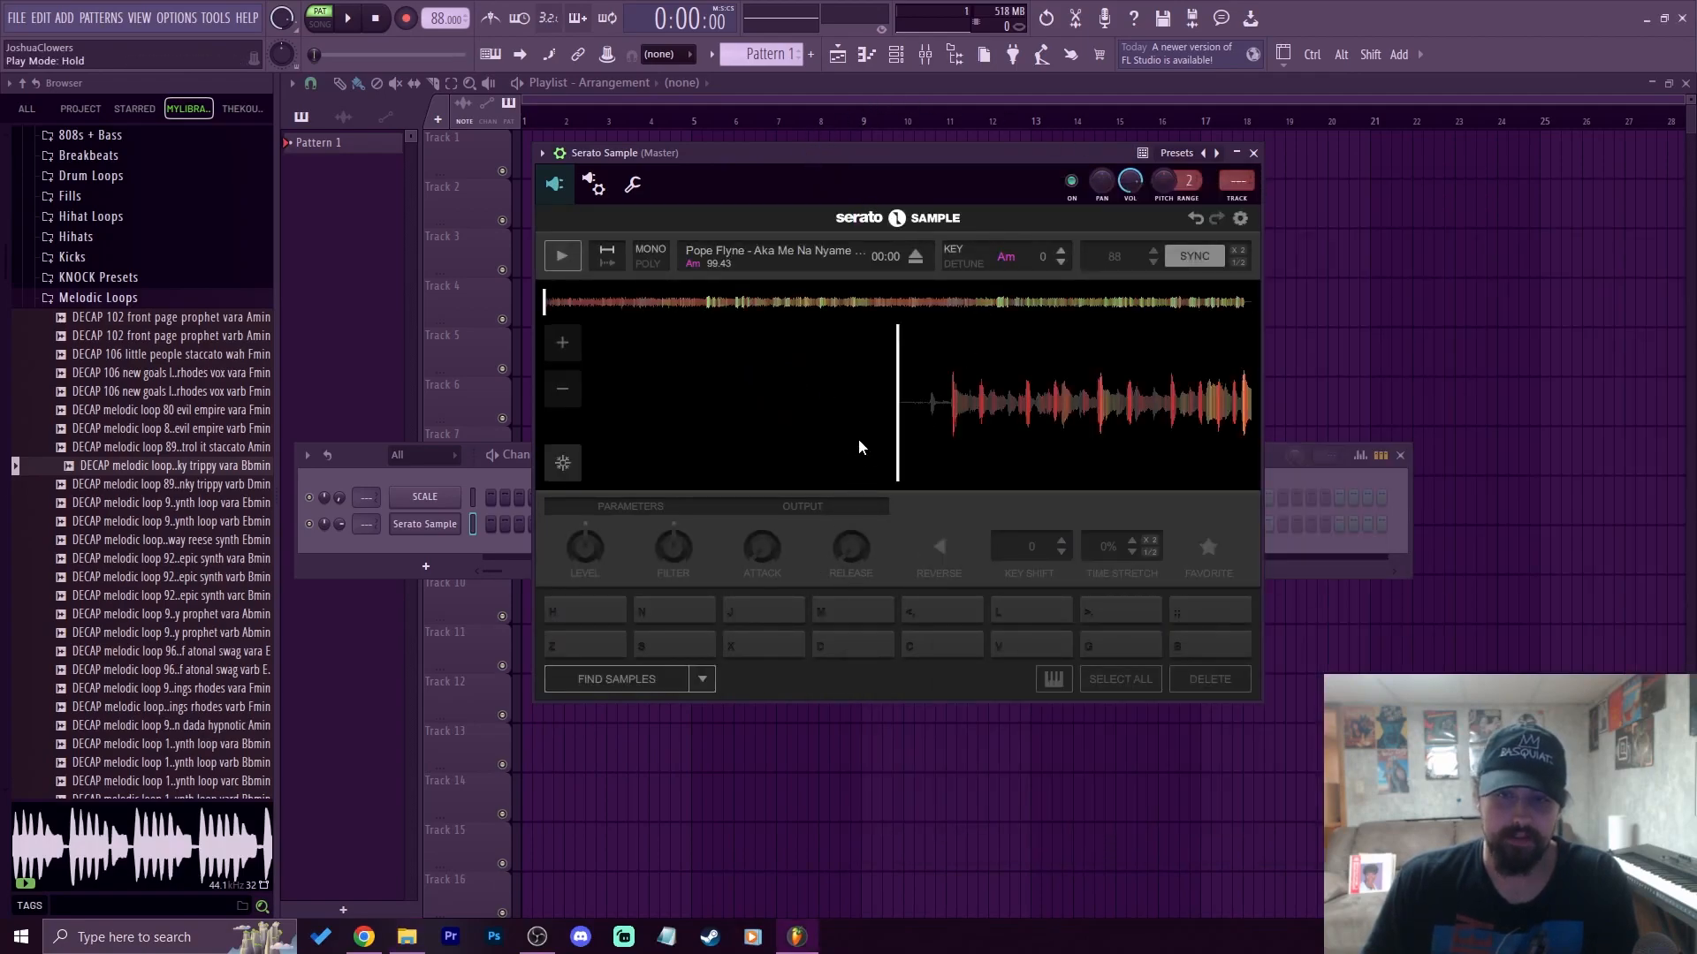
# Fill the pads with automatically found samples from the song and shift the song key by -3 to F#m
pyautogui.scroll(-3, 851, 435)
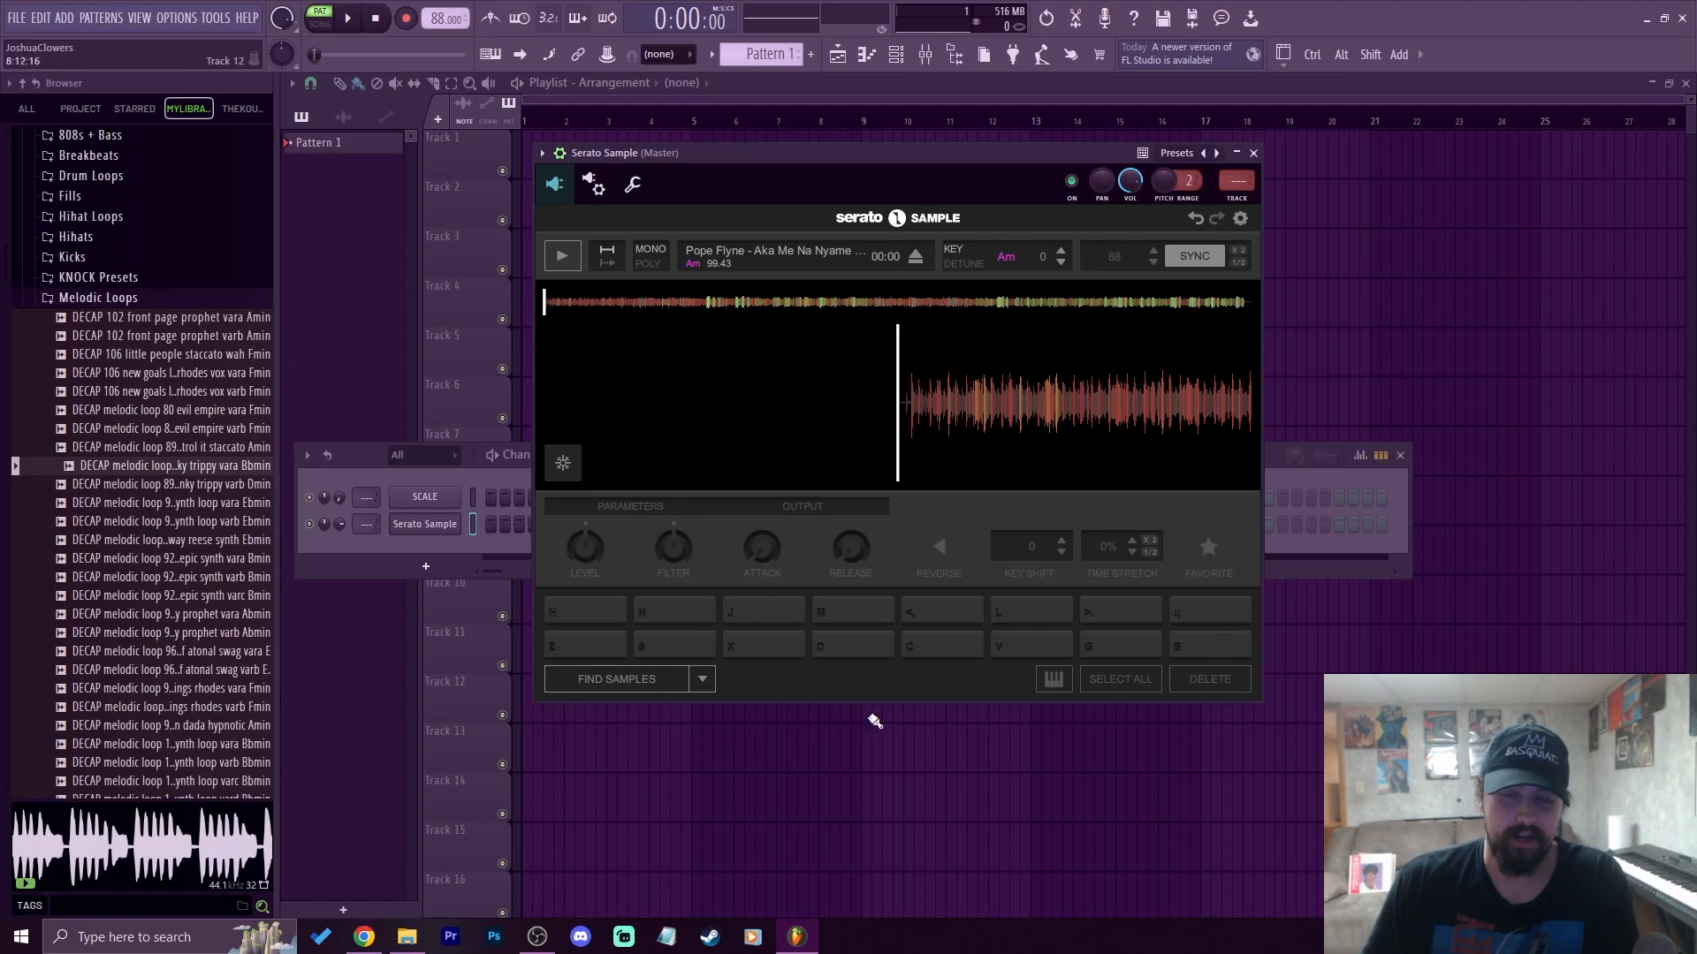
pyautogui.click(612, 676)
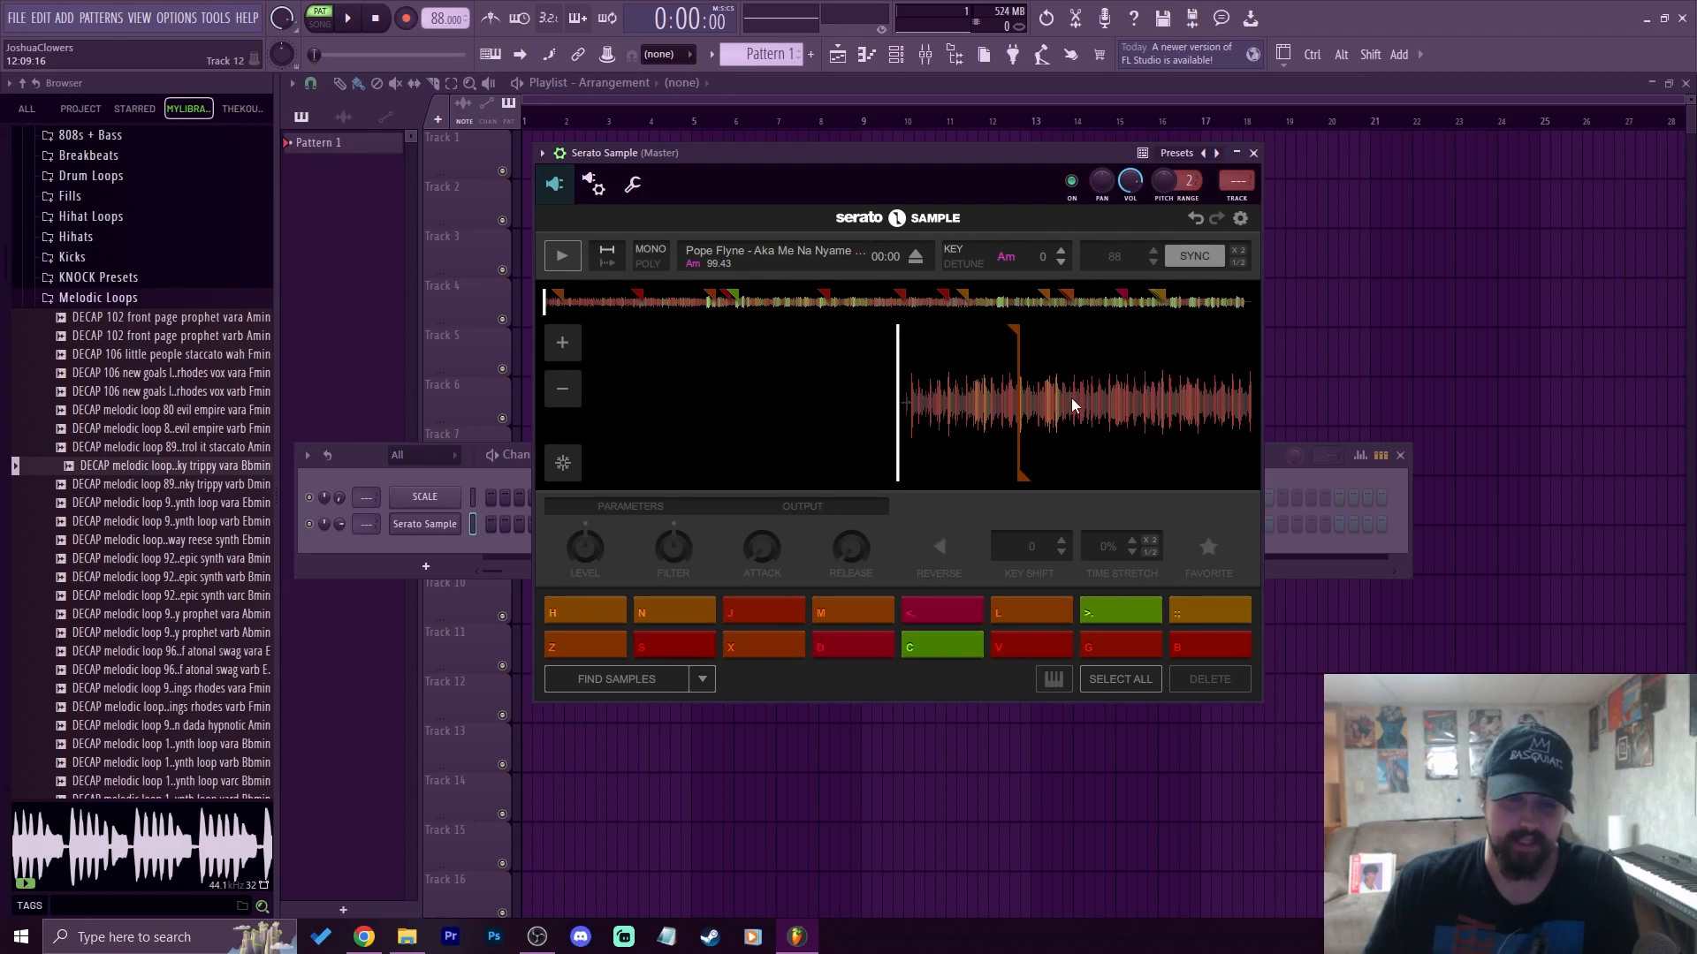
pyautogui.moveTo(1090, 382); pyautogui.dragTo(942, 380)
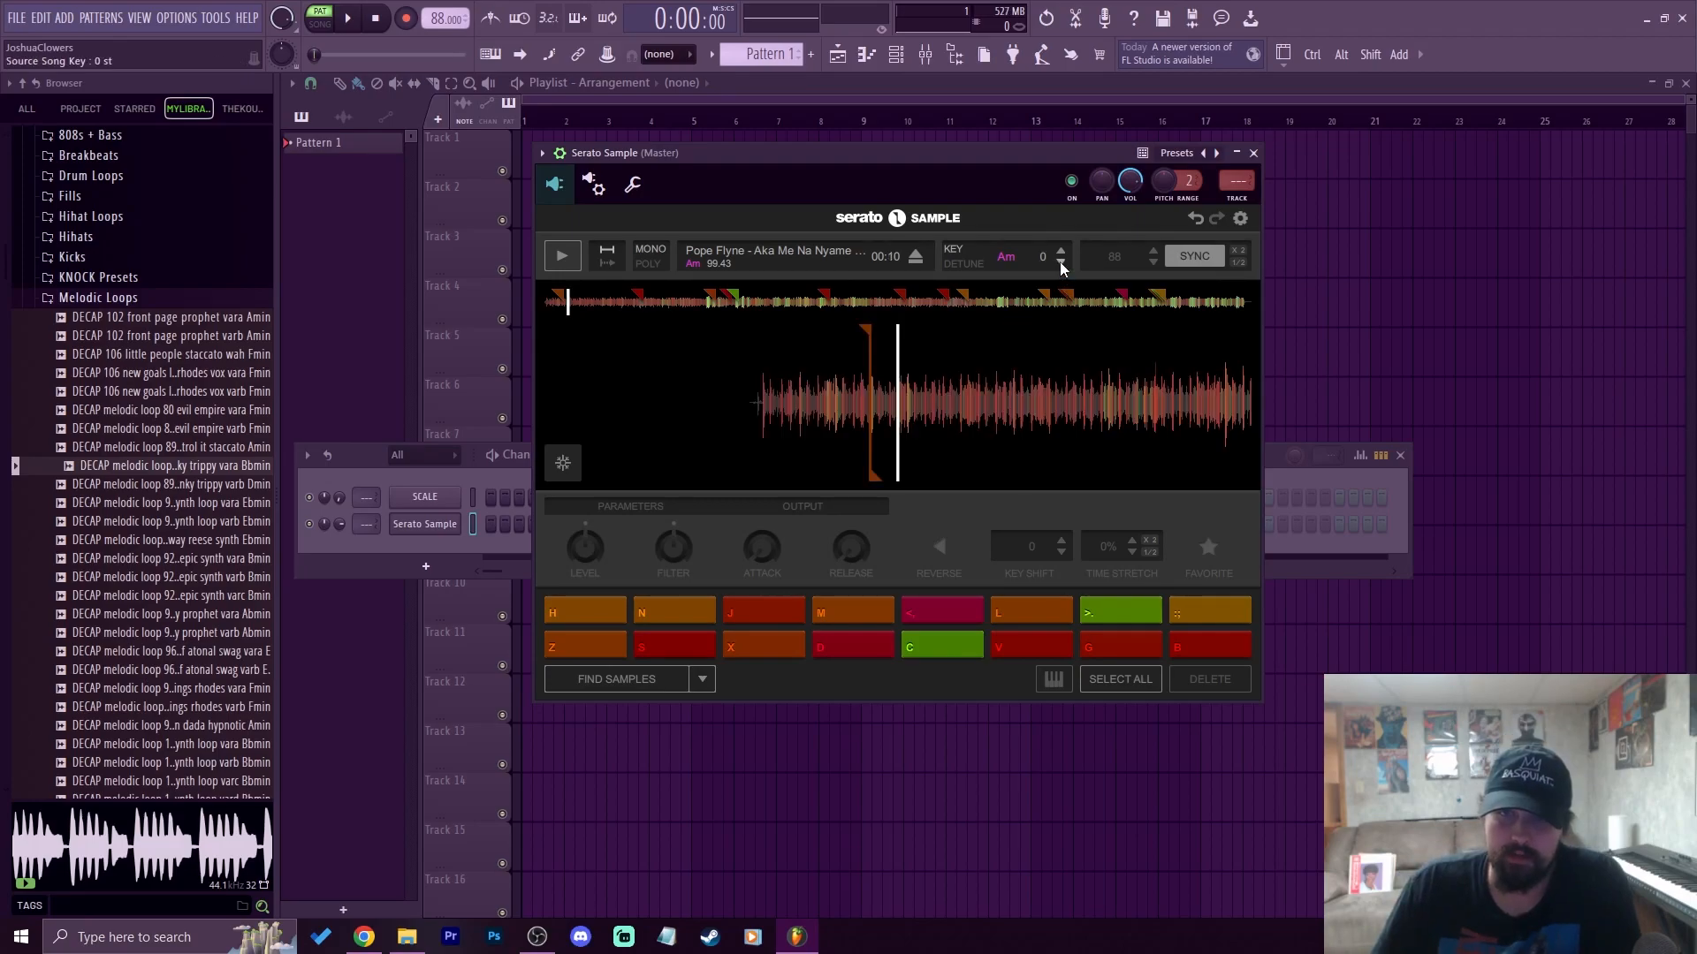
pyautogui.click(1060, 263)
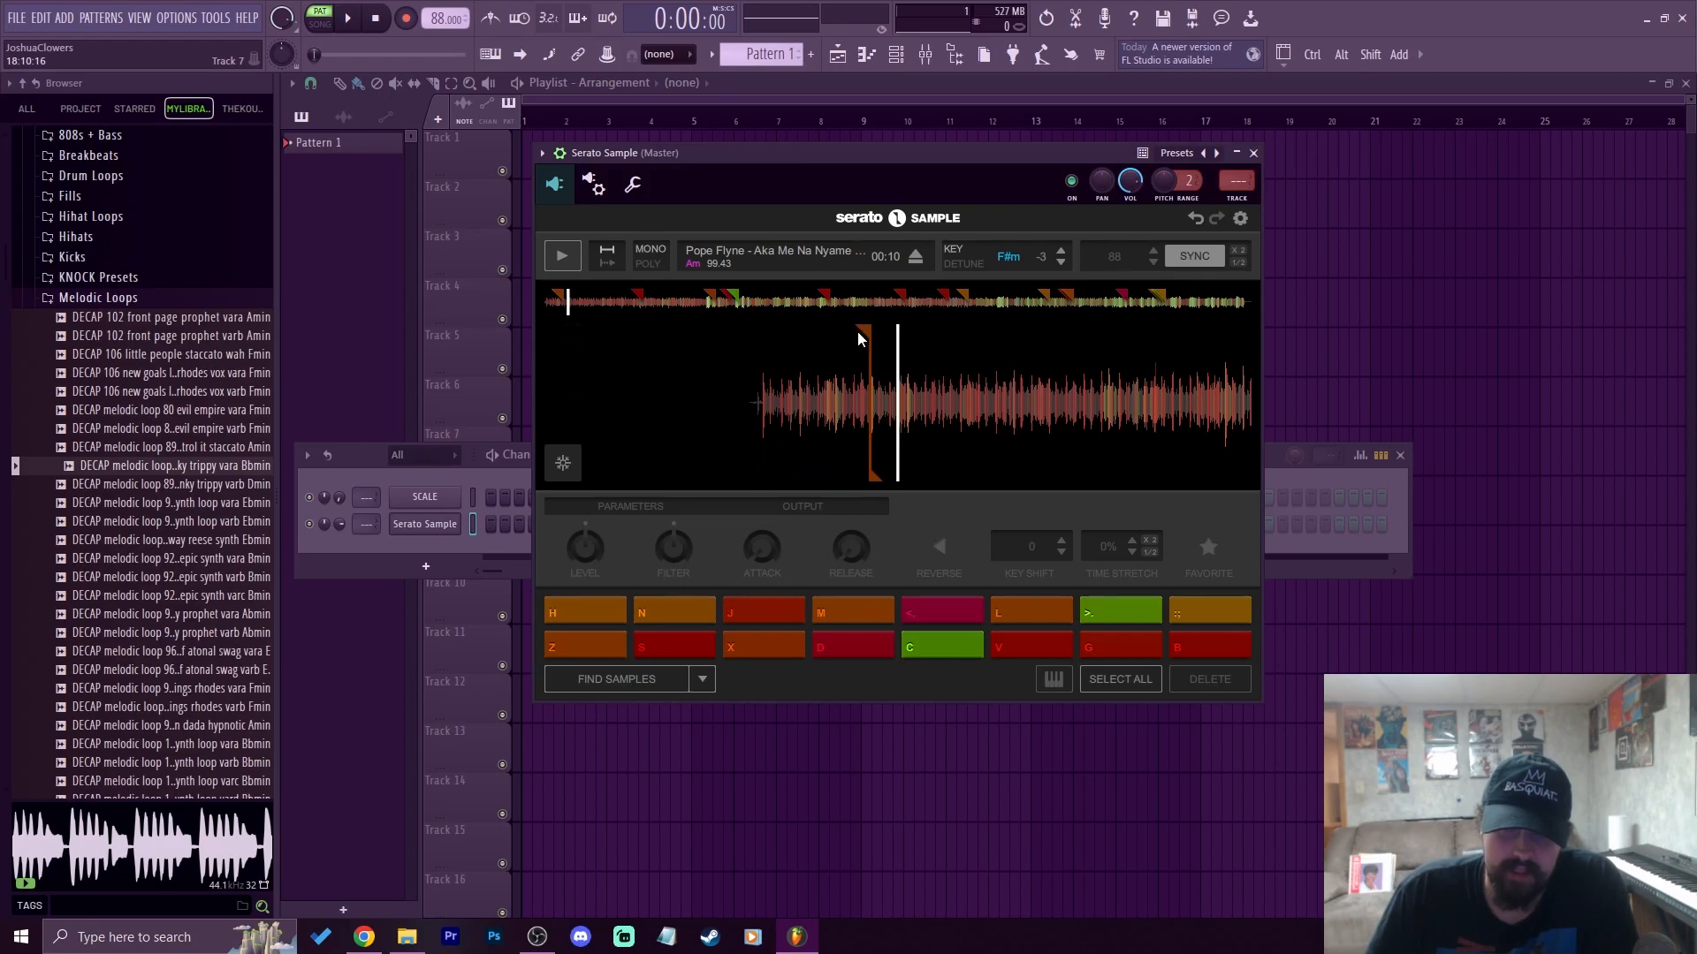
# Move the first pad's cue marker to the onset of the first strong hit at the start of the song
pyautogui.moveTo(871, 334)
pyautogui.mouseDown()
pyautogui.moveTo(764, 347)
pyautogui.moveTo(776, 375)
pyautogui.mouseUp()
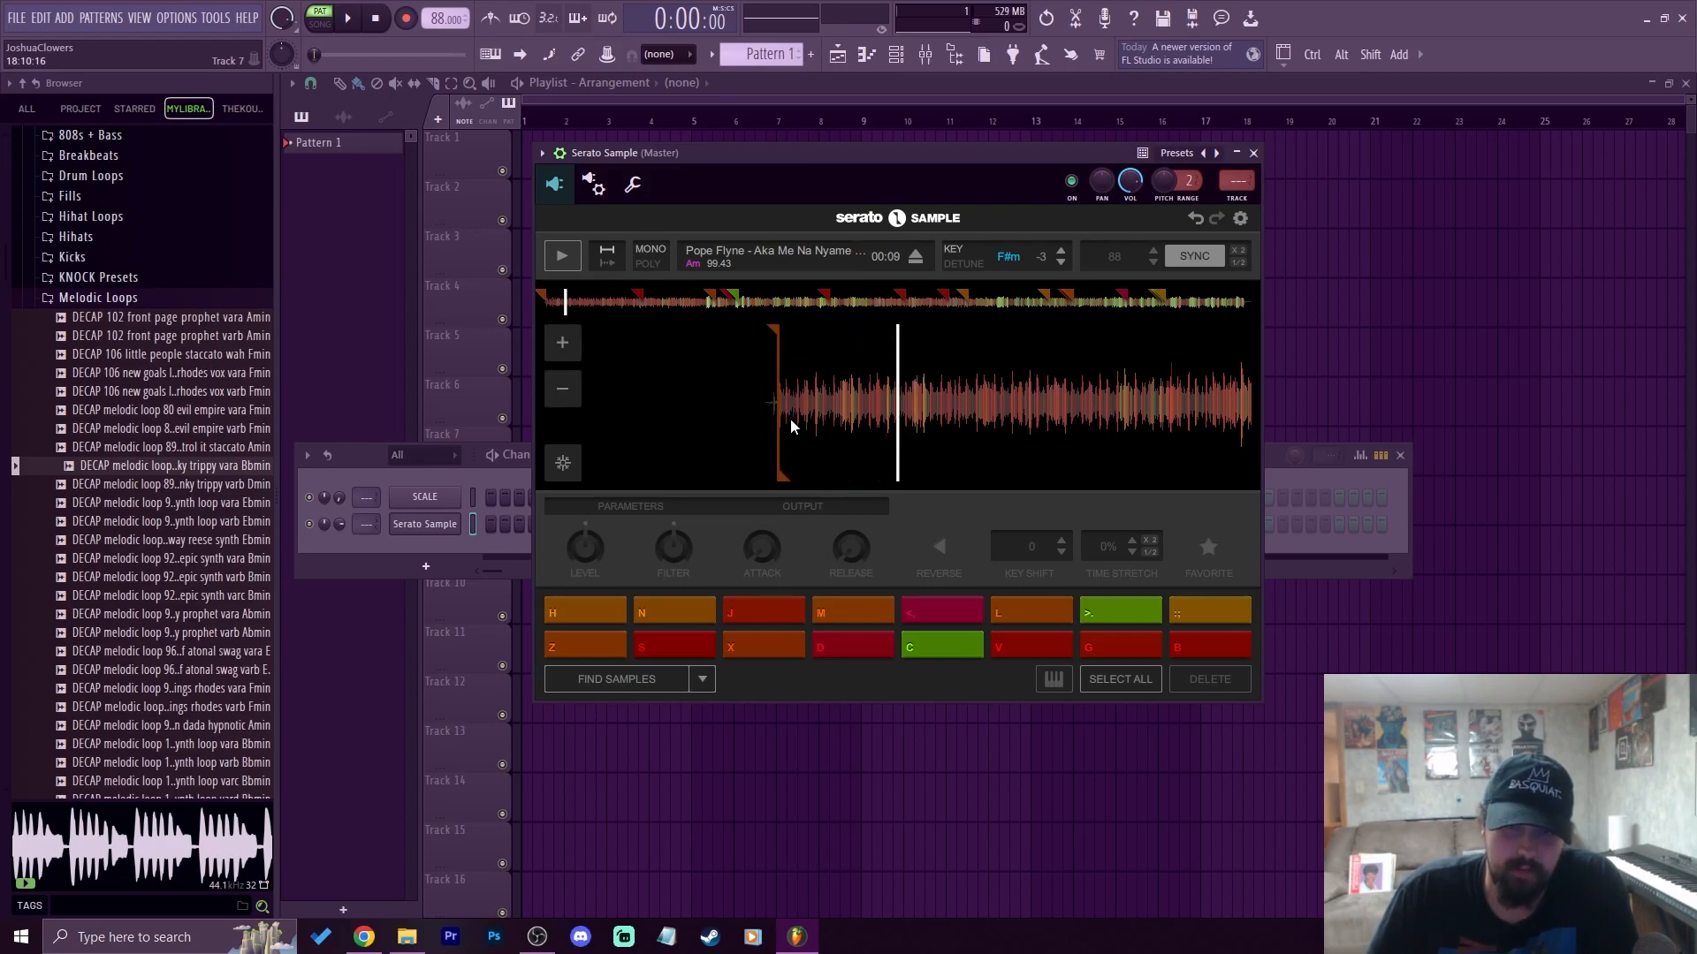
pyautogui.scroll(4, 781, 415)
pyautogui.scroll(-3, 781, 415)
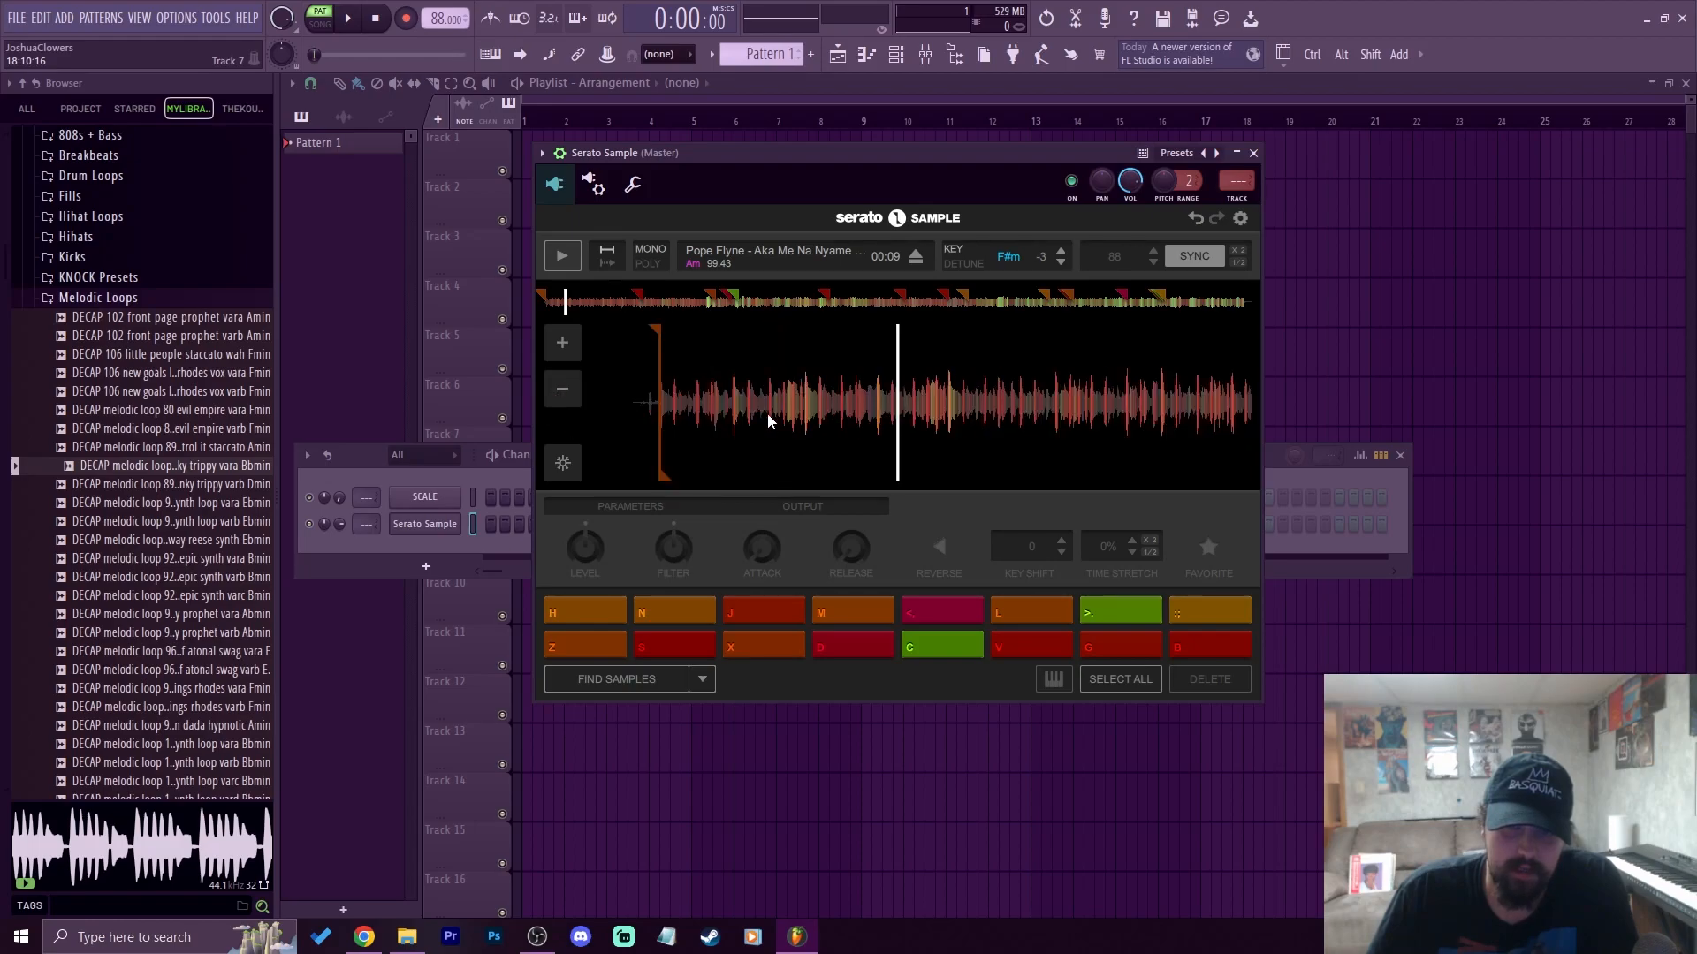
pyautogui.moveTo(688, 407); pyautogui.dragTo(934, 407)
pyautogui.scroll(5, 934, 407)
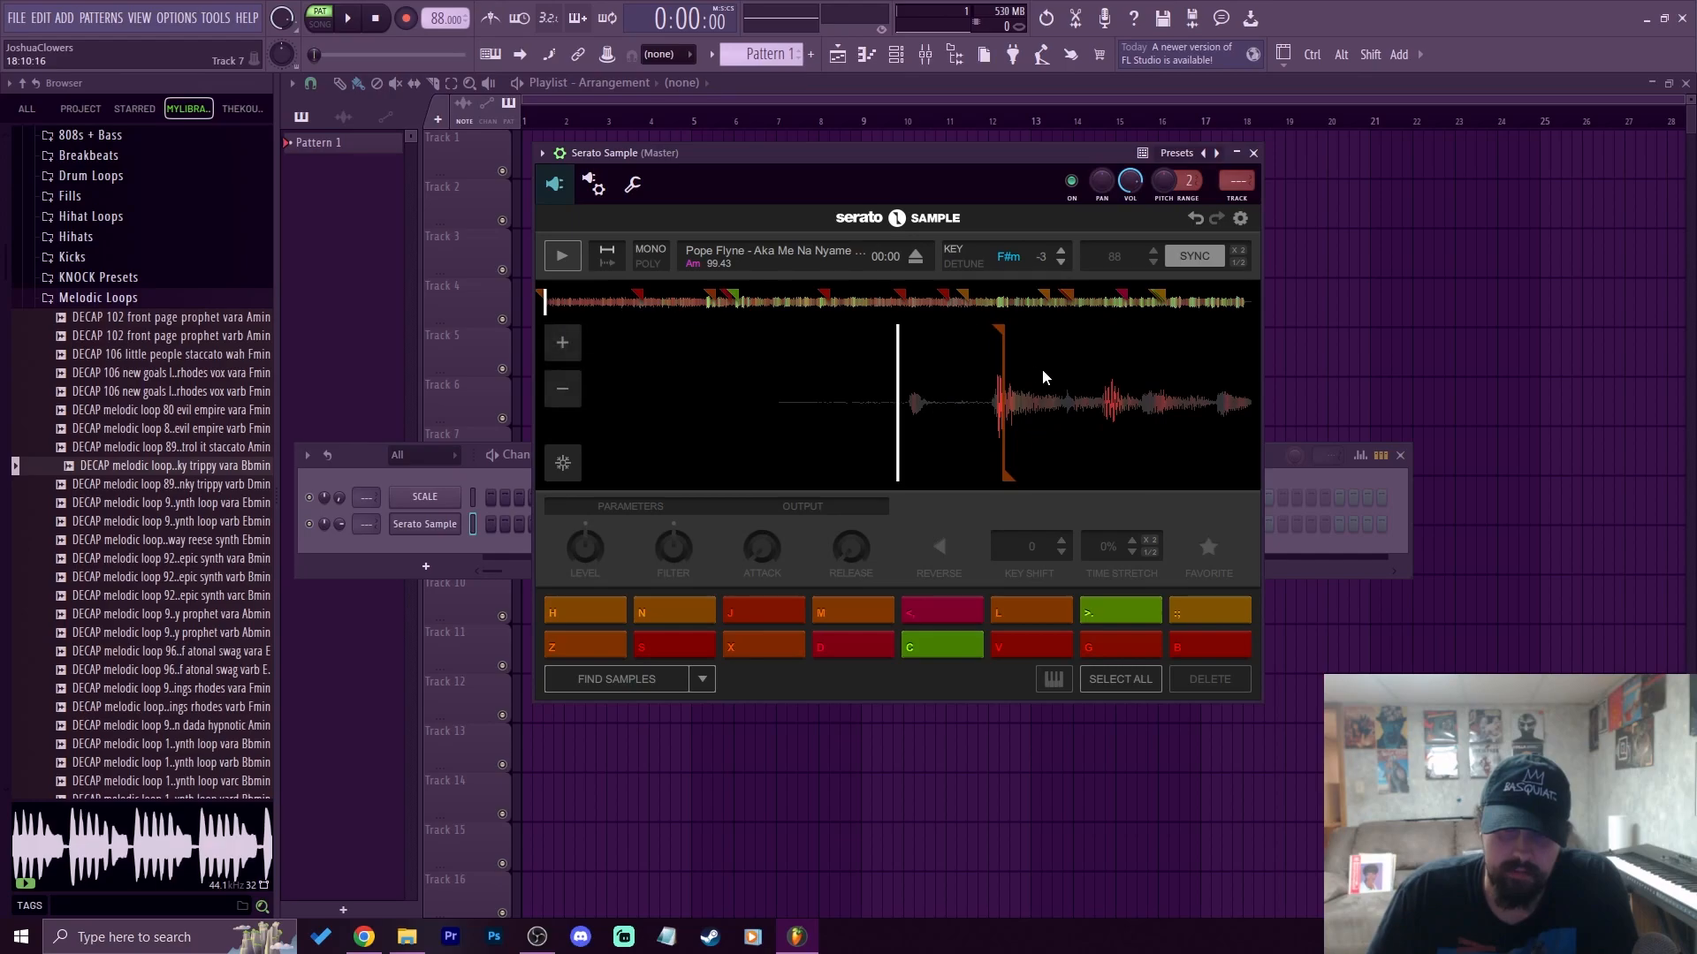
pyautogui.moveTo(1107, 332); pyautogui.dragTo(1092, 334)
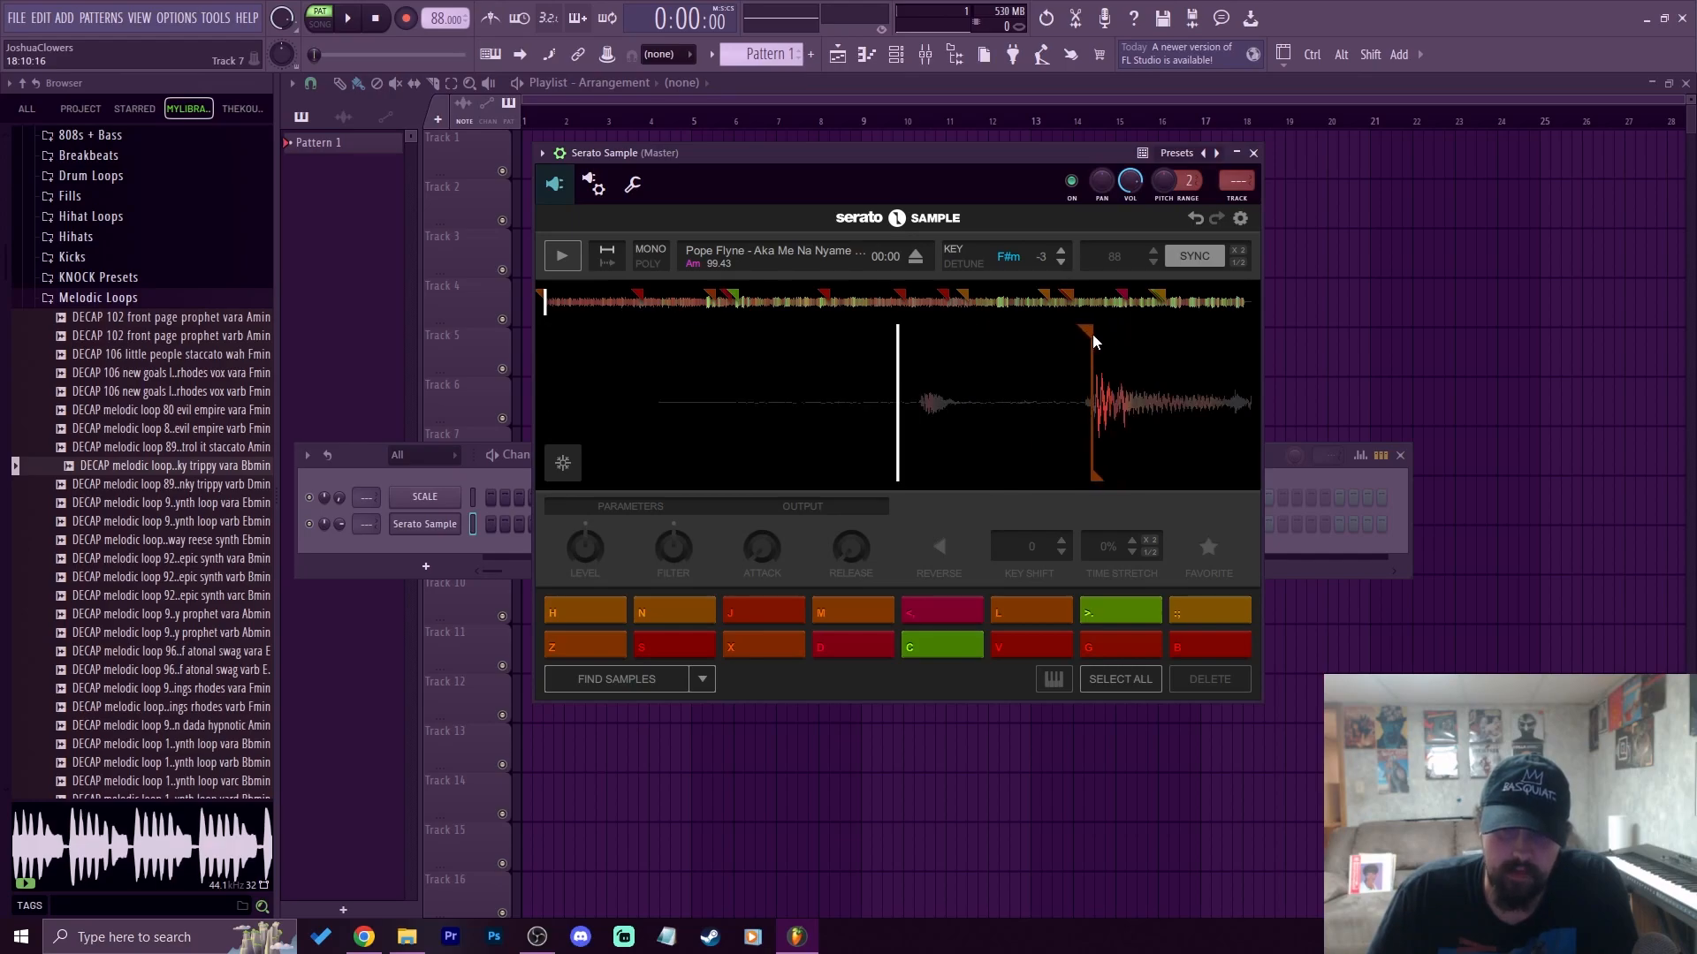
pyautogui.scroll(-3, 1111, 418)
pyautogui.scroll(4, 1051, 412)
pyautogui.scroll(-5, 1034, 411)
pyautogui.scroll(1, 1034, 412)
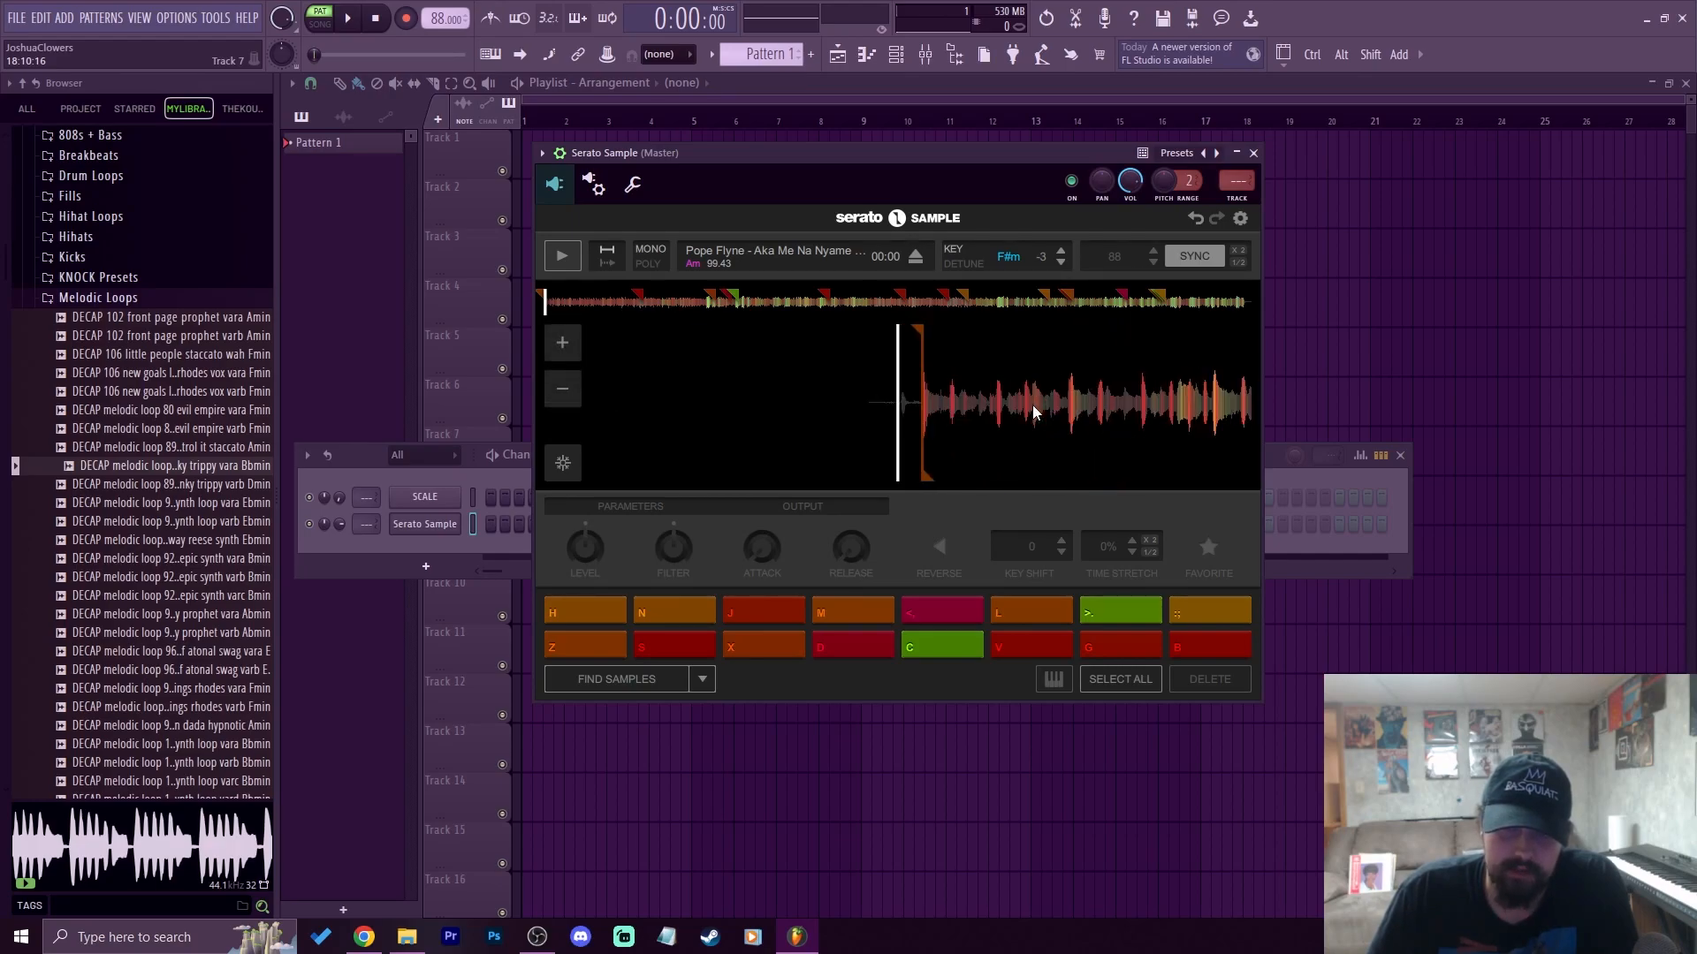
# Audition the slice on the first pad several times to check its new start point
pyautogui.click(590, 647)
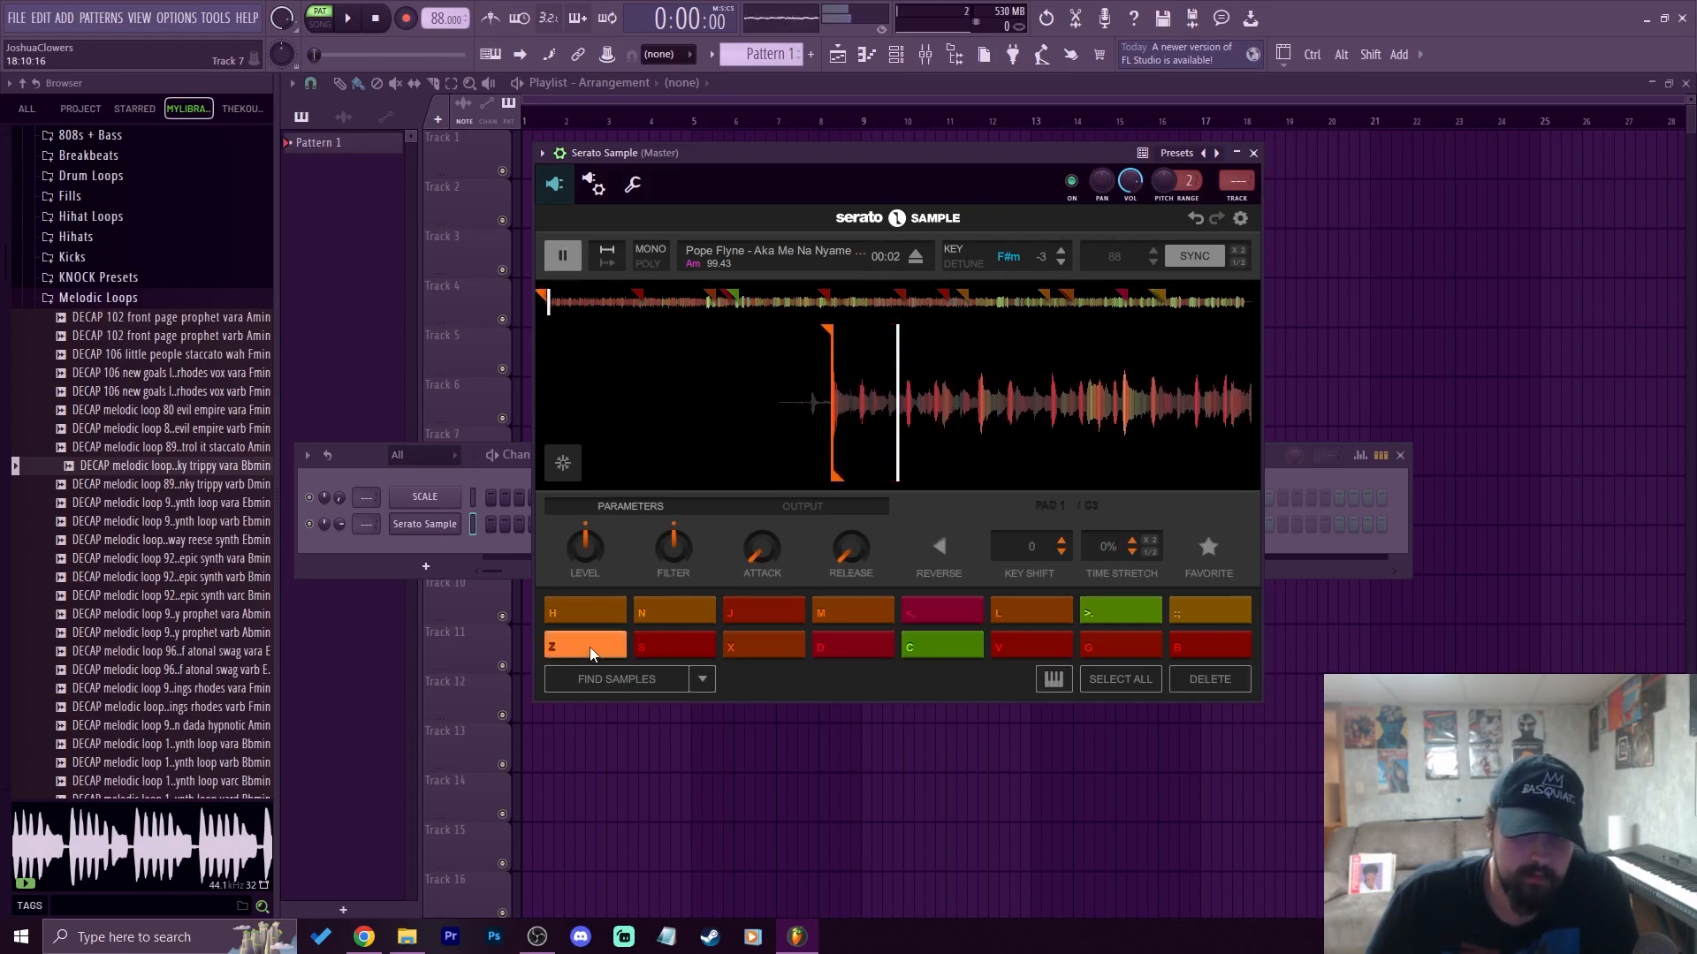
pyautogui.click(590, 647)
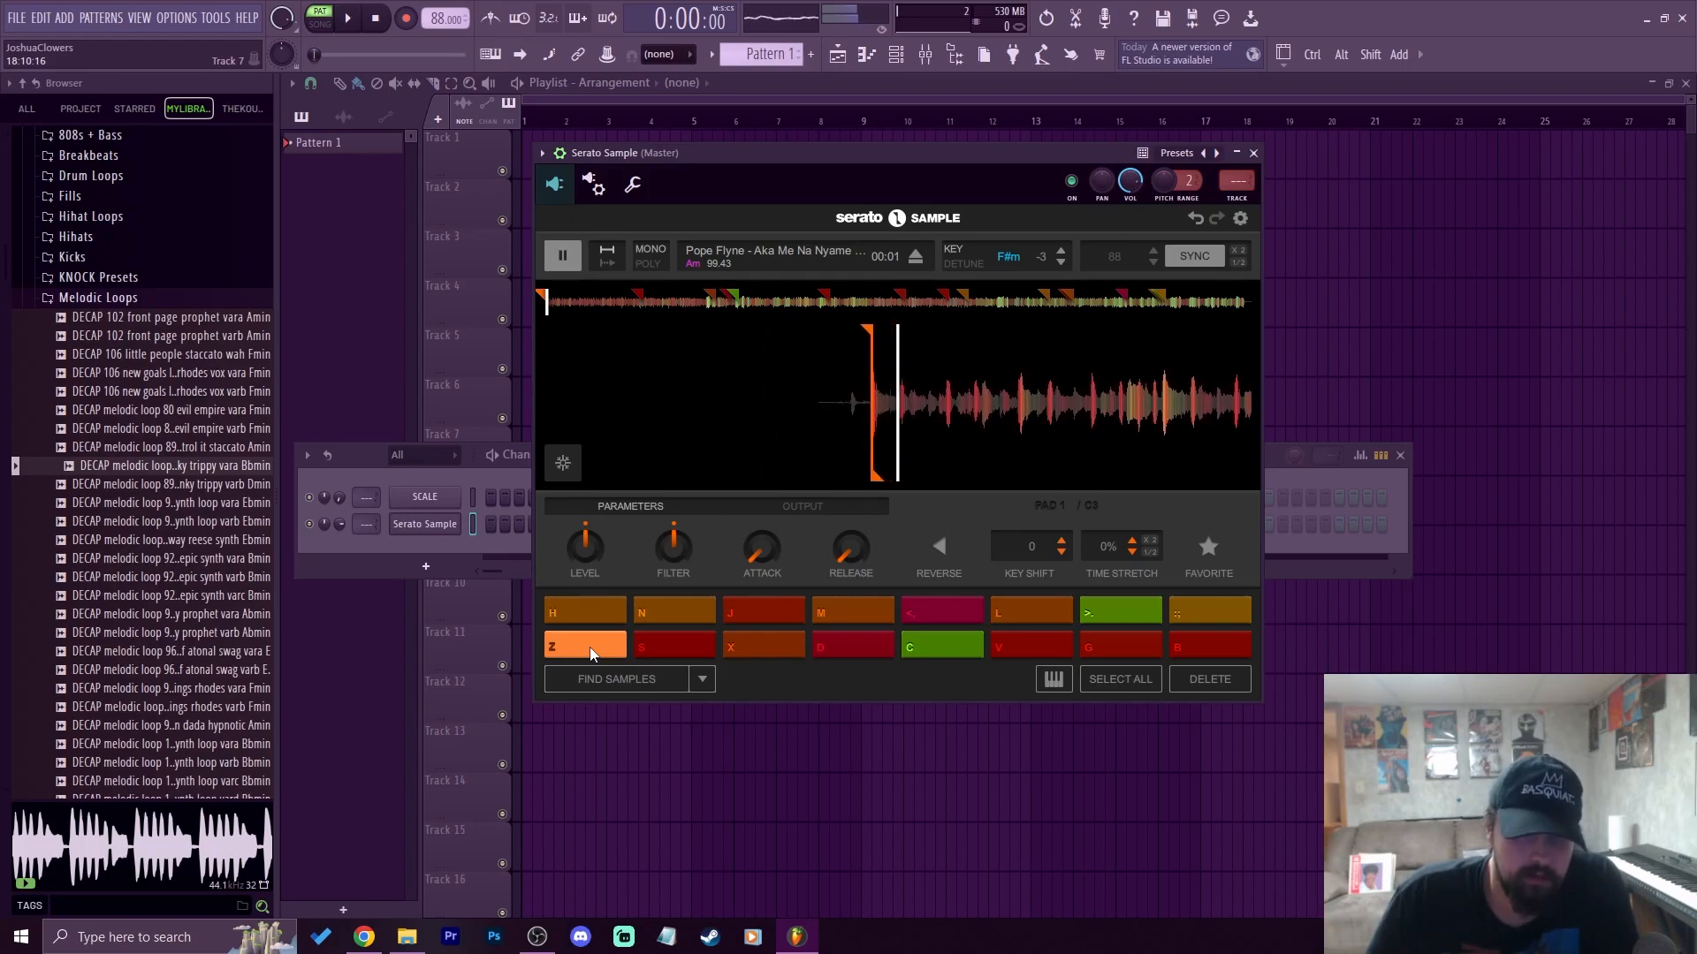
pyautogui.click(590, 647)
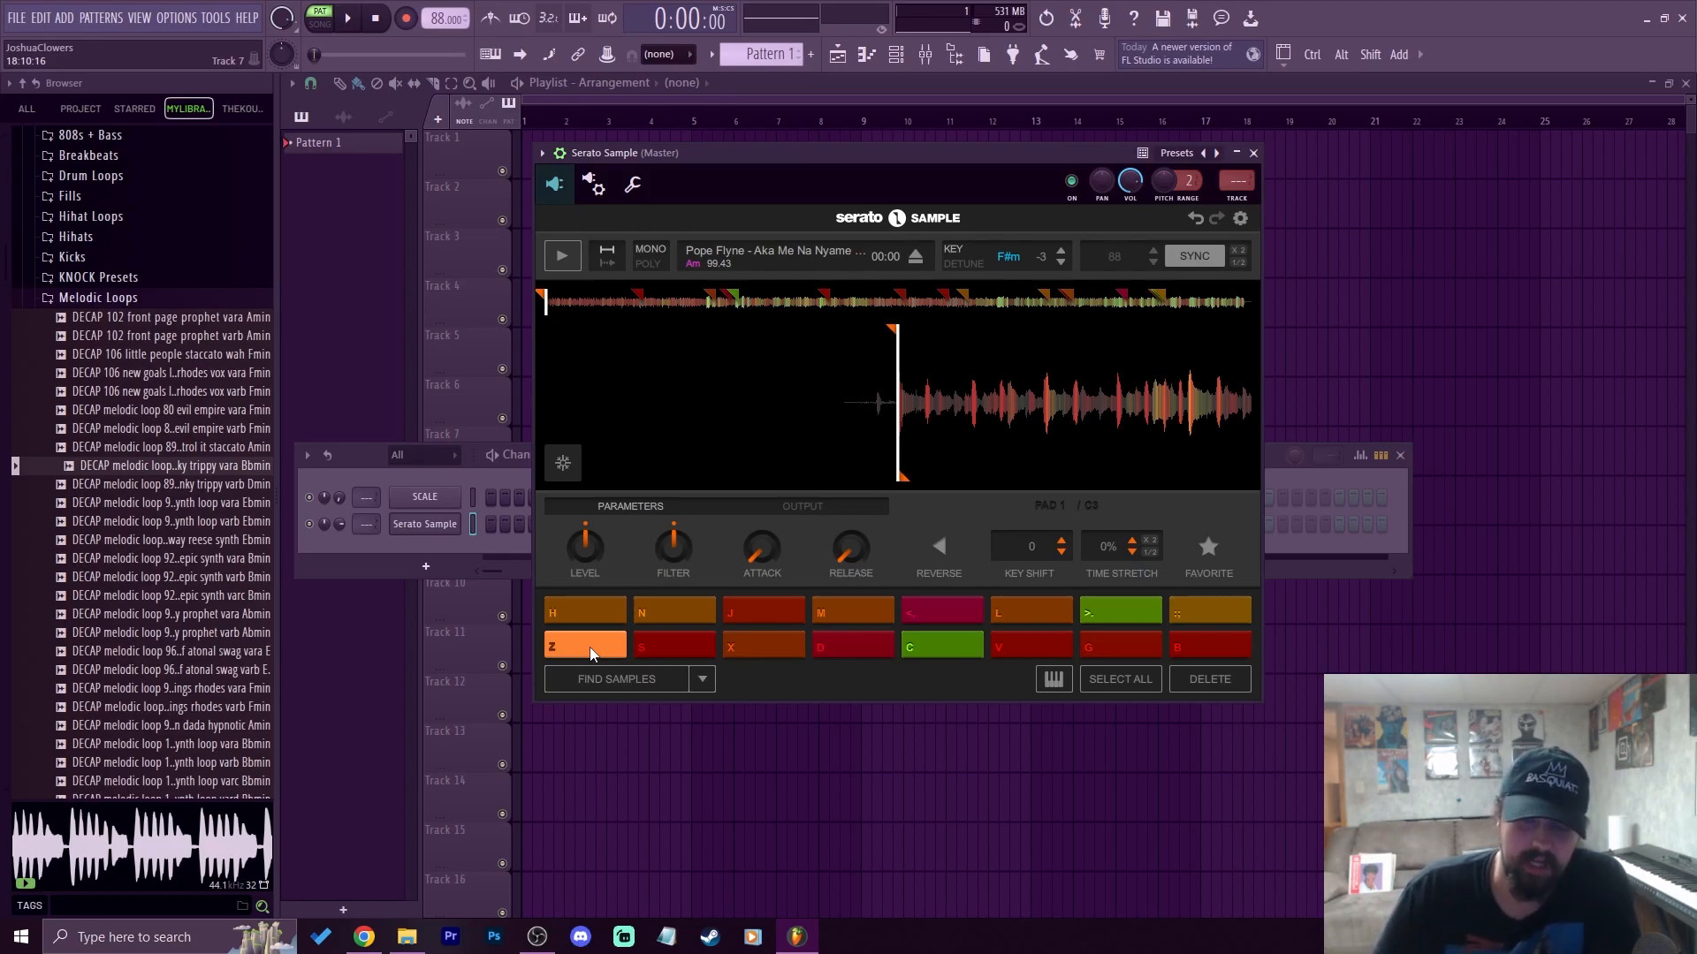
pyautogui.click(591, 646)
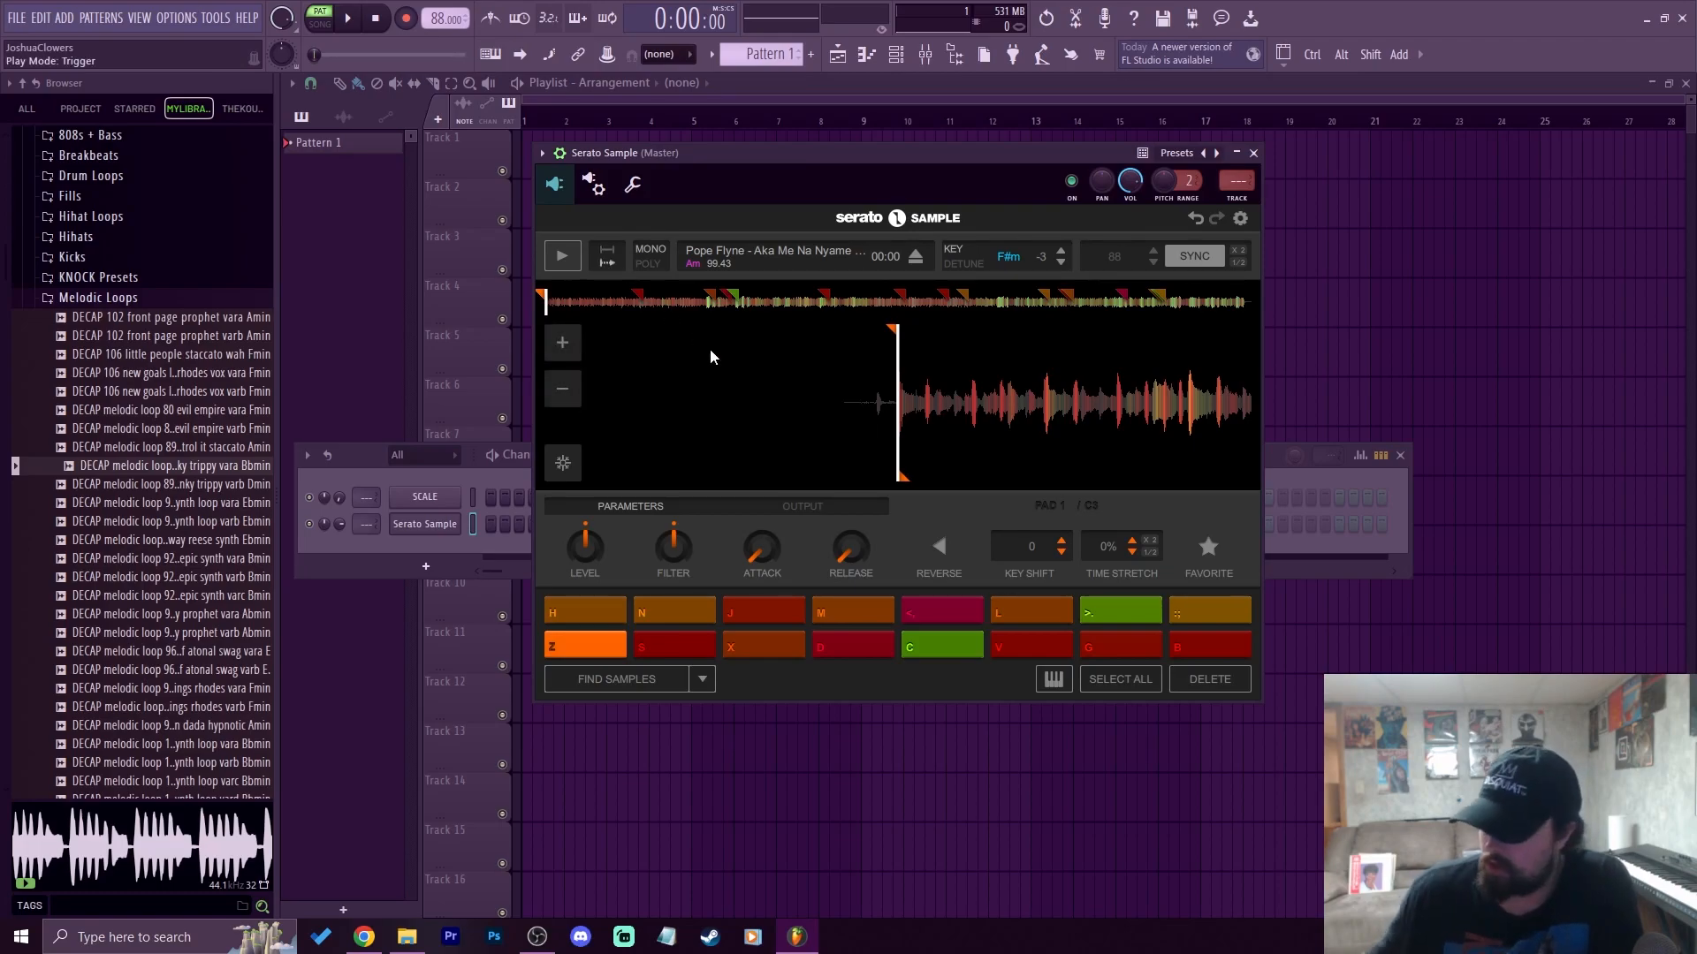
# Set the play mode to Trigger, test the first pad with it, and mark that pad as a favorite
pyautogui.press('z')
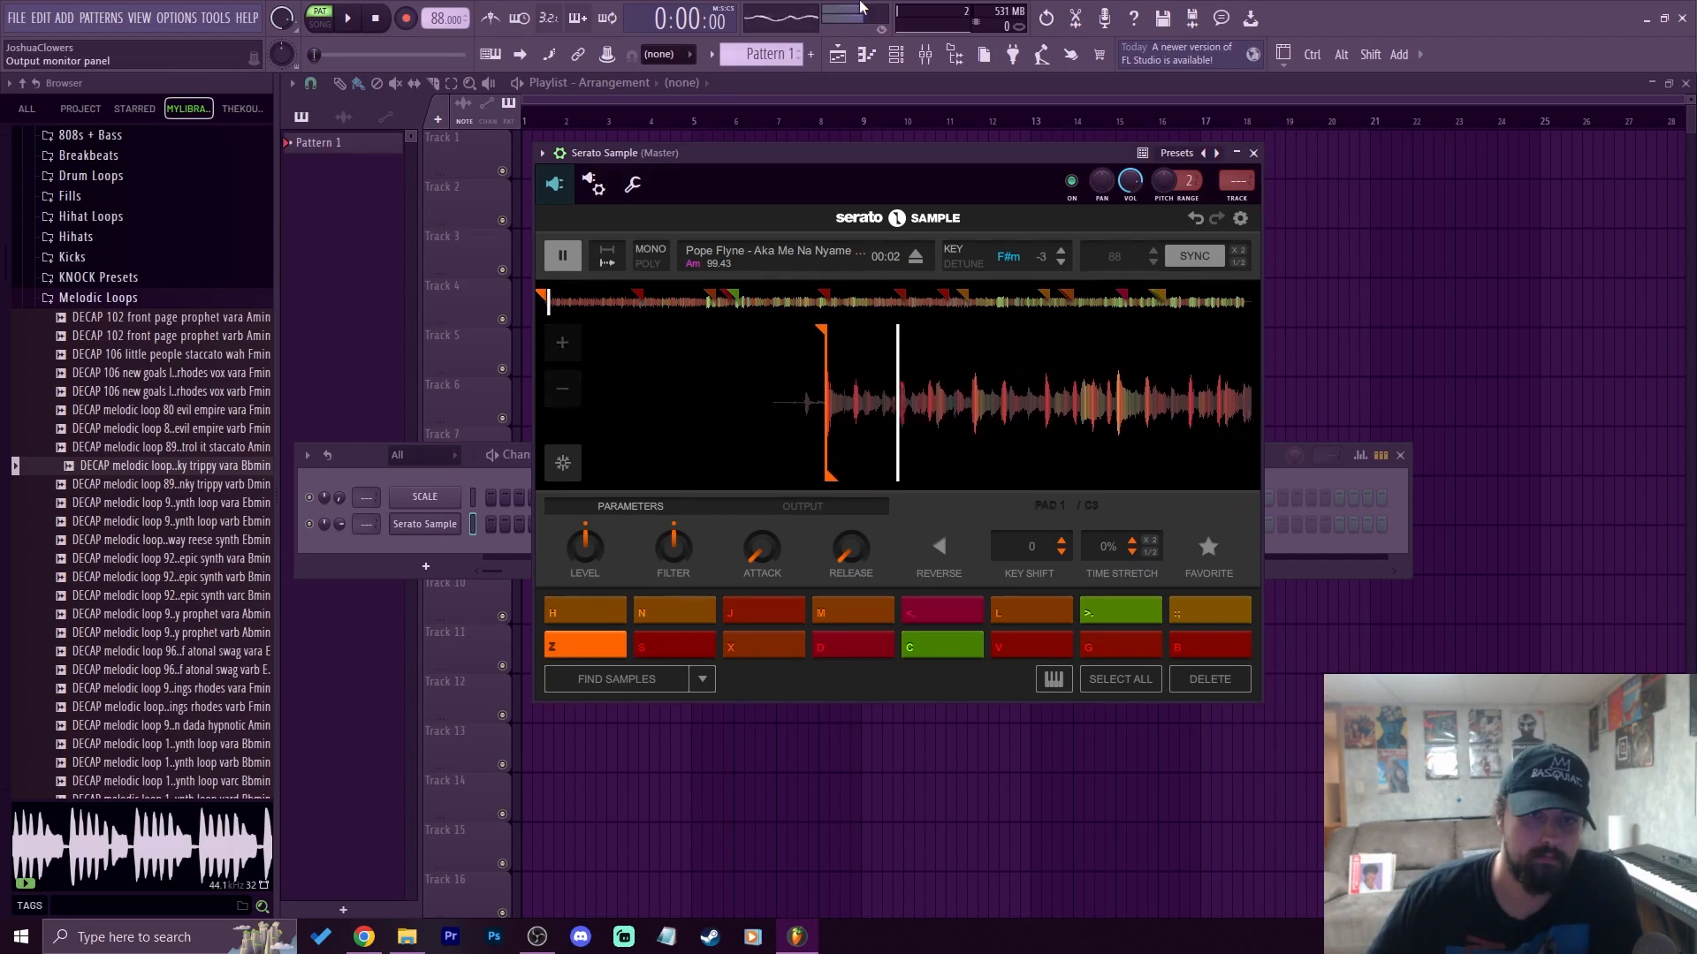
pyautogui.click(574, 256)
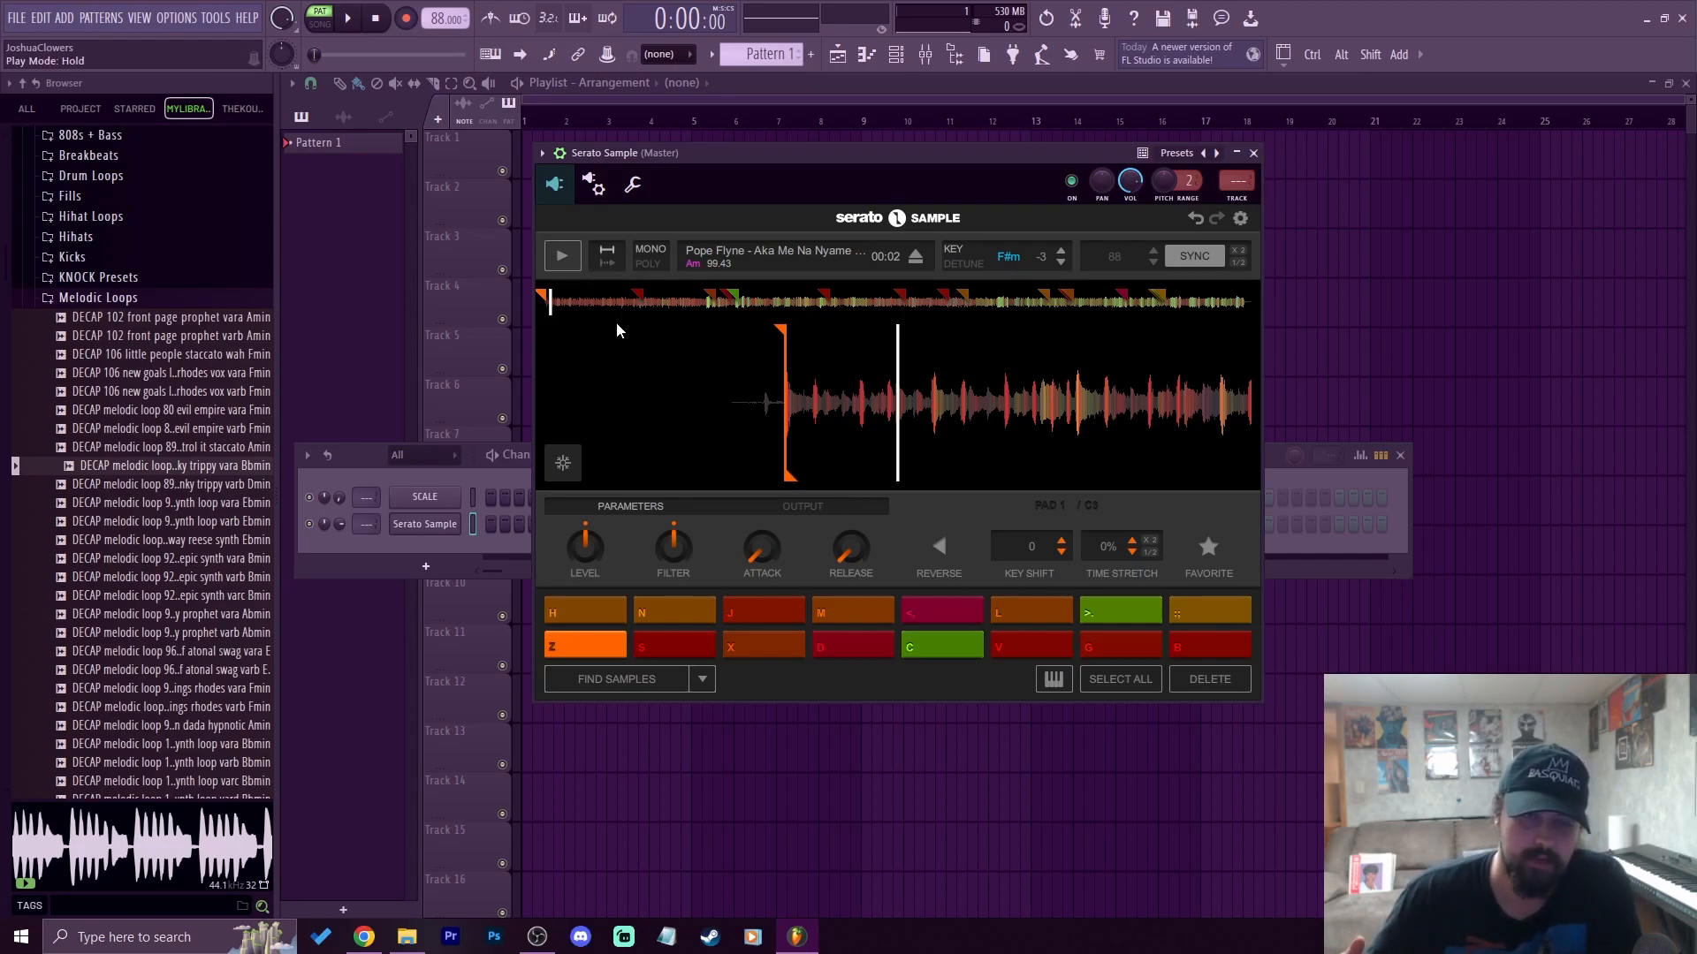
pyautogui.click(608, 256)
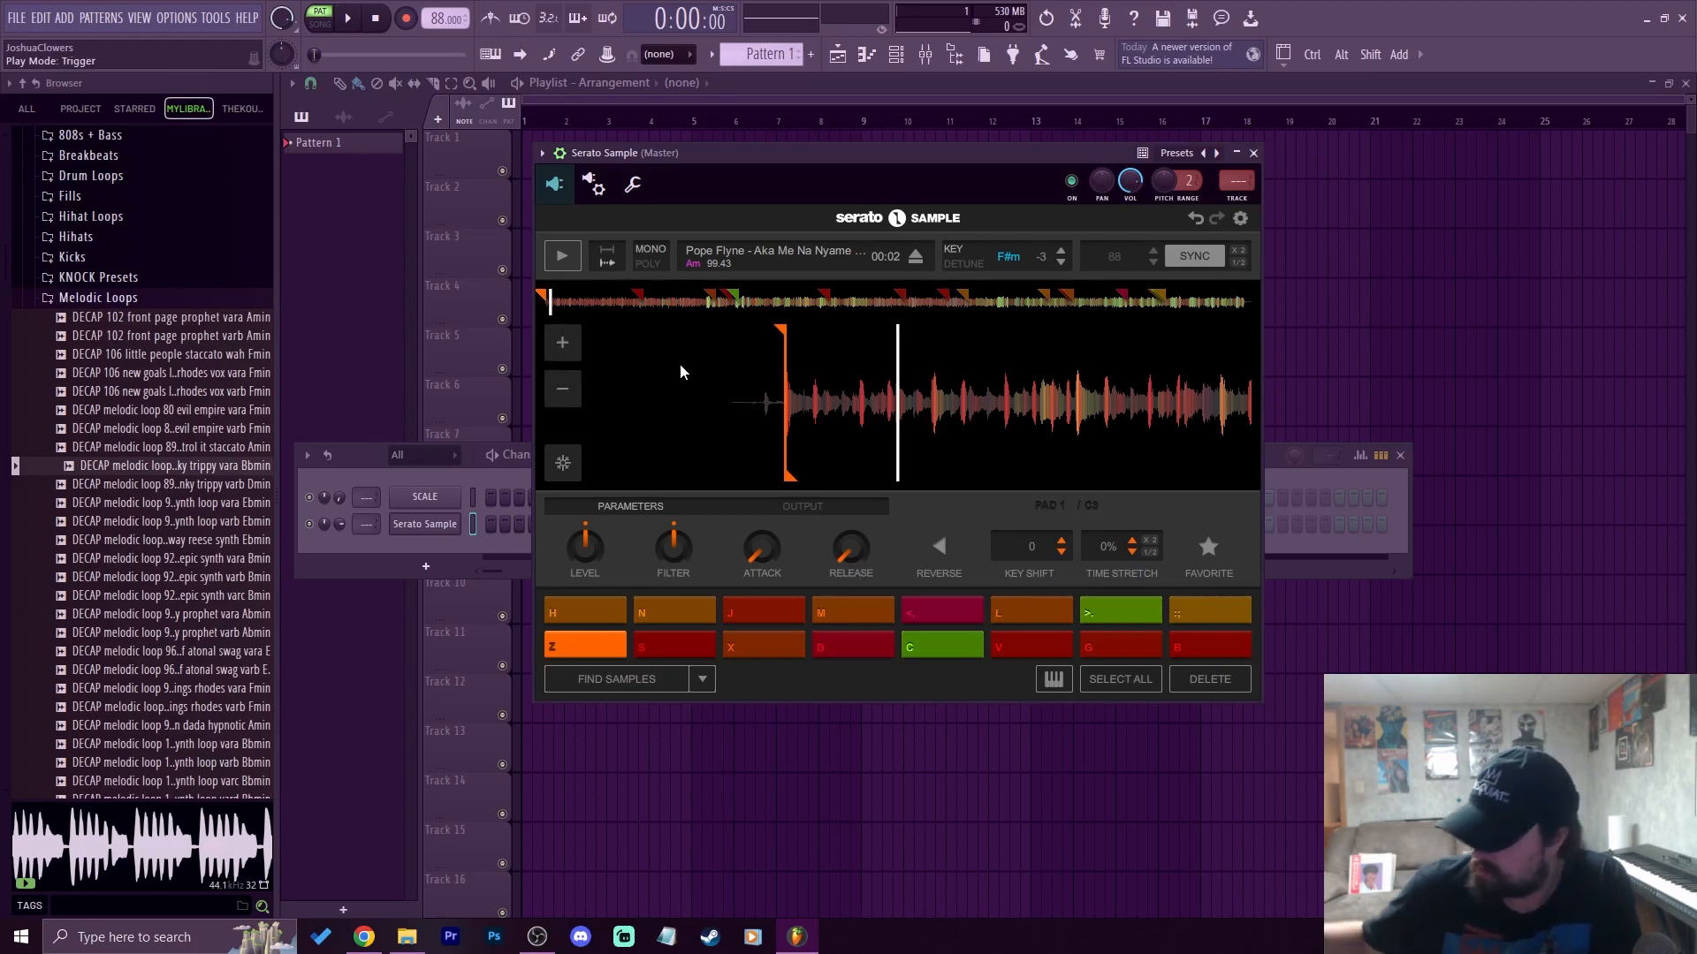
pyautogui.press('z')
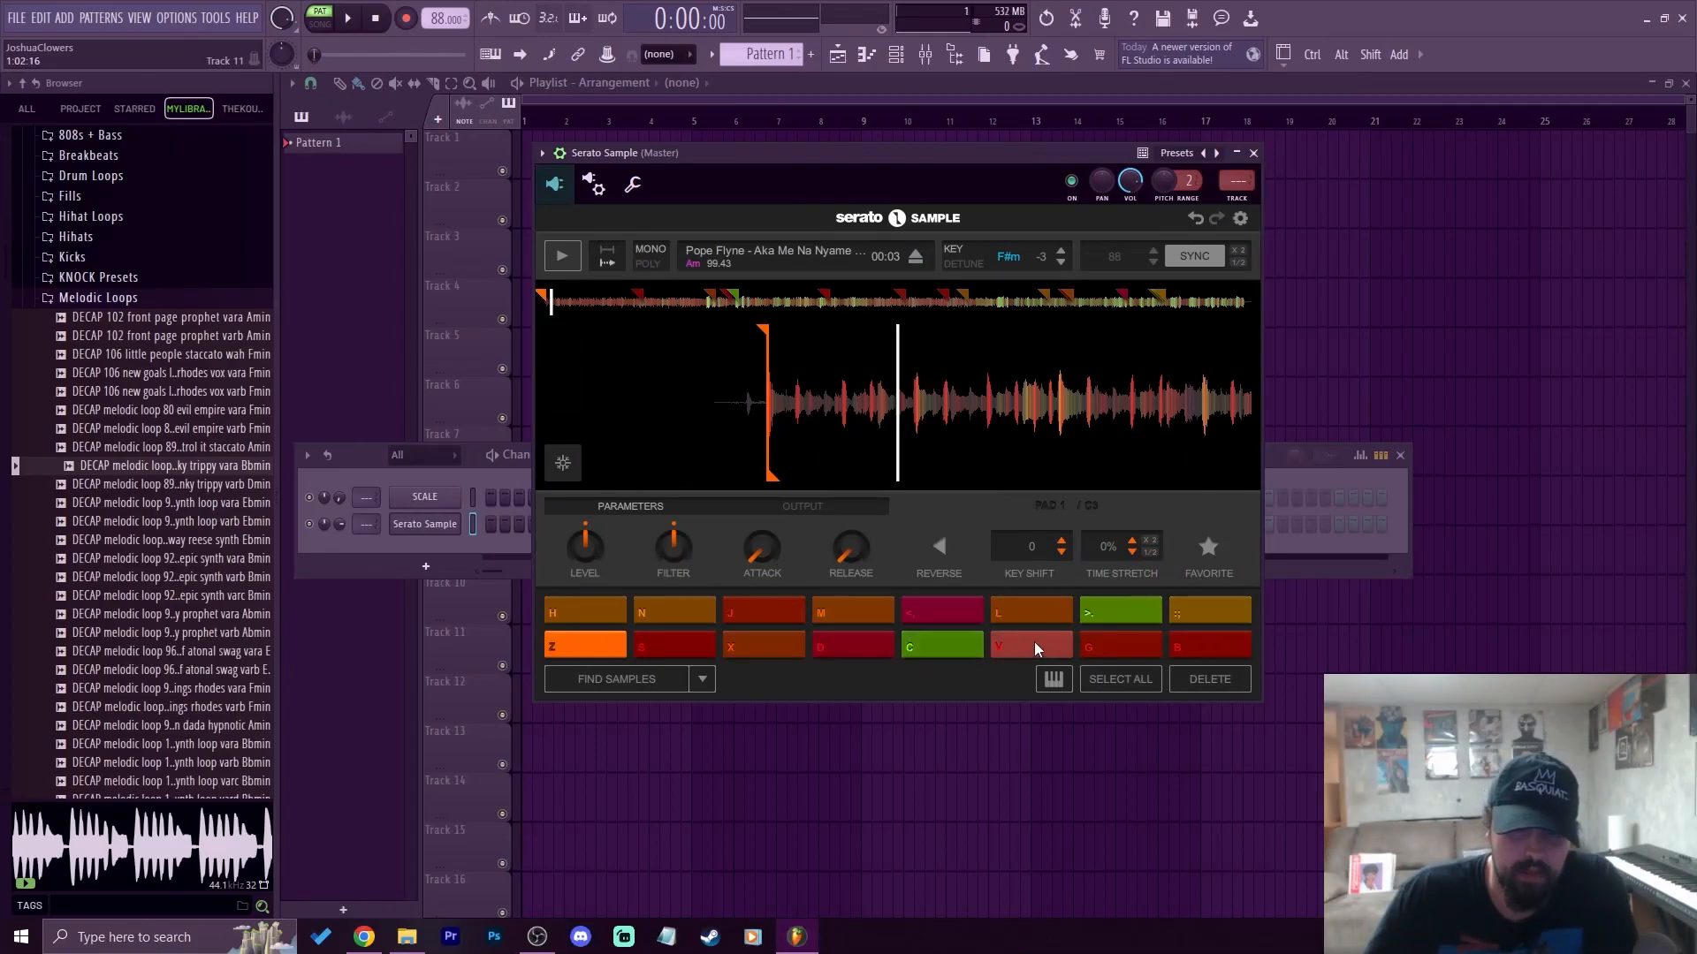
pyautogui.click(1208, 549)
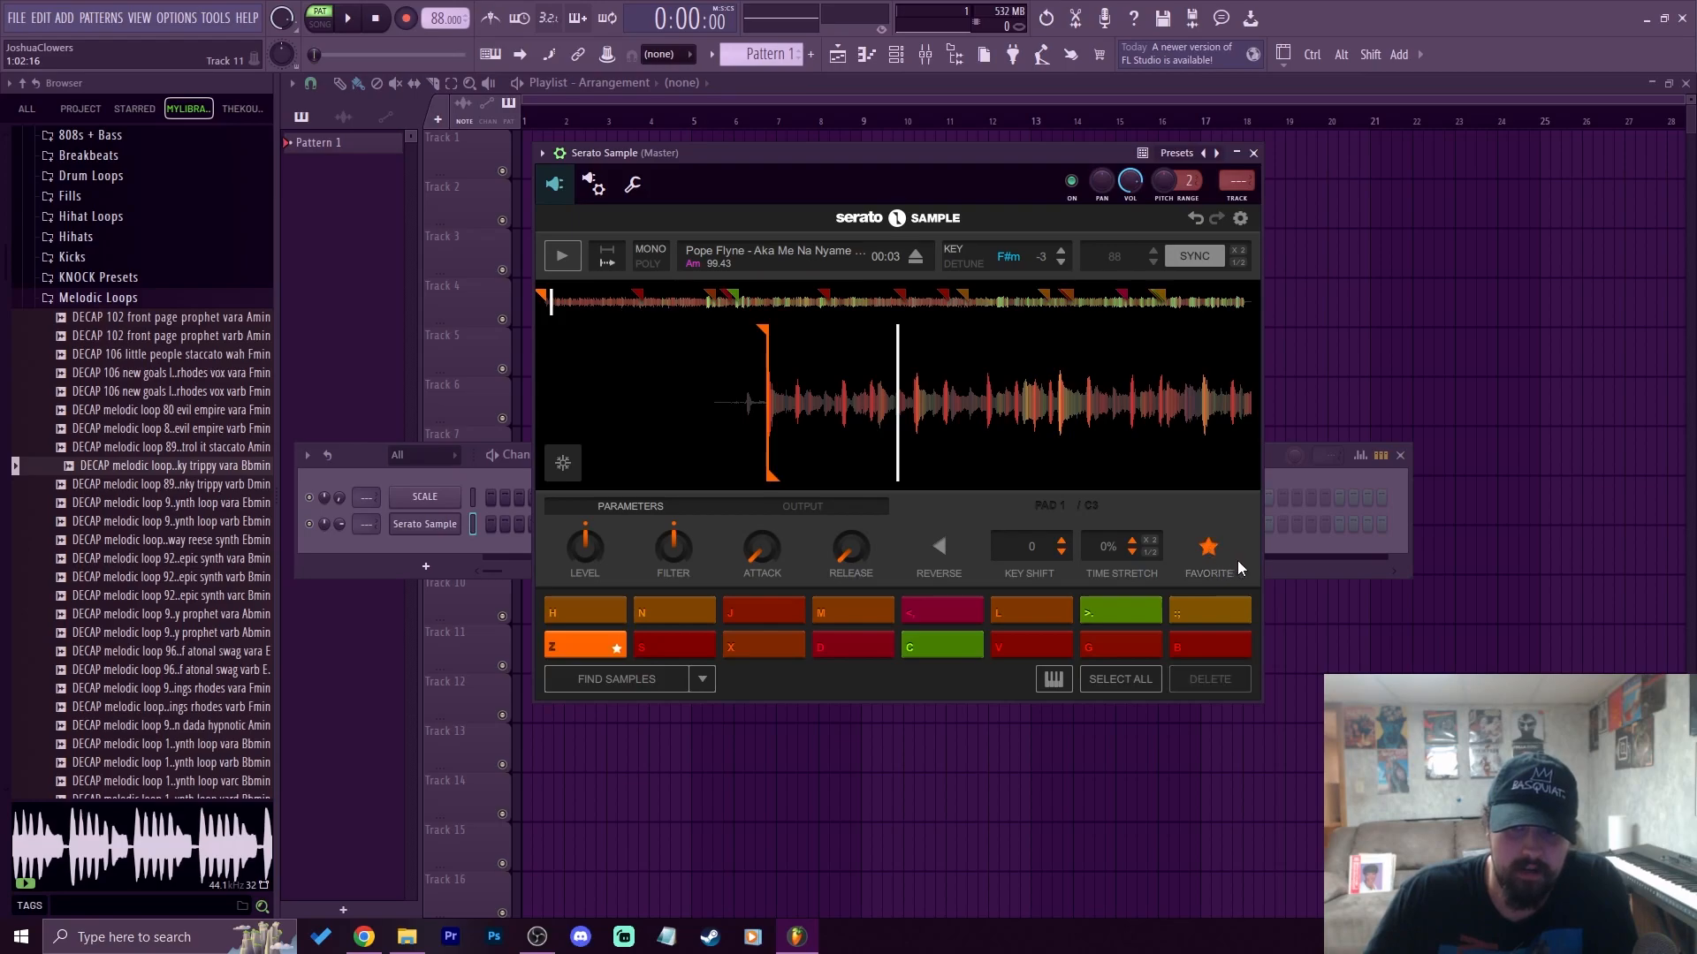
# Audition the slice on the second pad and delete it from the pad
pyautogui.press('s')
pyautogui.click(671, 653)
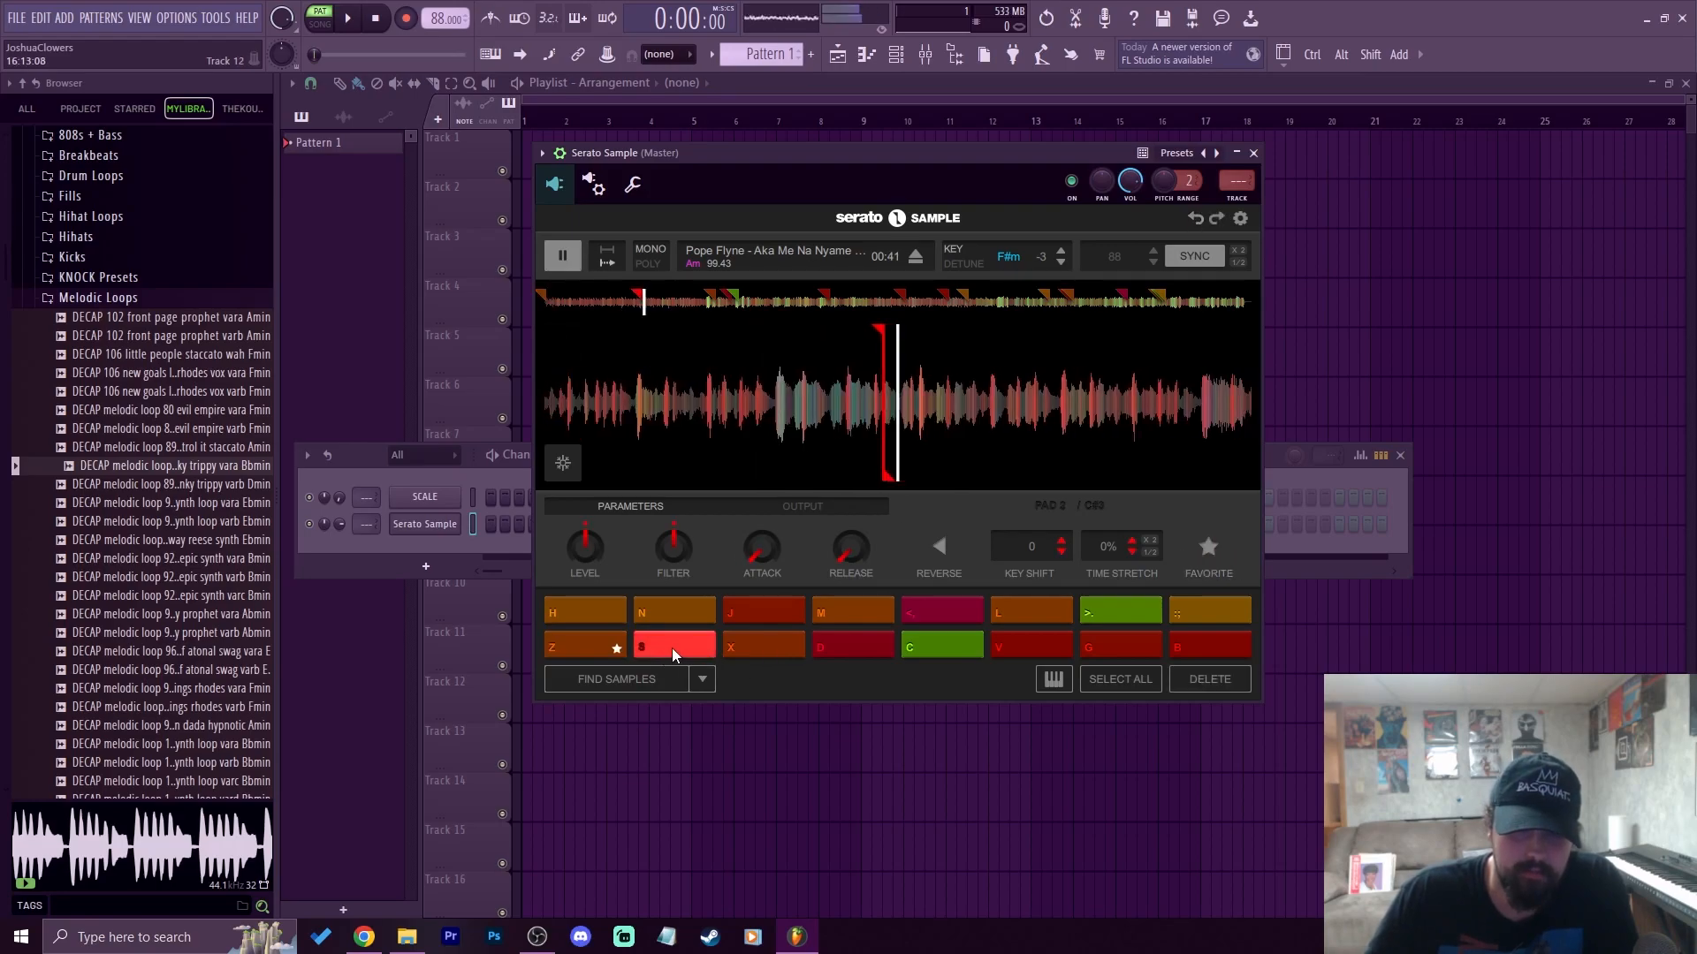
pyautogui.click(564, 258)
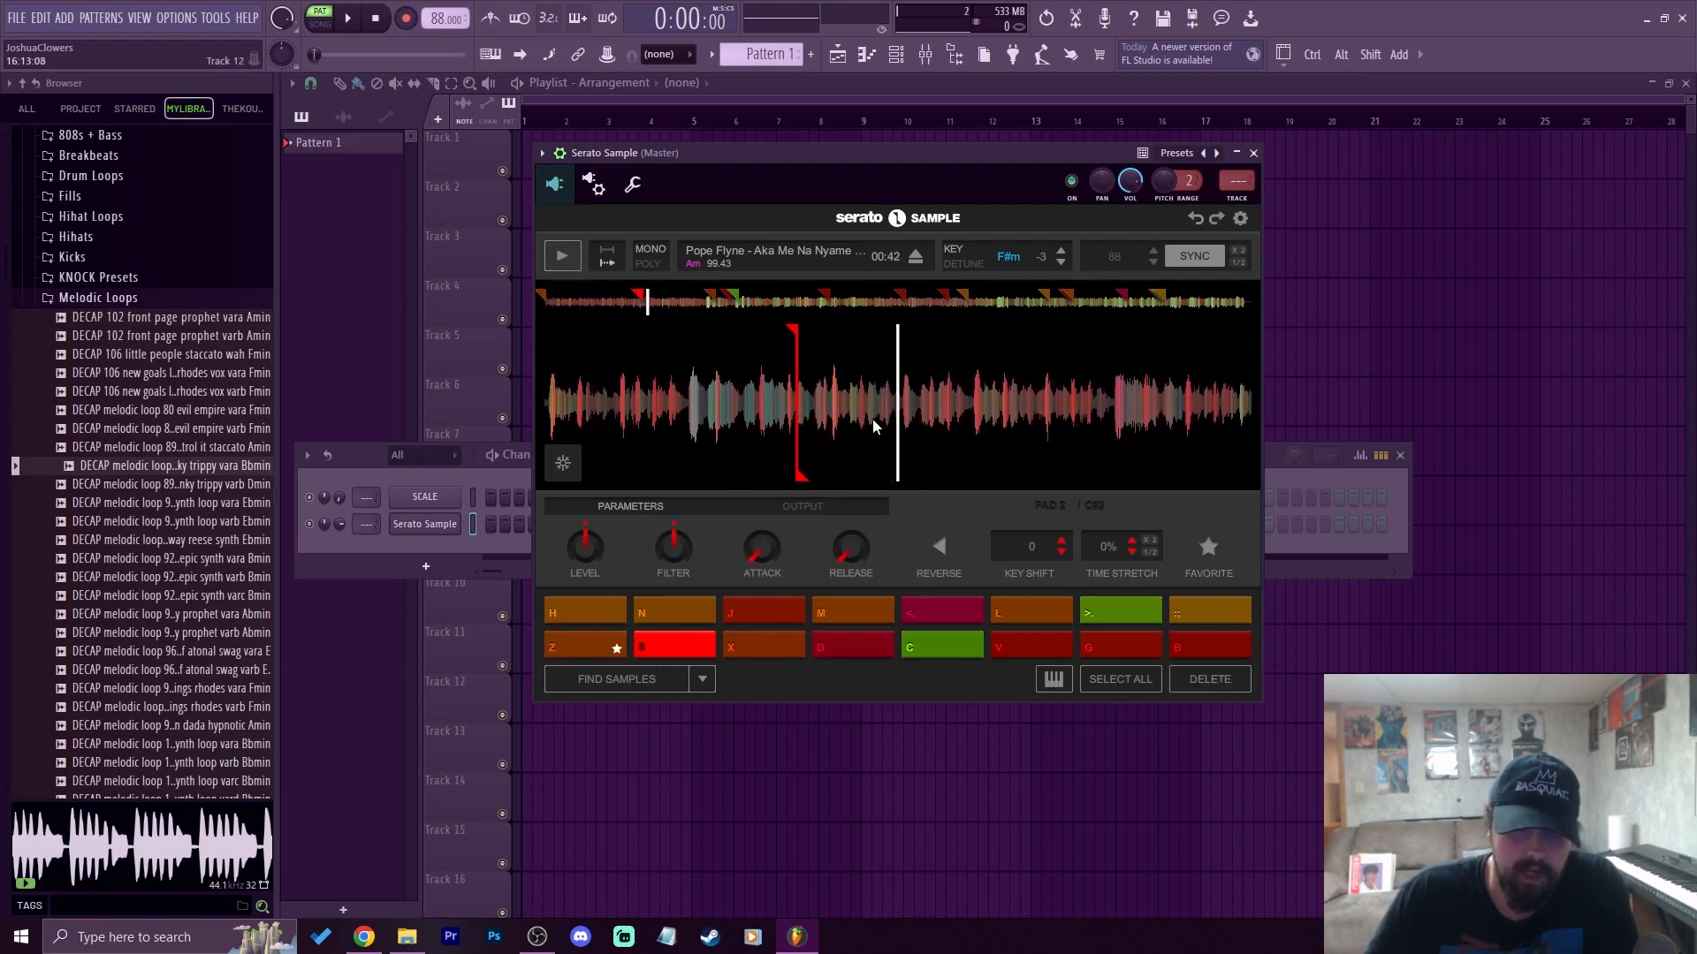
pyautogui.click(1211, 685)
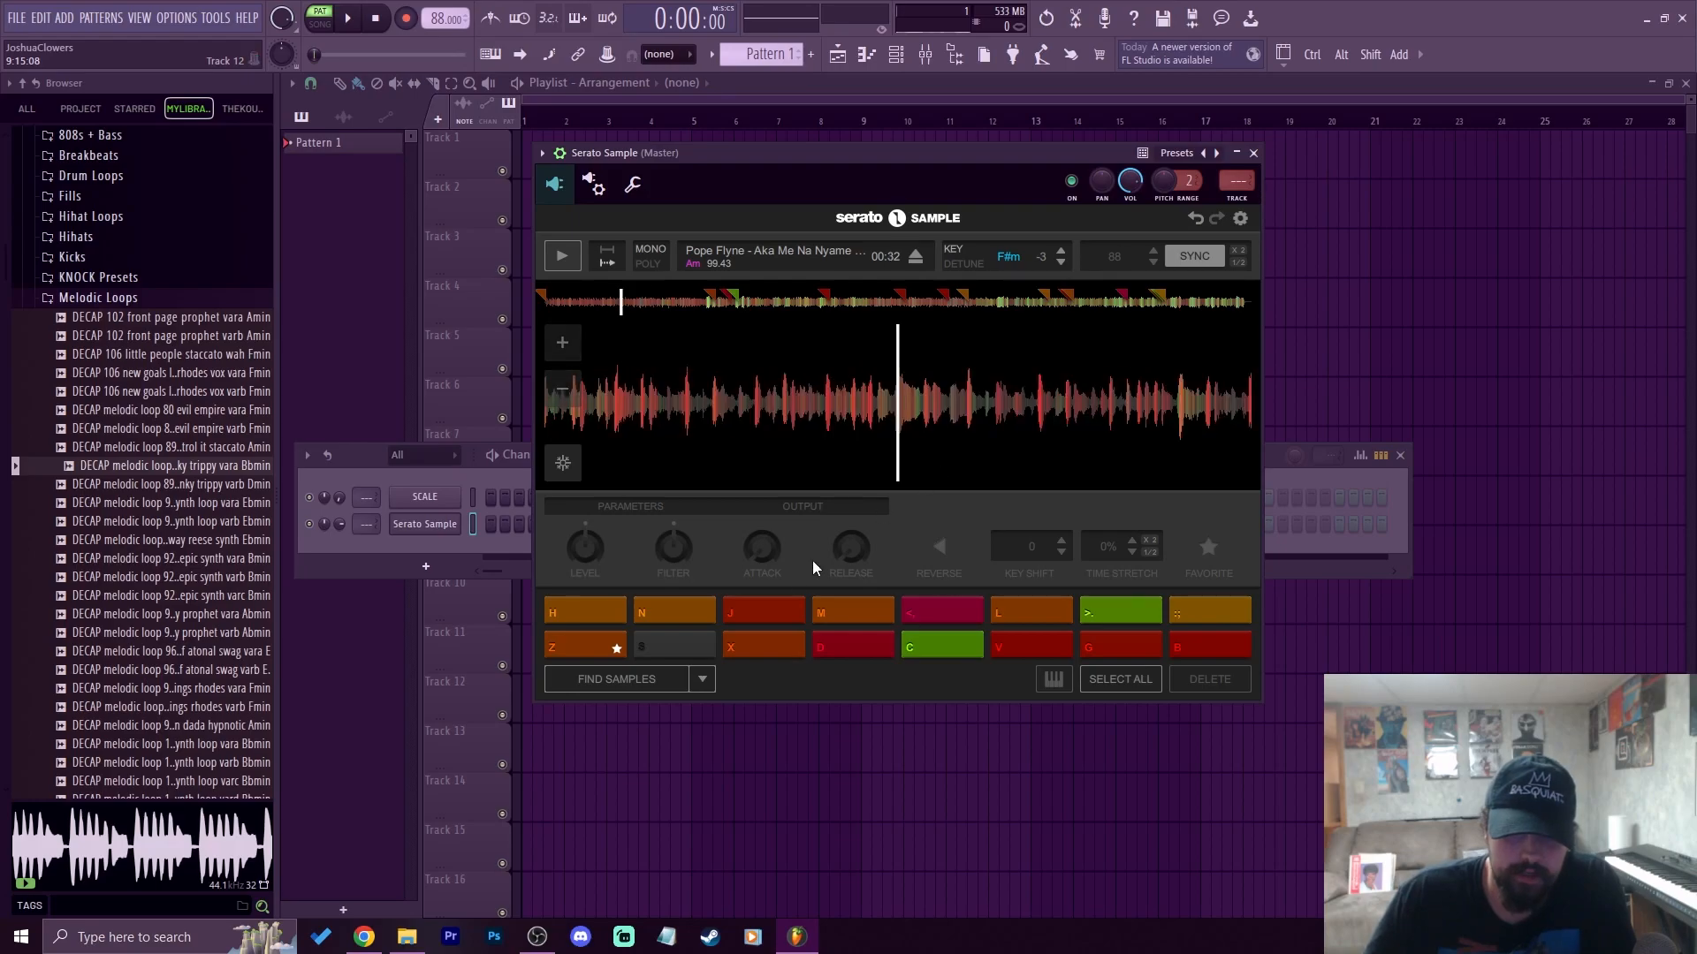
# Align the playhead with the hit onset at 00:32 and assign a new cue point there to the empty second pad
pyautogui.scroll(2, 946, 416)
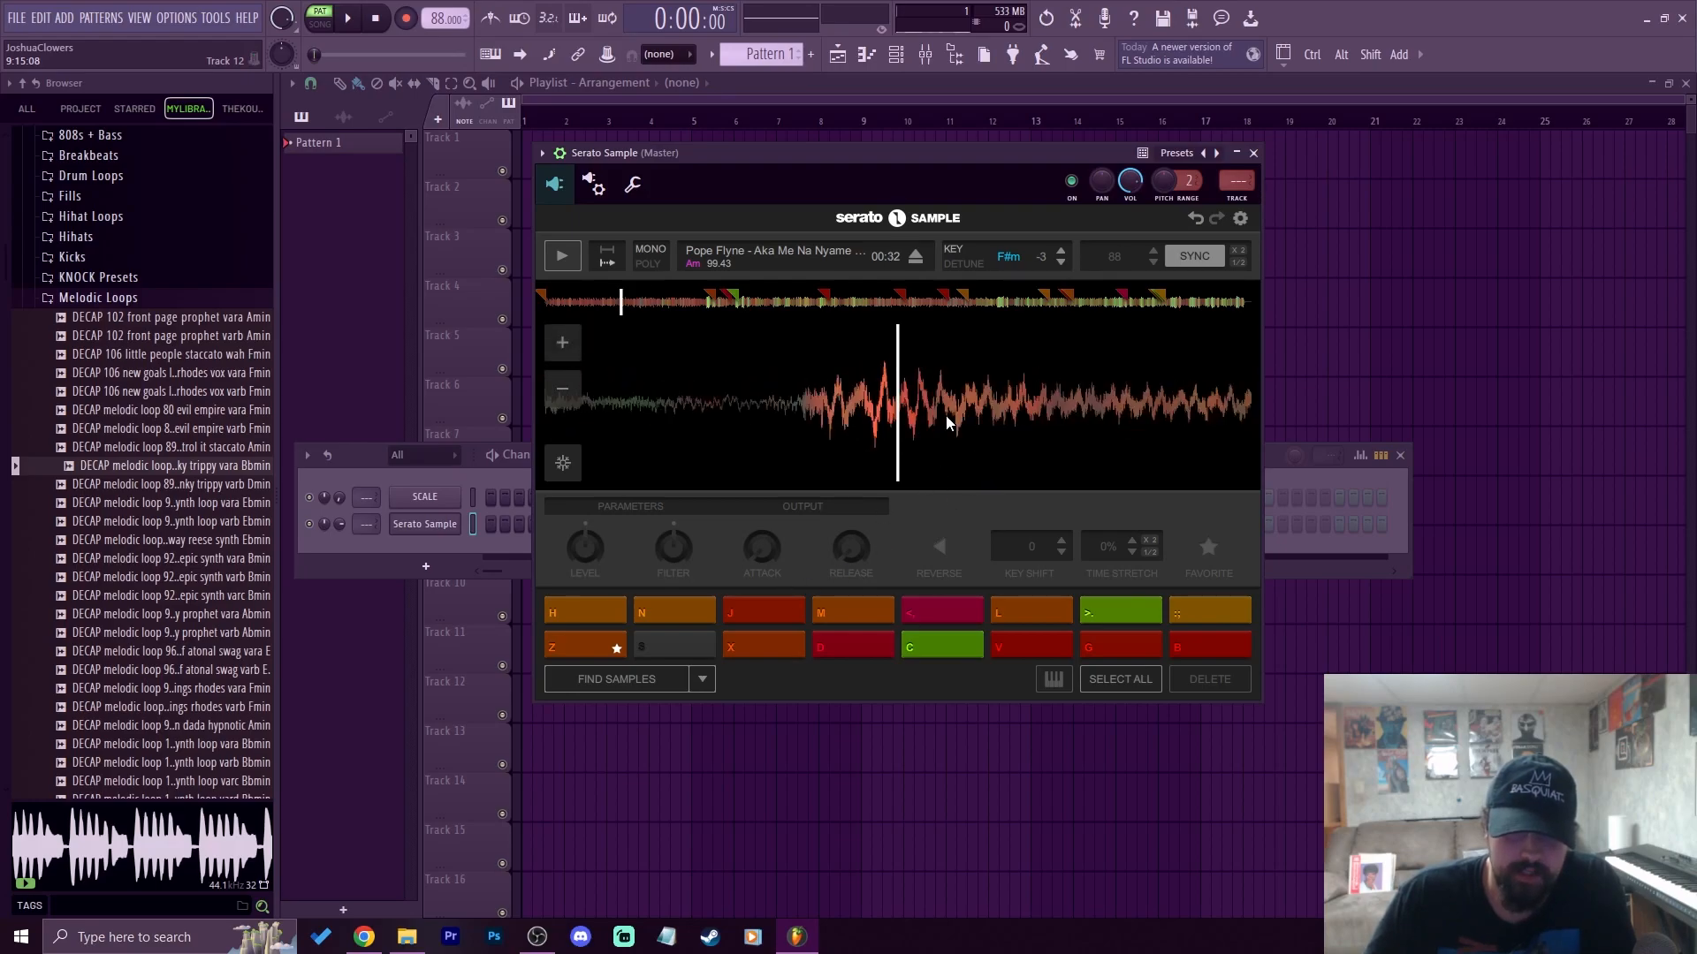
pyautogui.scroll(-1, 945, 416)
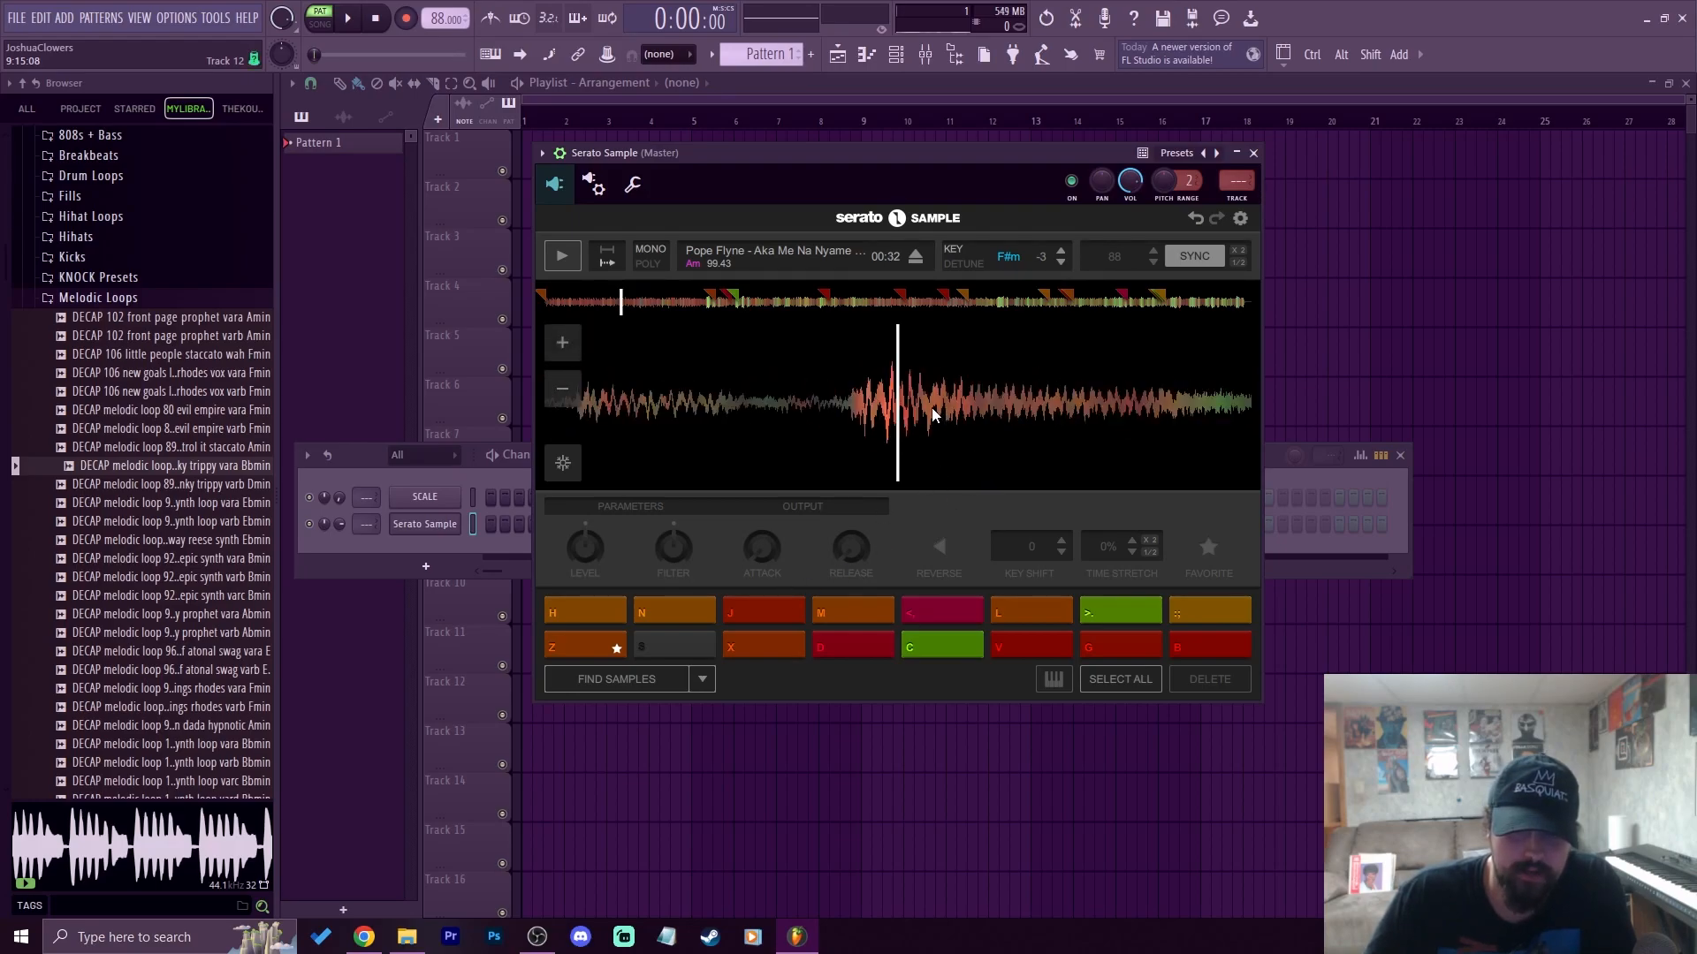
pyautogui.moveTo(925, 413); pyautogui.dragTo(966, 410)
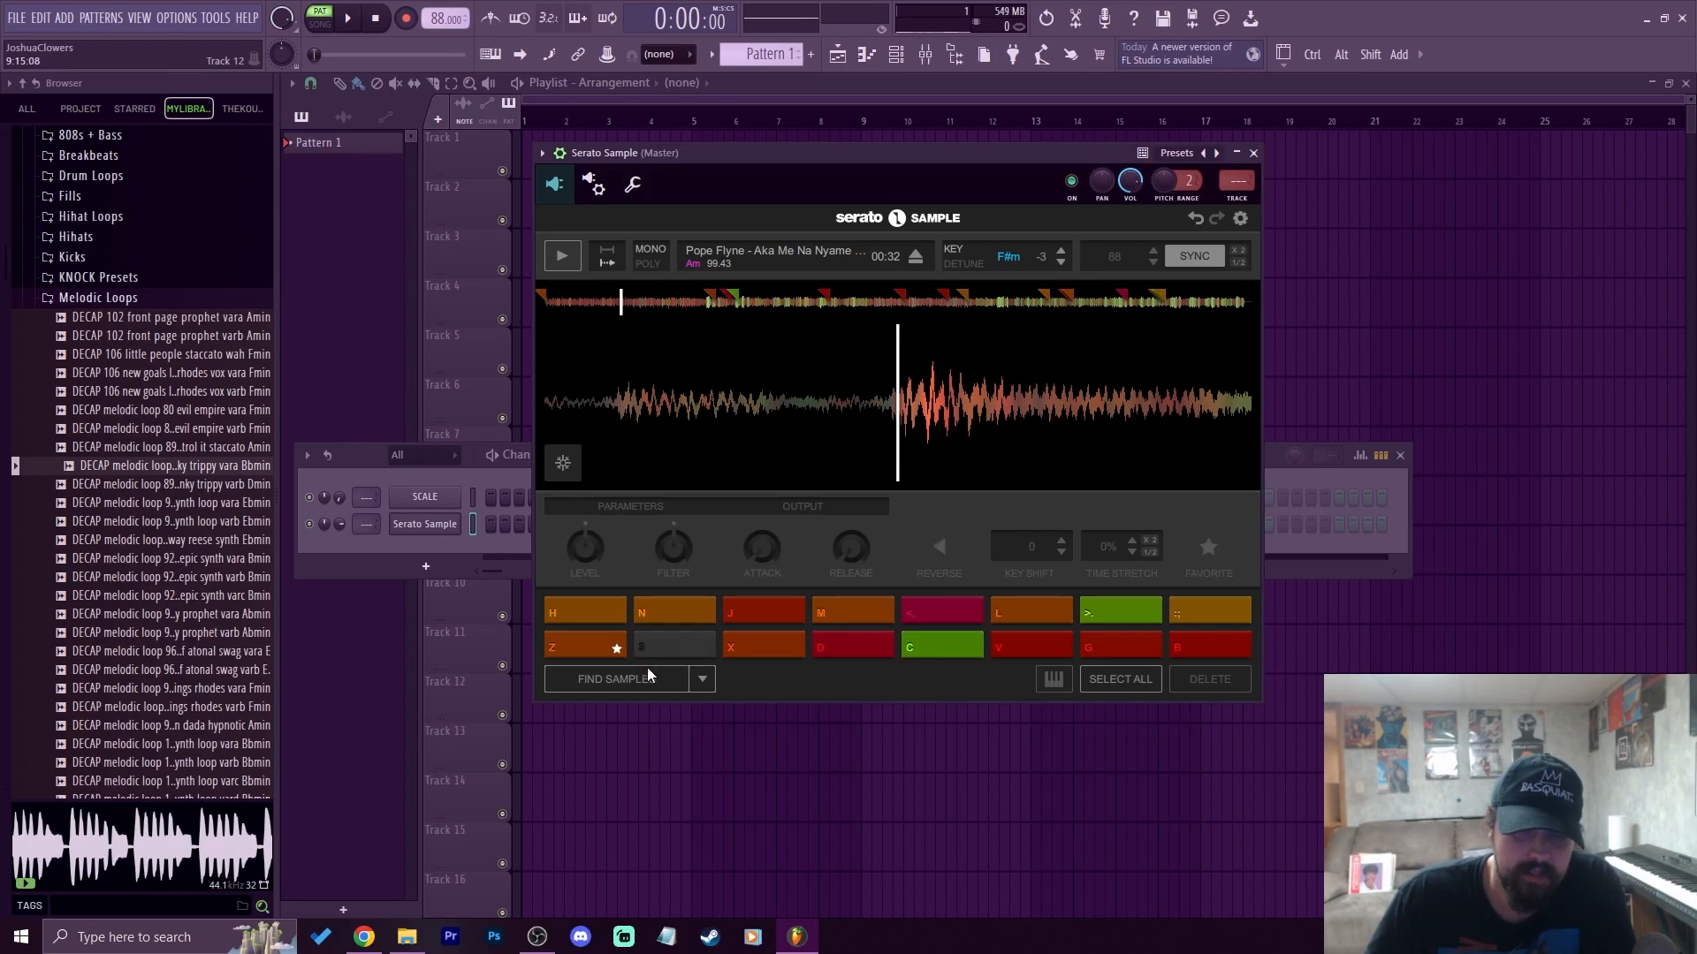
pyautogui.click(677, 645)
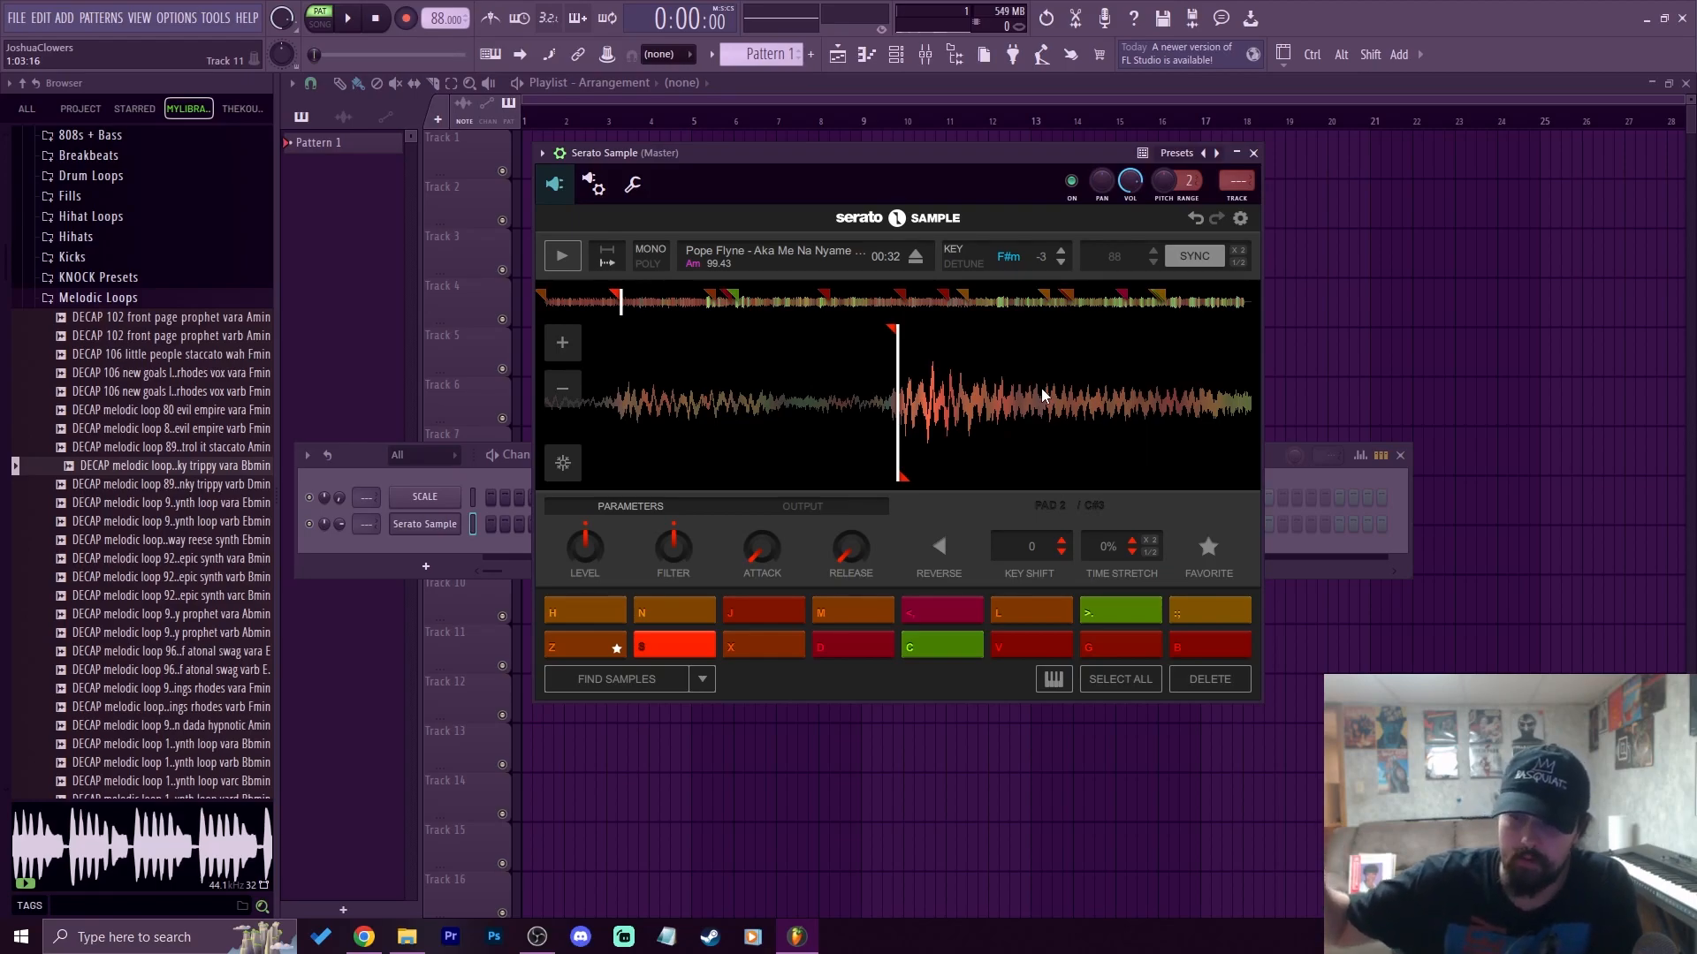
# Play the second pad's new slice to check it and mark the pad as a favorite
pyautogui.press('s')
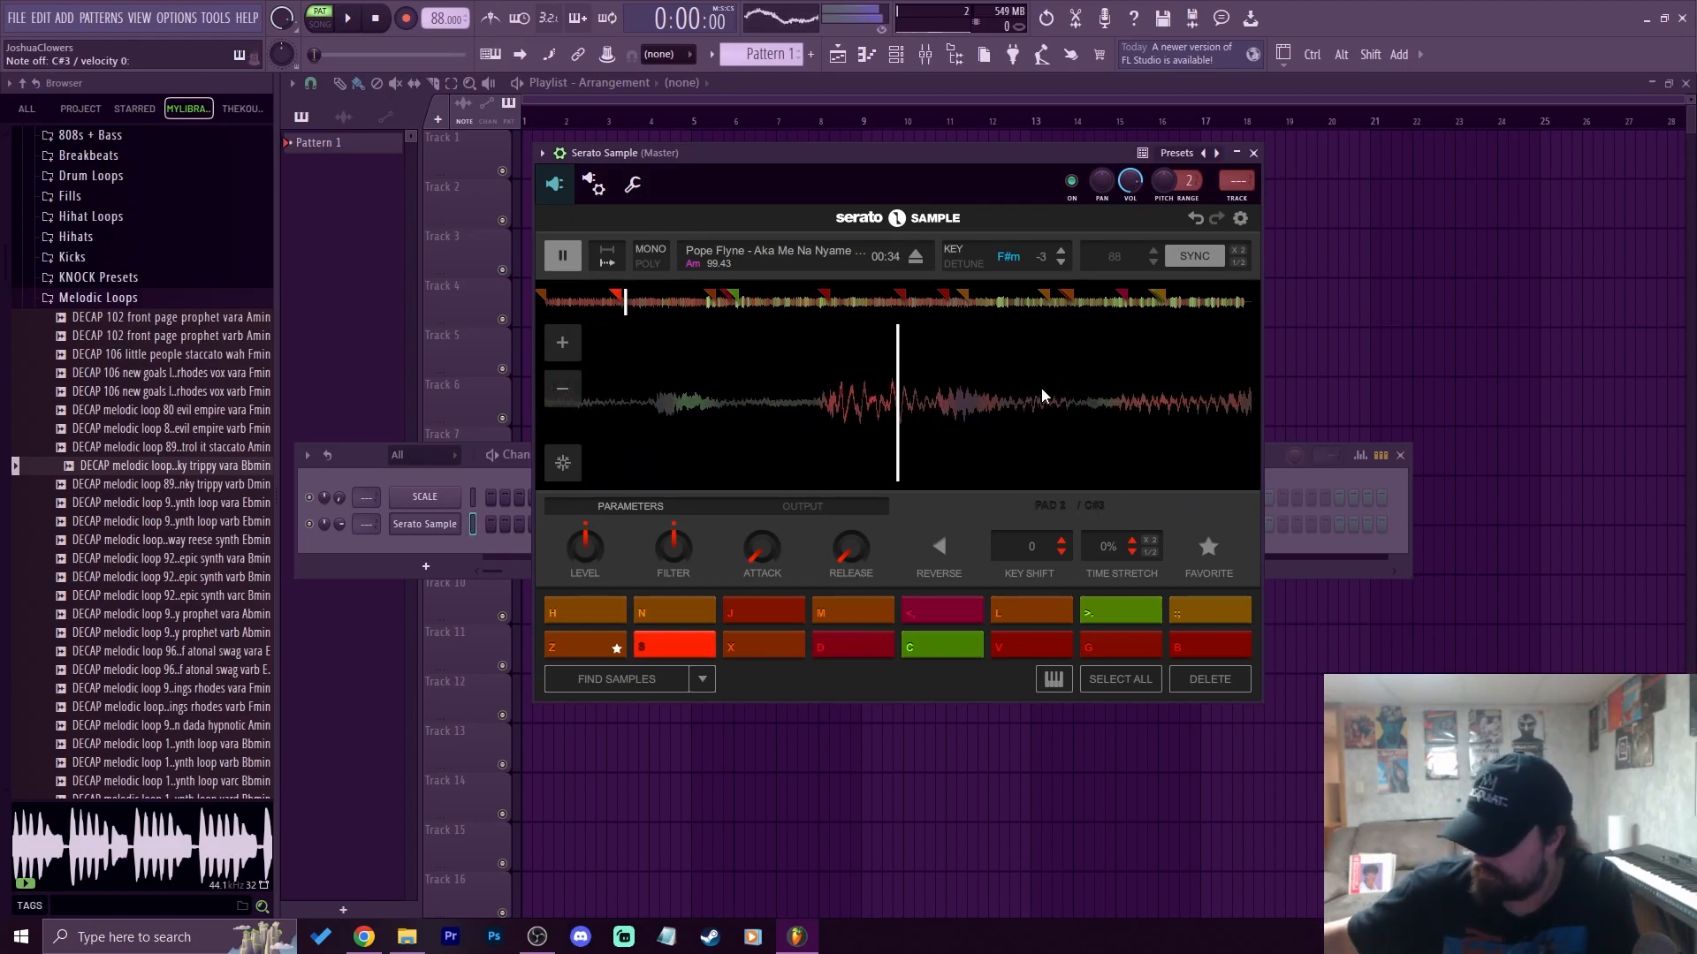
pyautogui.press('s')
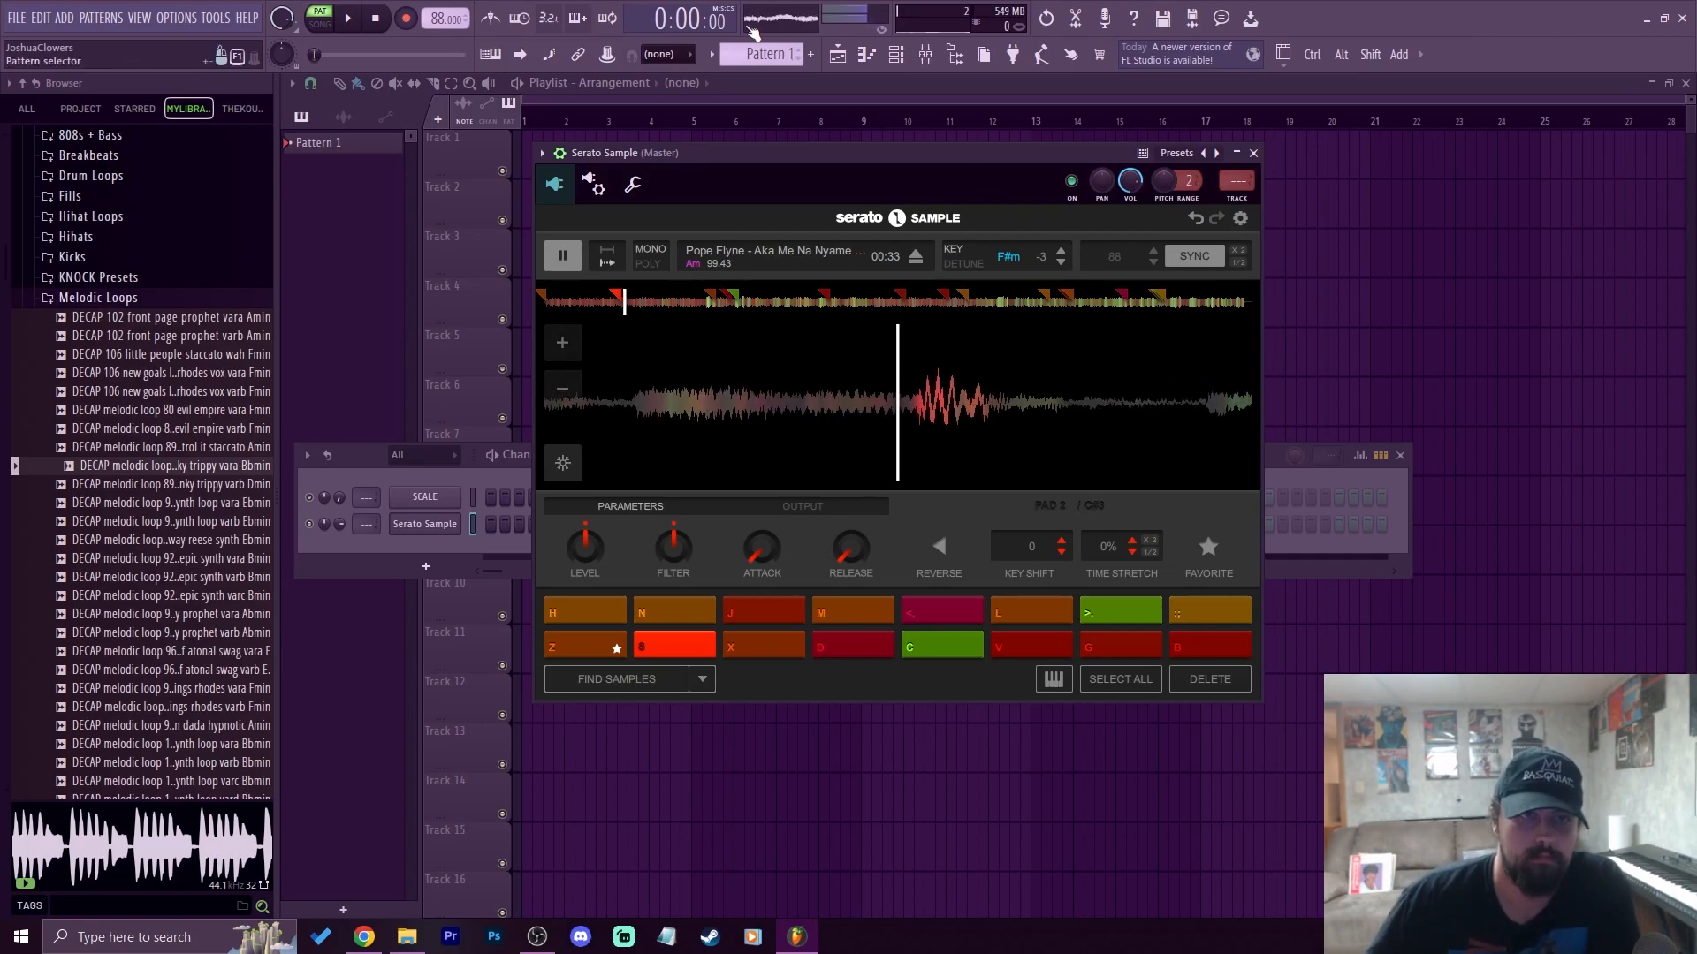
pyautogui.press('F7')
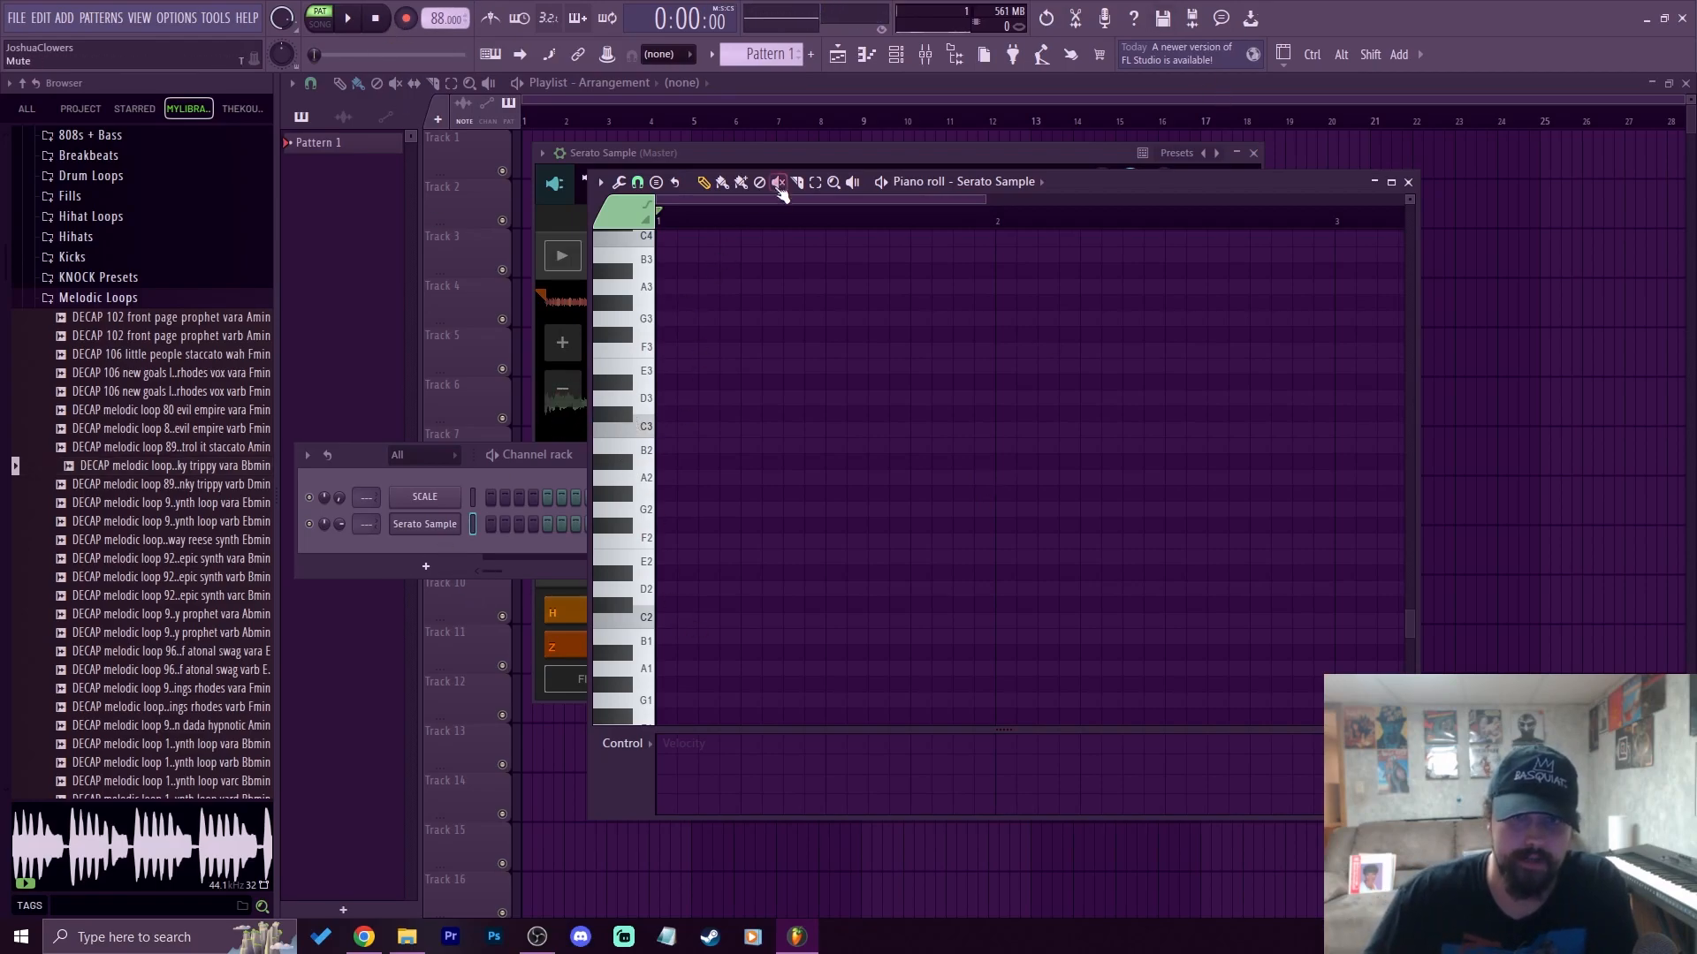
pyautogui.click(756, 155)
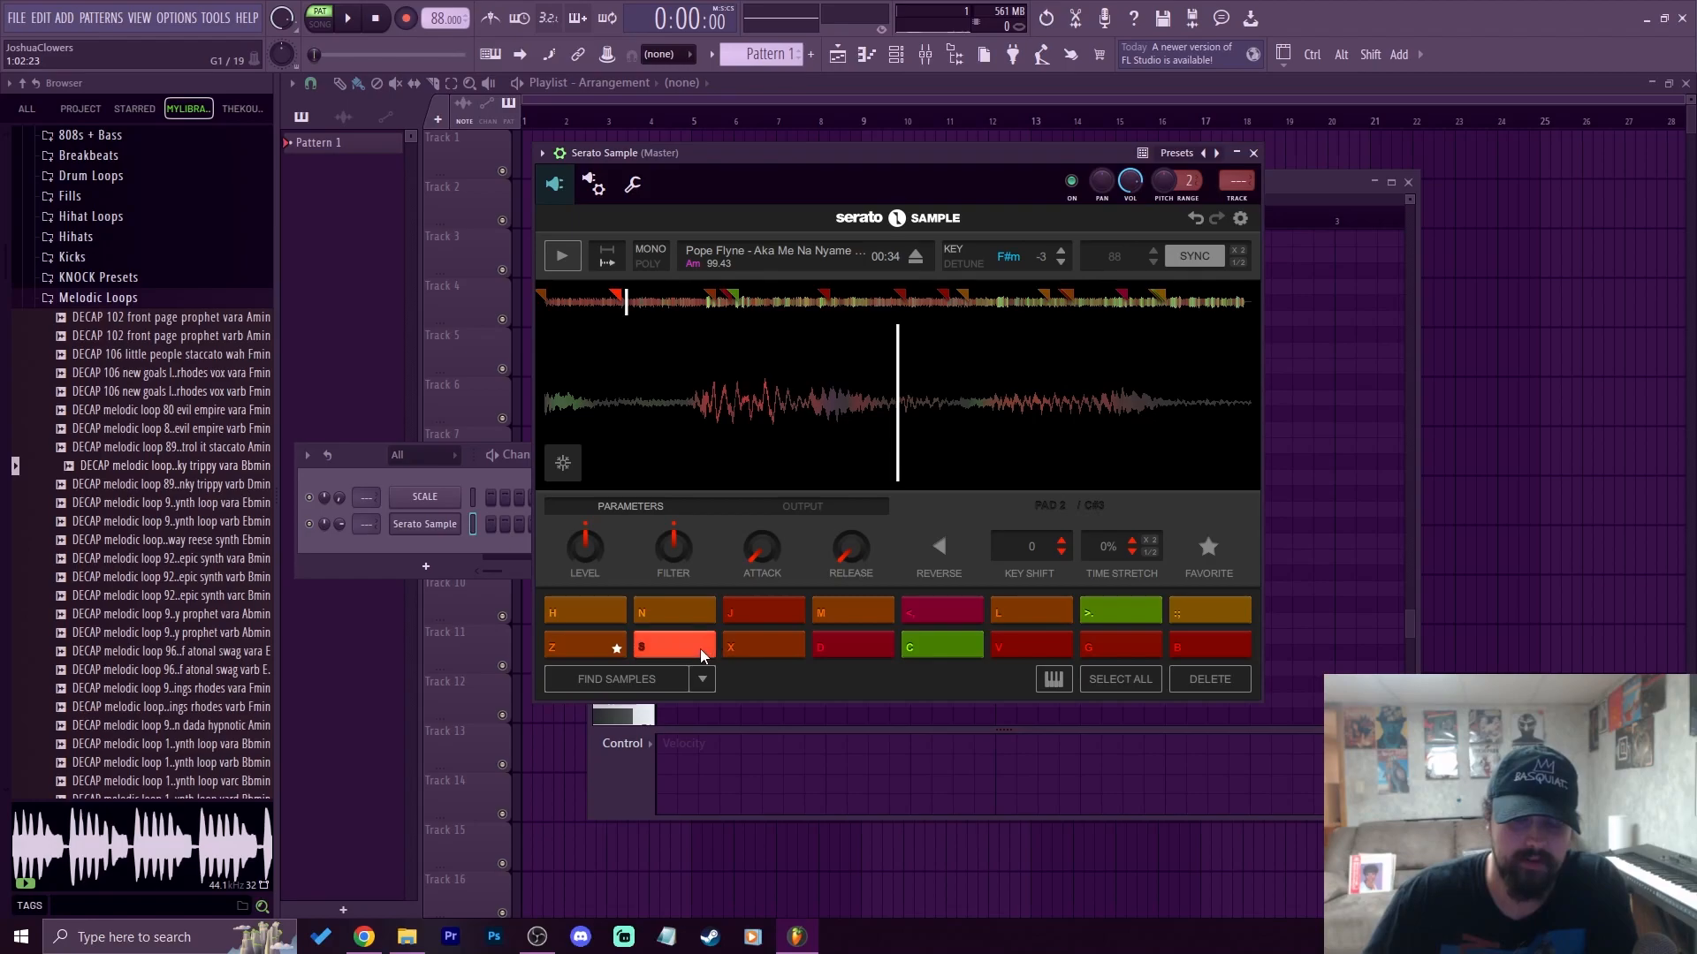
pyautogui.click(1209, 547)
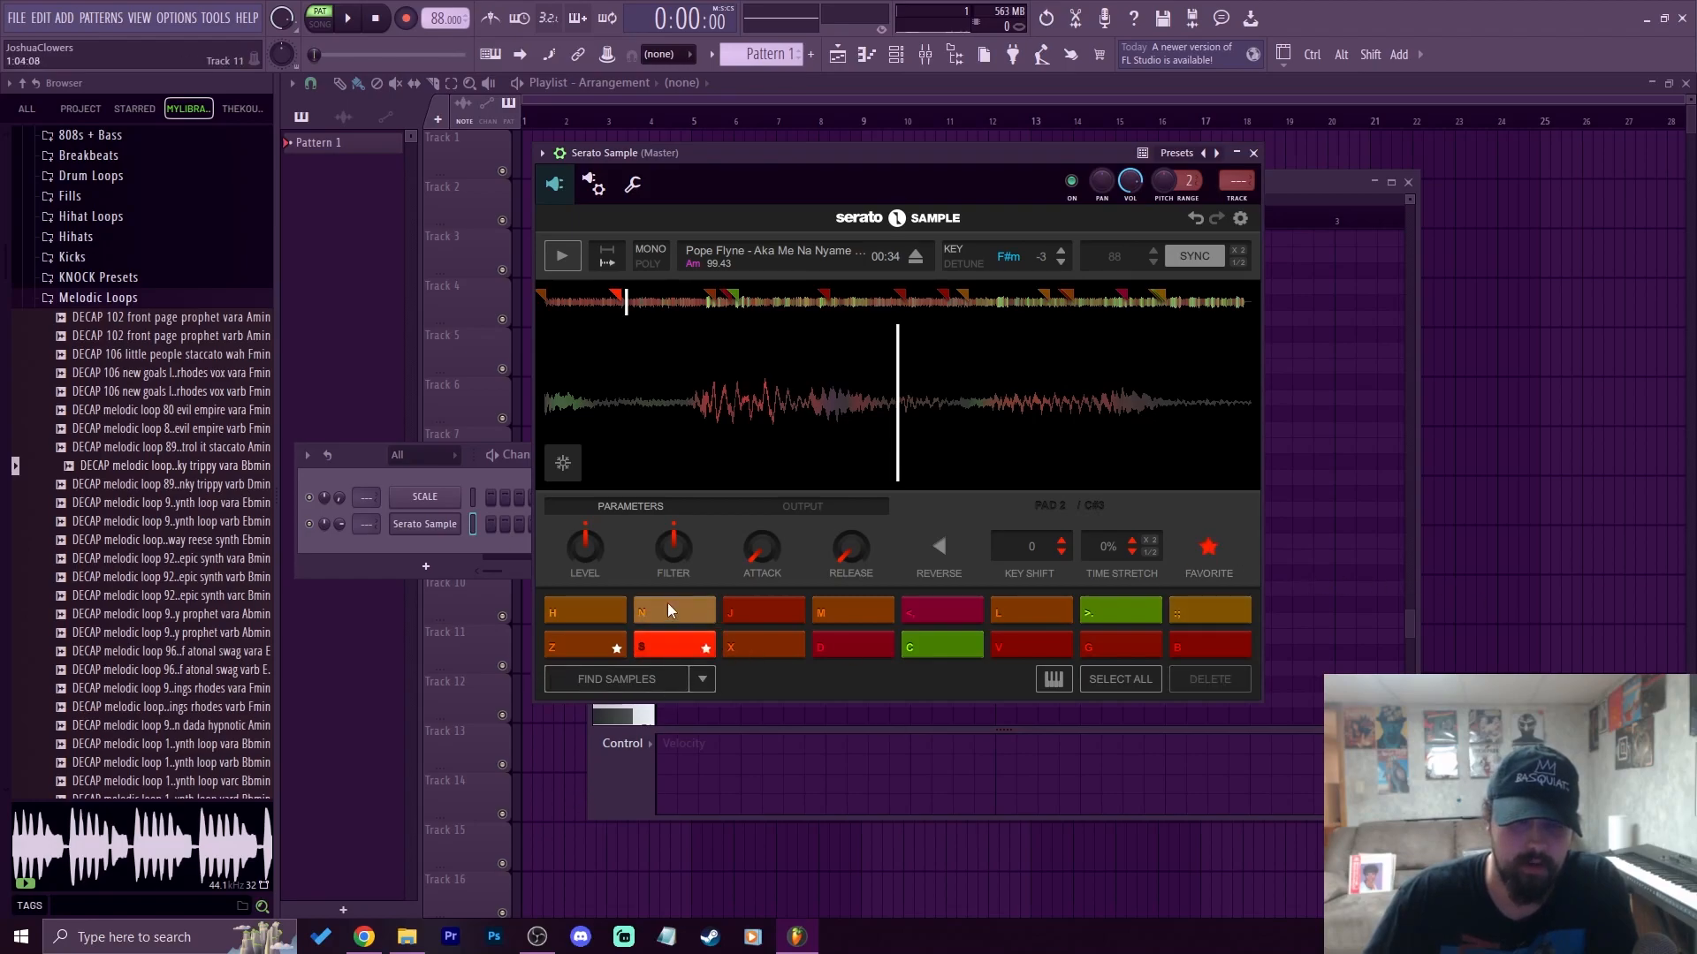
# Audition the slice on the third pad and reselect the second pad
pyautogui.click(787, 645)
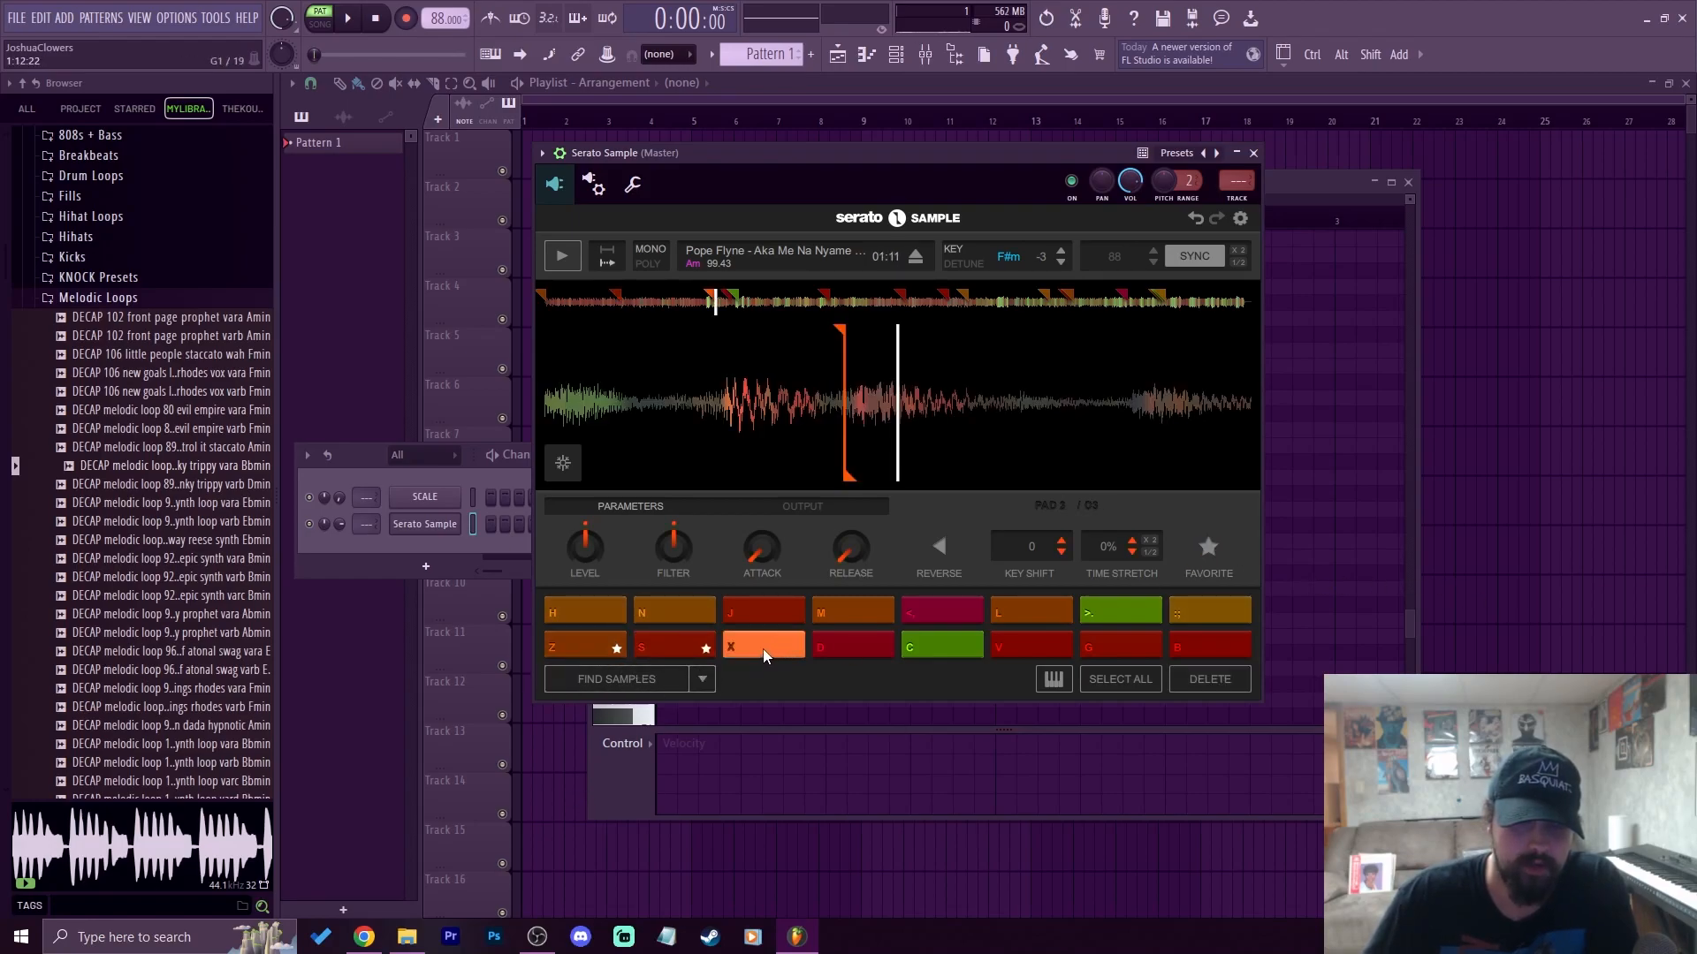
pyautogui.click(752, 649)
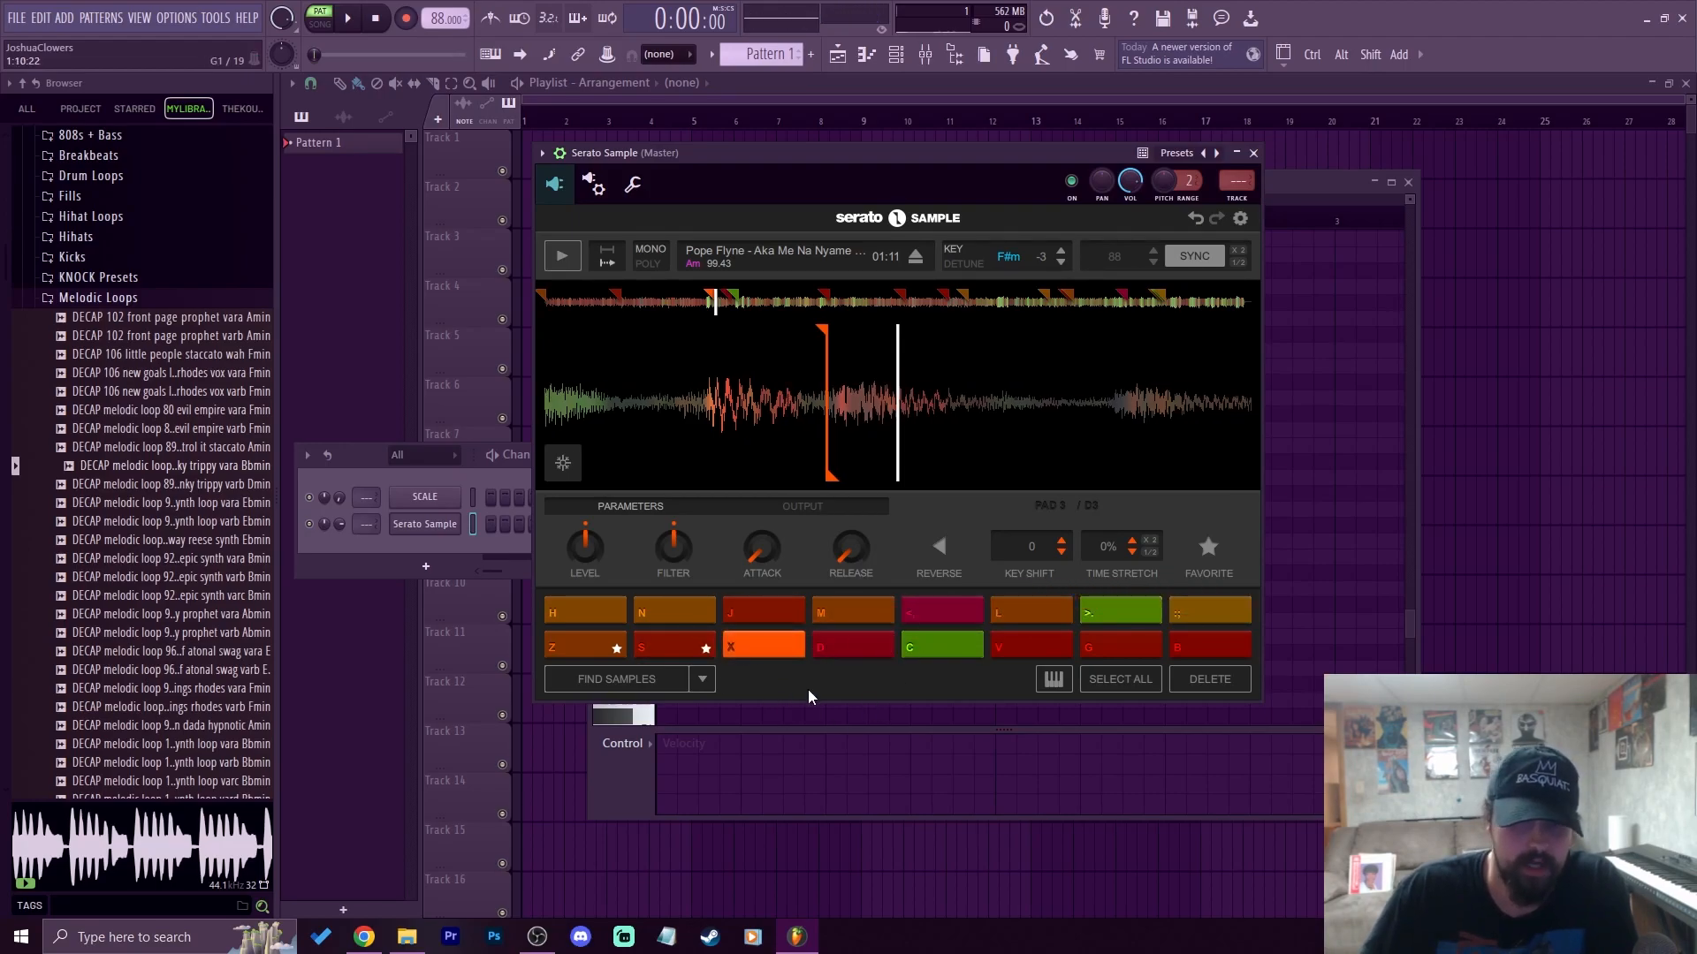
pyautogui.click(704, 648)
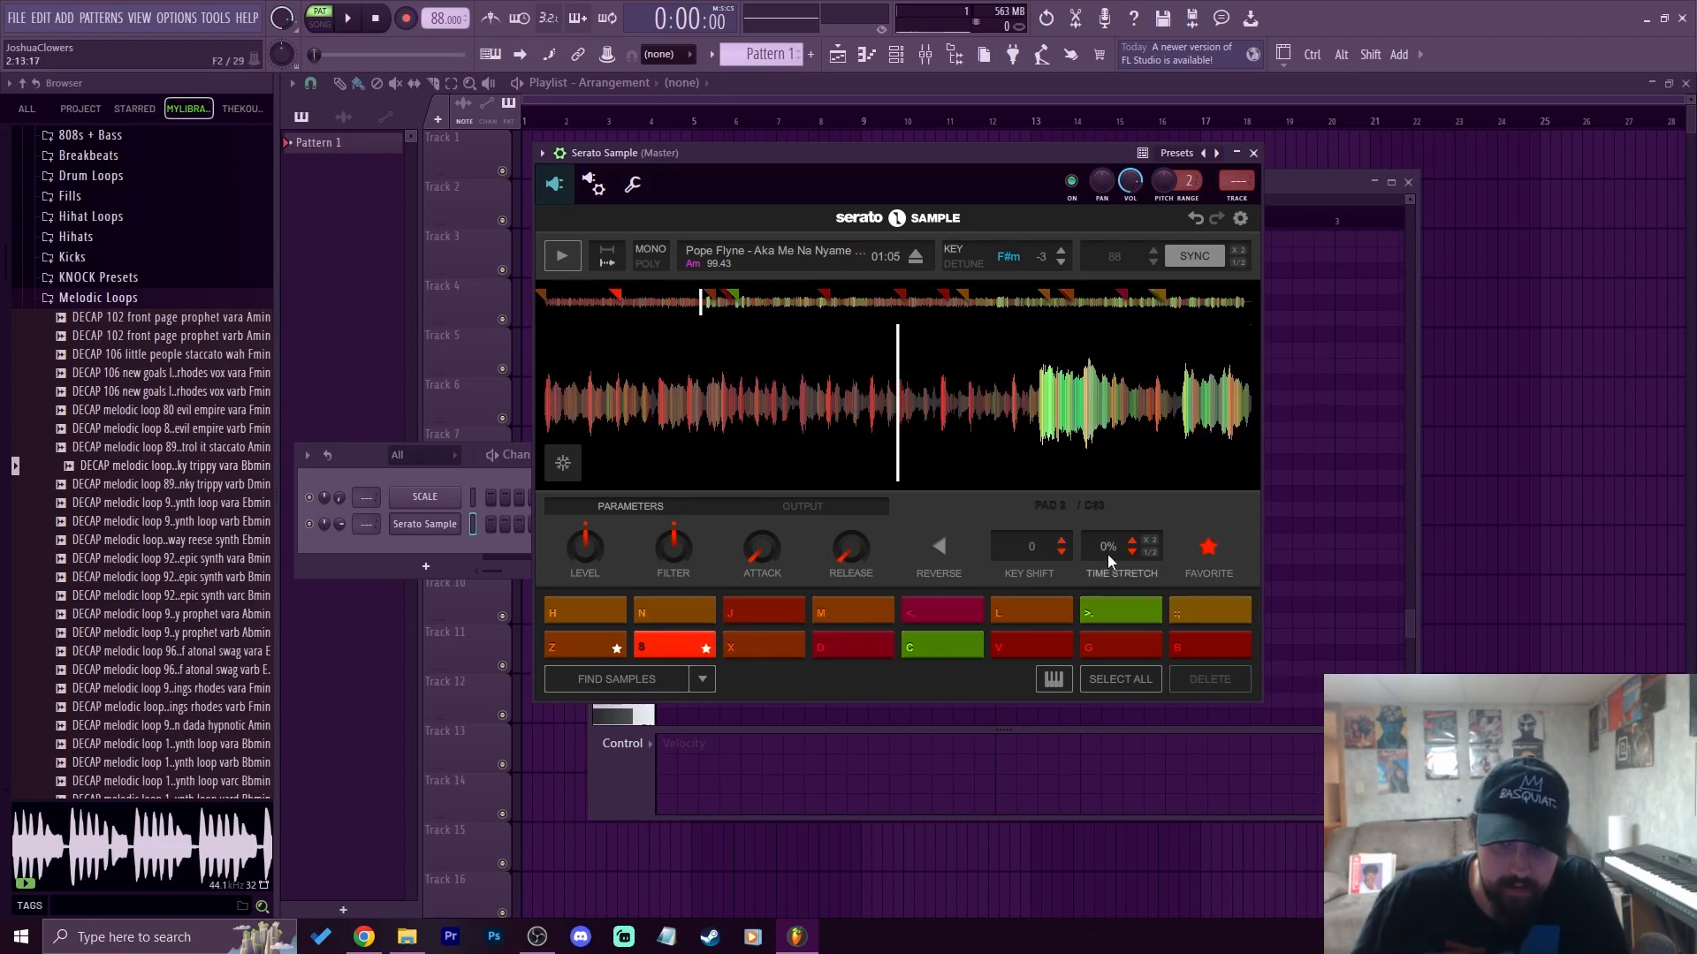
# Replace the second pad's slice with a new cue point at 01:05 and align its start with the hit onset
pyautogui.click(1212, 679)
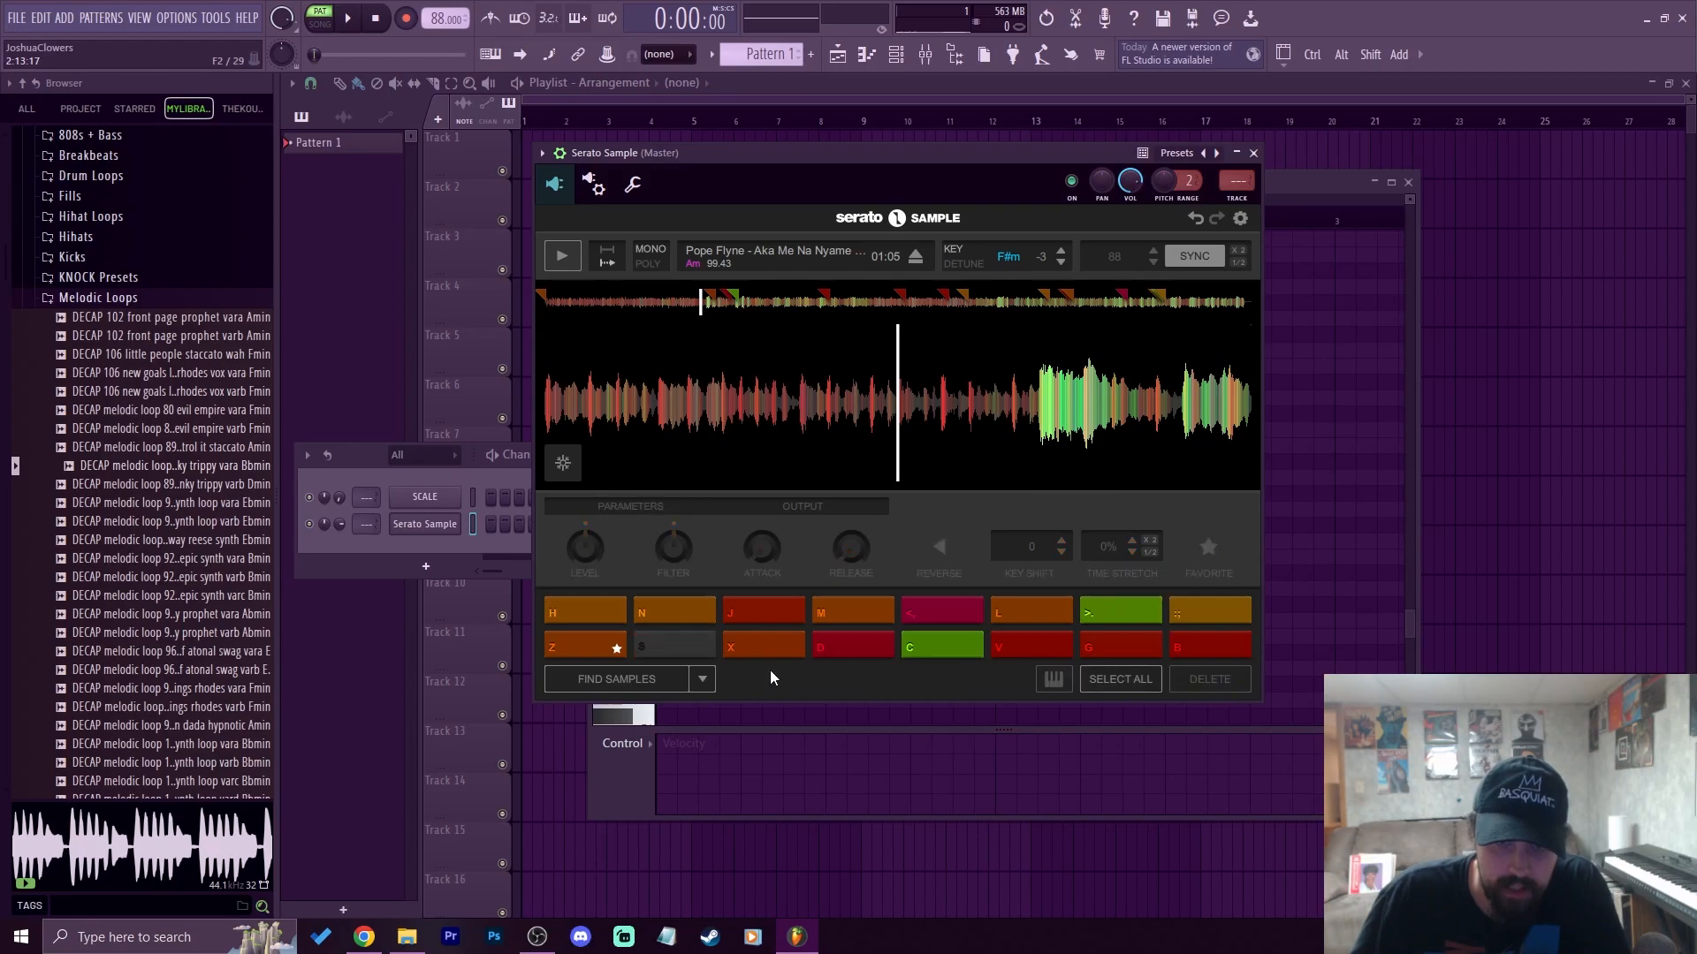
pyautogui.click(681, 649)
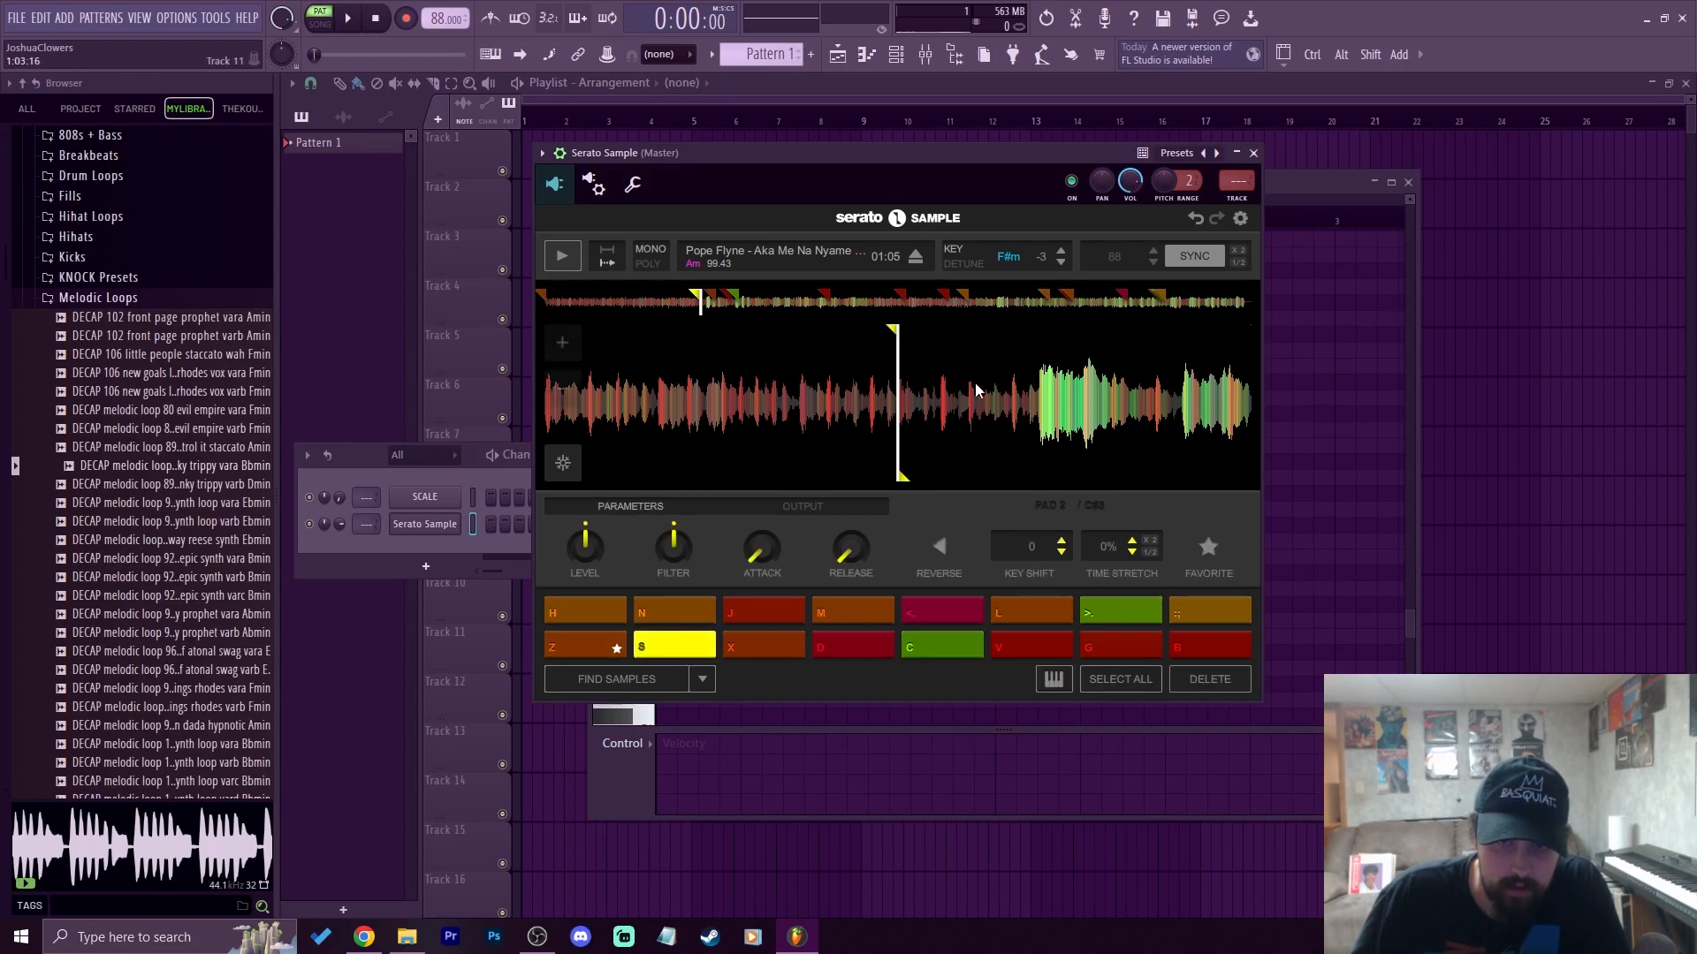
pyautogui.scroll(3, 941, 394)
pyautogui.click(565, 257)
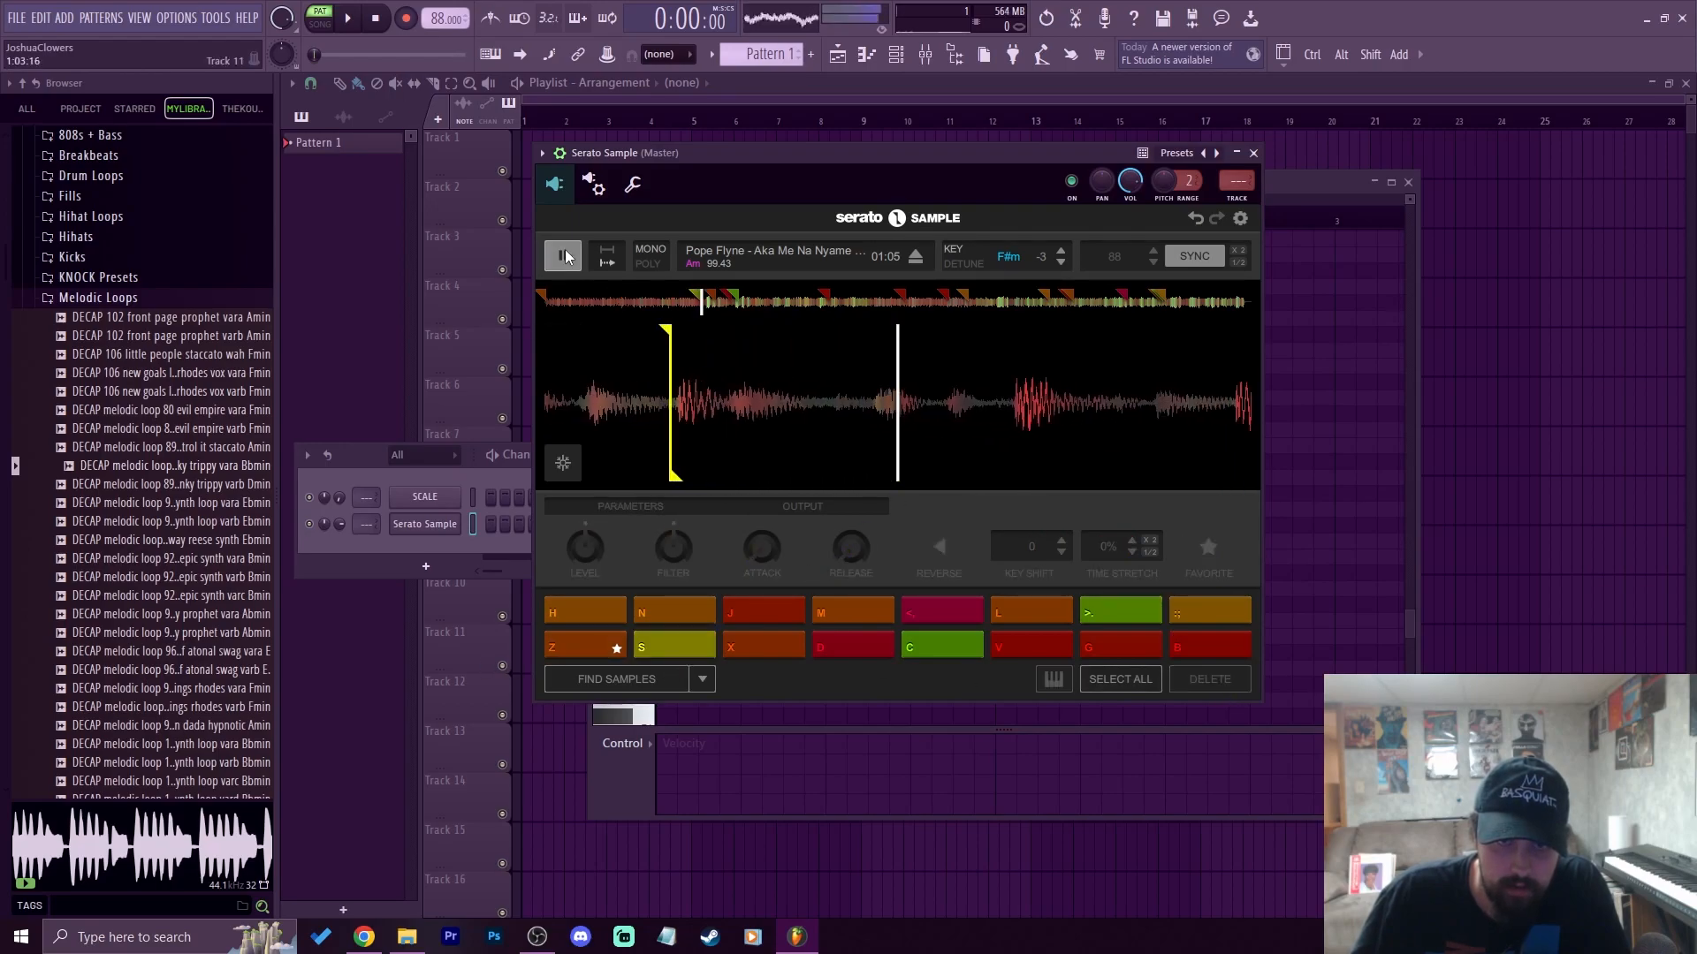
pyautogui.click(566, 256)
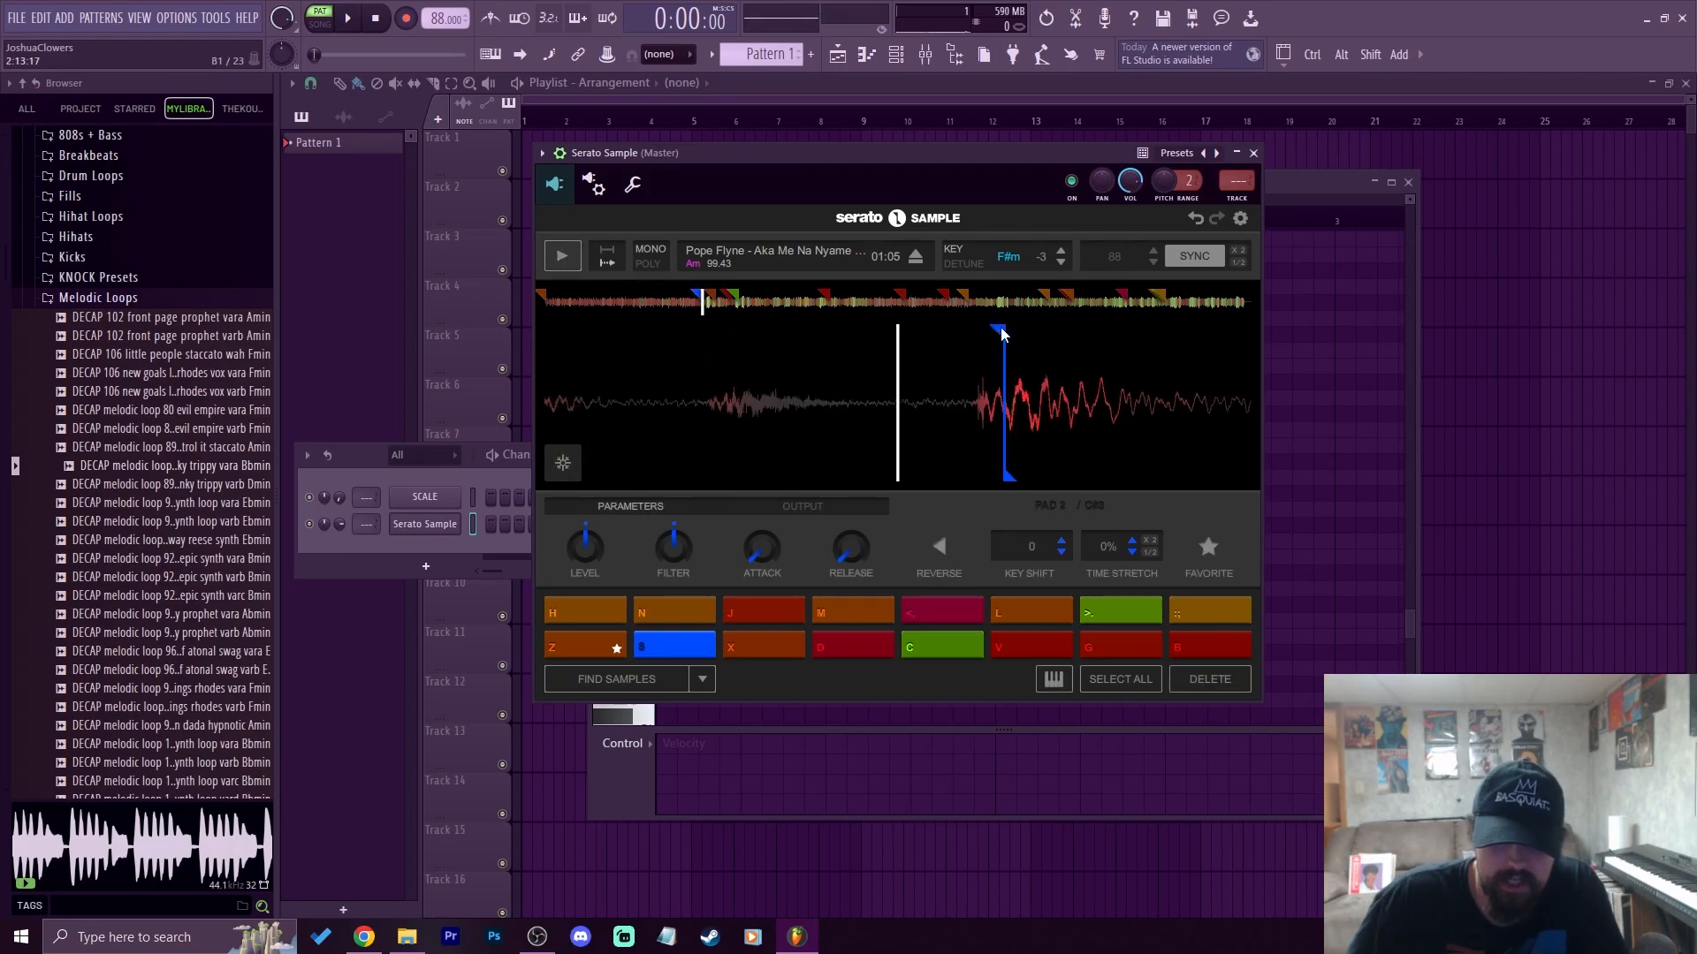
pyautogui.moveTo(1006, 334); pyautogui.dragTo(979, 341)
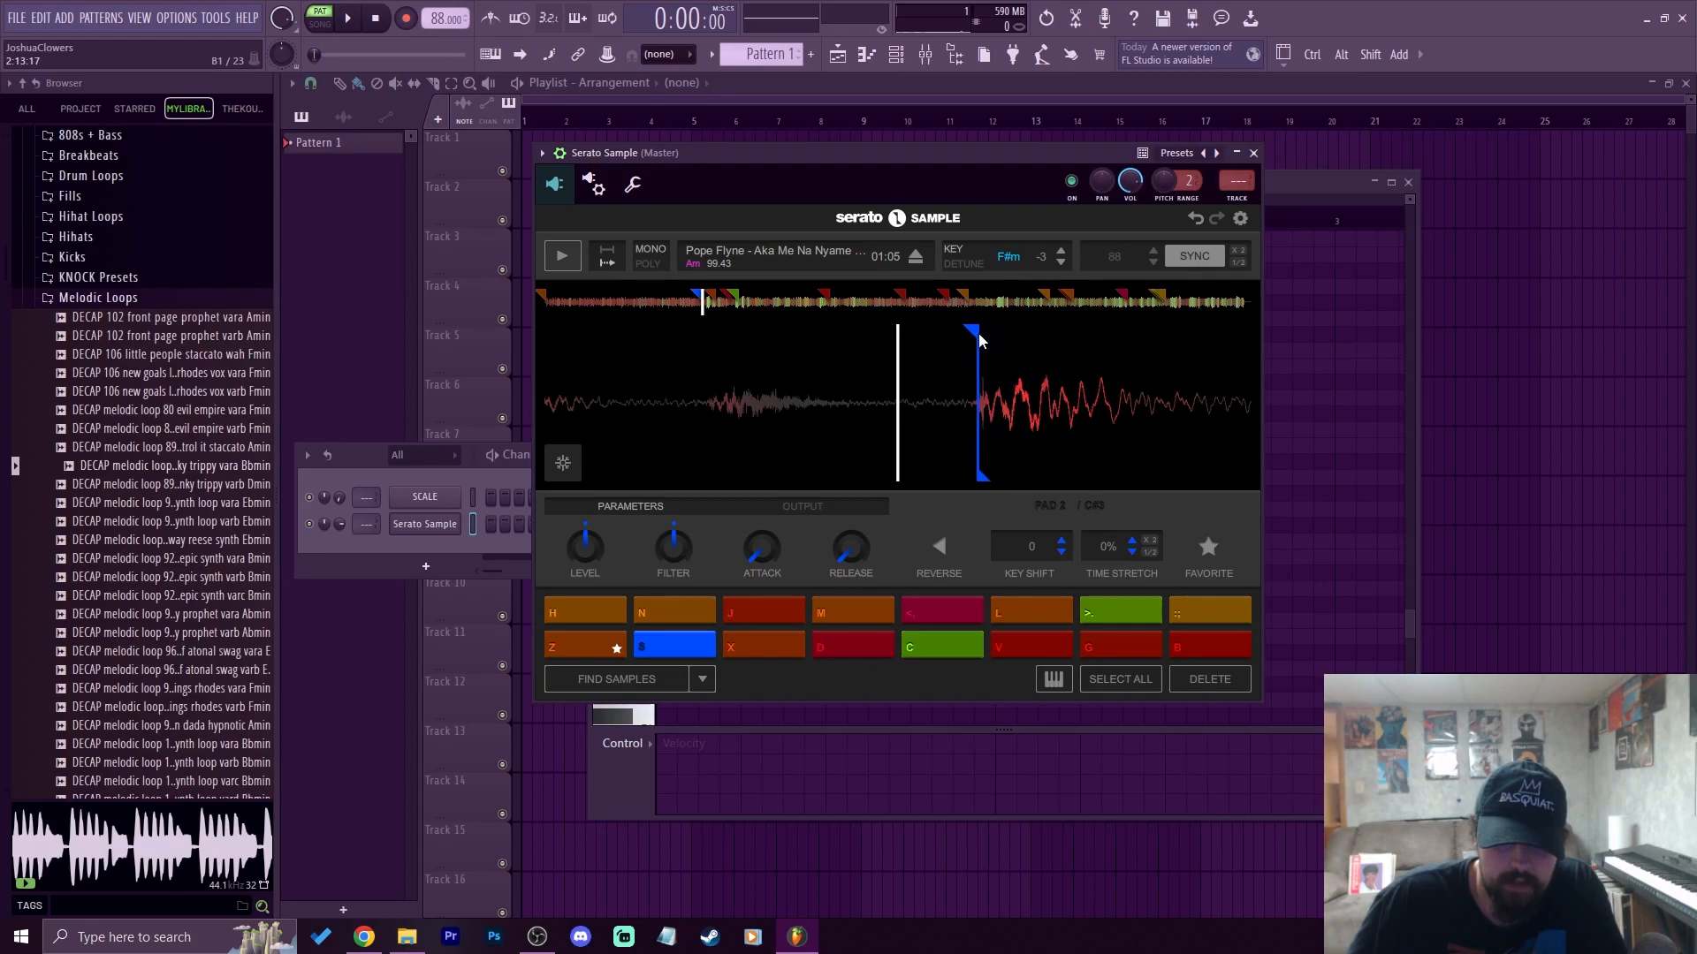
# Audition the second pad's slice with an end point just before the next hit, and mark the pad as a favorite
pyautogui.scroll(-2, 1003, 353)
pyautogui.moveTo(940, 477); pyautogui.dragTo(1222, 495)
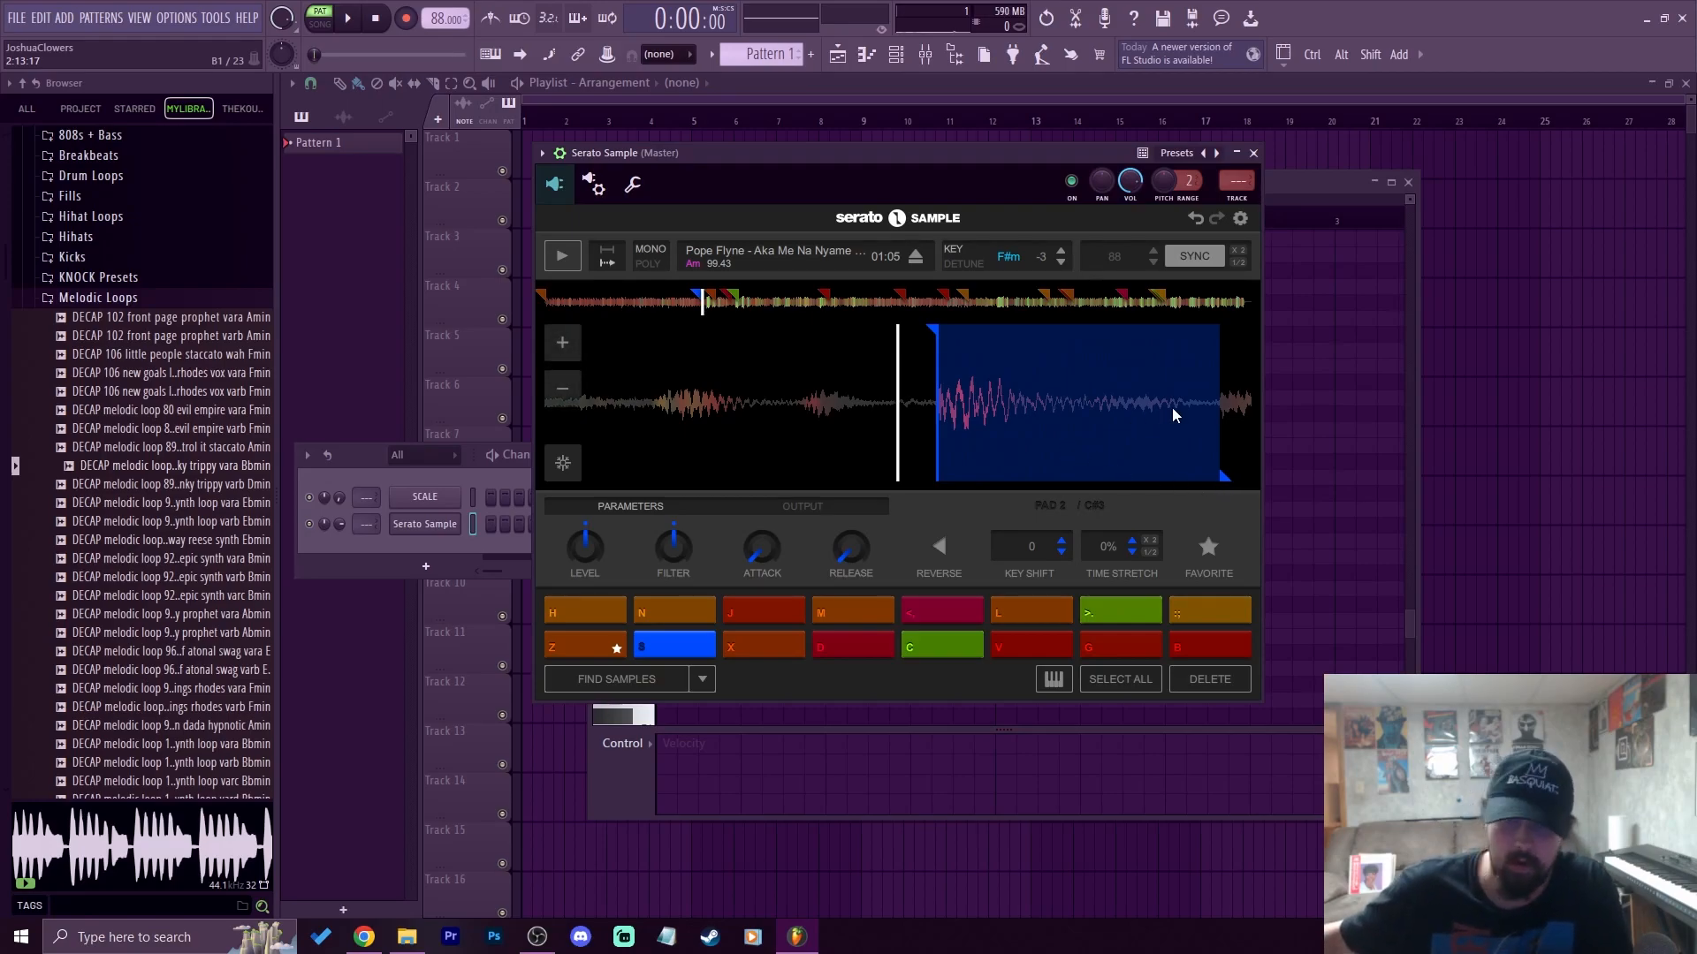
pyautogui.press('s')
pyautogui.press('s')
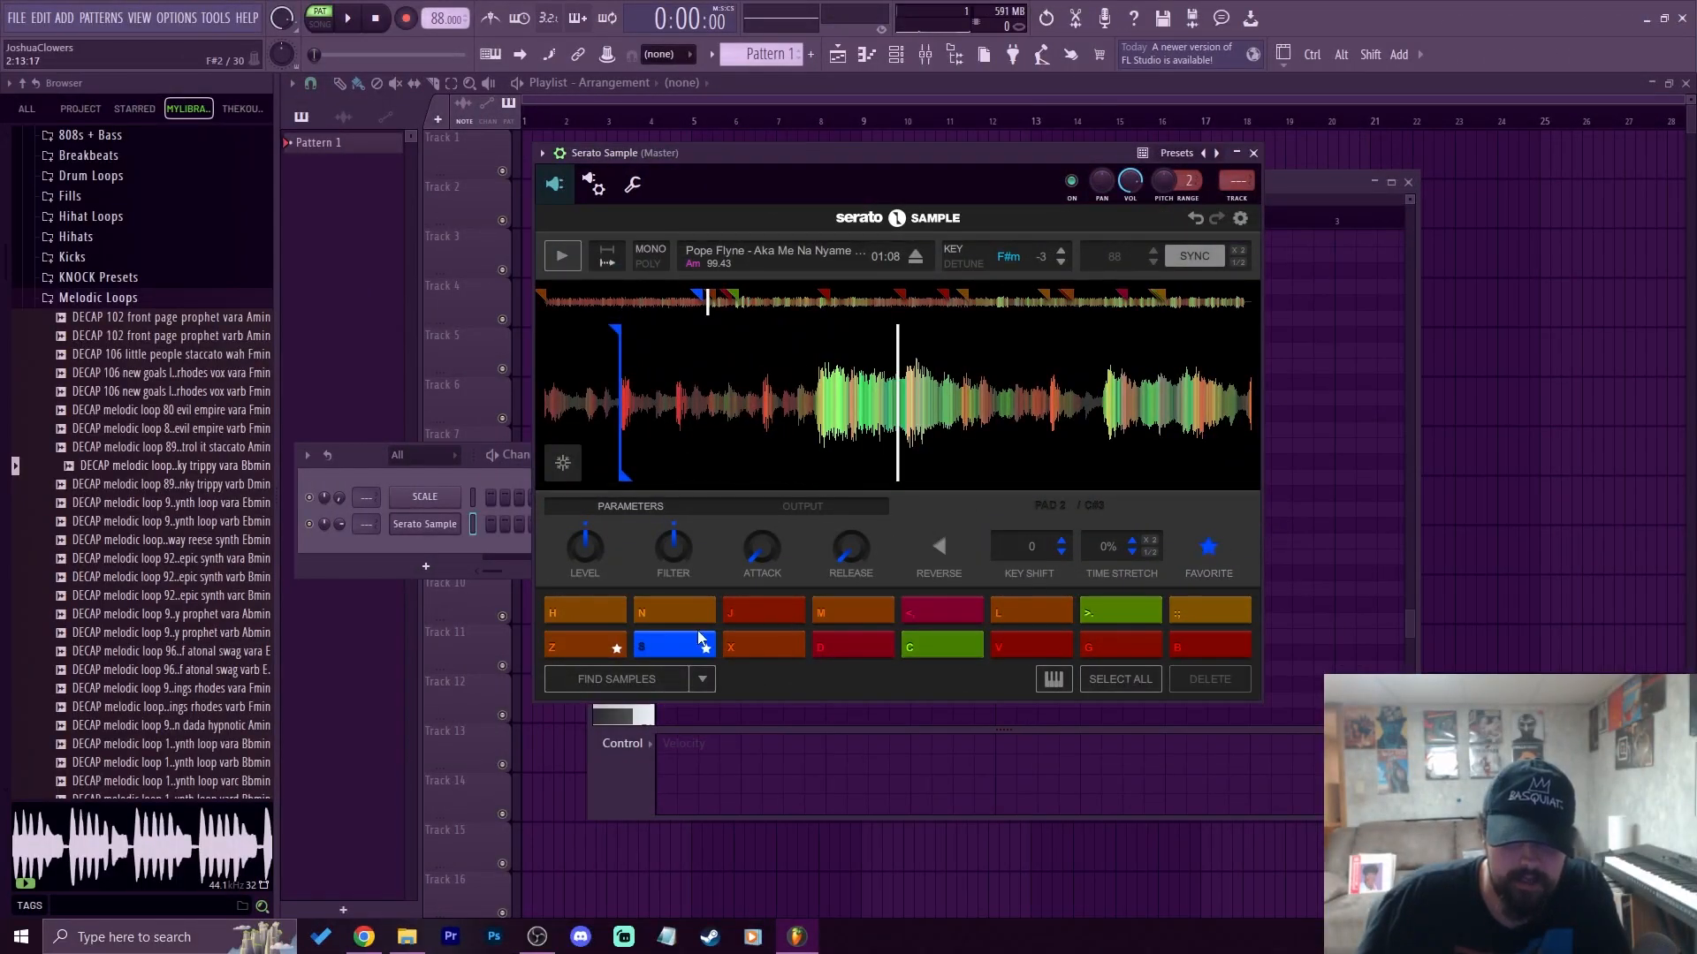
# Audition the slices on the third and fourth pads
pyautogui.click(760, 654)
pyautogui.click(844, 645)
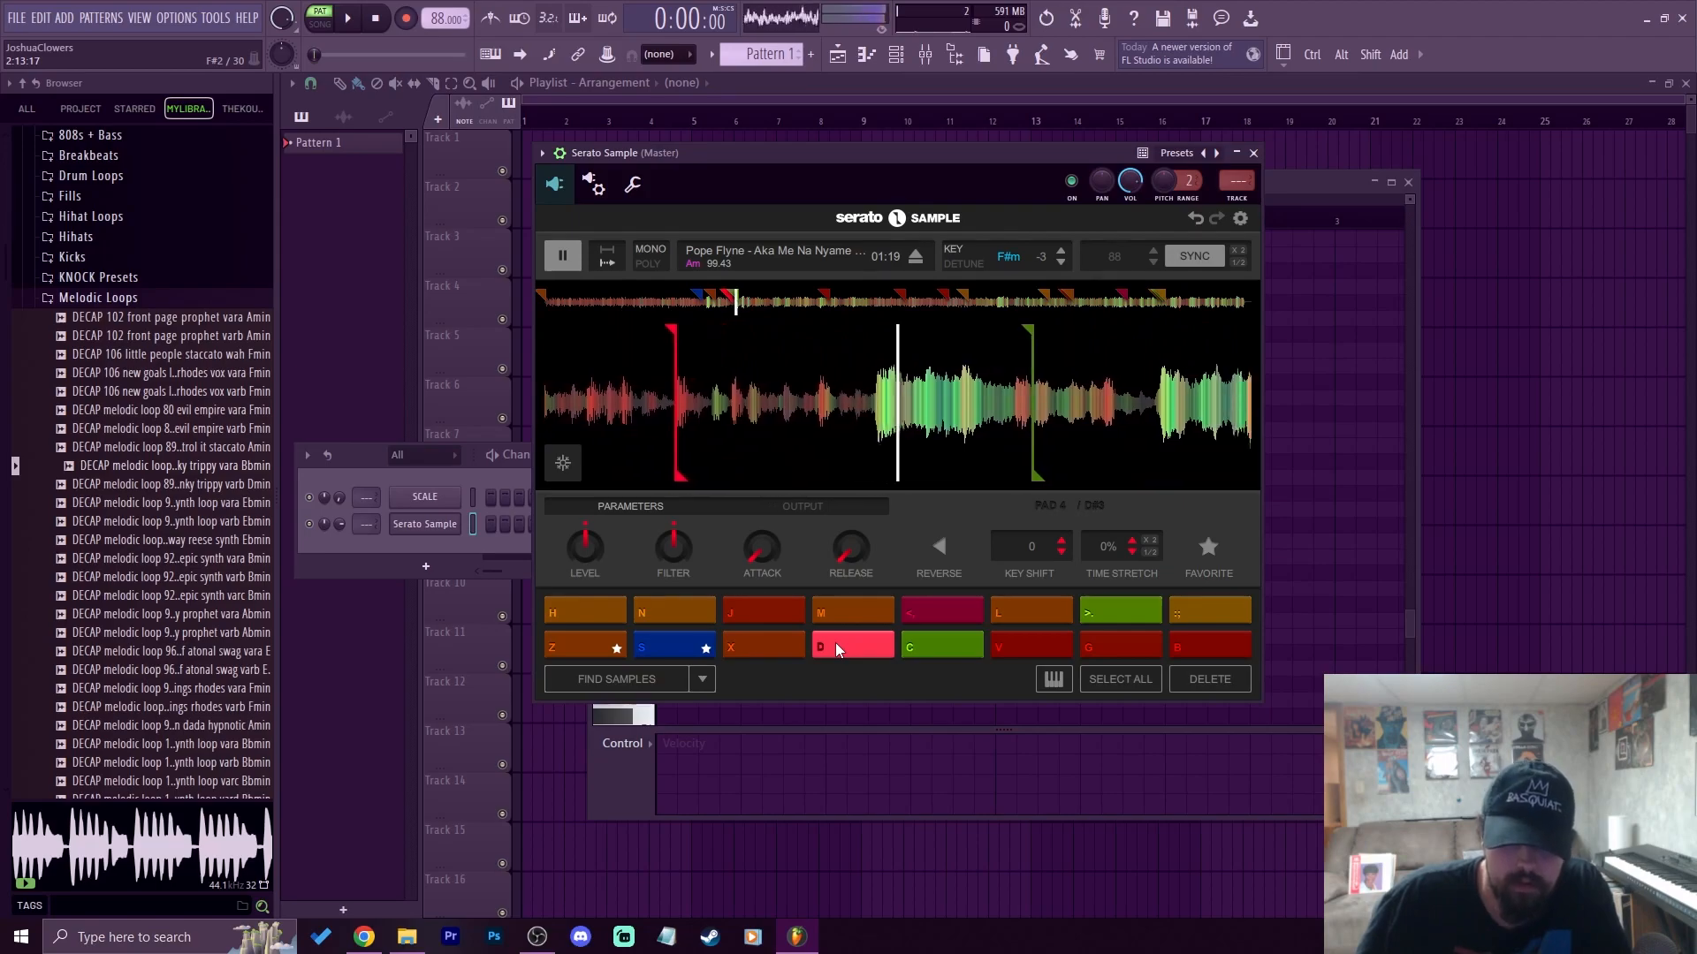
pyautogui.click(855, 650)
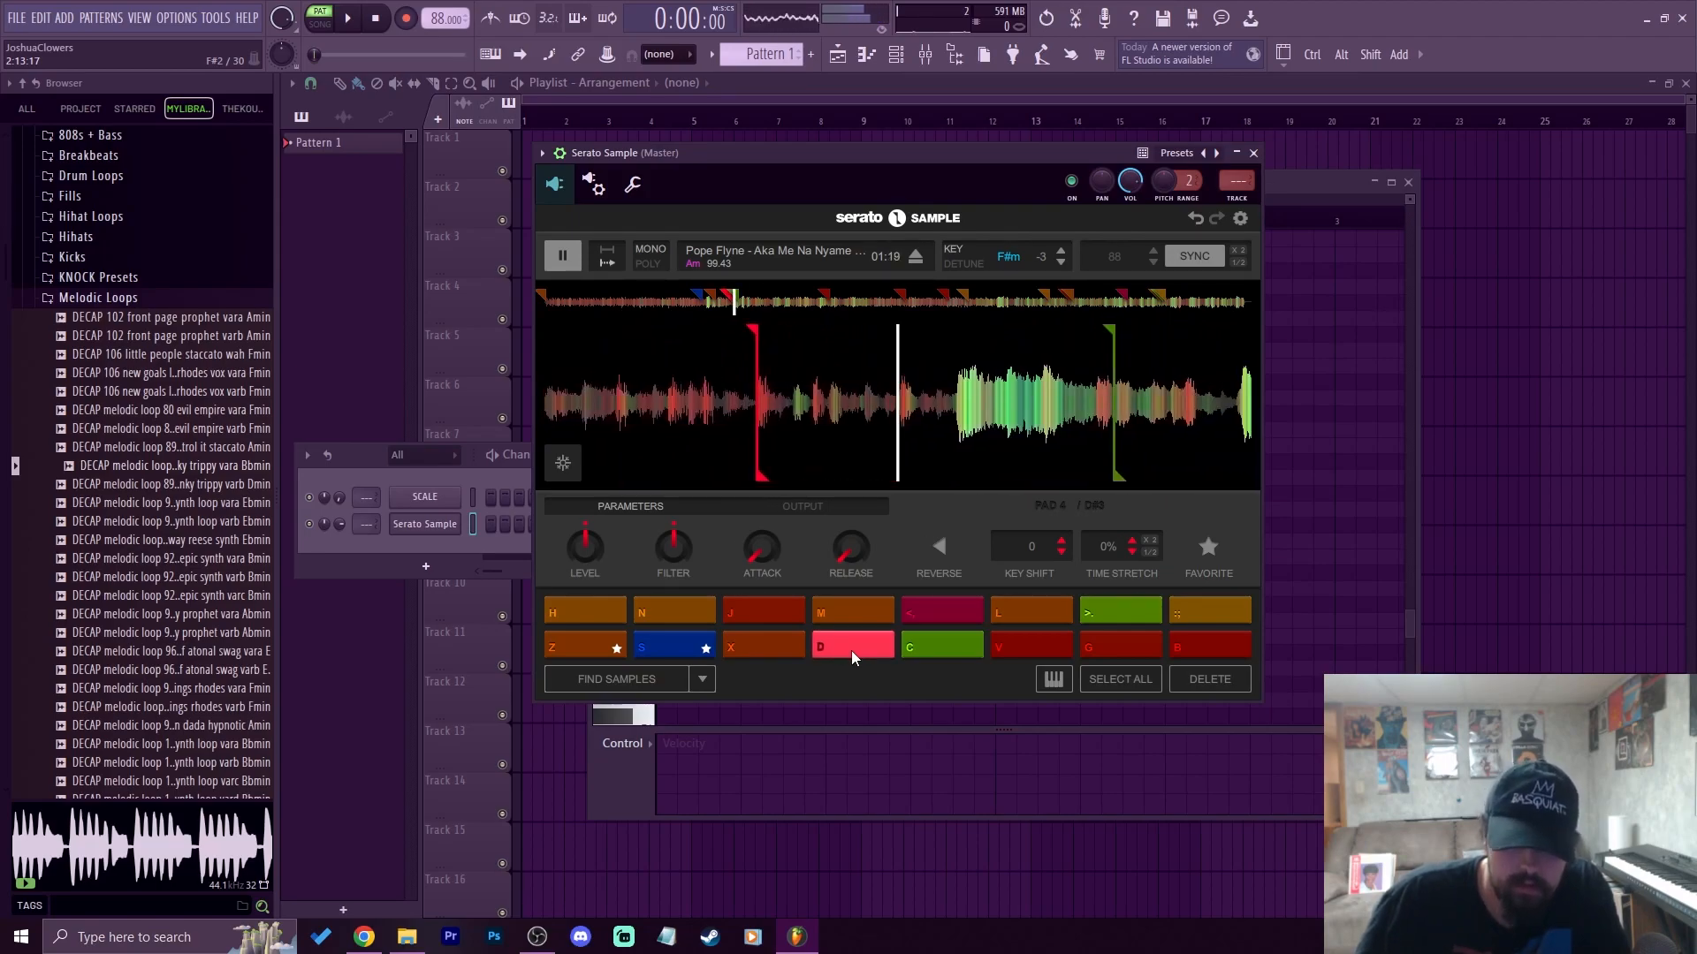
pyautogui.click(848, 649)
# Pause playback, move the fourth pad's cue point back to the hit onset at 01:15, and replay the slice
pyautogui.moveTo(821, 415); pyautogui.dragTo(1203, 416)
pyautogui.click(562, 255)
pyautogui.moveTo(916, 370); pyautogui.dragTo(1016, 370)
pyautogui.moveTo(1191, 334); pyautogui.dragTo(921, 362)
pyautogui.click(845, 648)
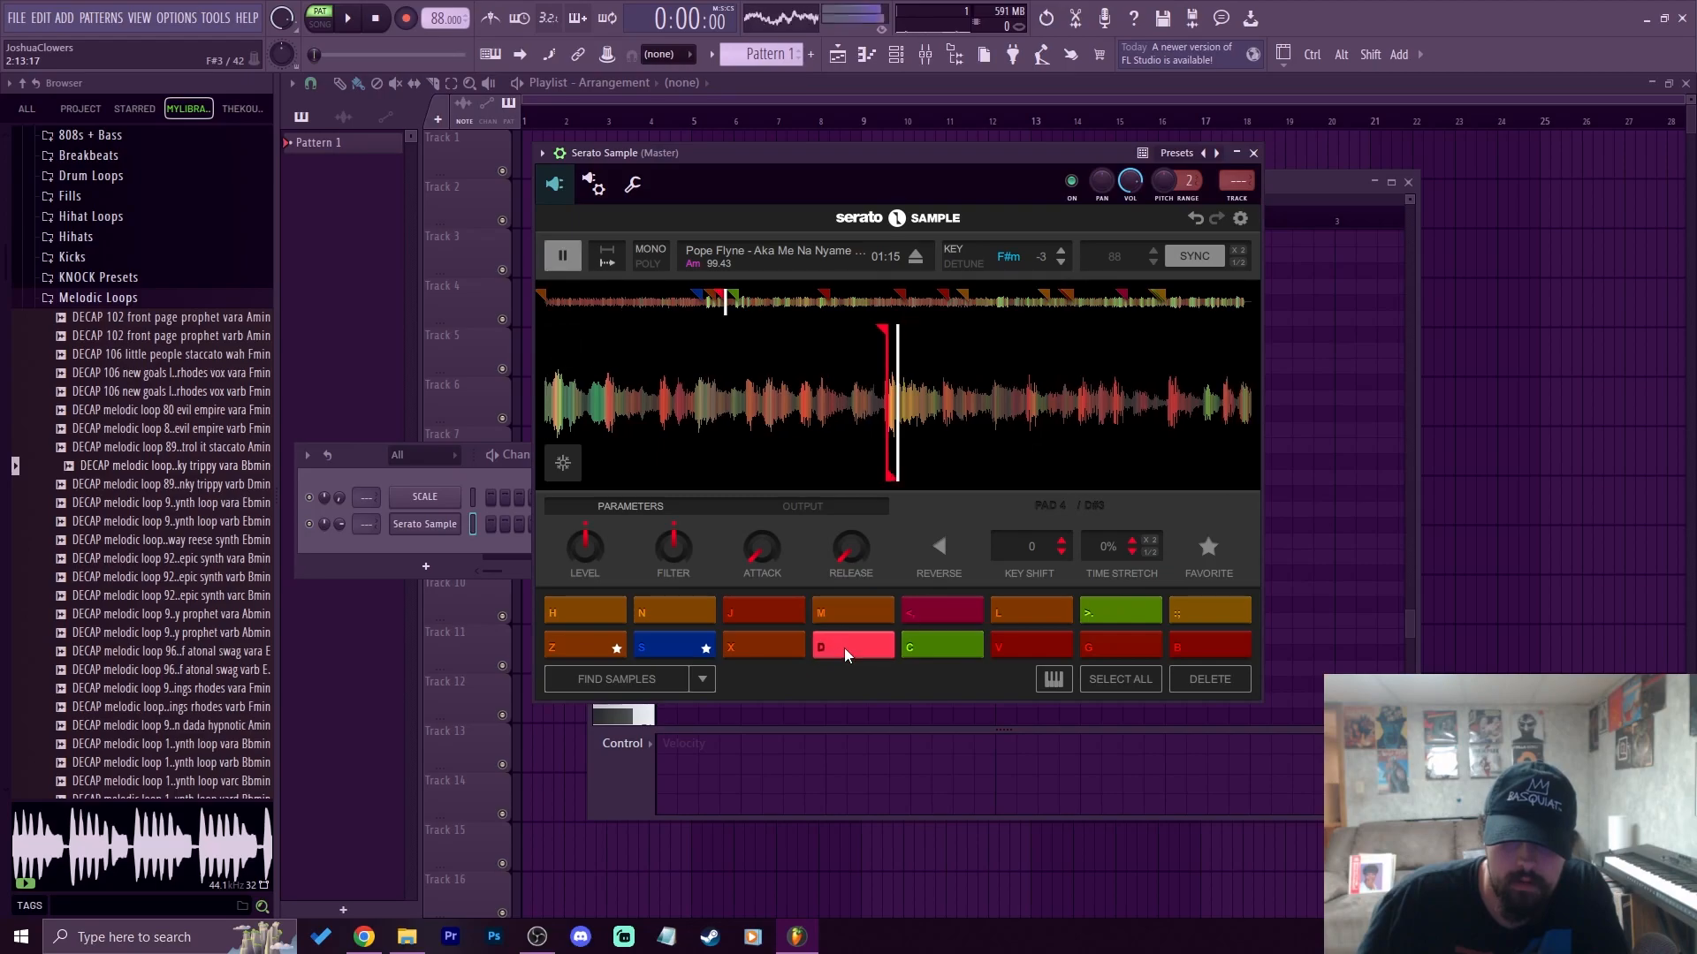
pyautogui.click(845, 648)
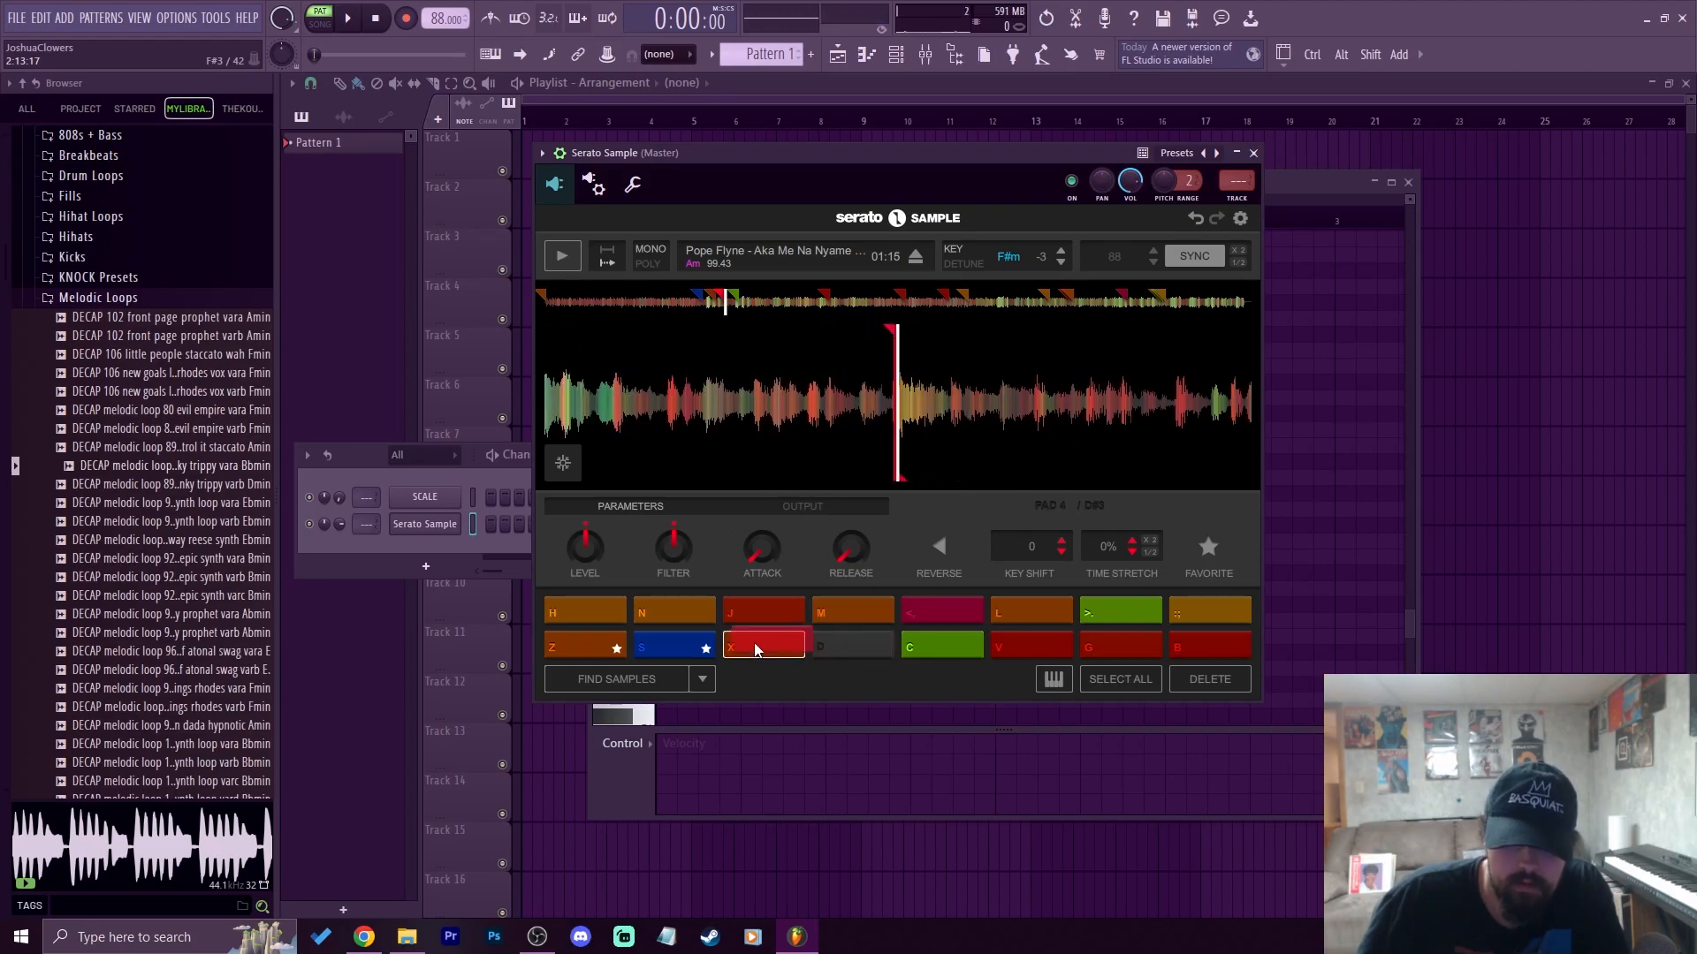
# Check the adjusted slice on the fourth pad by replaying it and move it onto the third pad
pyautogui.click(840, 649)
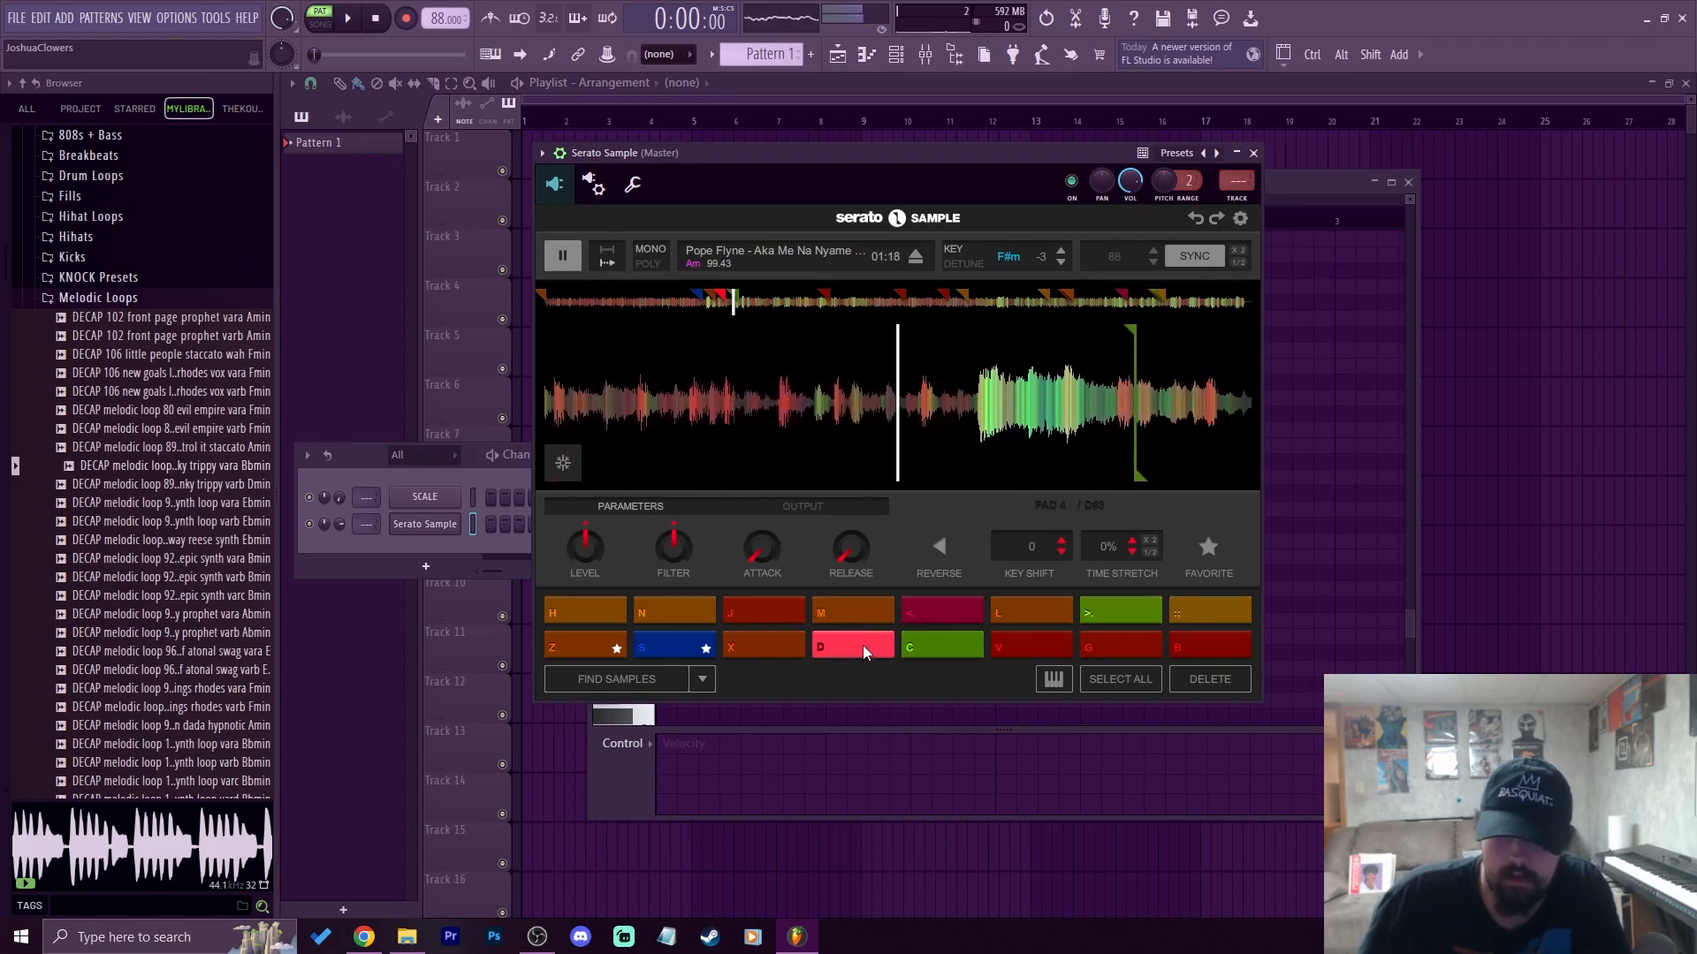
pyautogui.click(862, 645)
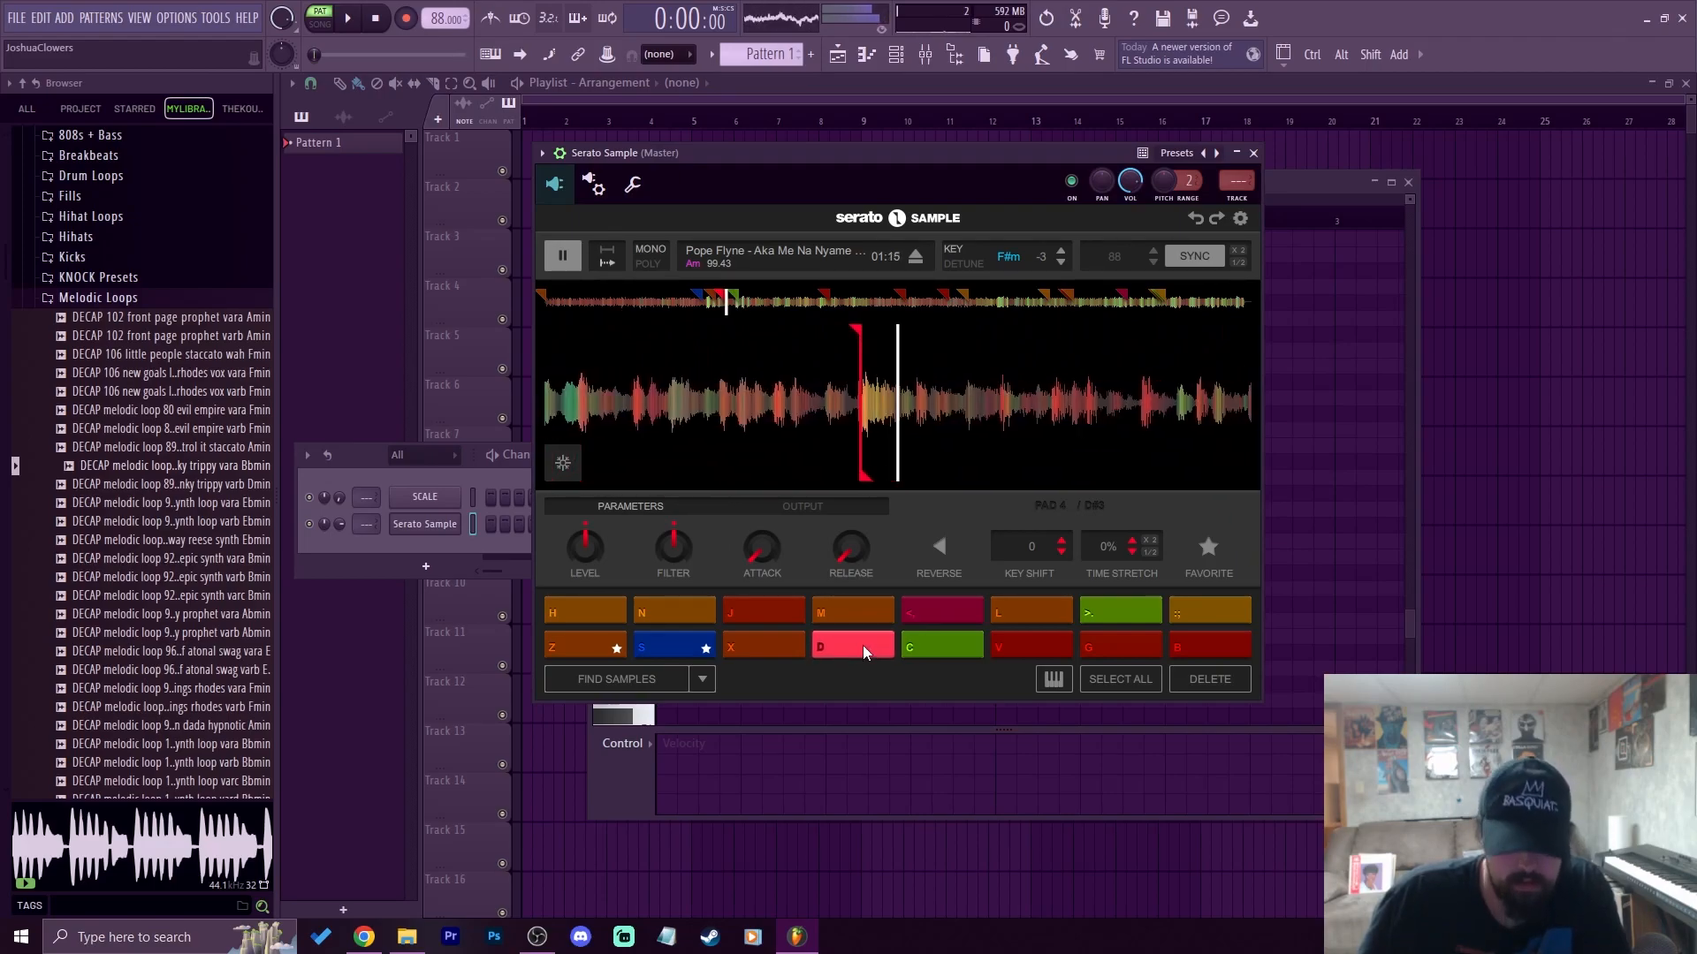
pyautogui.click(565, 258)
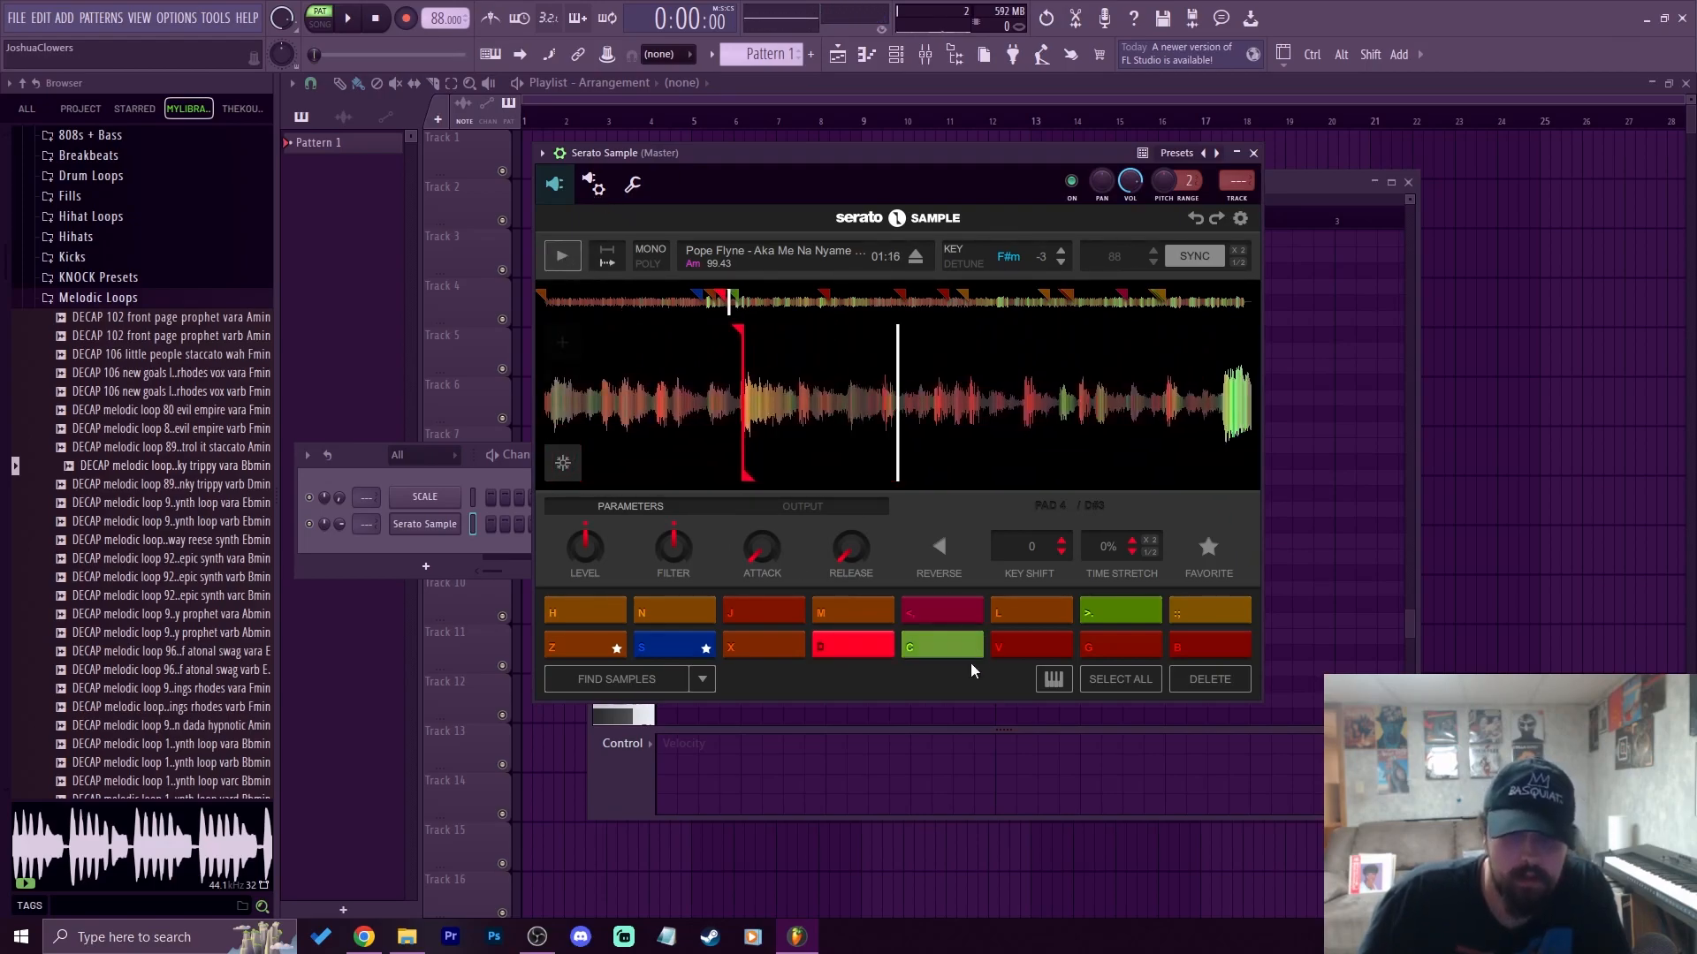
pyautogui.click(861, 655)
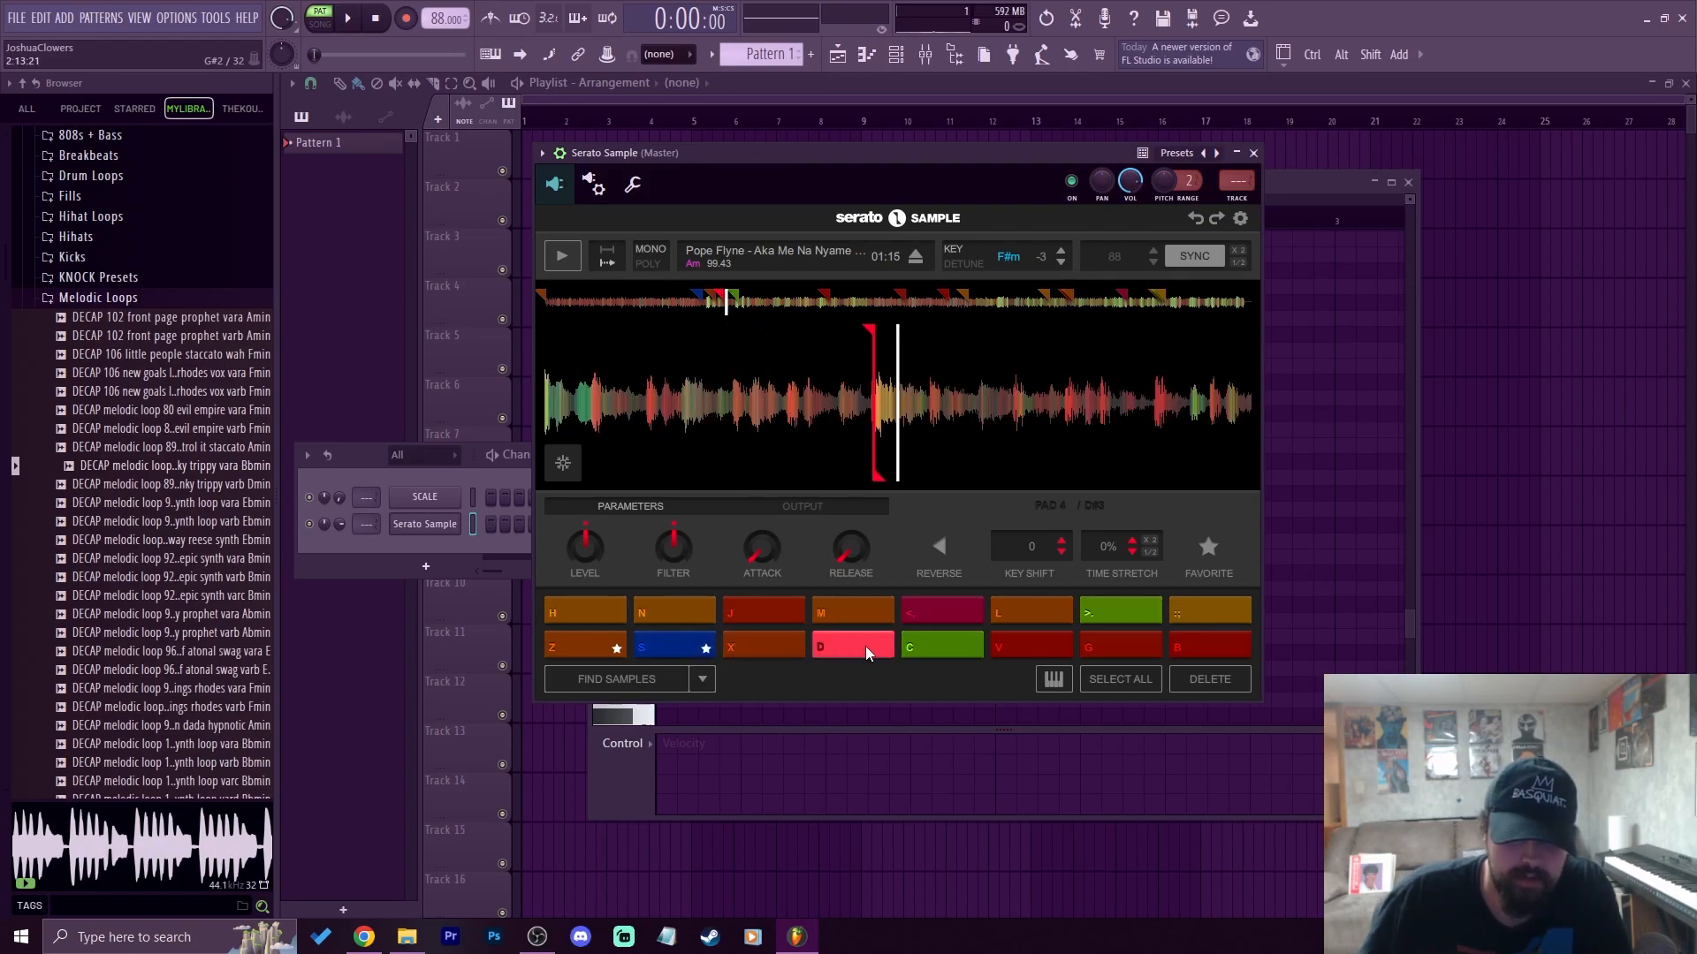
pyautogui.moveTo(851, 643); pyautogui.dragTo(765, 640)
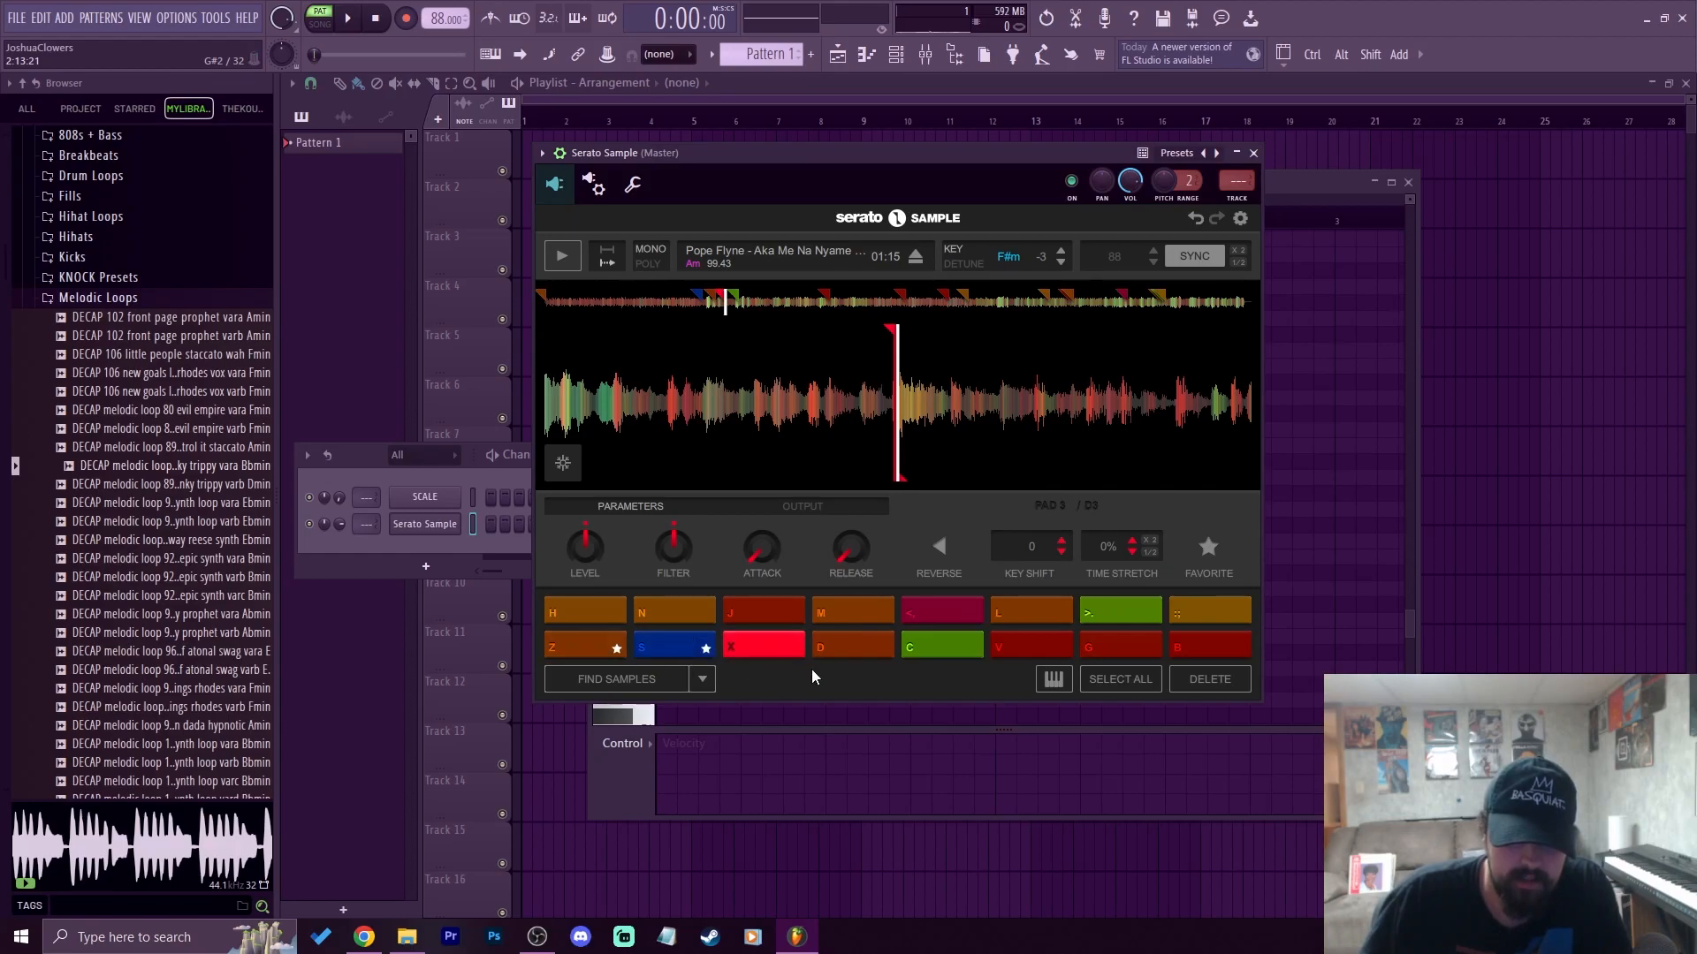
# Play the third pad's slice repeatedly to check it and mark the pad as a favorite
pyautogui.press('x')
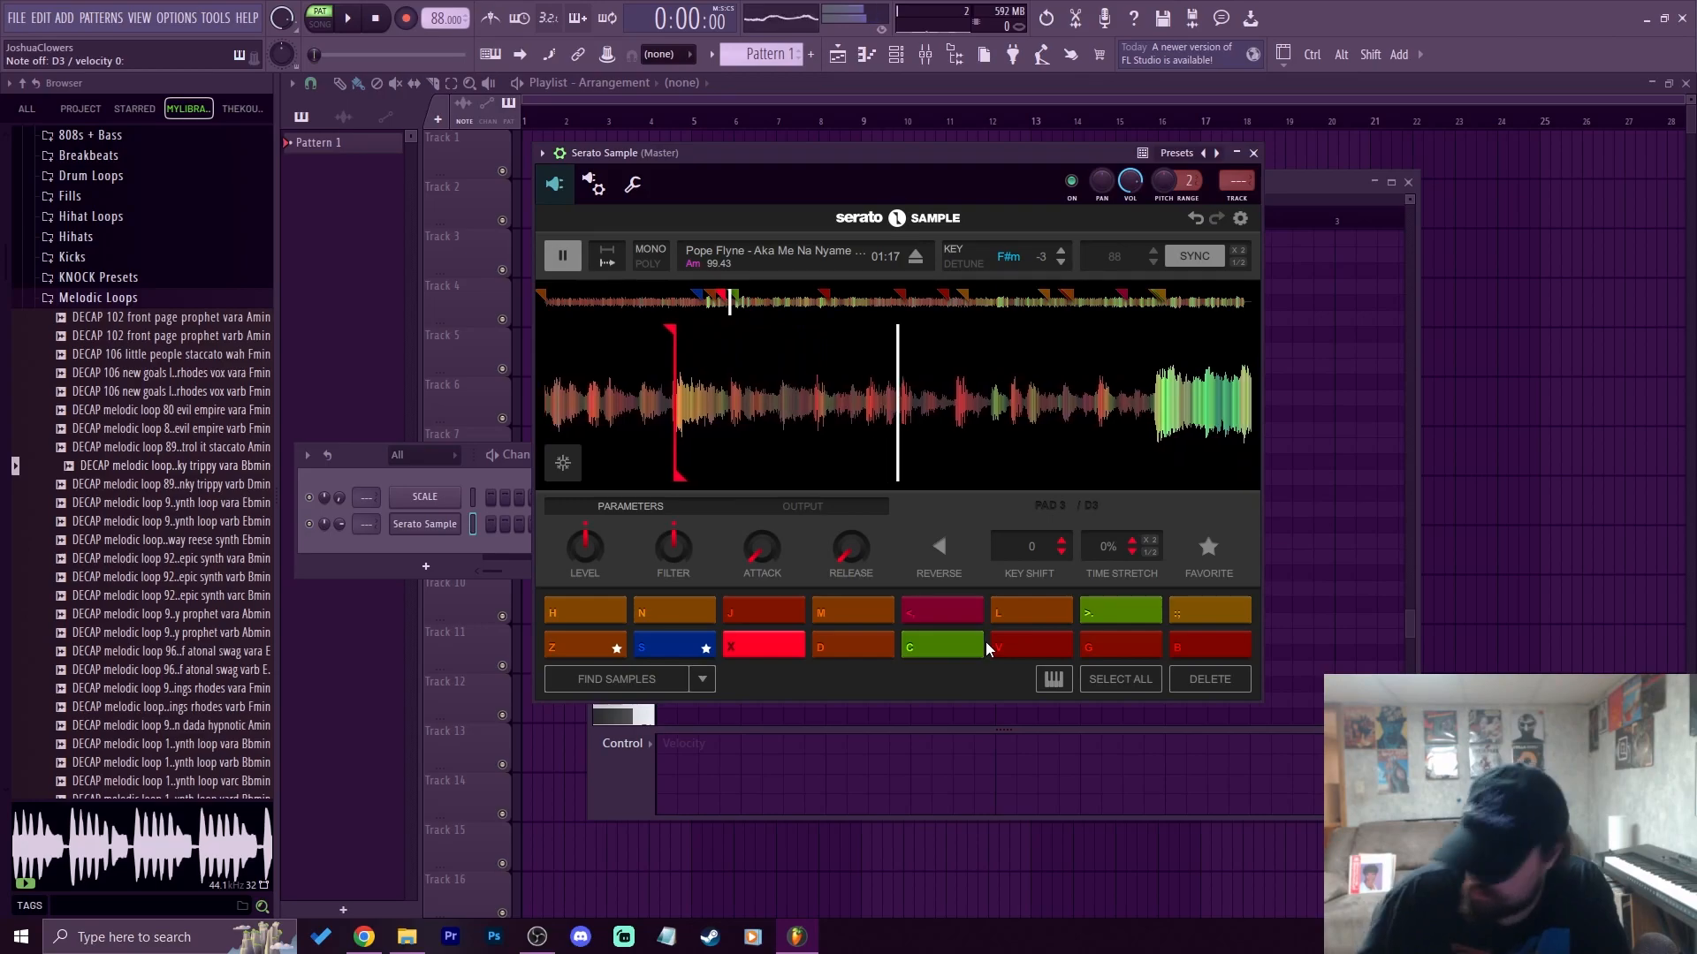
pyautogui.press('x')
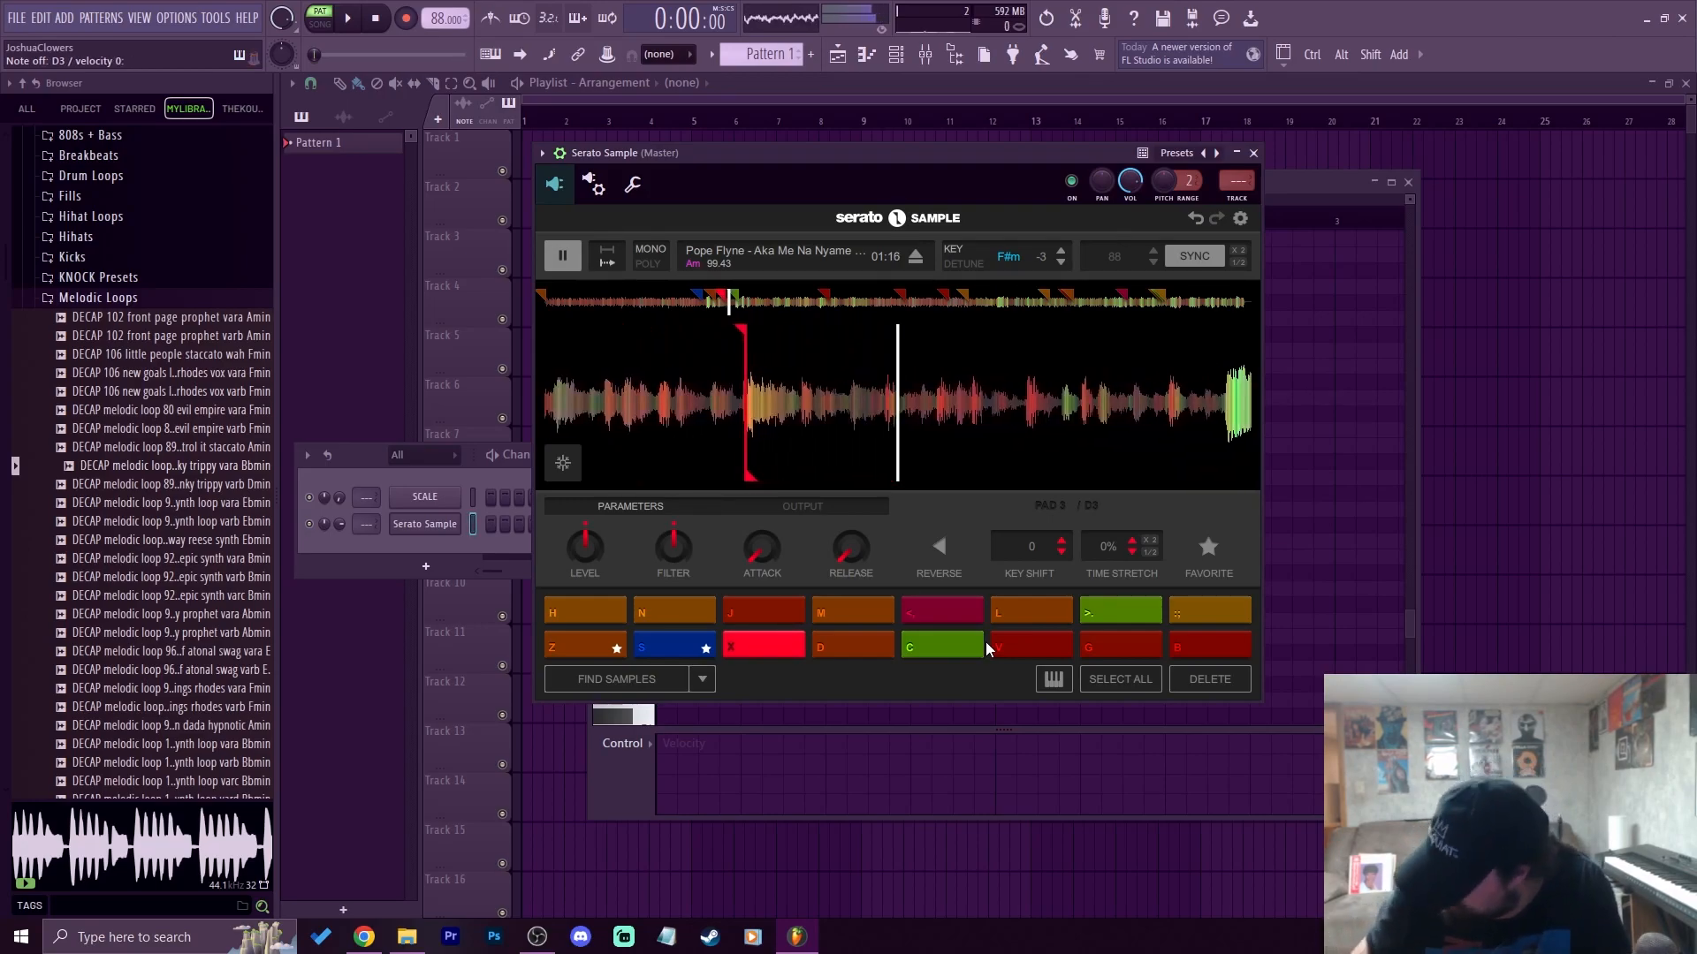
pyautogui.press('x')
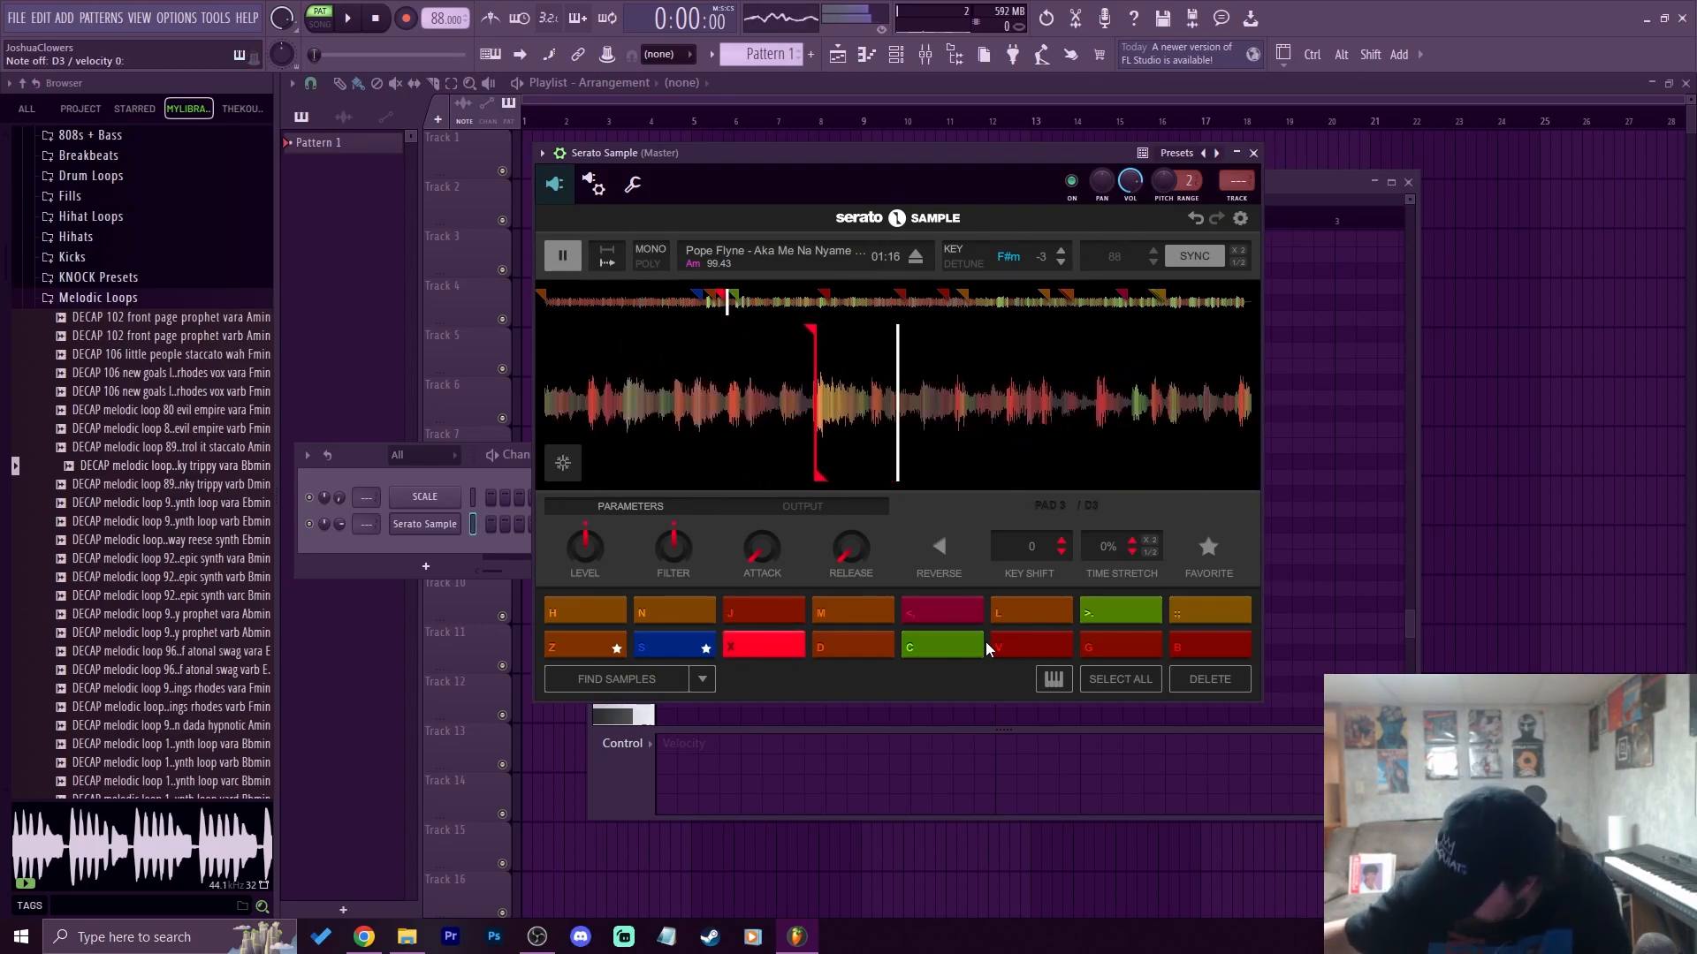
pyautogui.press('x')
pyautogui.press('x')
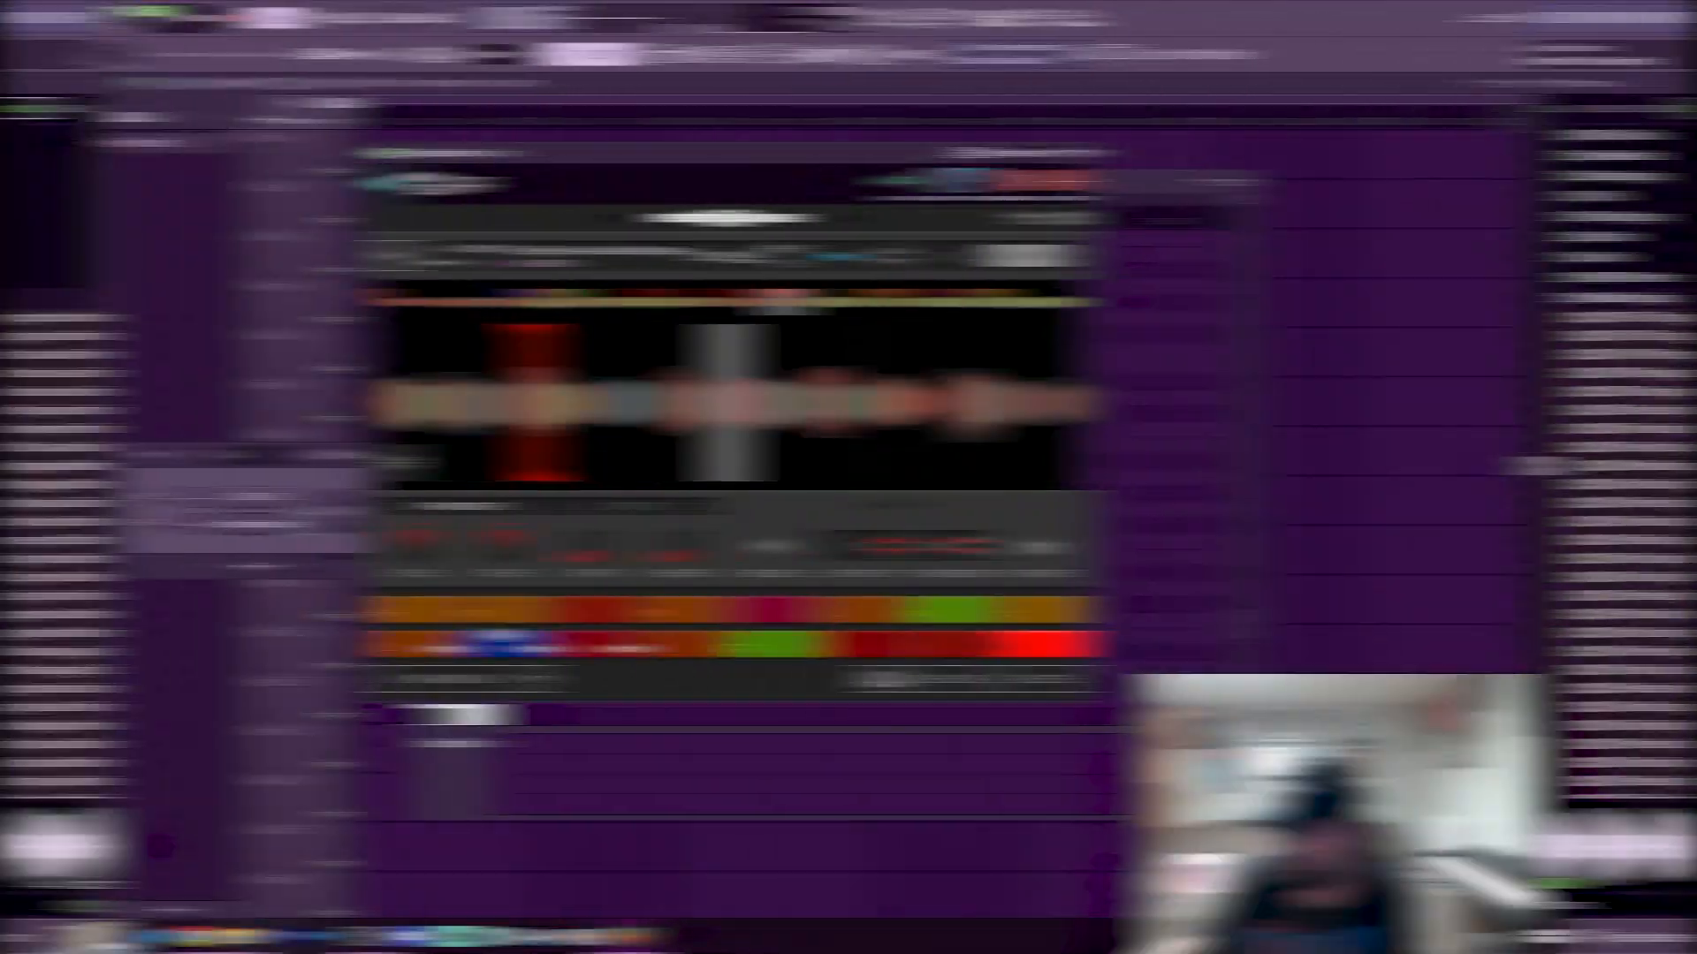
# Audition and favorite the eighth pad's slice, and move it onto the fourth pad
pyautogui.press('b')
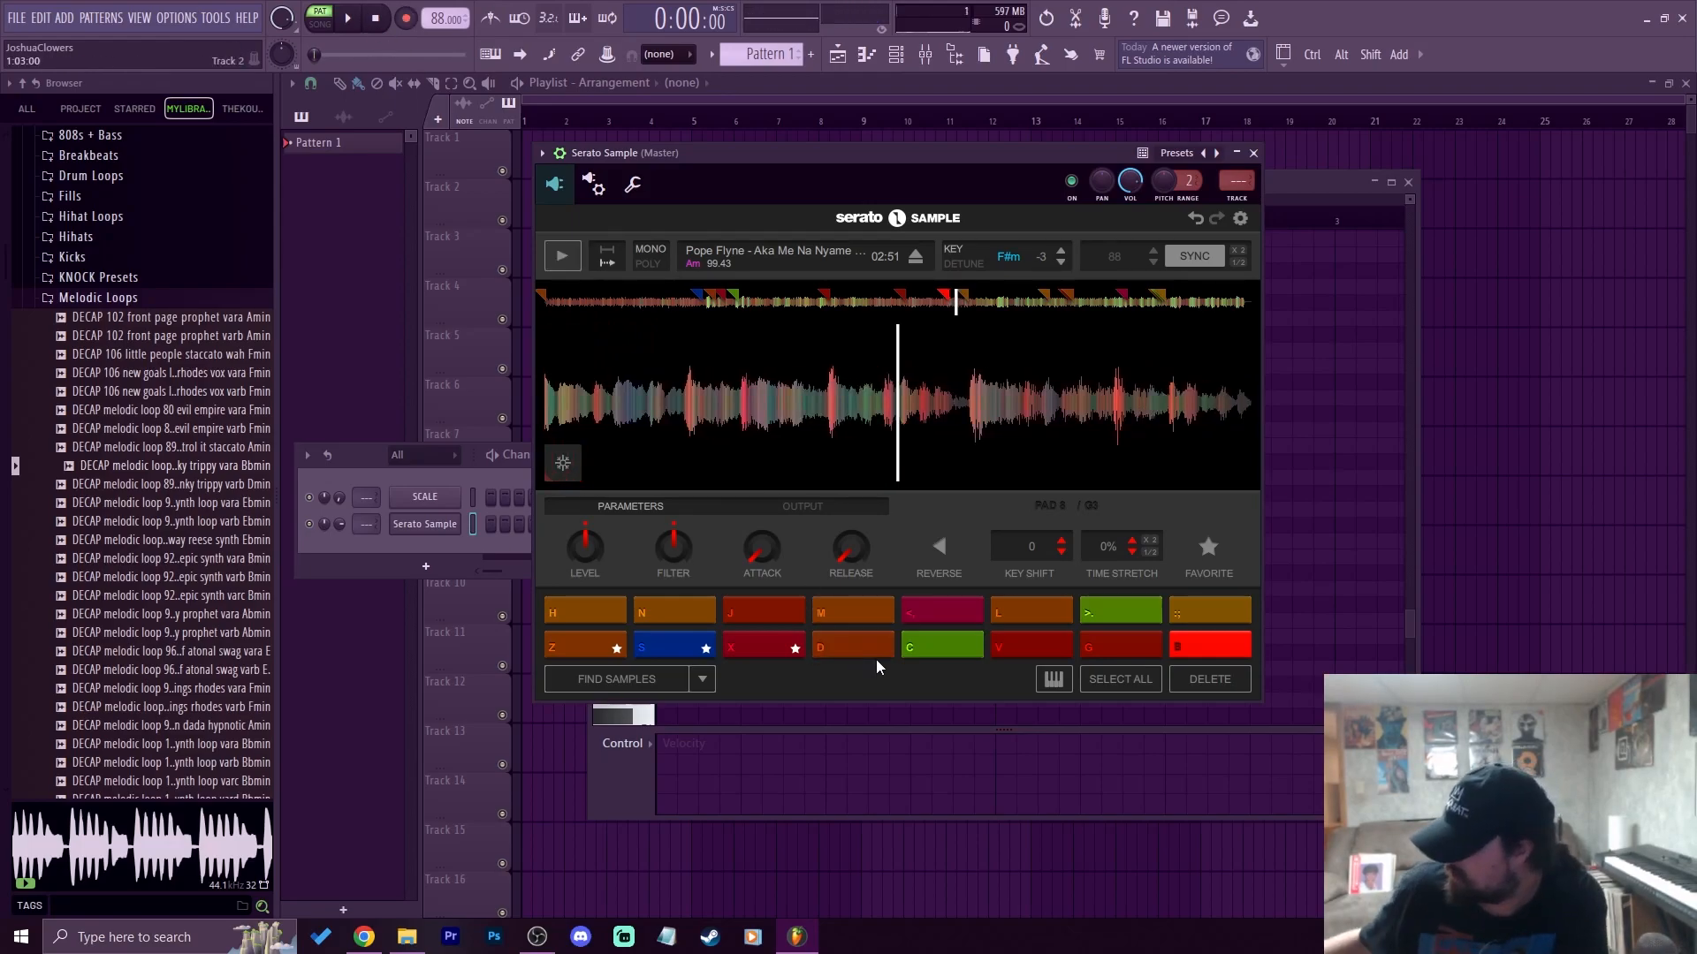
pyautogui.press('b')
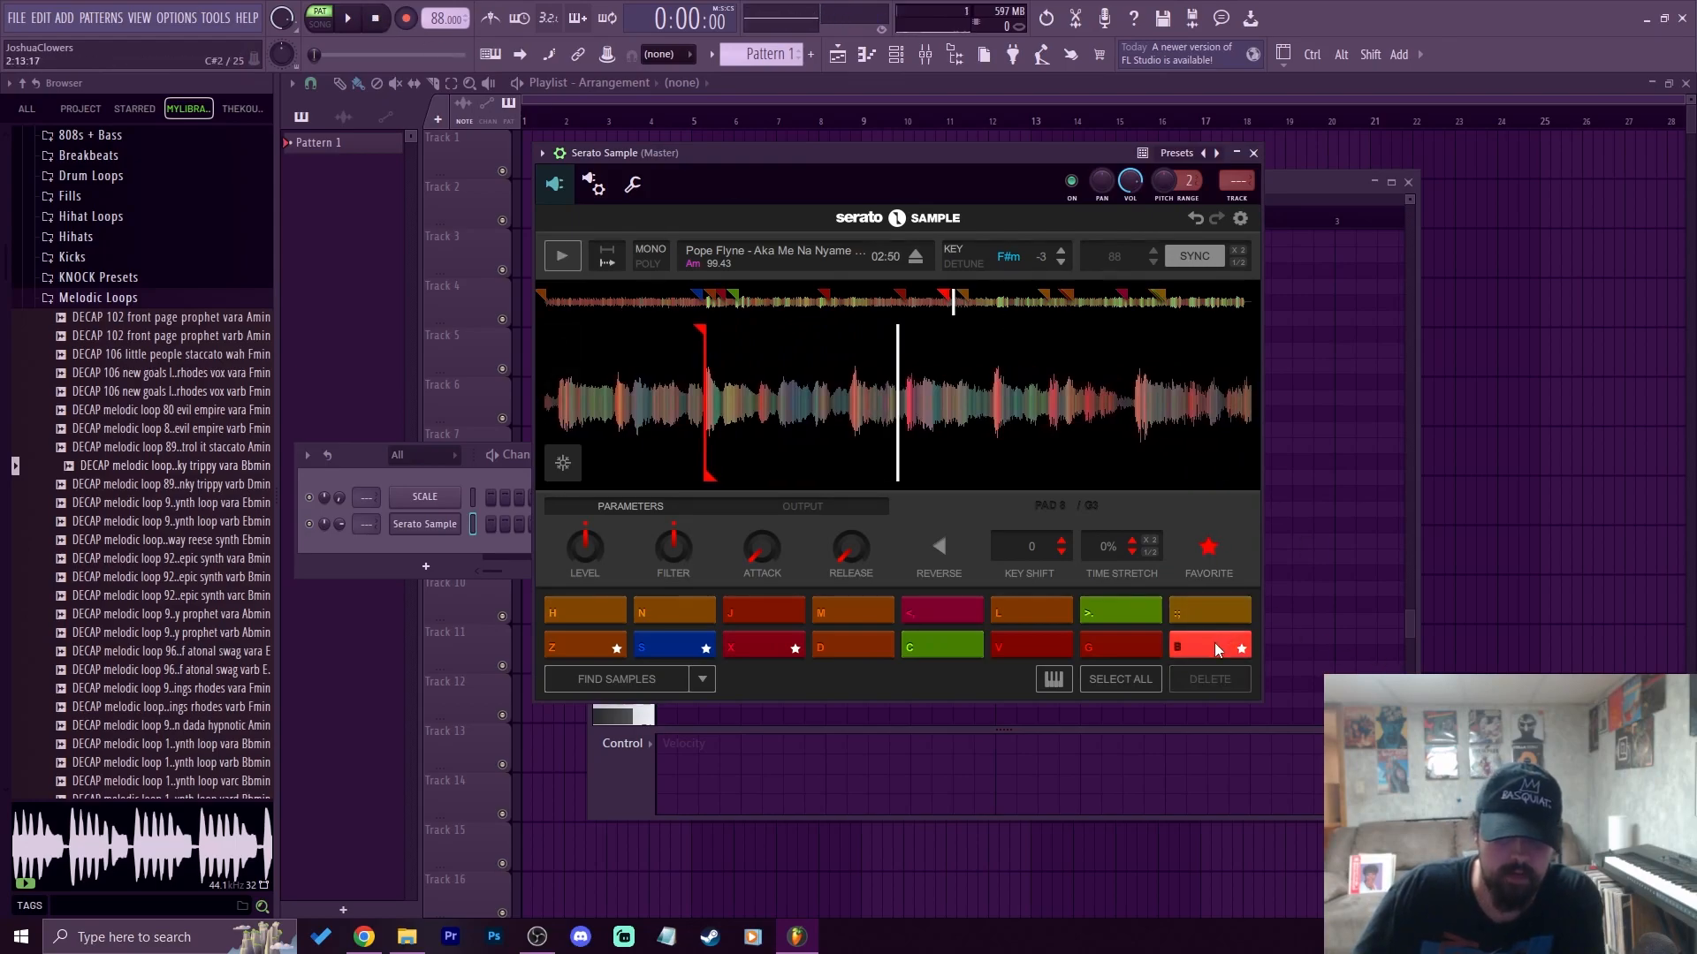
pyautogui.click(852, 648)
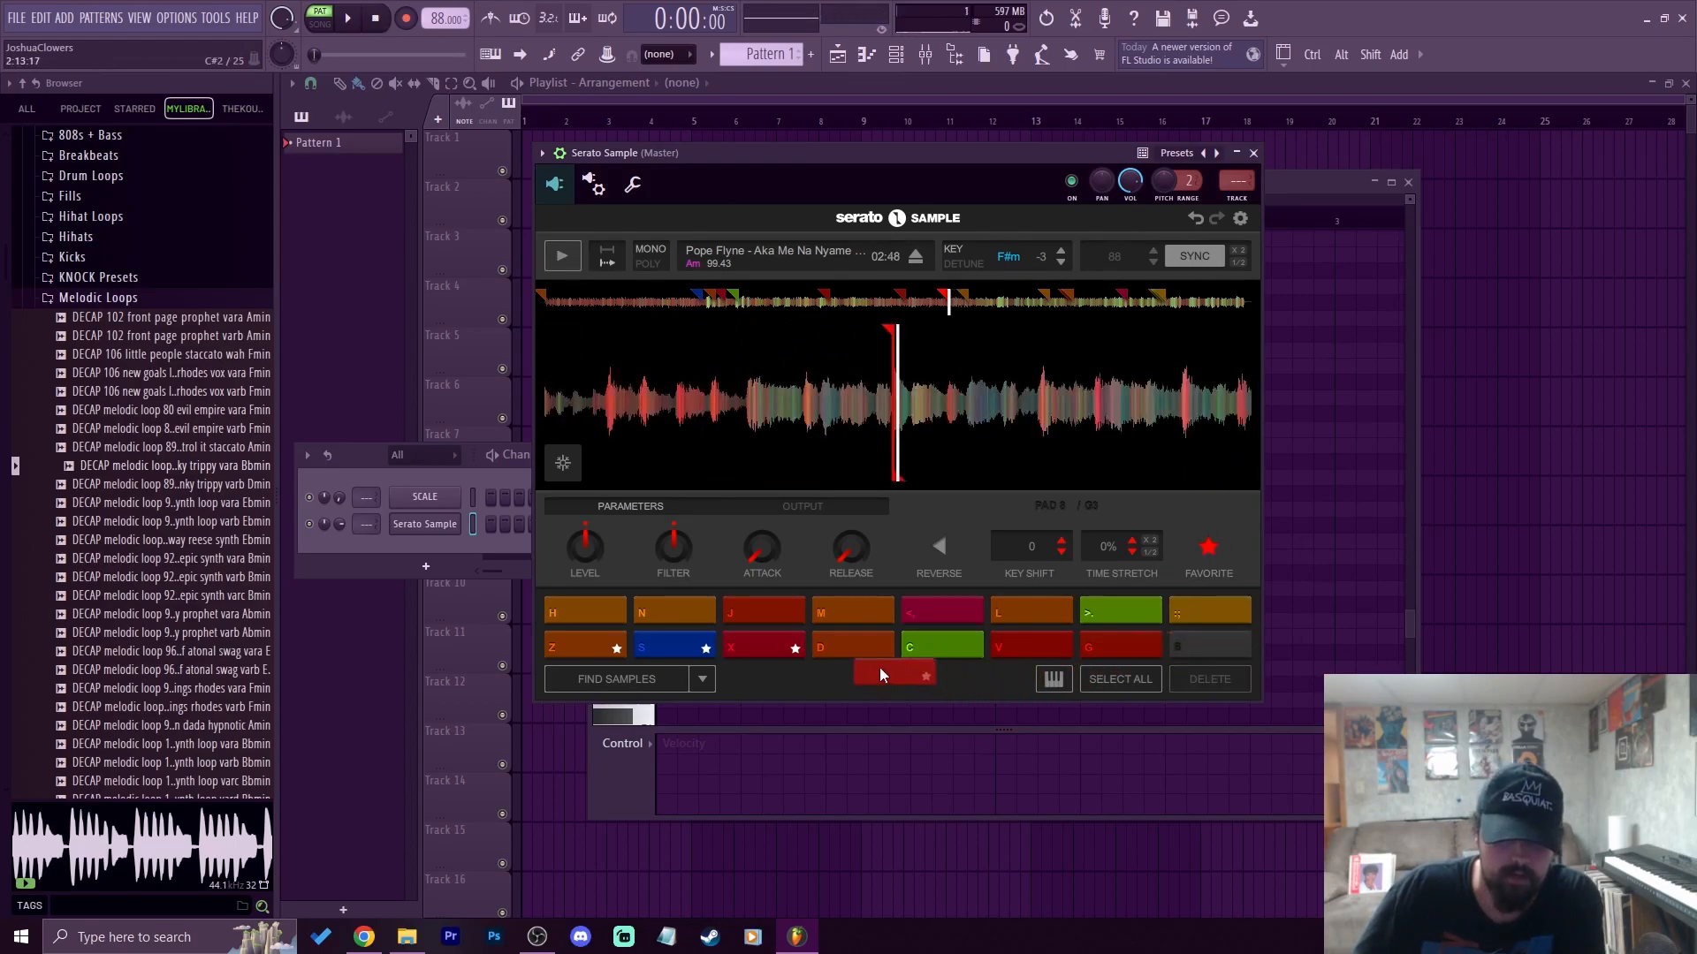
# Audition and delete the fifth pad's slice, and assign it a new cue point while playing on from the fourth pad's slice
pyautogui.click(952, 640)
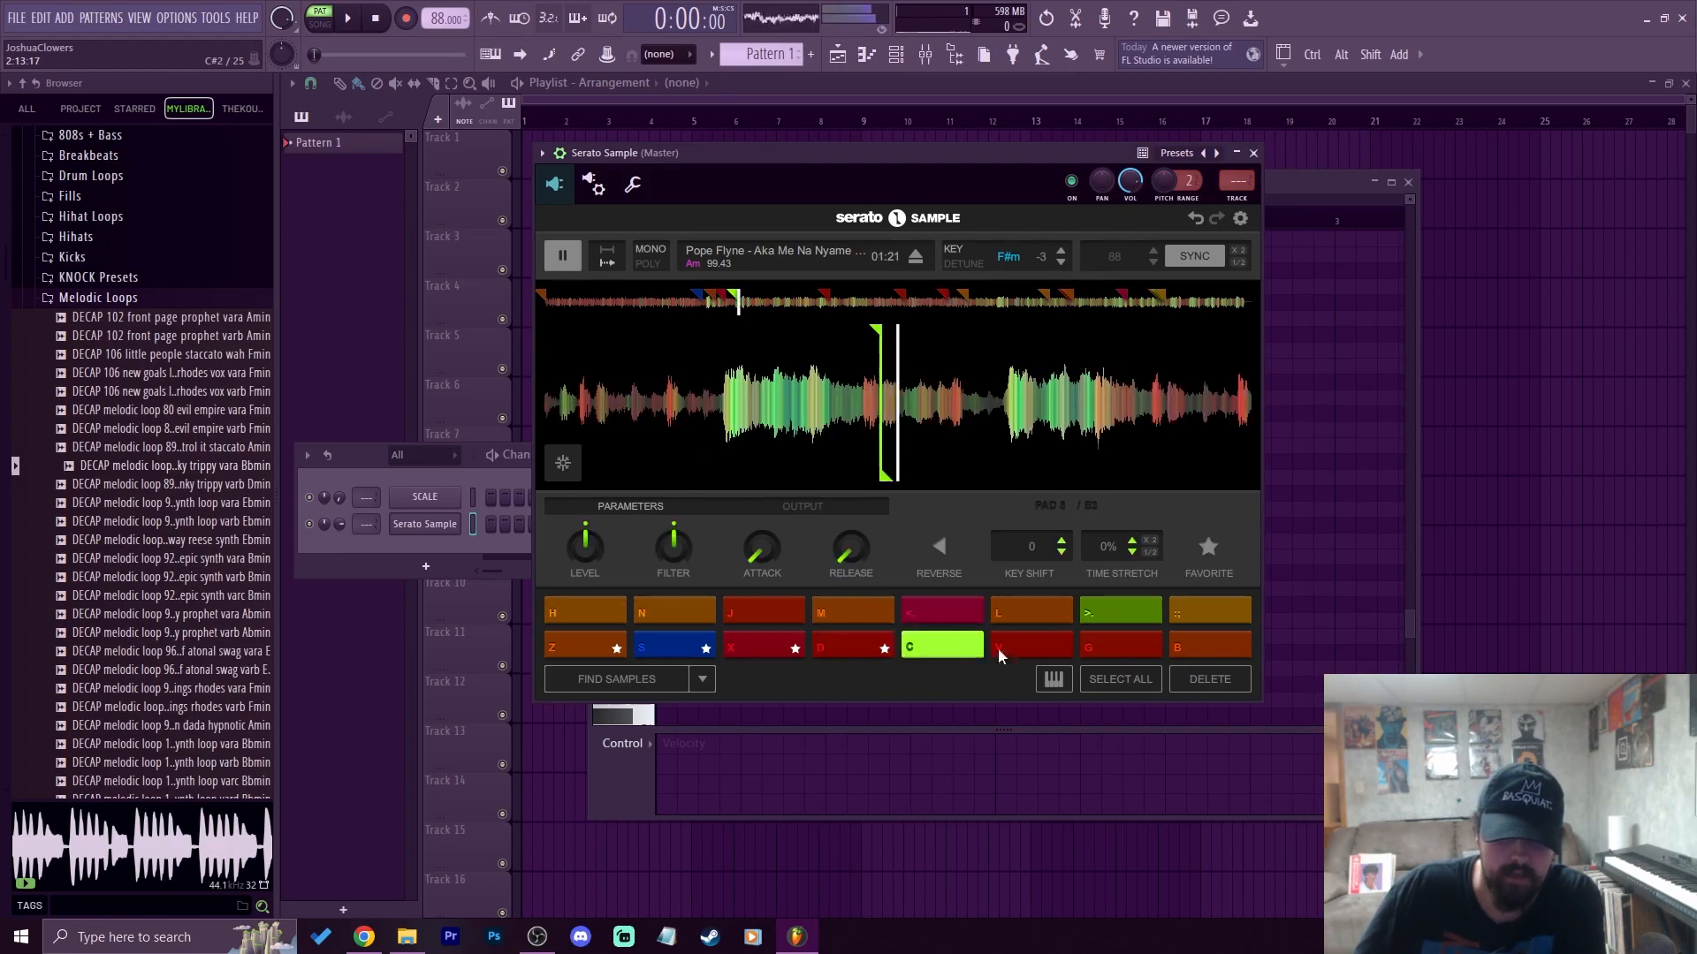
pyautogui.click(1210, 683)
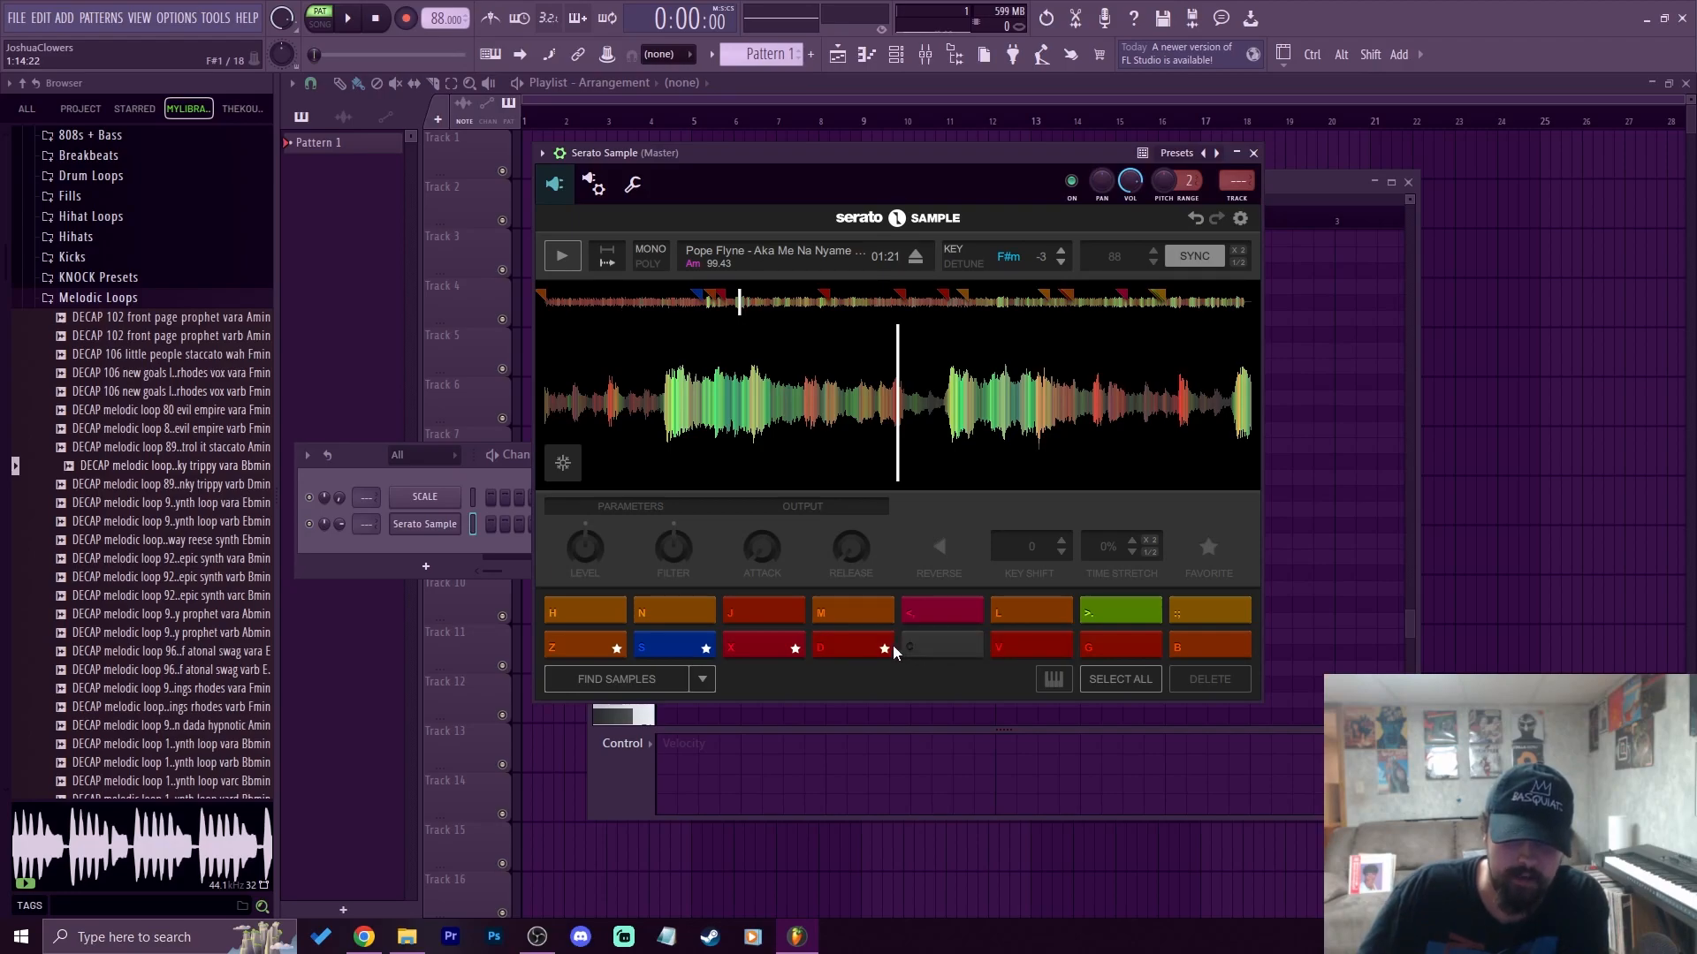
pyautogui.click(851, 643)
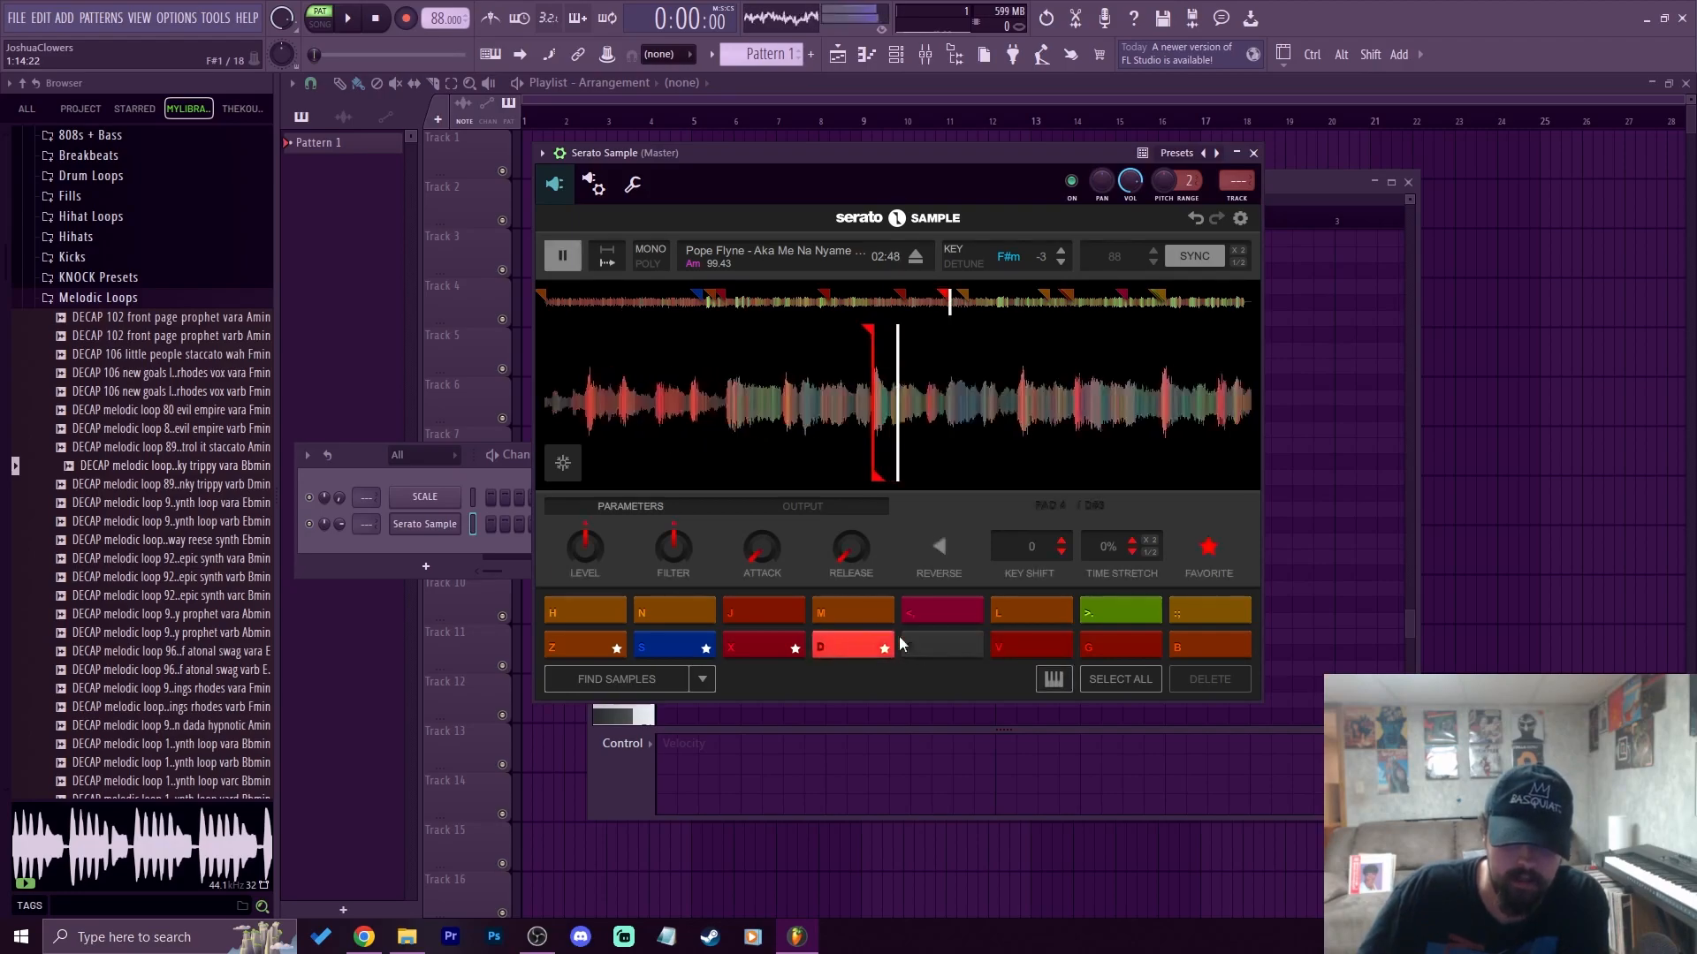
pyautogui.click(948, 640)
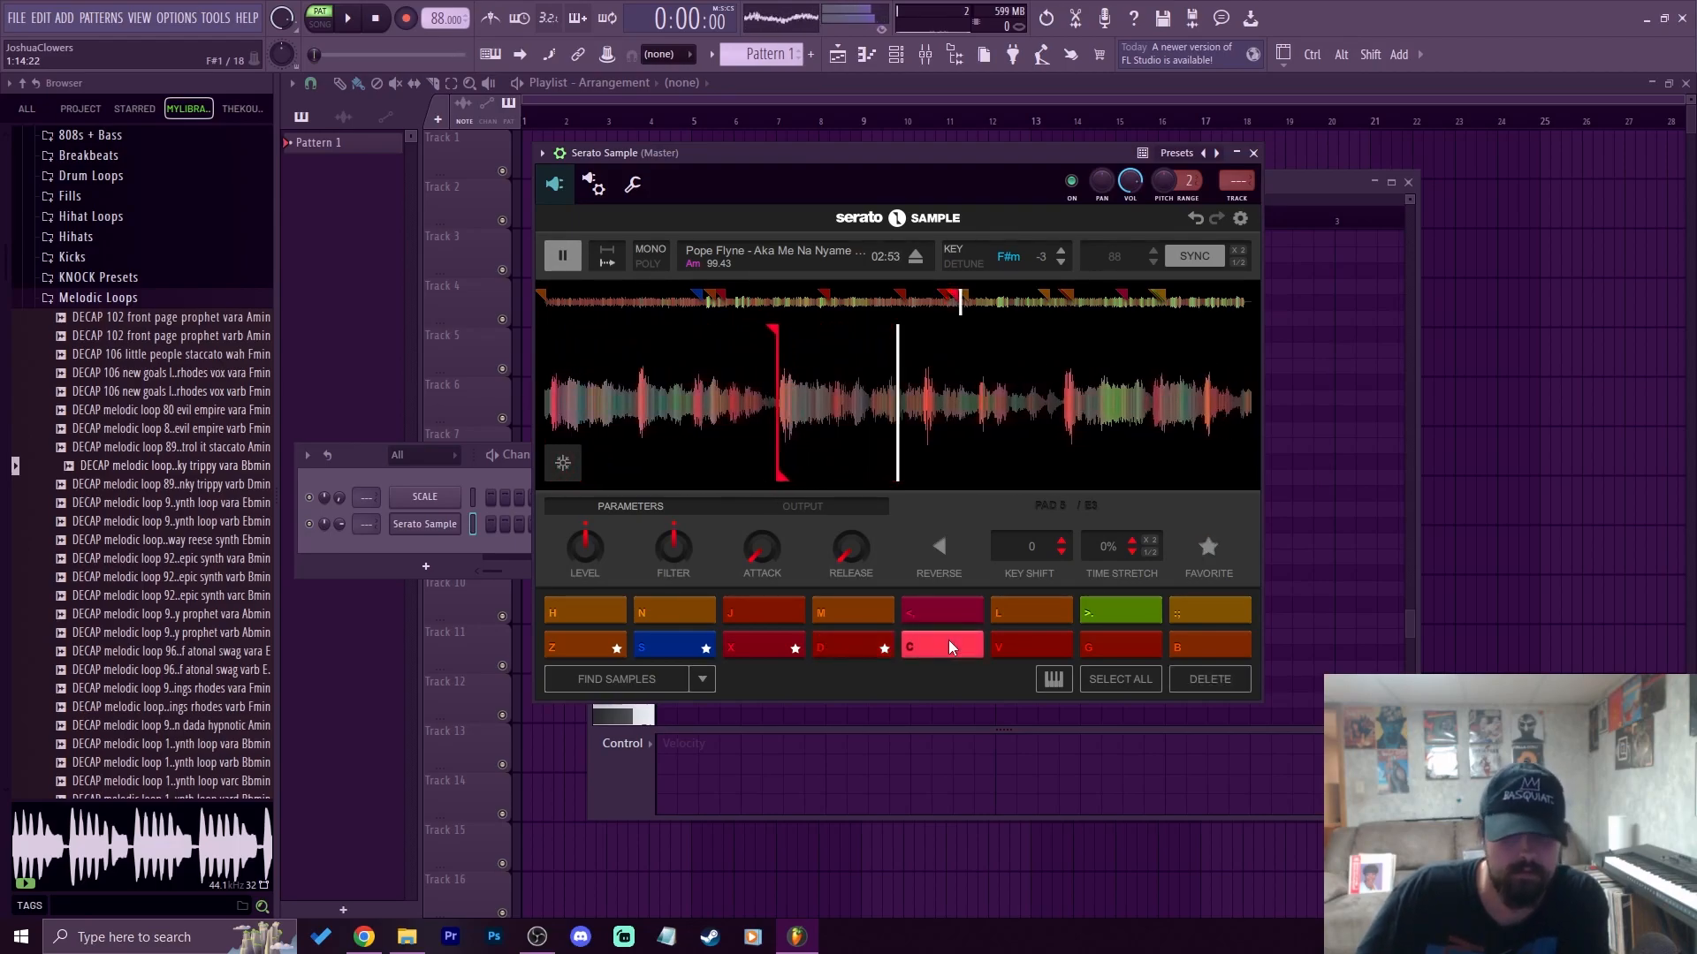
pyautogui.click(562, 258)
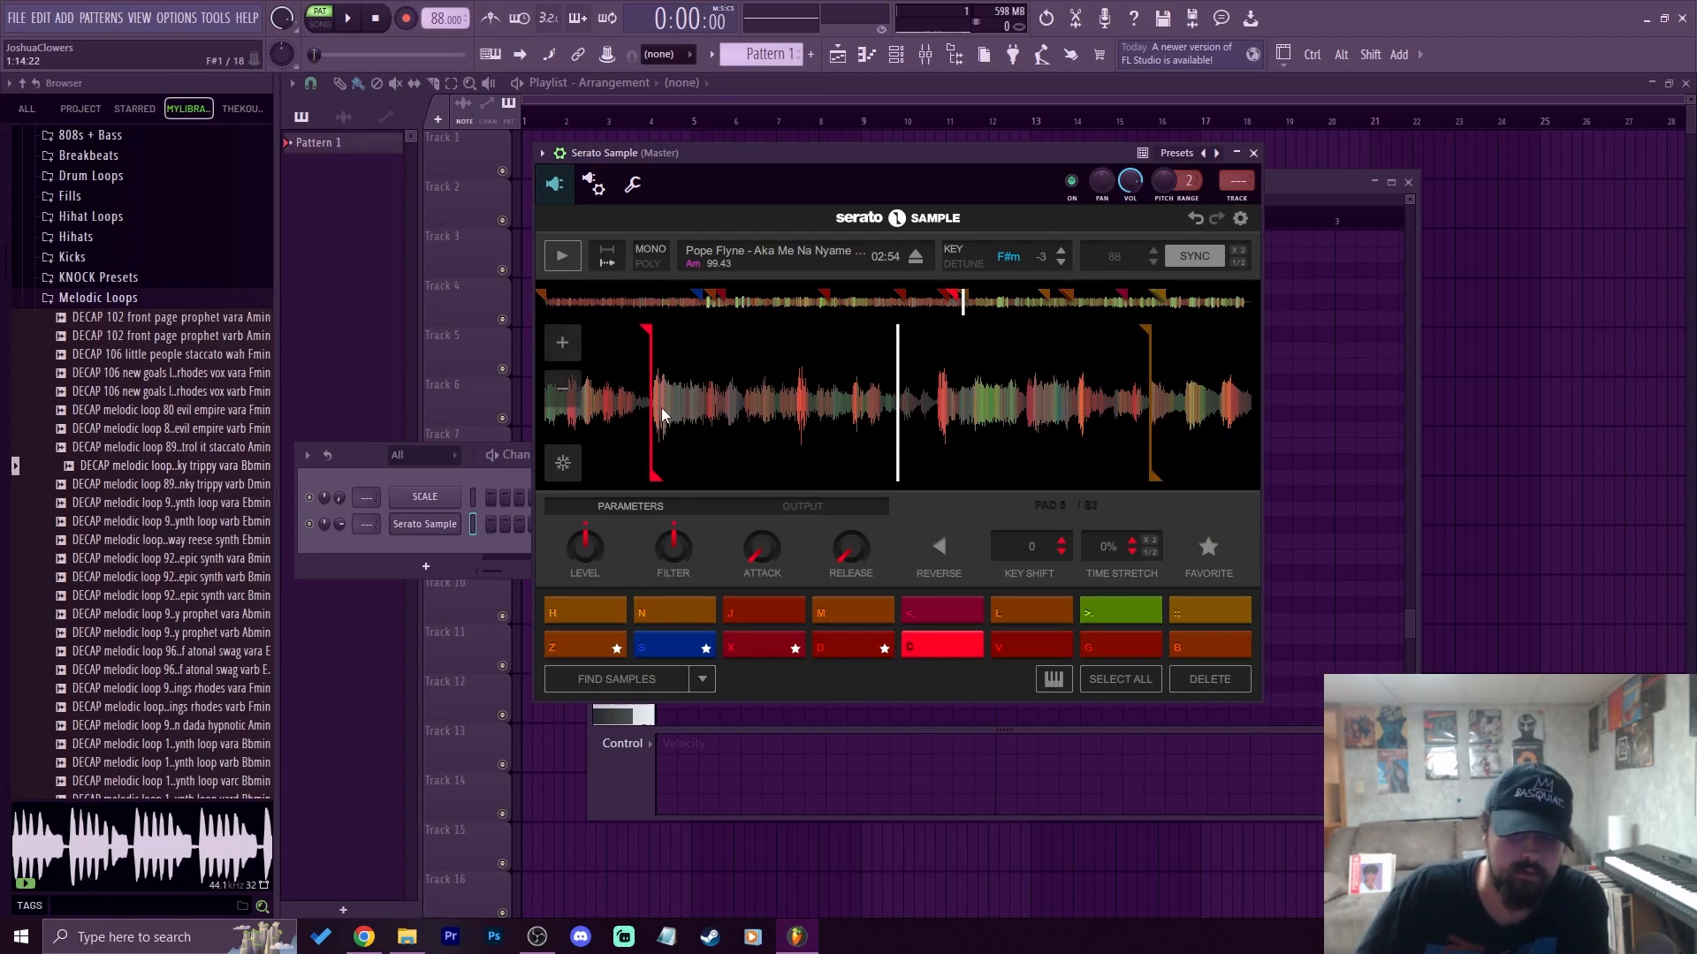
# Align the fifth pad's cue point with the hit onset near 02:52, then audition and favorite the slice
pyautogui.moveTo(671, 407); pyautogui.dragTo(941, 410)
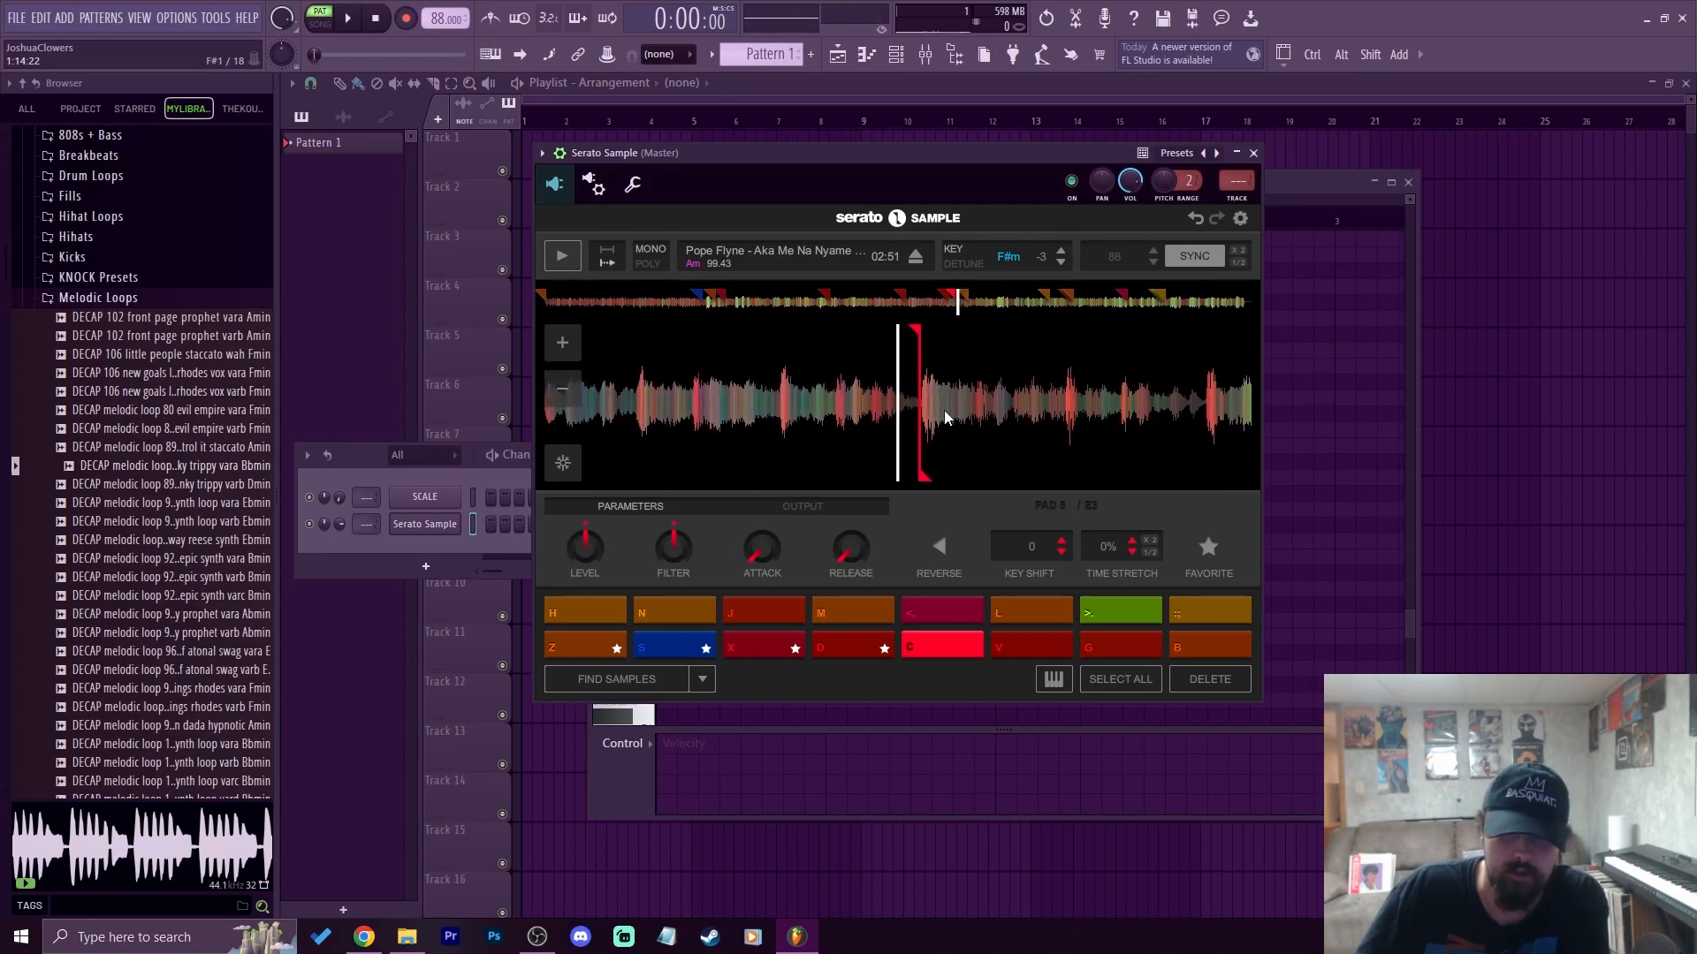
pyautogui.scroll(4, 984, 408)
pyautogui.scroll(-2, 983, 407)
pyautogui.moveTo(1073, 412); pyautogui.dragTo(906, 381)
pyautogui.scroll(2, 889, 387)
pyautogui.moveTo(745, 335); pyautogui.dragTo(762, 343)
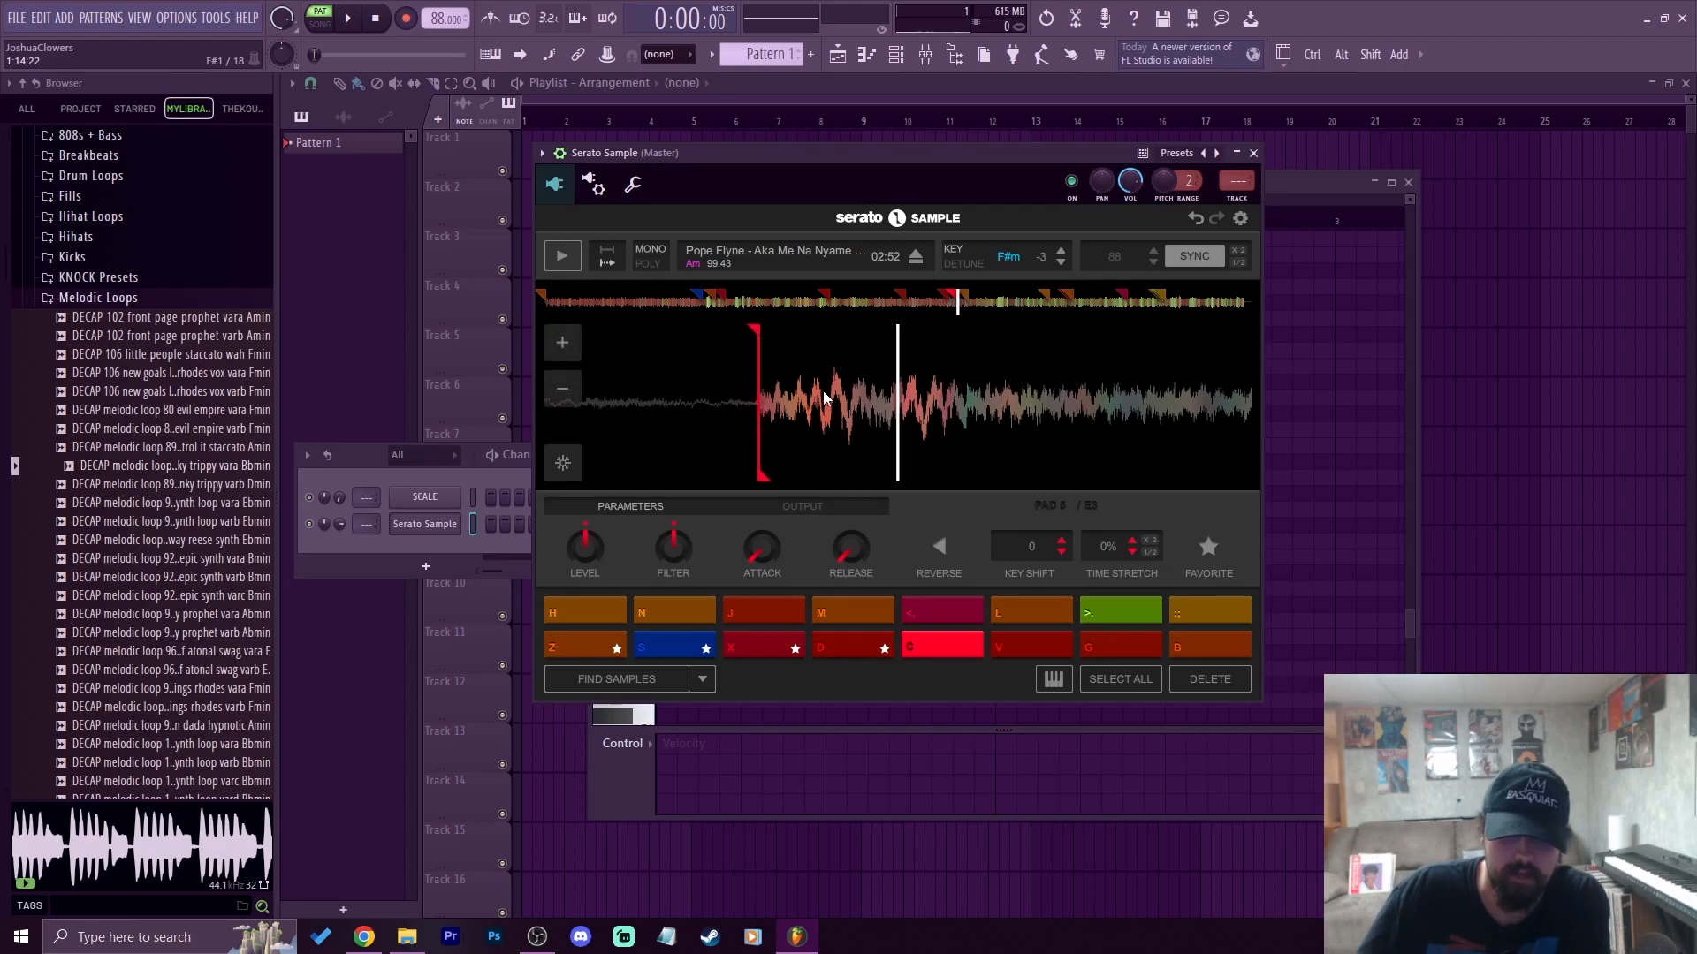
pyautogui.press('c')
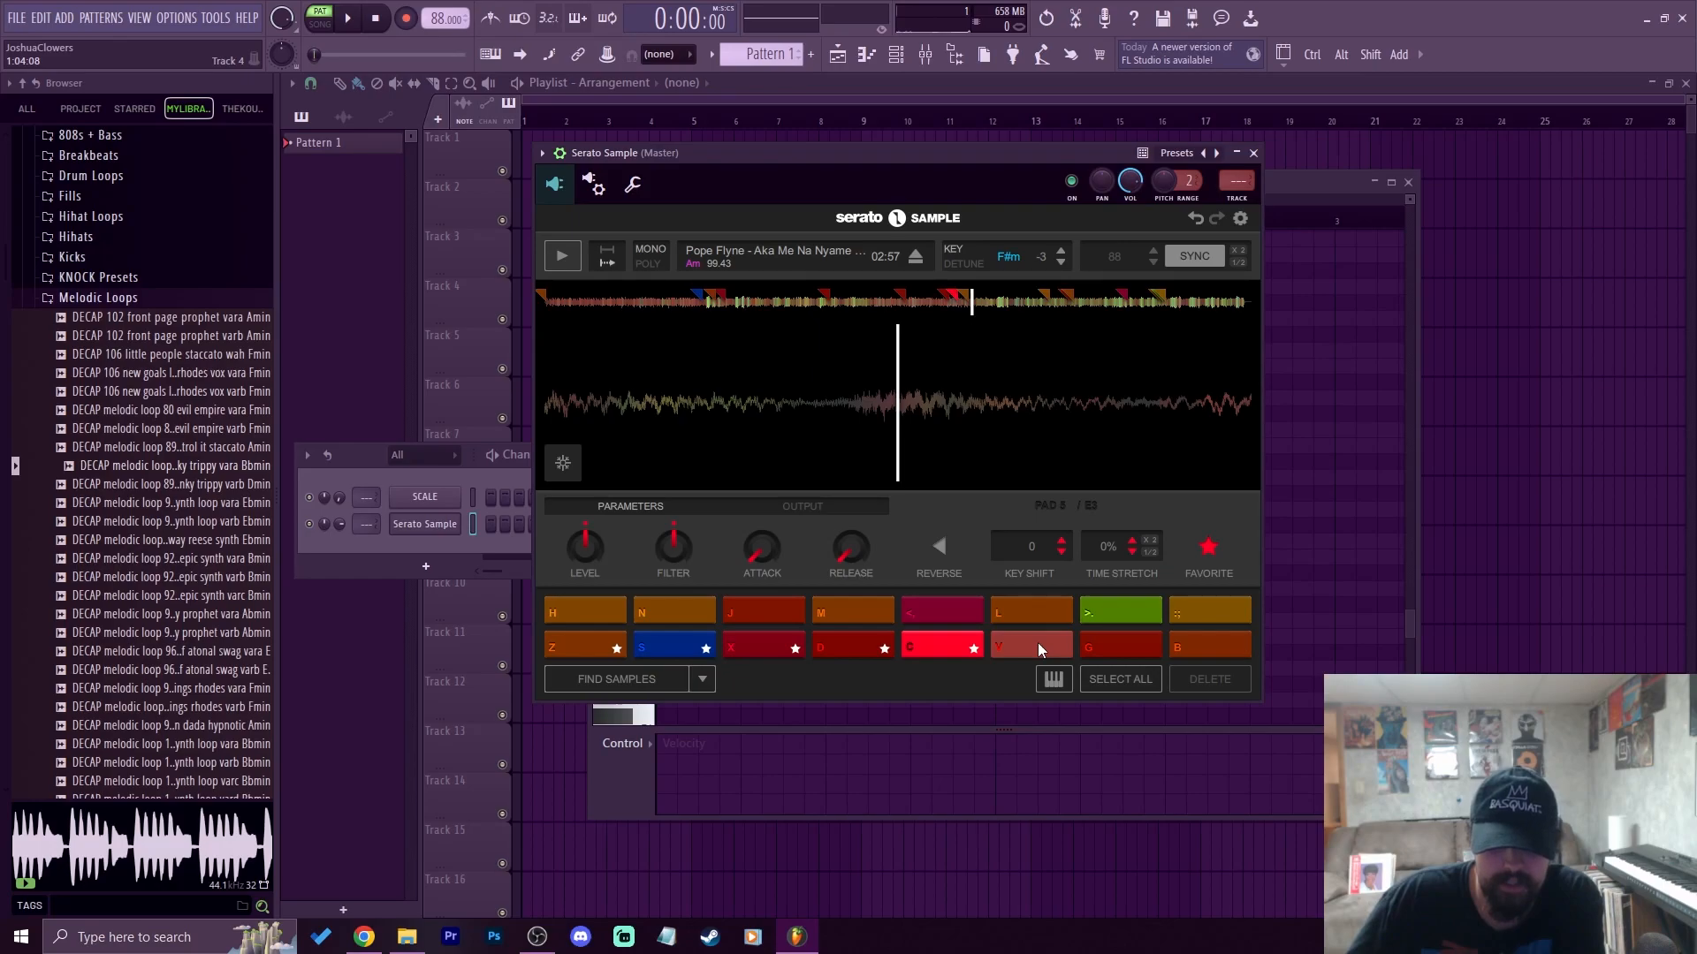
# Audition the slices on the remaining unfavorited pads and generate a new set of samples for those pads
pyautogui.click(1037, 644)
pyautogui.click(1111, 645)
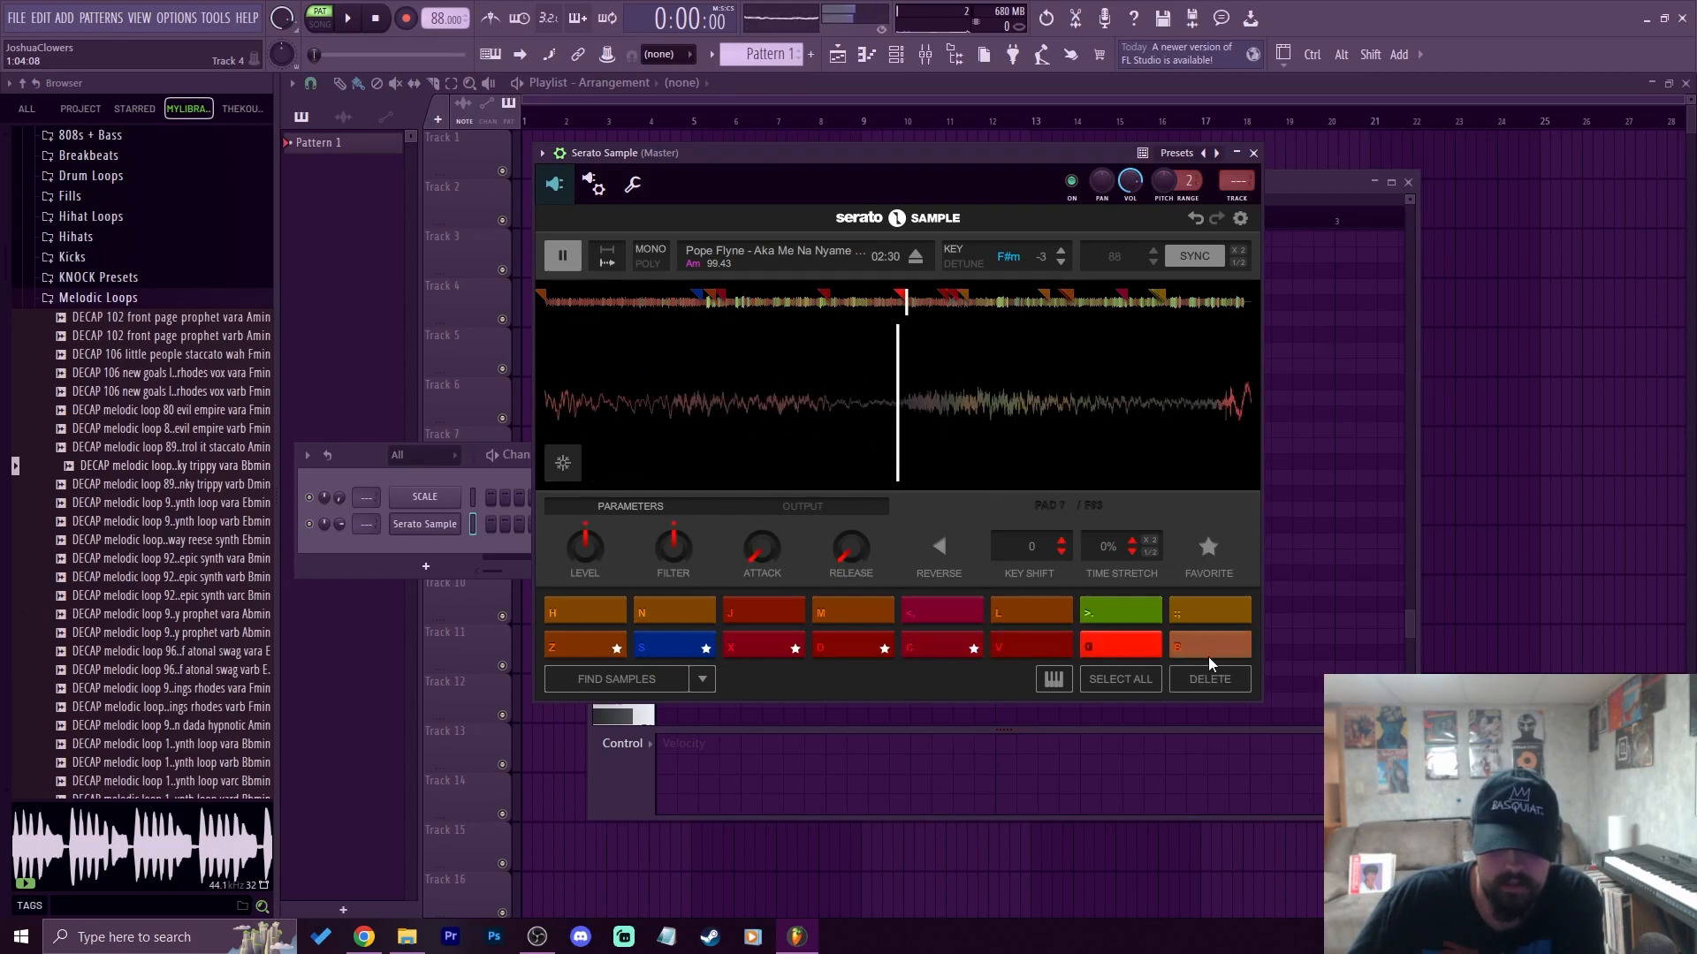
pyautogui.click(574, 617)
pyautogui.click(674, 612)
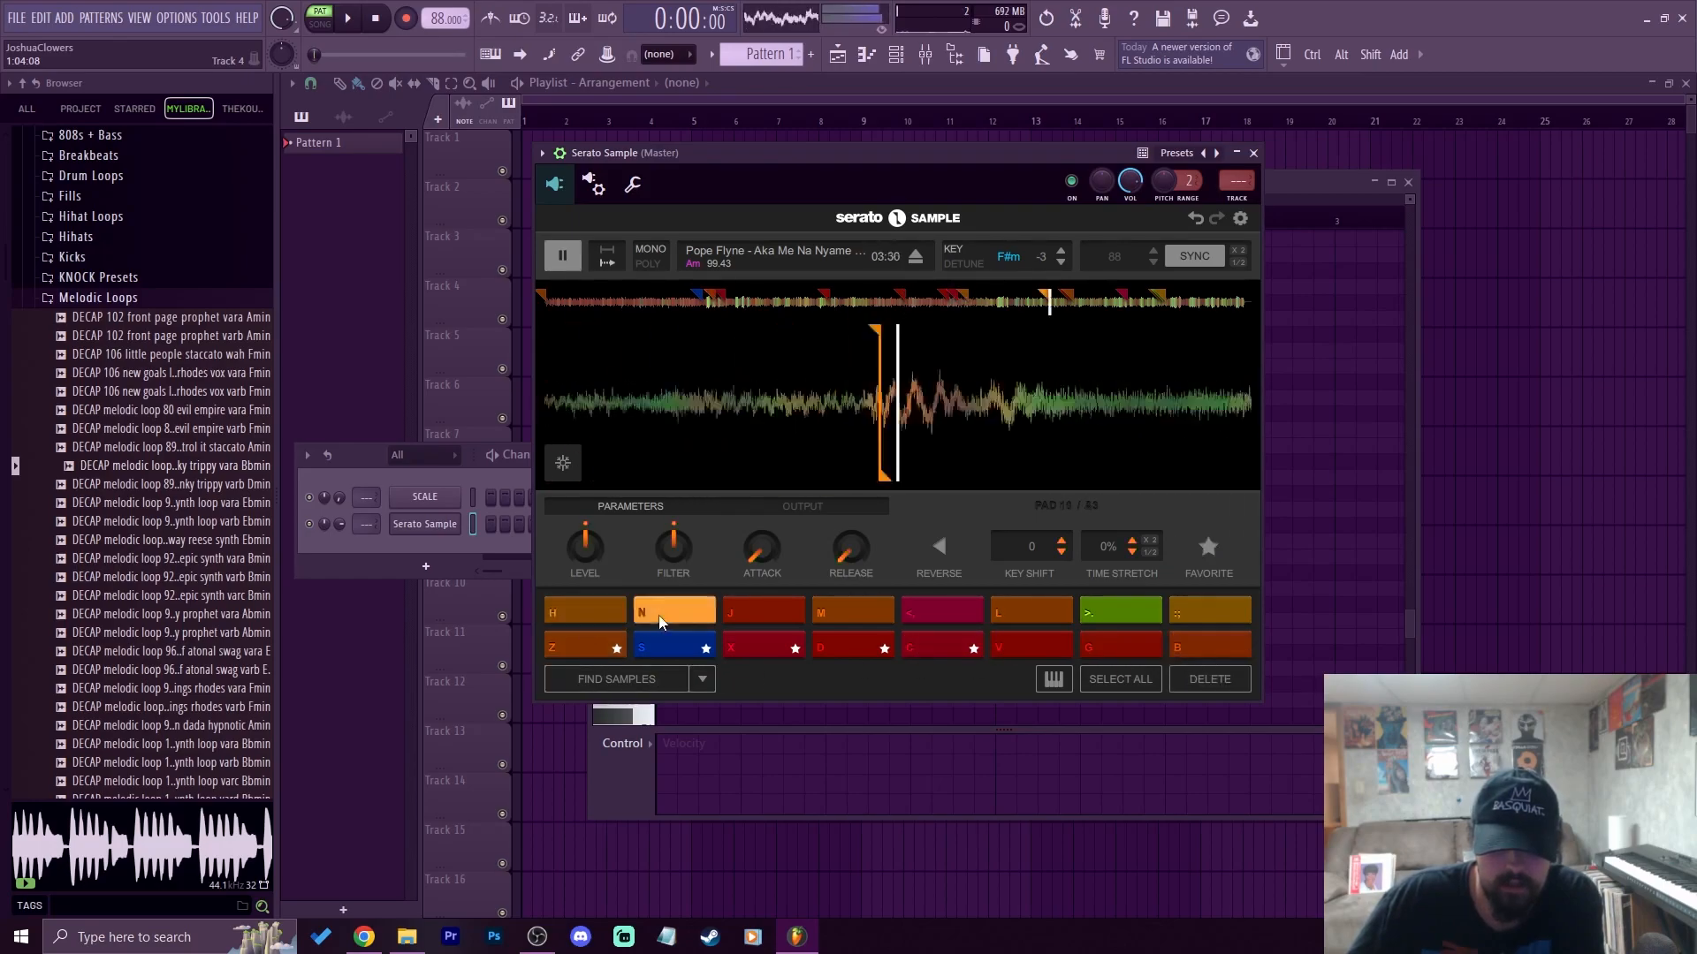
pyautogui.click(762, 617)
pyautogui.click(851, 613)
pyautogui.click(909, 618)
pyautogui.click(1131, 619)
pyautogui.click(1206, 608)
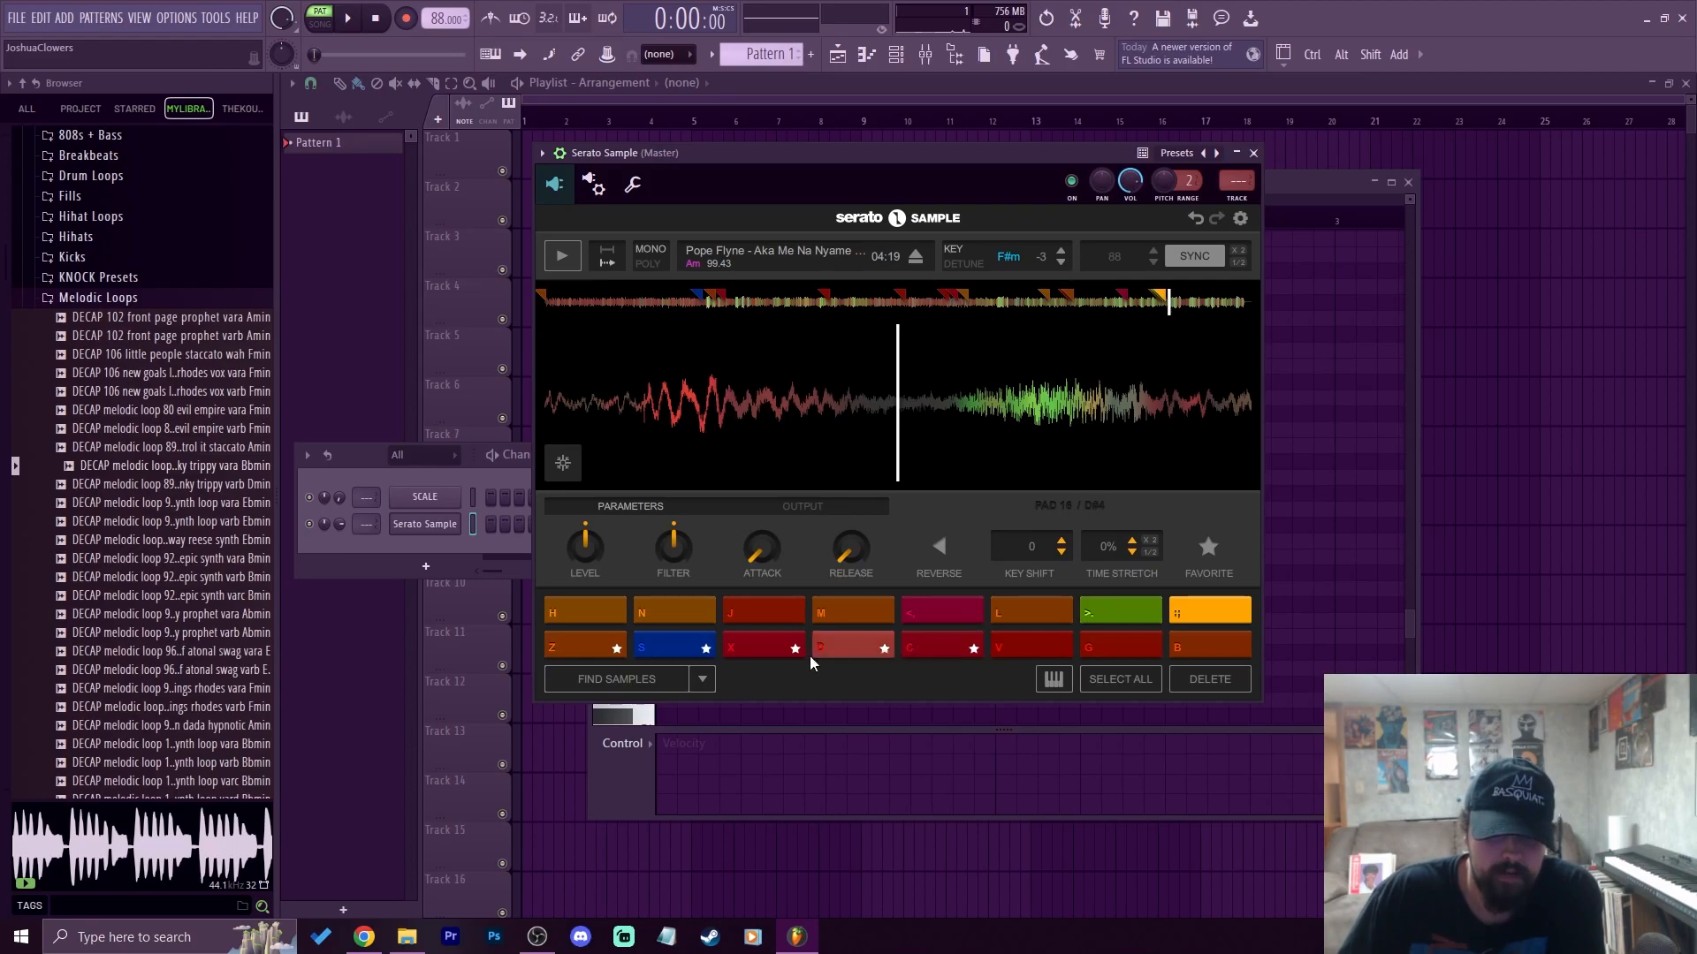
pyautogui.click(640, 687)
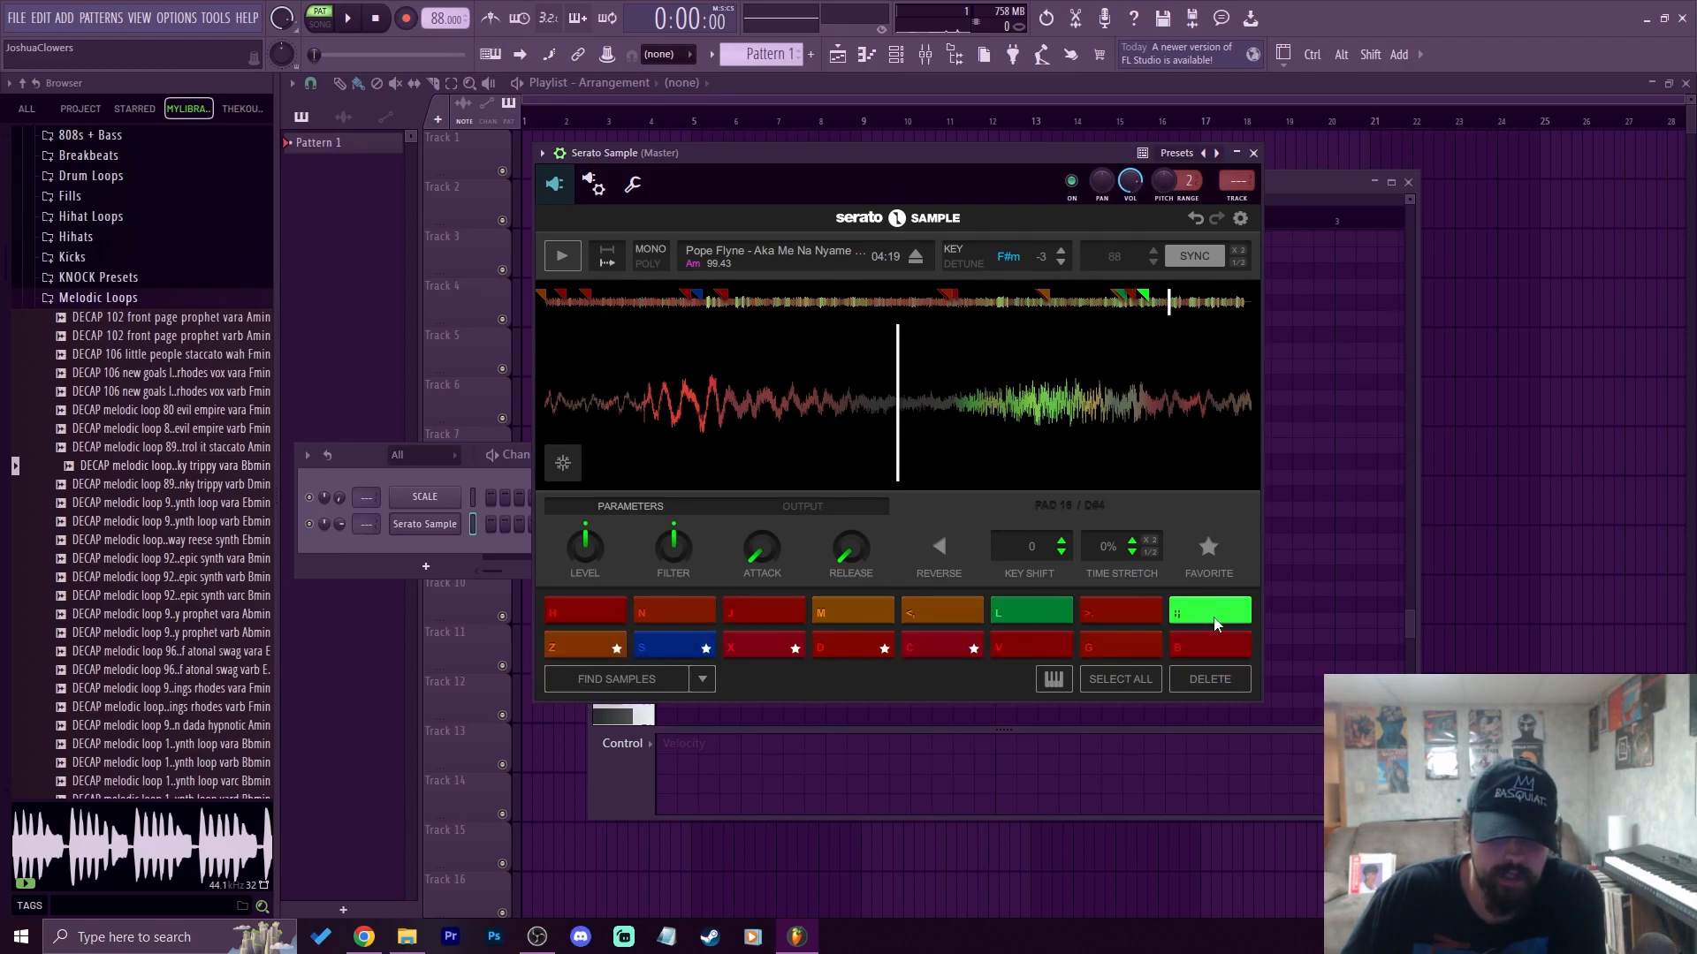
# Audition the slices on the unfavorited sixth, seventh, ninth, tenth and eleventh pads, and the favorited first pad
pyautogui.click(1036, 654)
pyautogui.click(1099, 649)
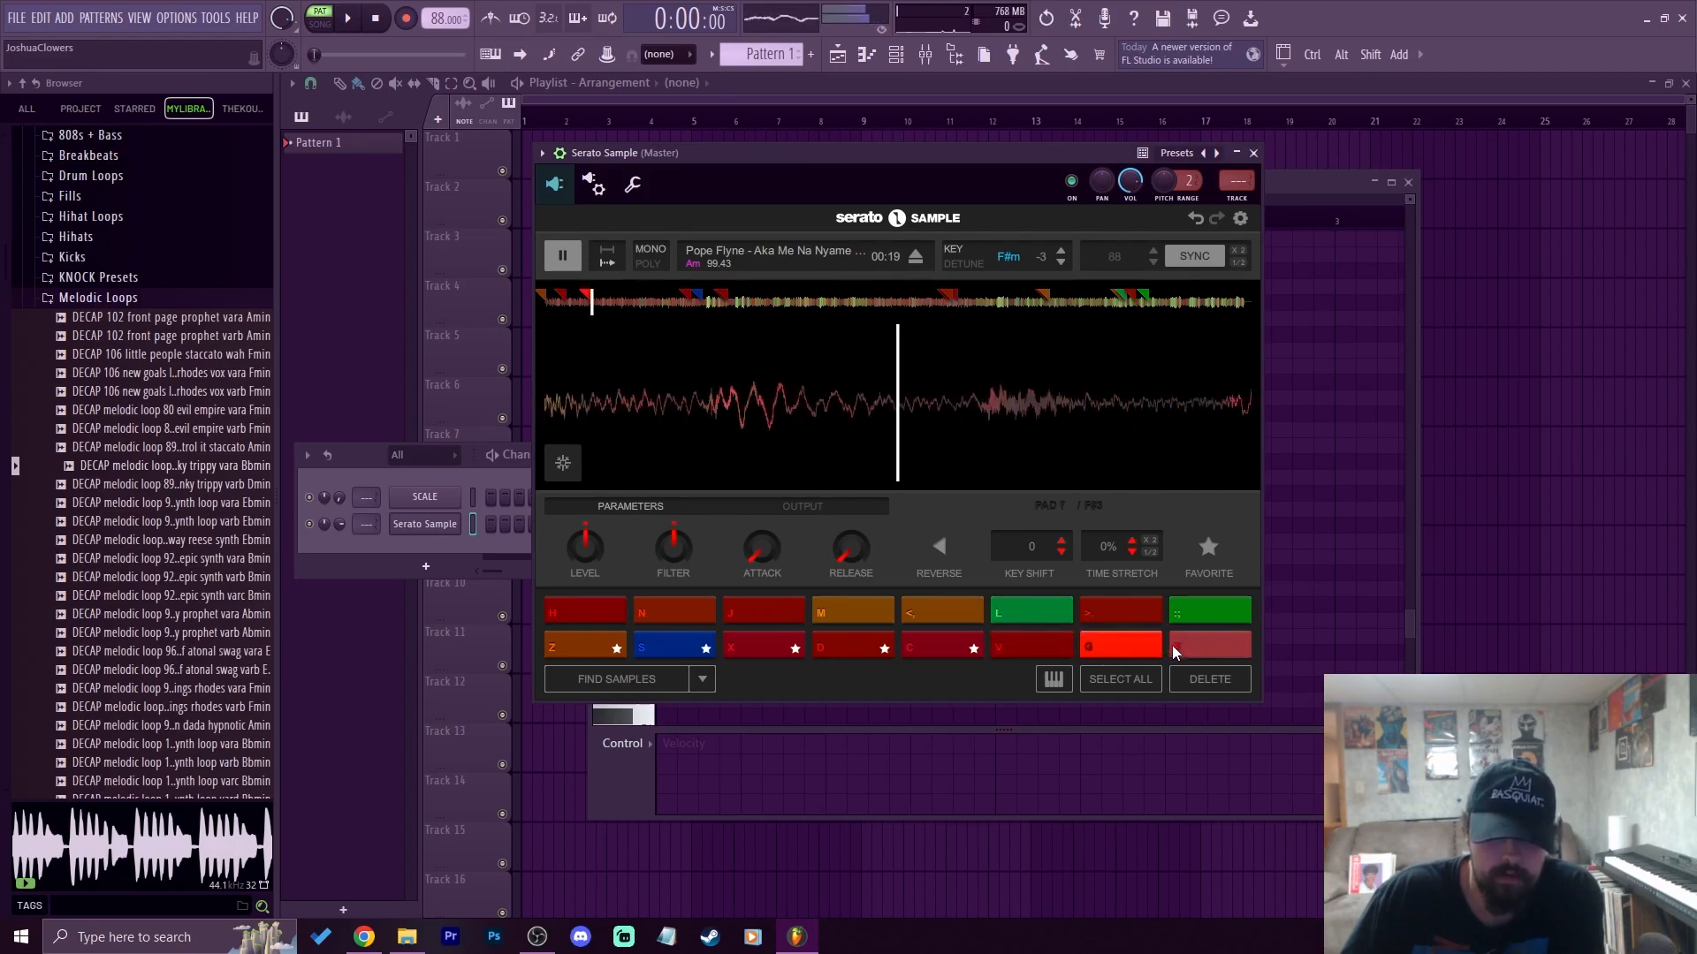
pyautogui.click(592, 618)
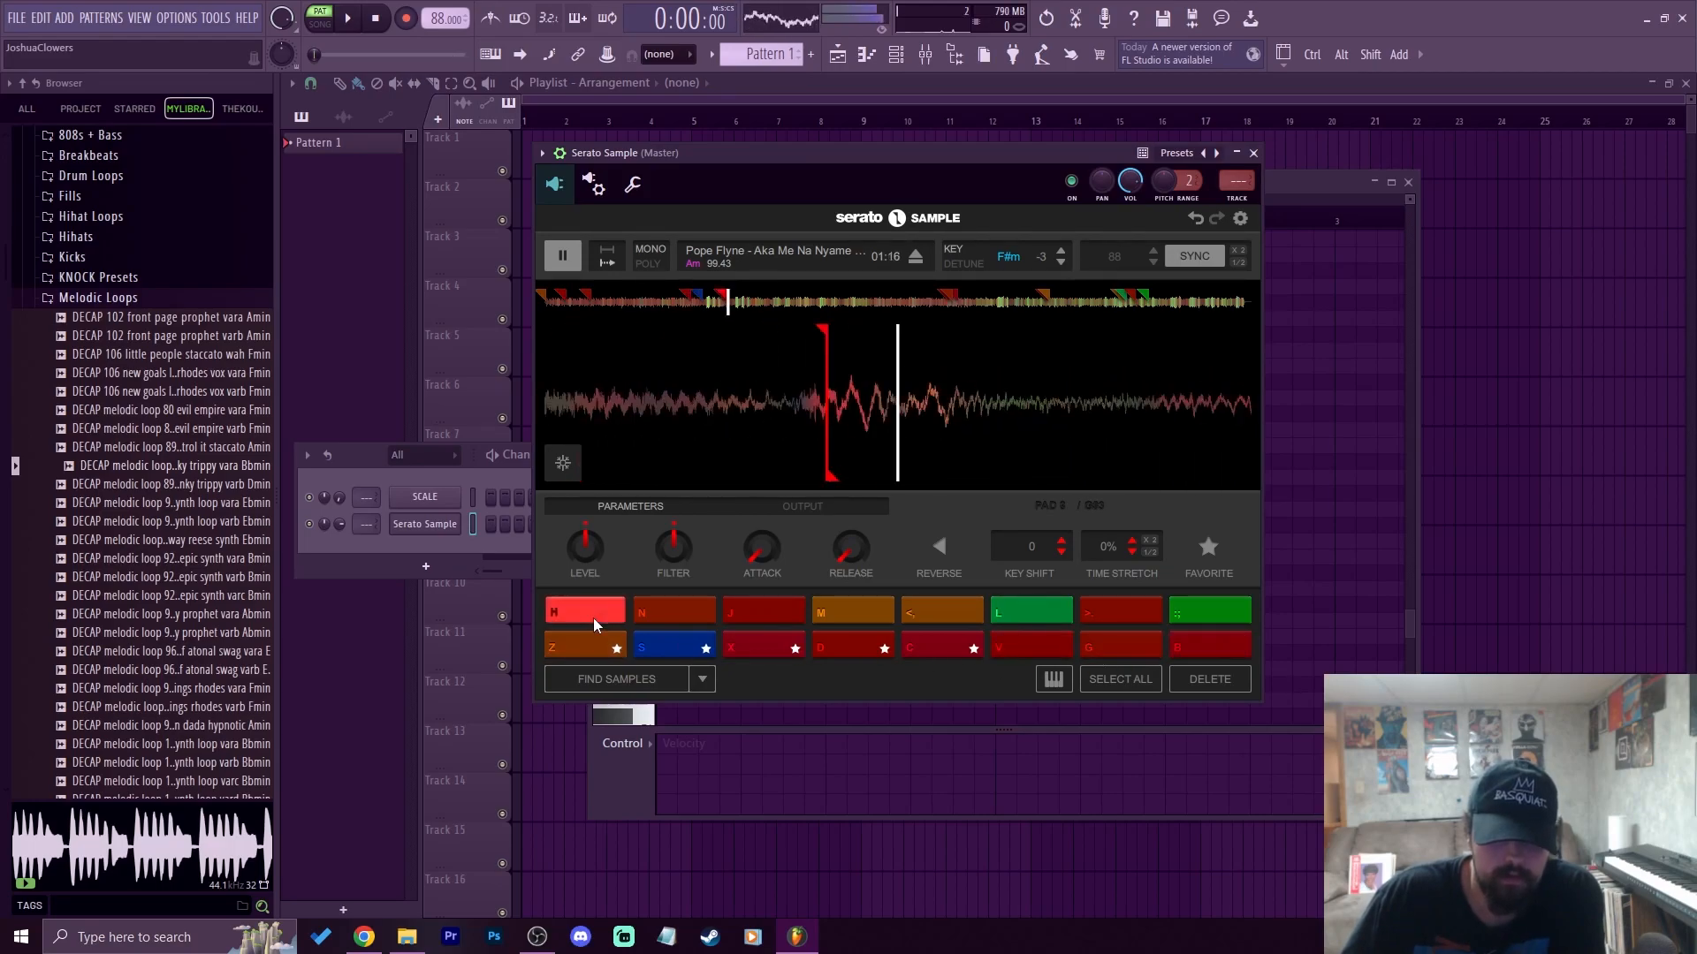
pyautogui.click(679, 616)
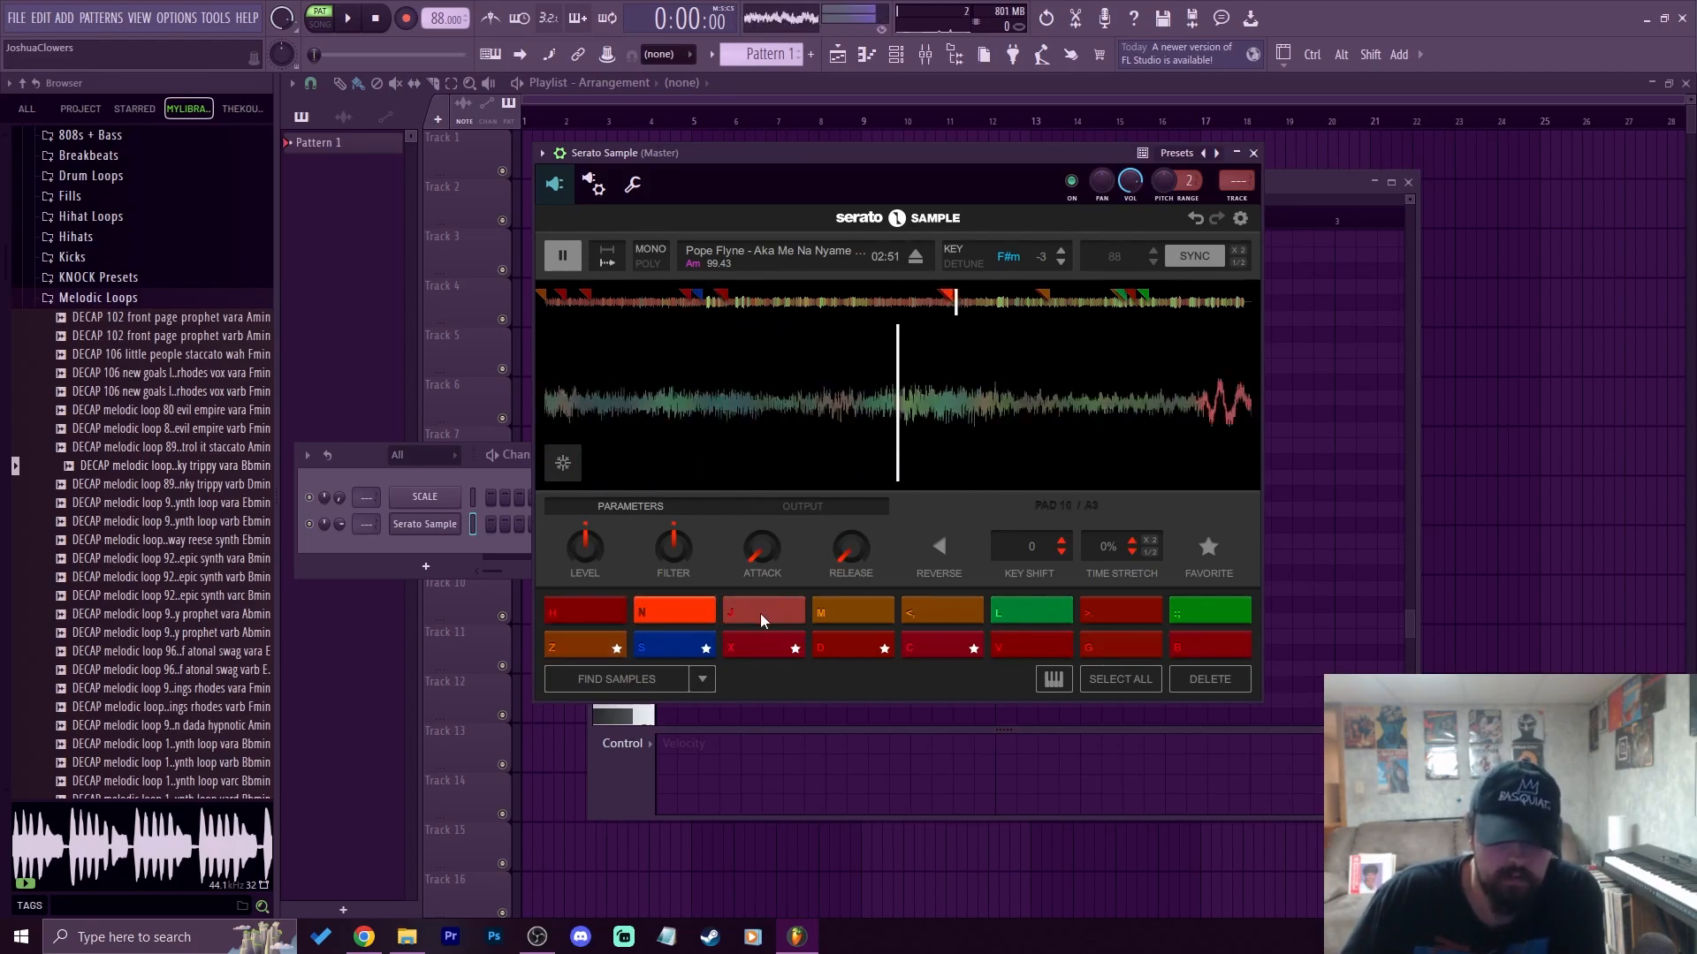
pyautogui.click(760, 616)
pyautogui.click(572, 256)
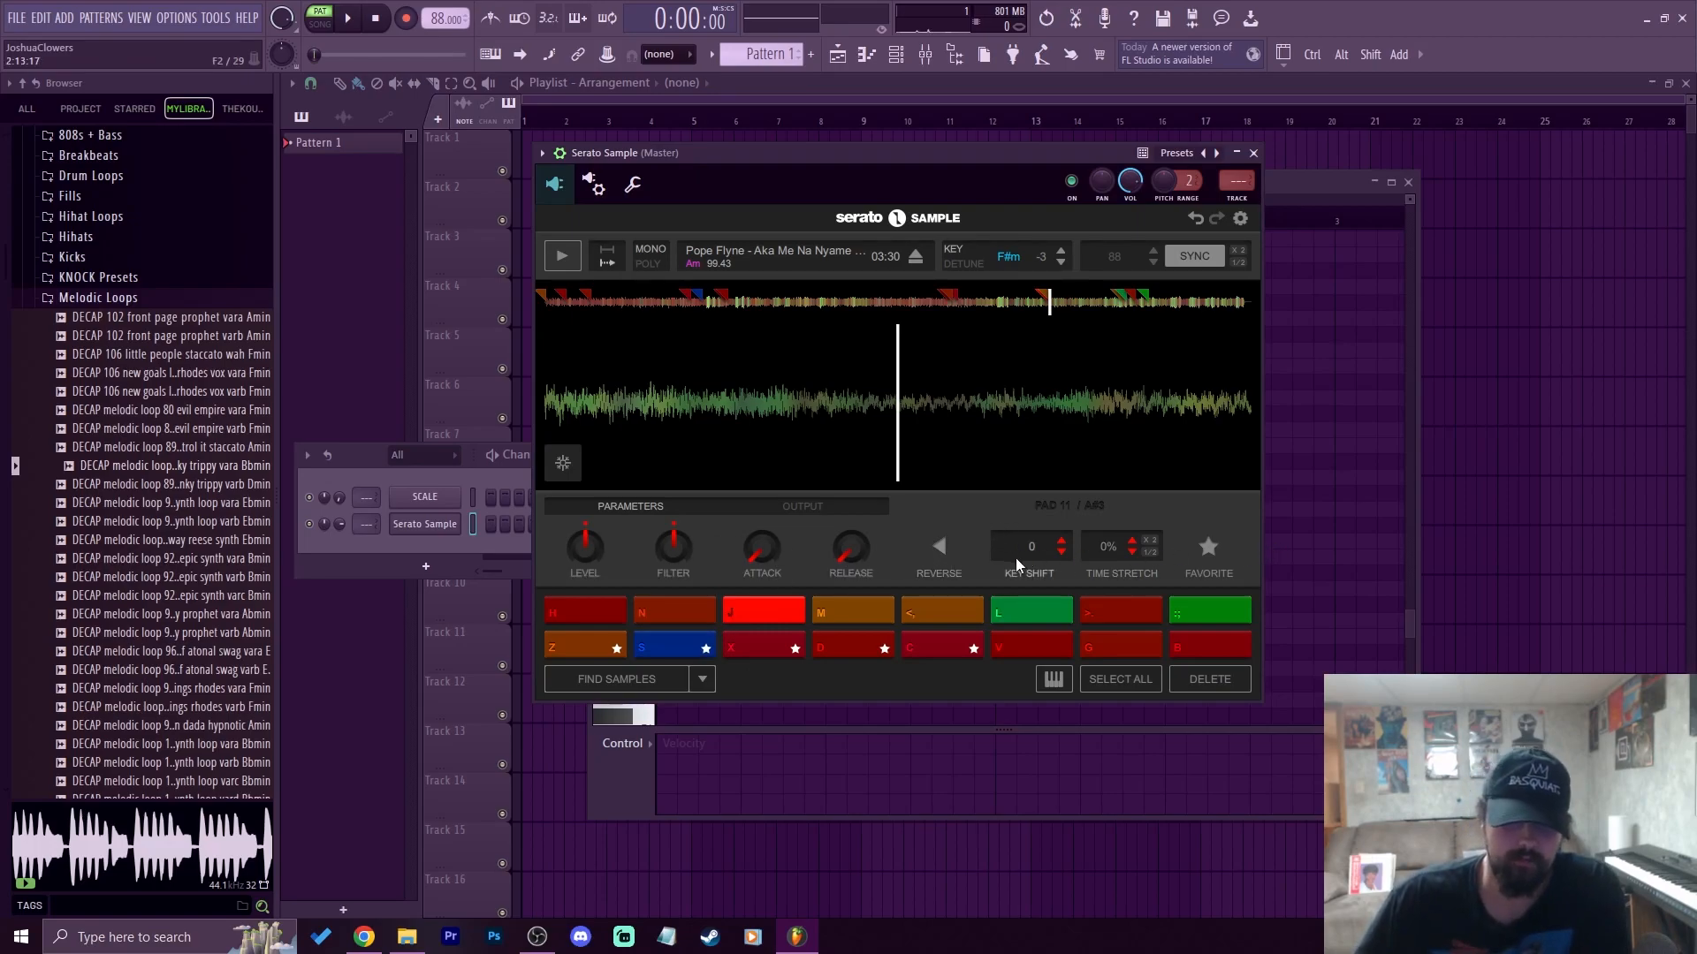
pyautogui.press('z')
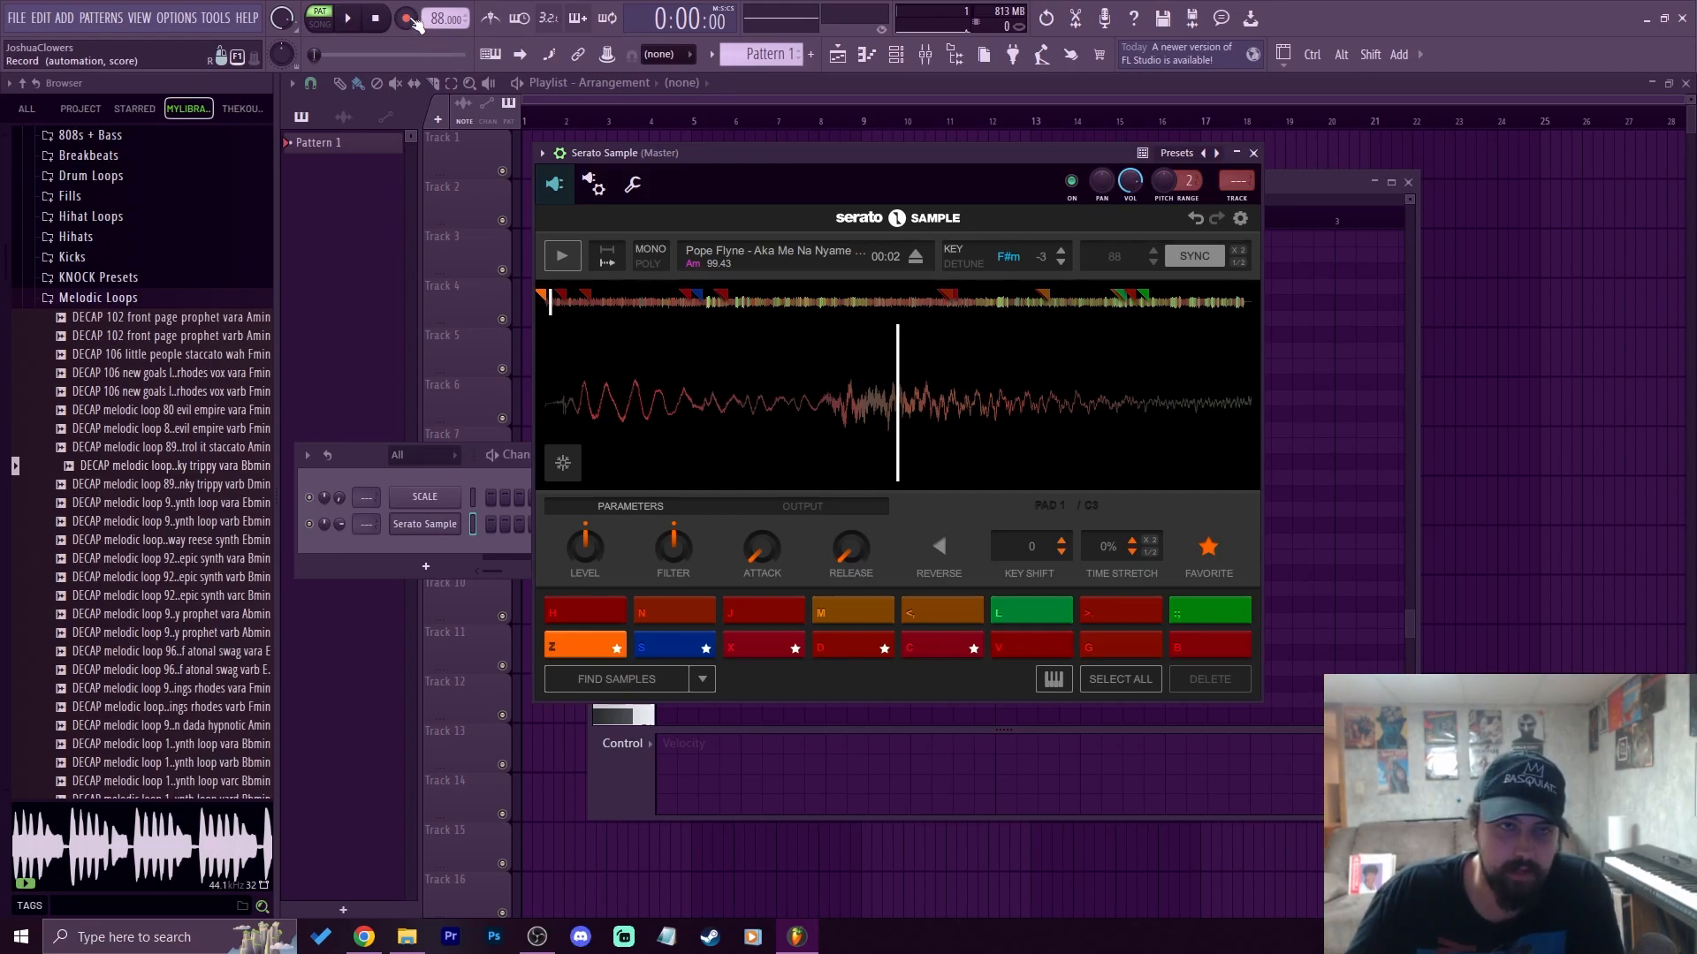
# Review the recording filter options, then start recording Pattern 1 with hits on the first, third and second pads
pyautogui.rightClick(411, 20)
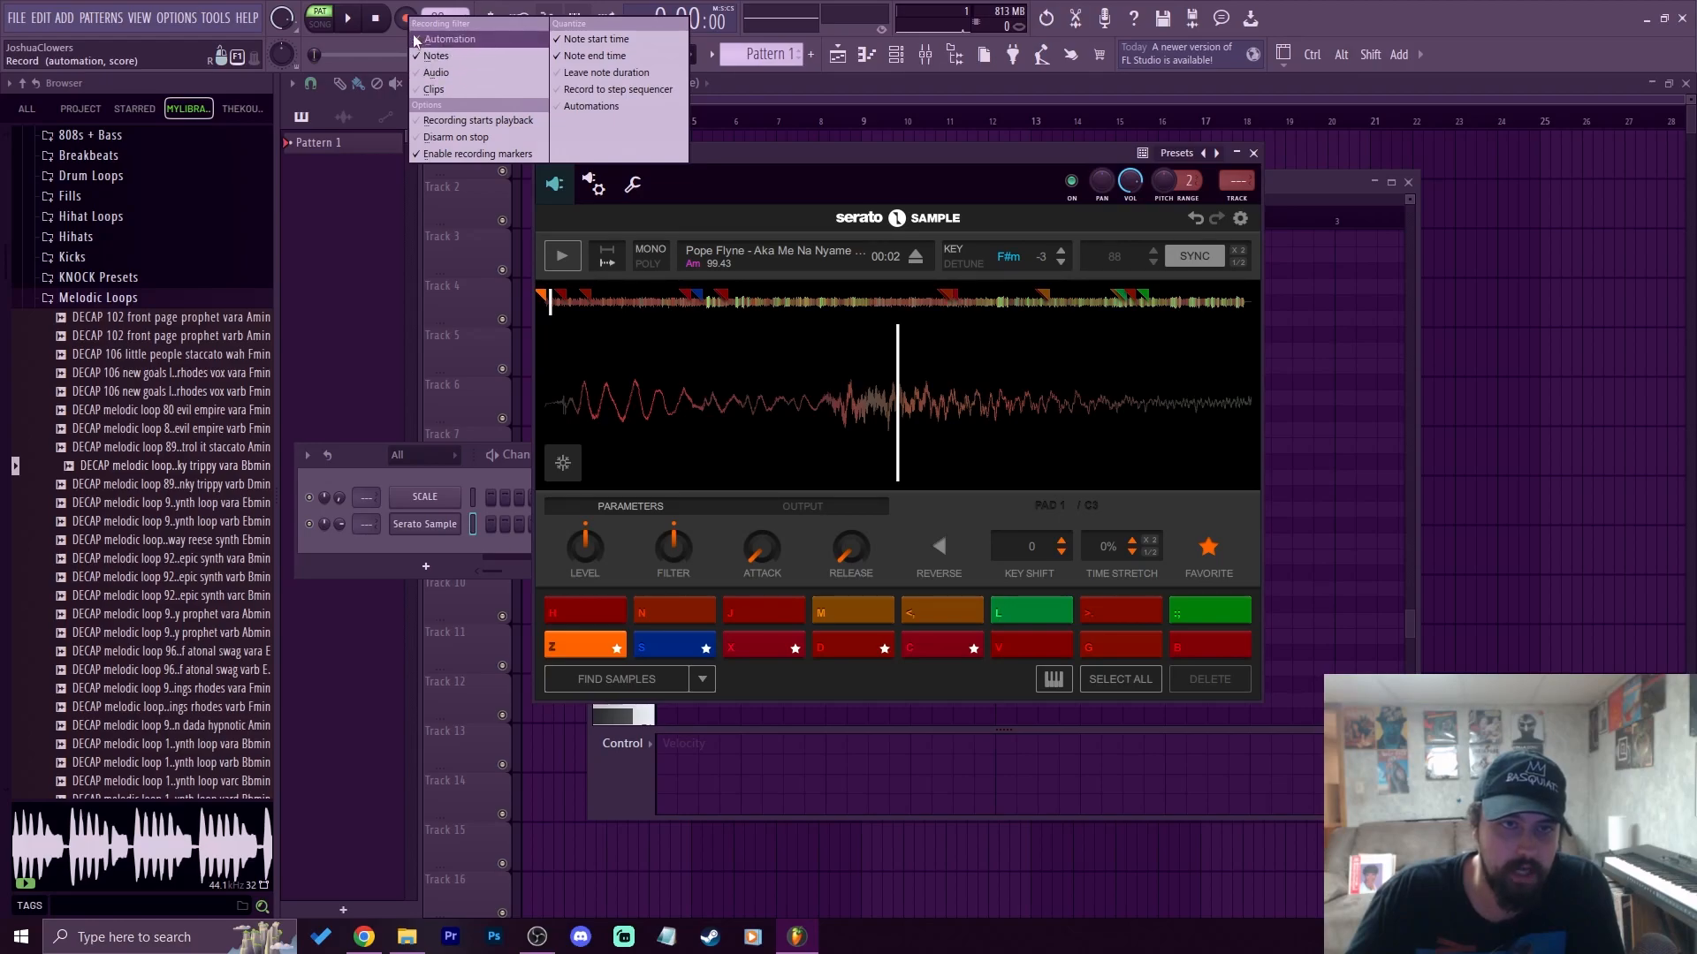
pyautogui.click(390, 40)
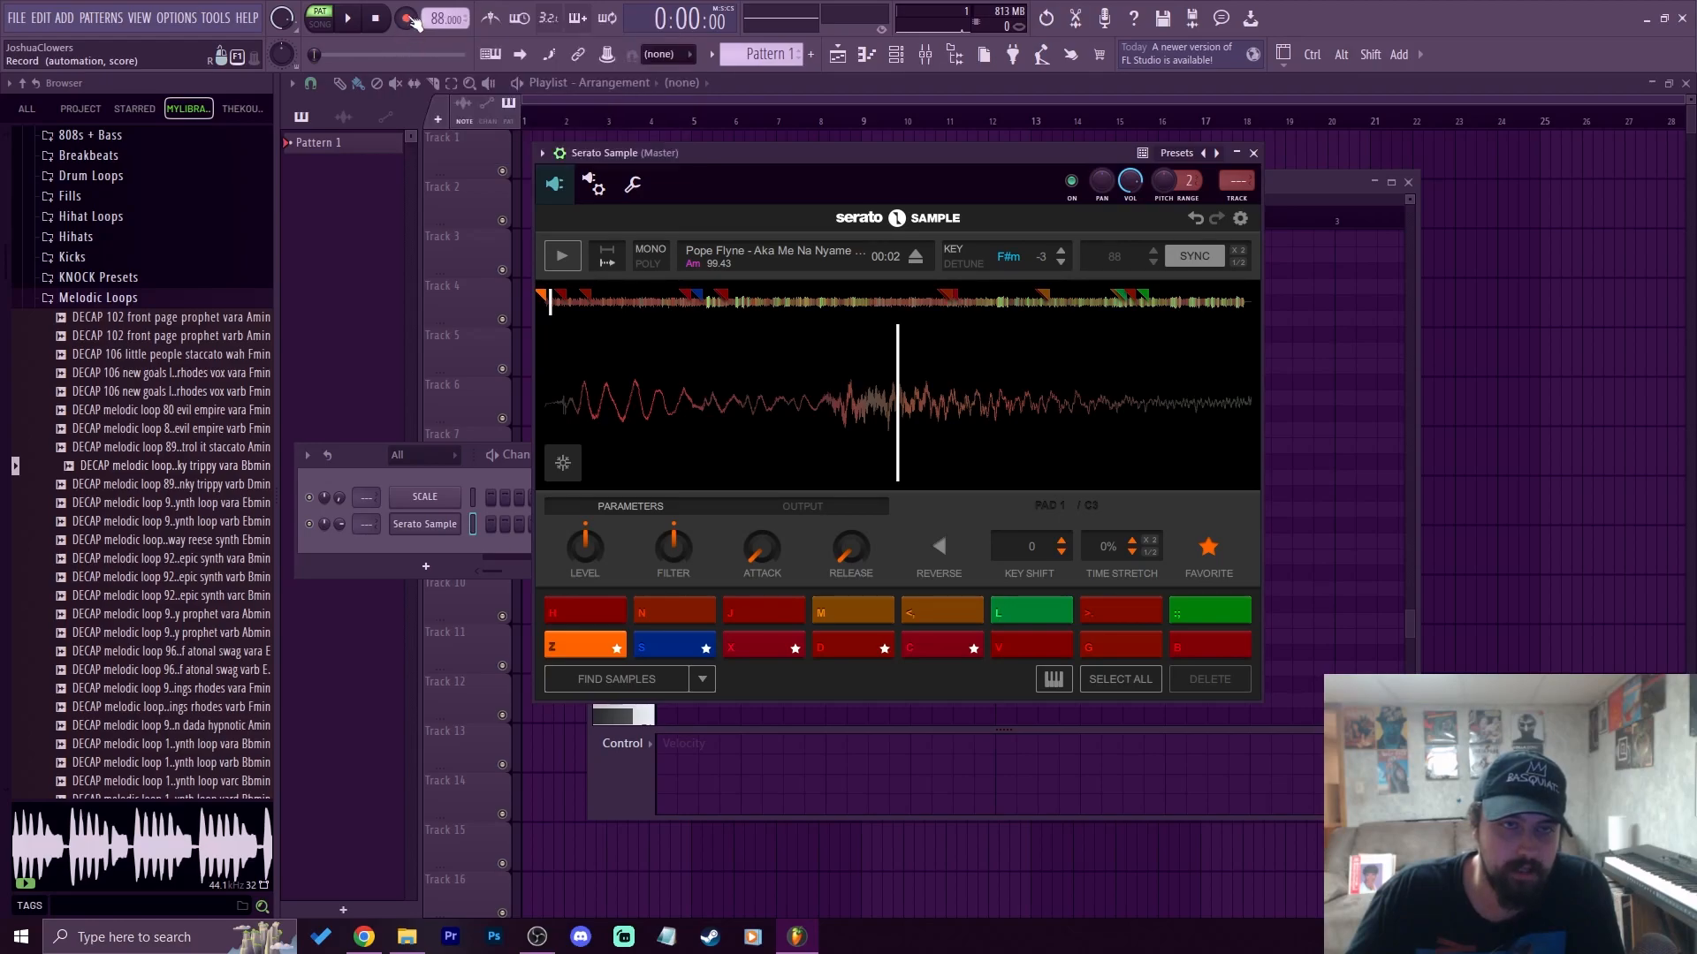
pyautogui.click(358, 21)
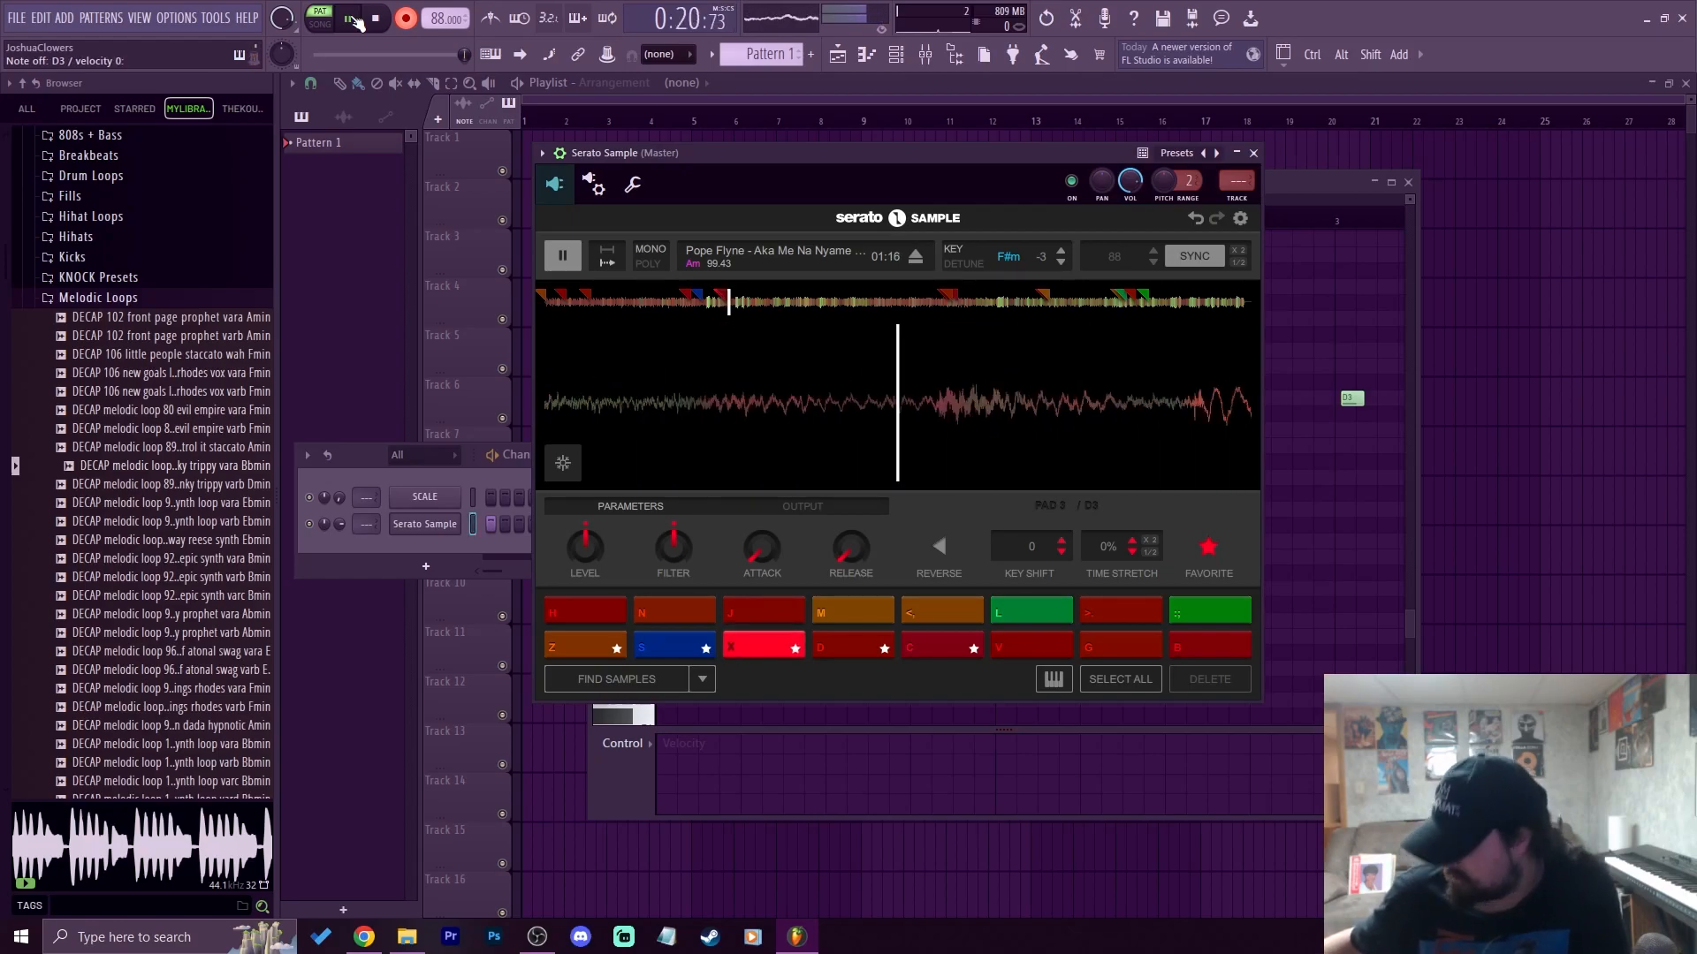
pyautogui.press('s')
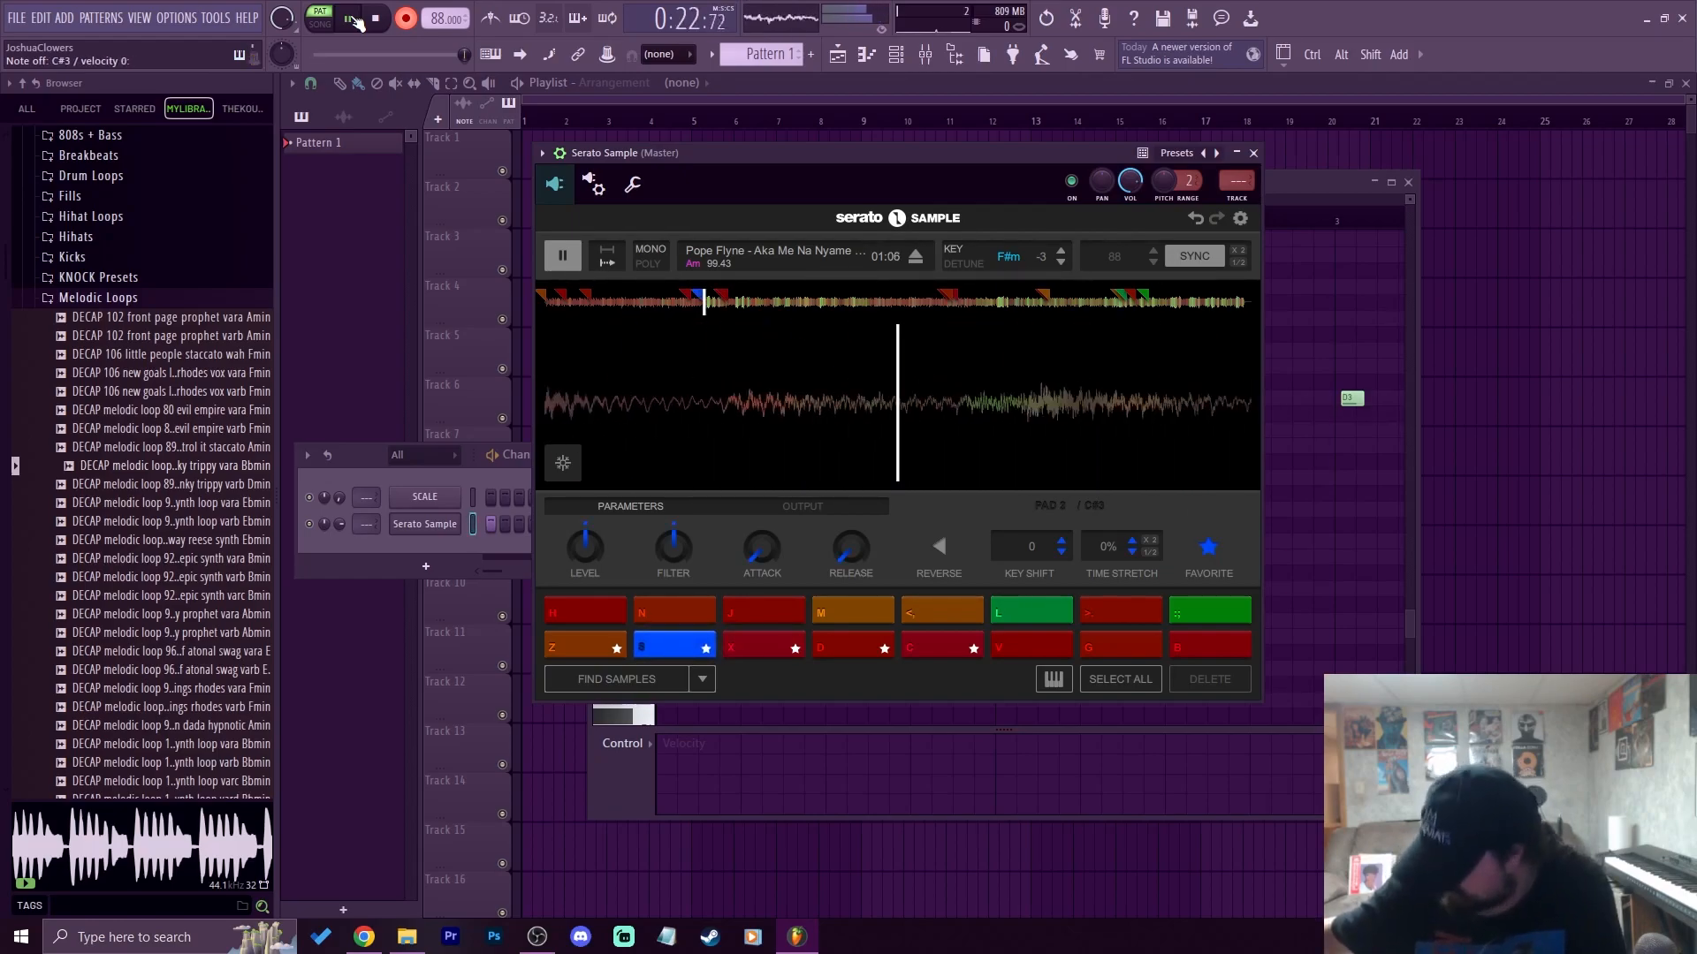
pyautogui.press('s')
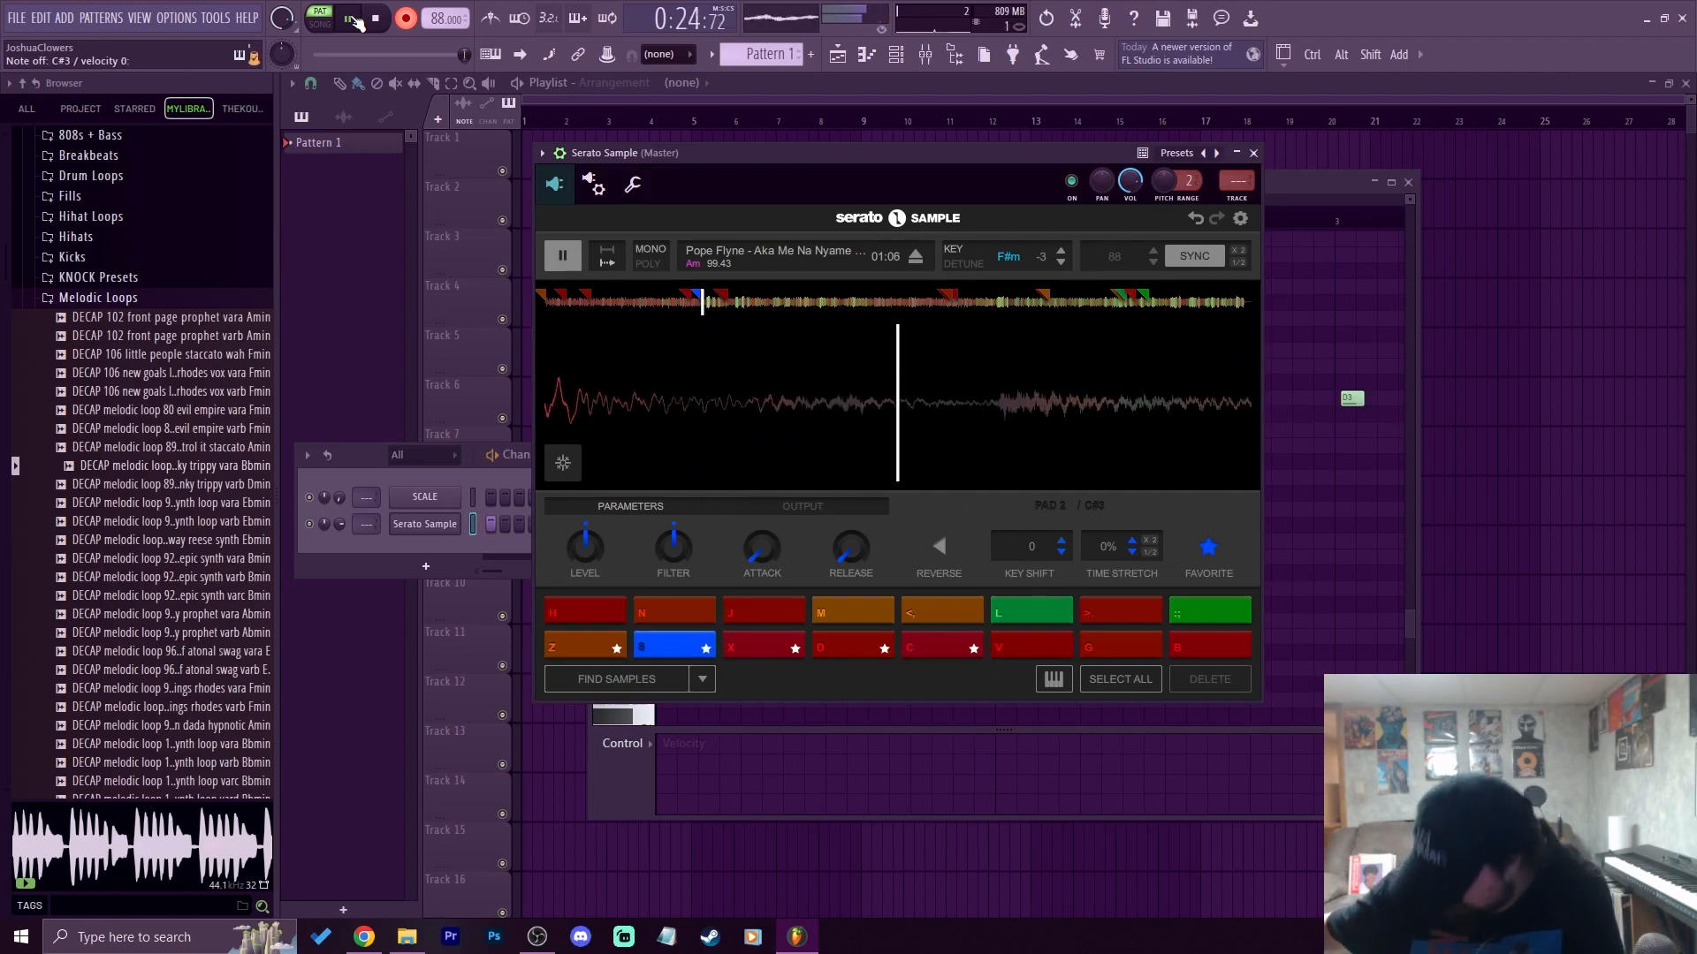
pyautogui.press('s')
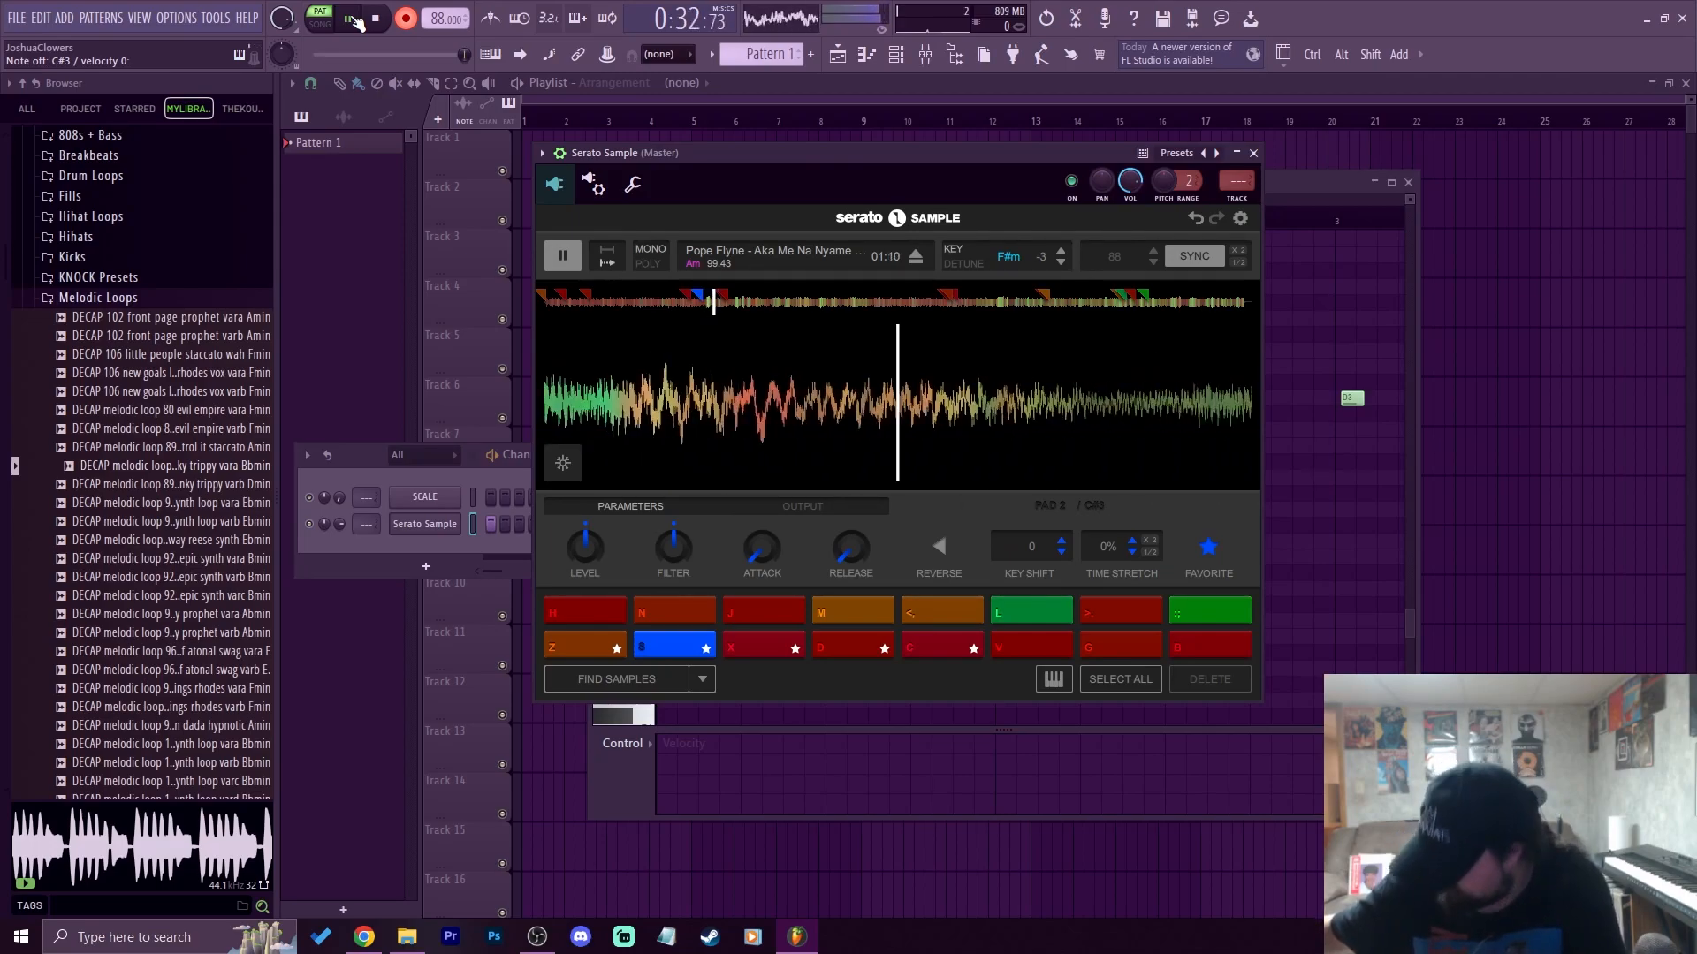
# Continue recording with a run of hits on the third pad, followed by hits on the fourth pad
pyautogui.press('x')
pyautogui.press('x')
pyautogui.press('d')
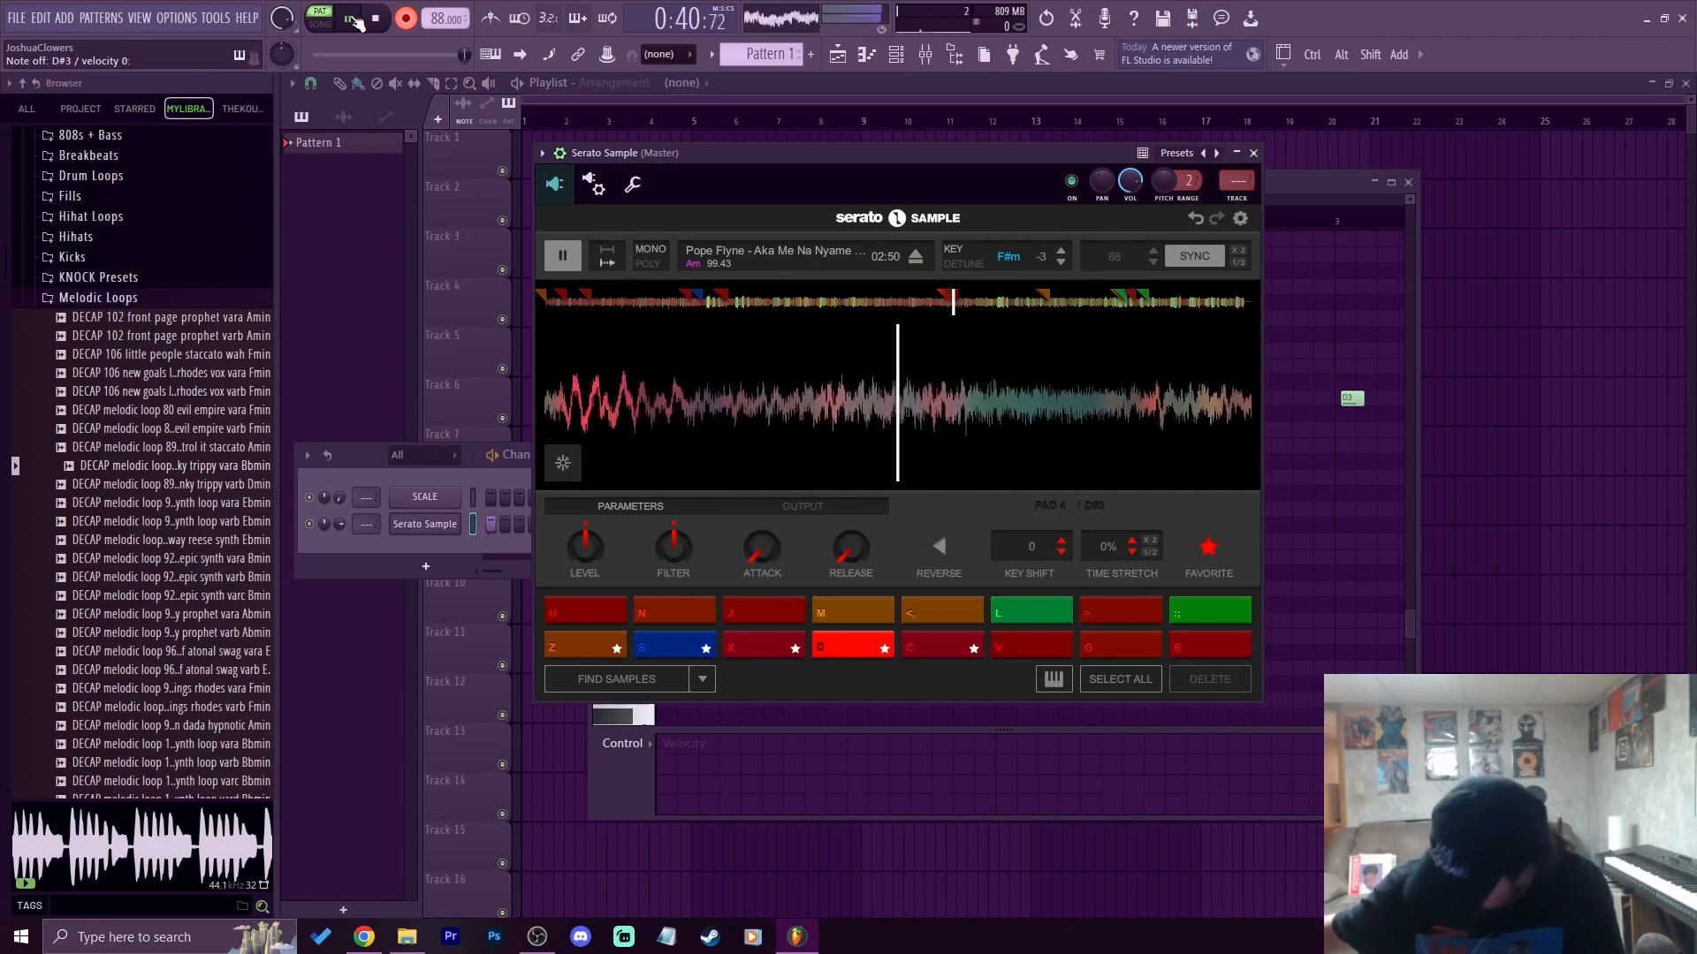
pyautogui.press('d')
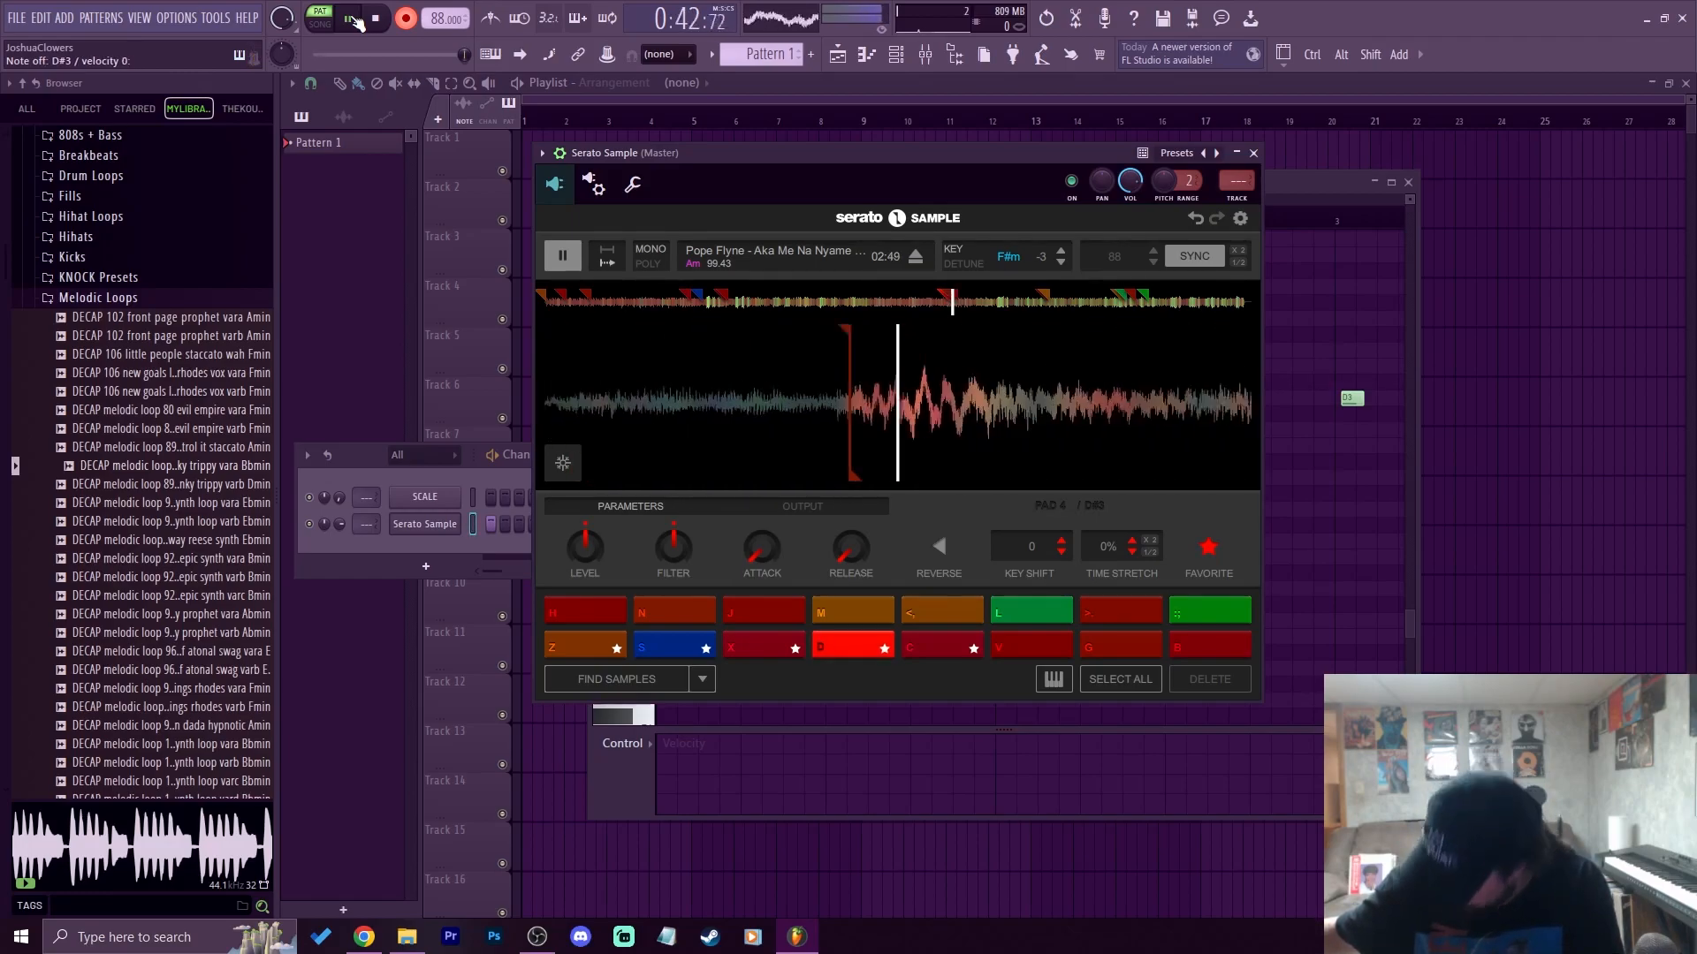
# Record a series of hits on the fifth pad into Pattern 1
pyautogui.press('c')
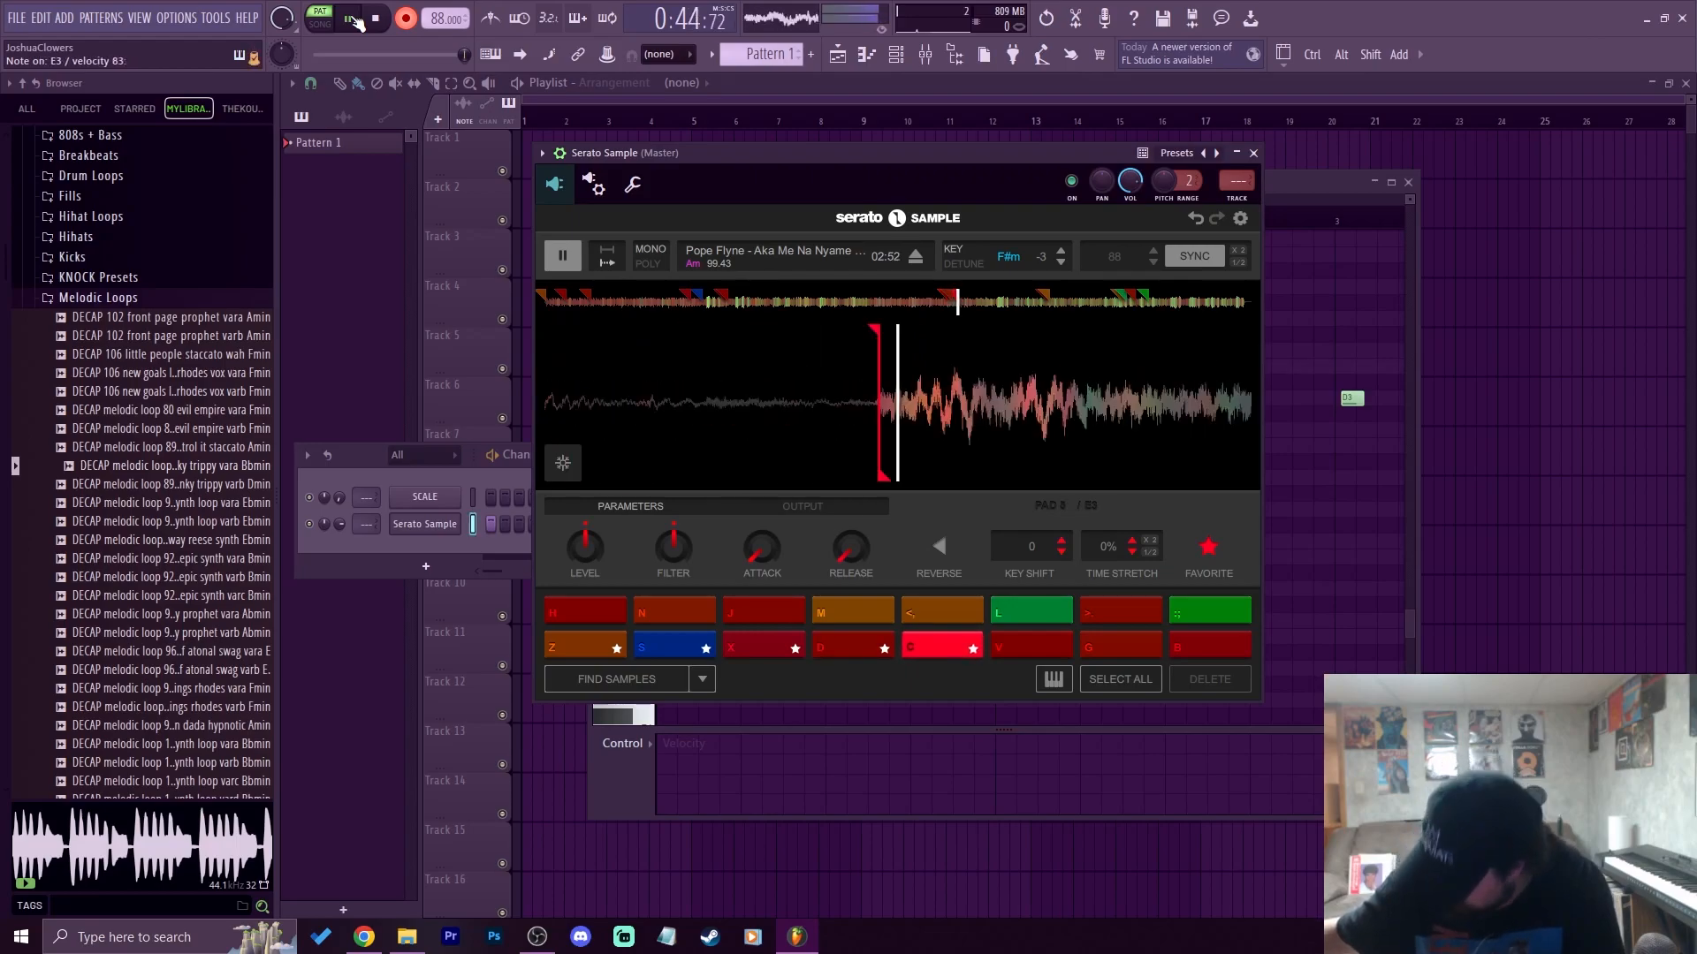
pyautogui.press('c')
pyautogui.press('c')
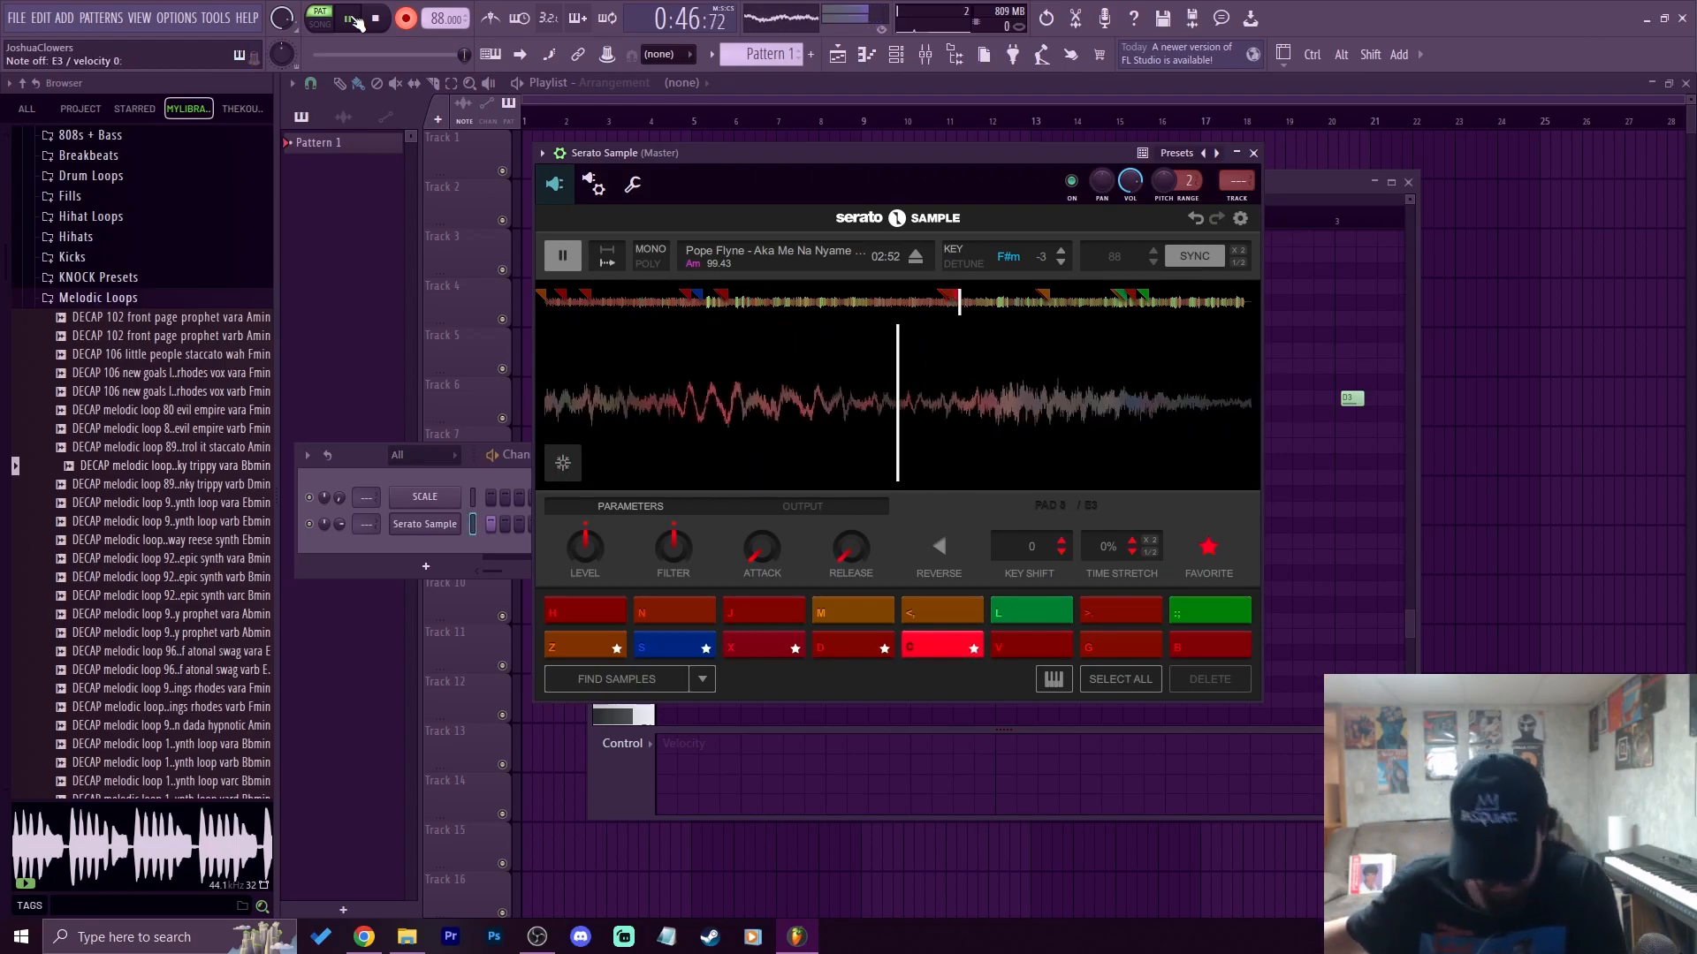
pyautogui.press('c')
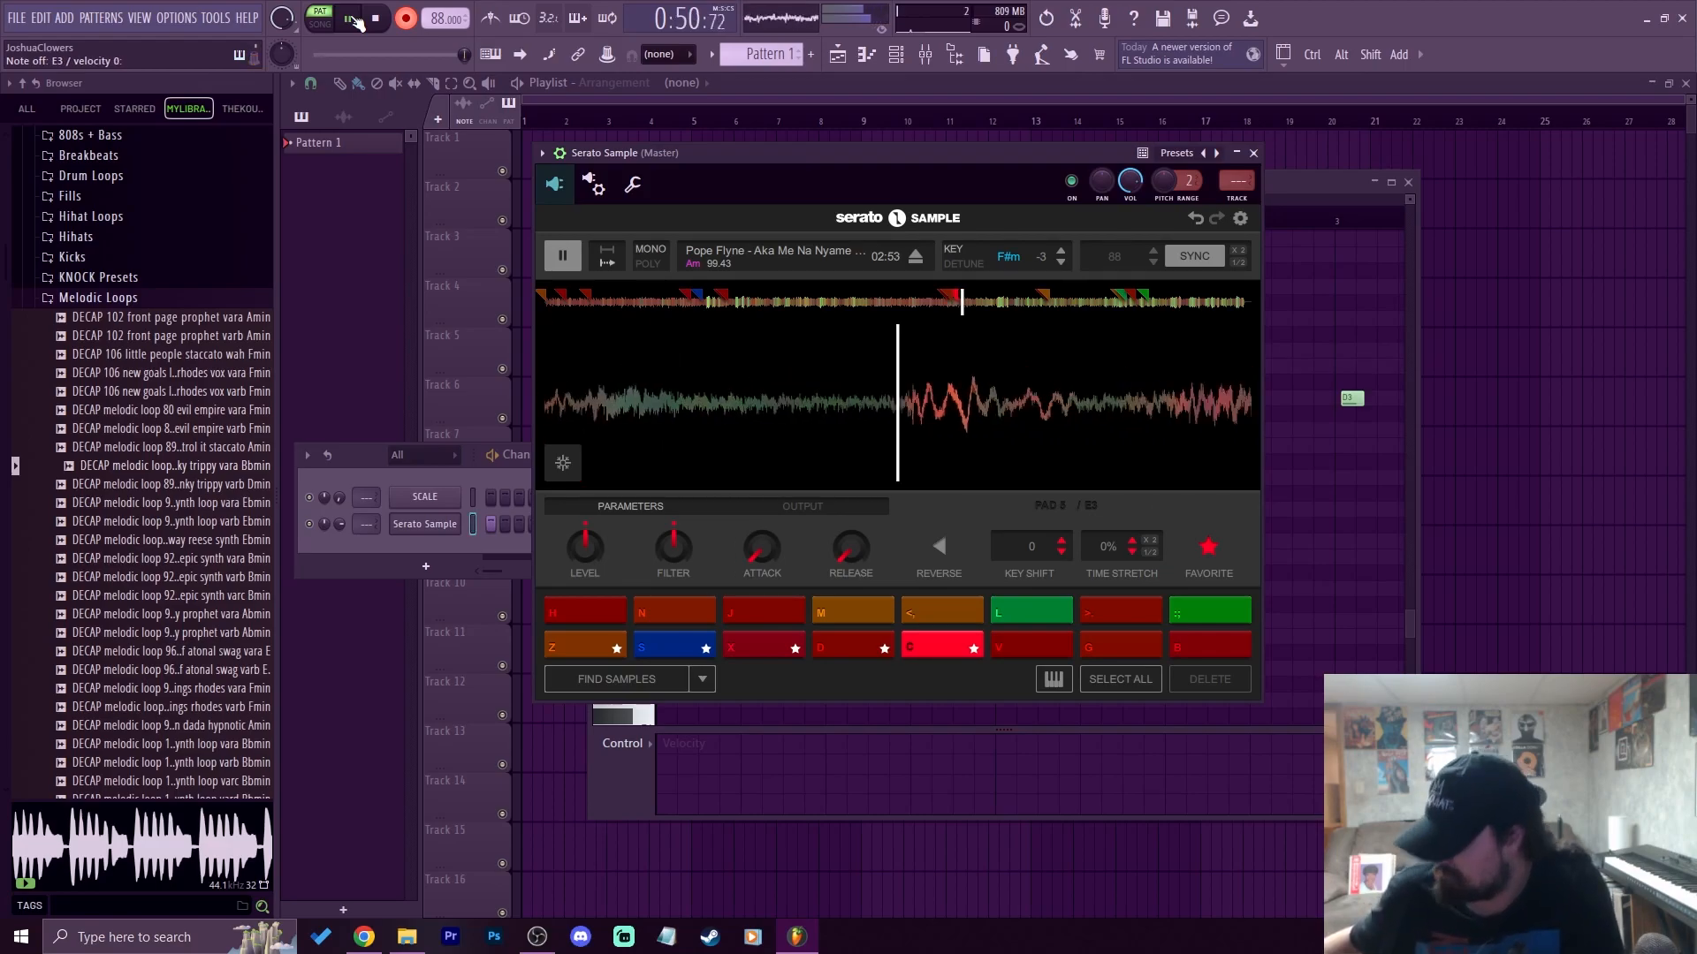
pyautogui.press('c')
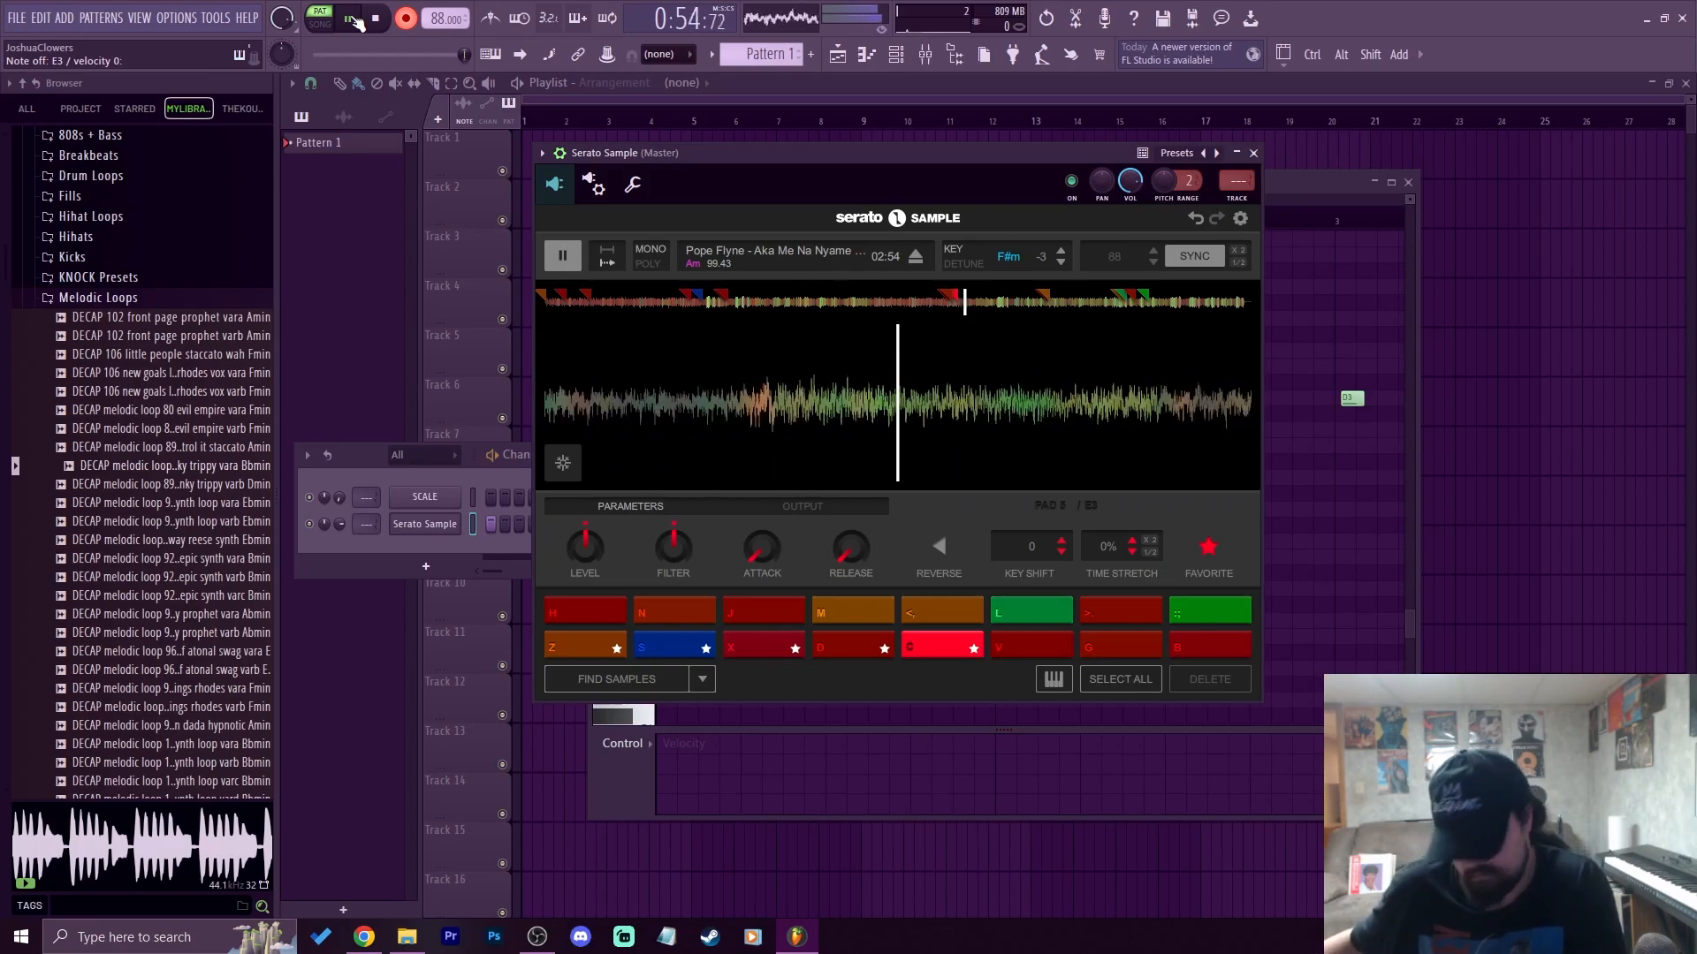
pyautogui.press('c')
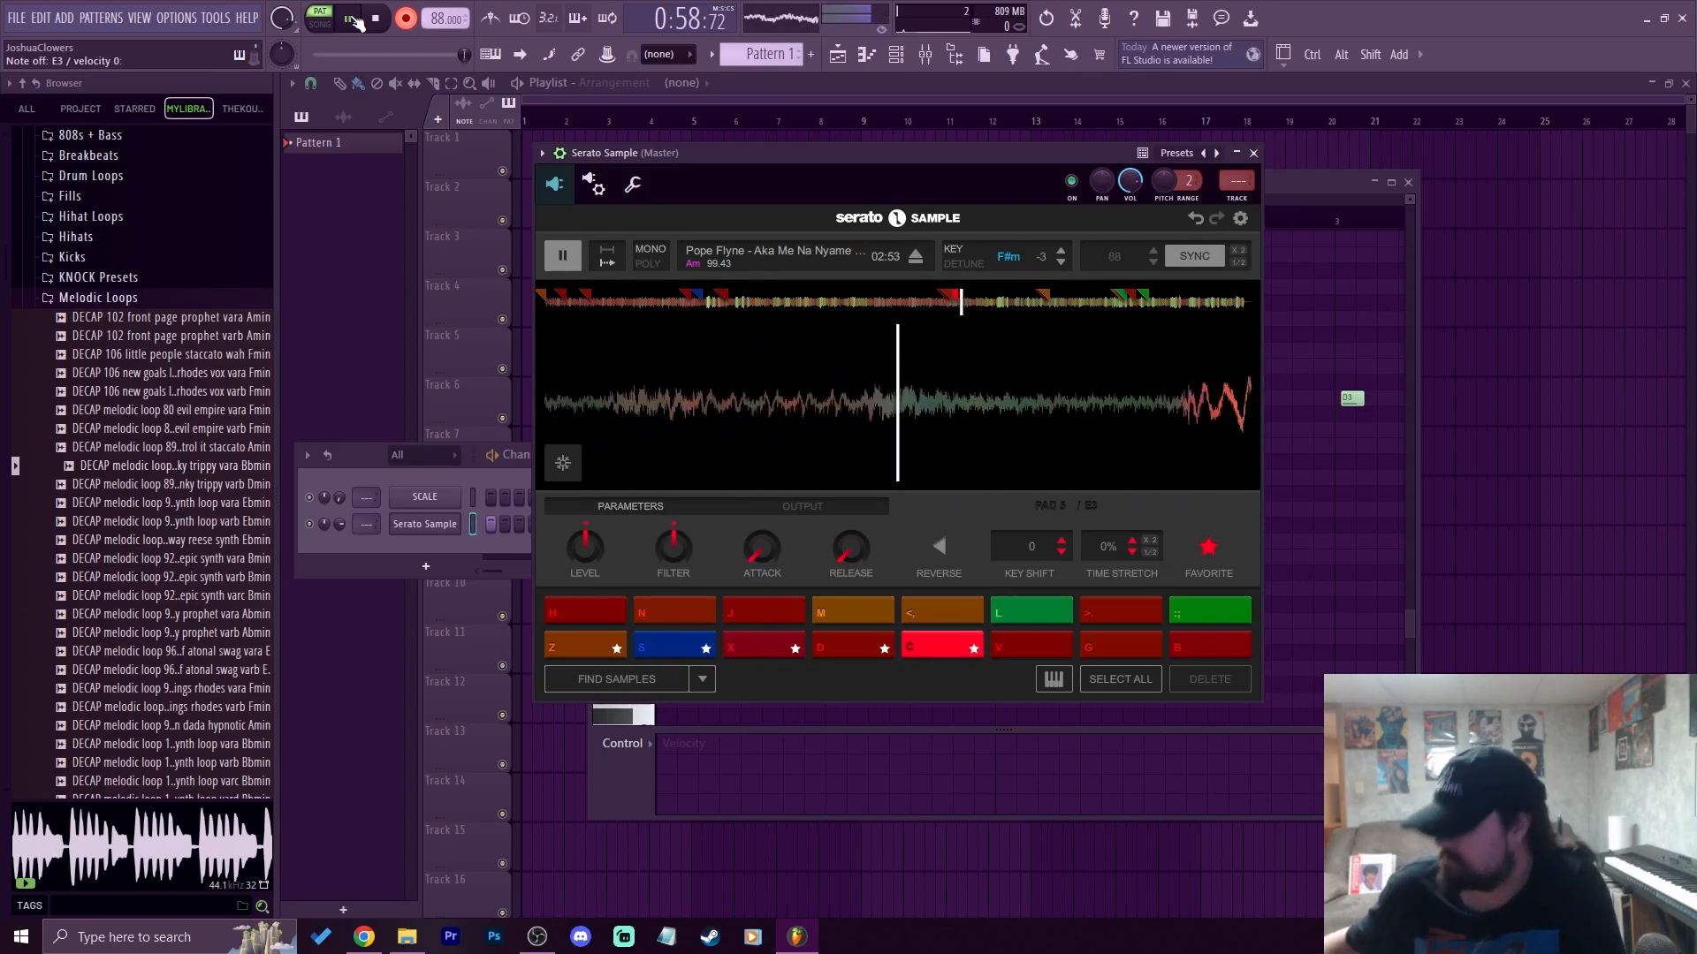
pyautogui.press('c')
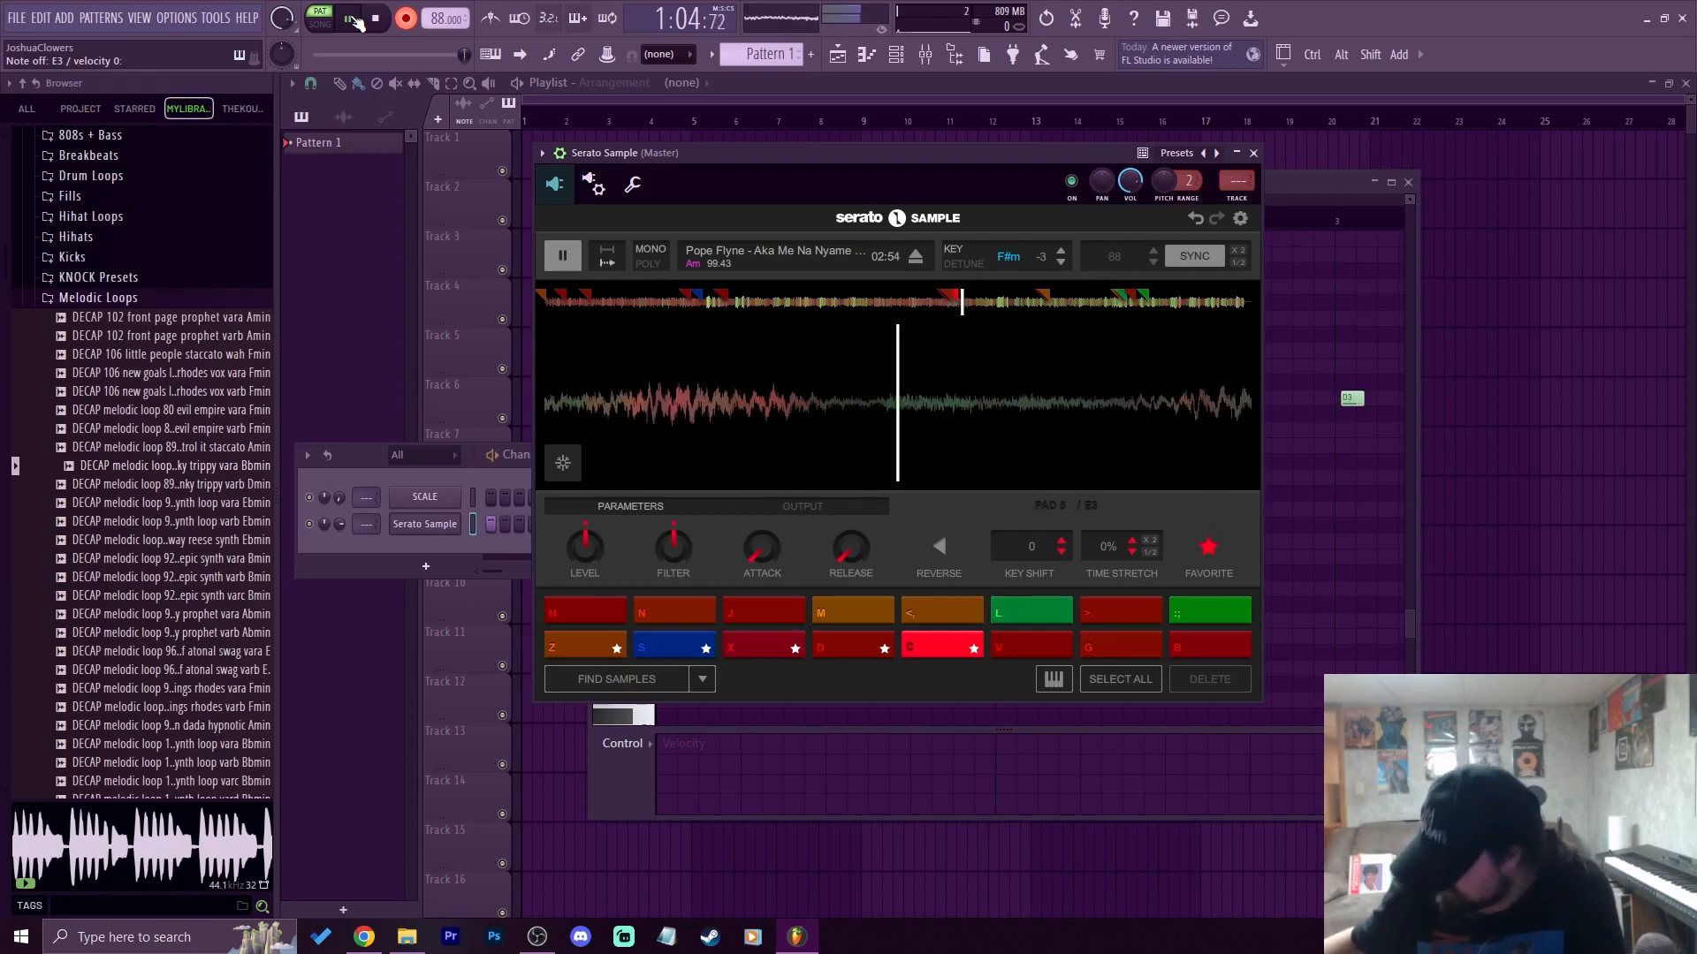
# Finish the recording with a quick run of hits on the third pad and a closing hit on the first pad
pyautogui.press('x')
pyautogui.press('x')
pyautogui.press('x')
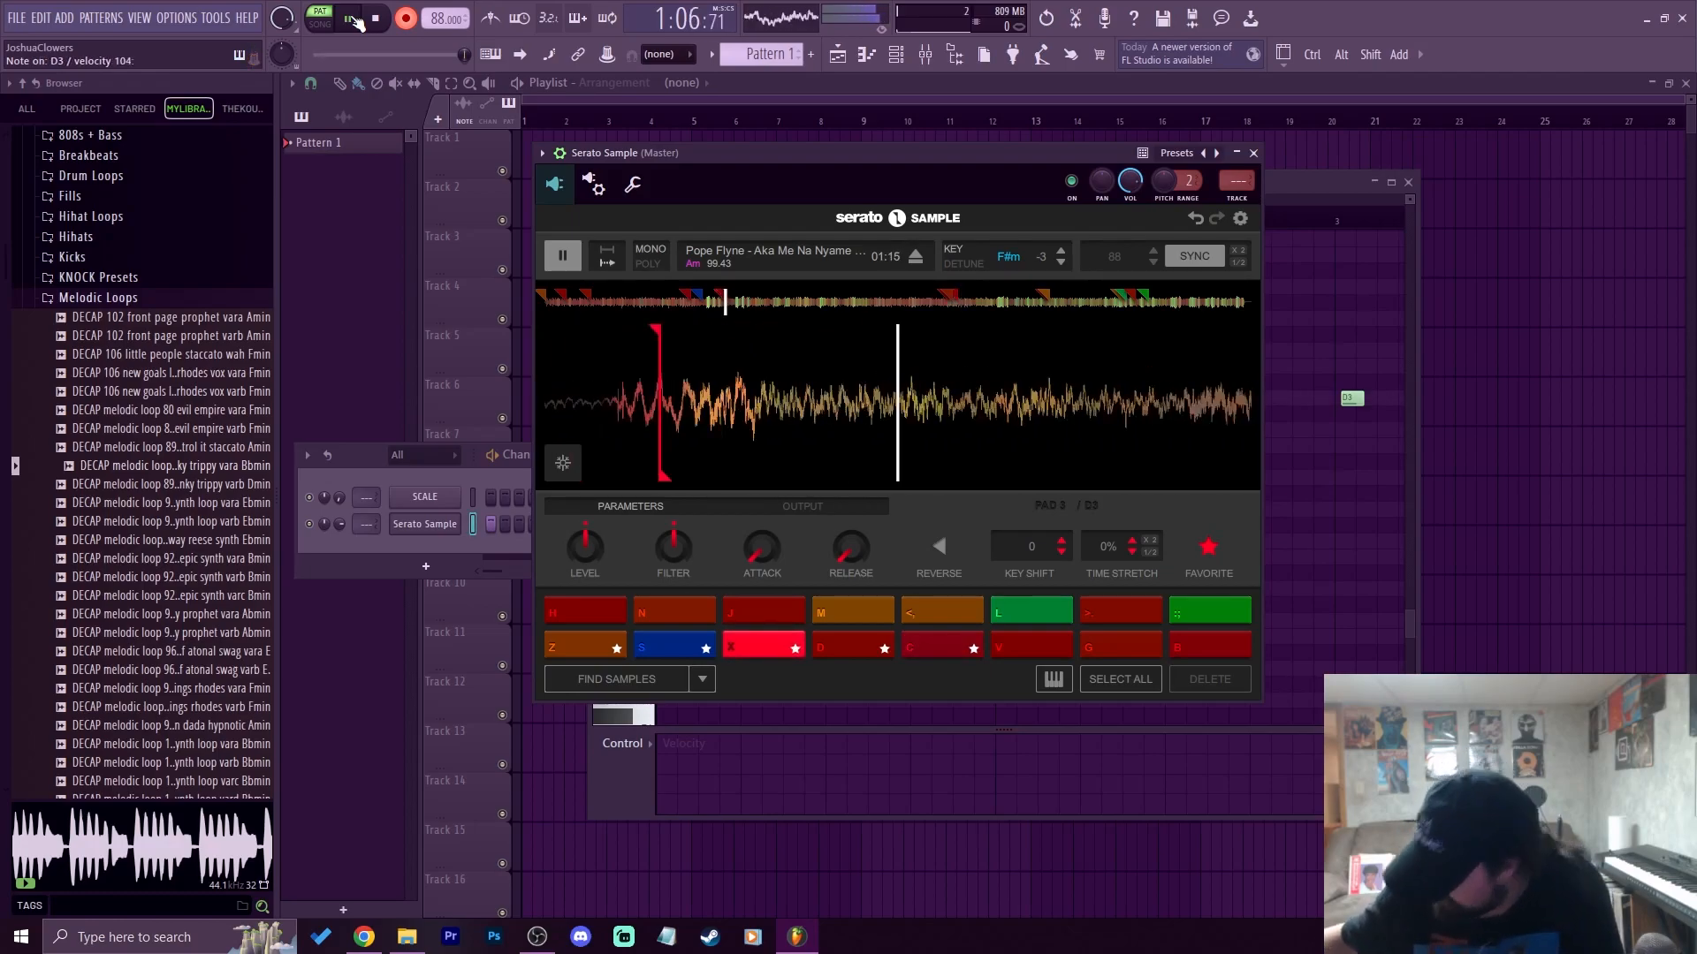
pyautogui.press('z')
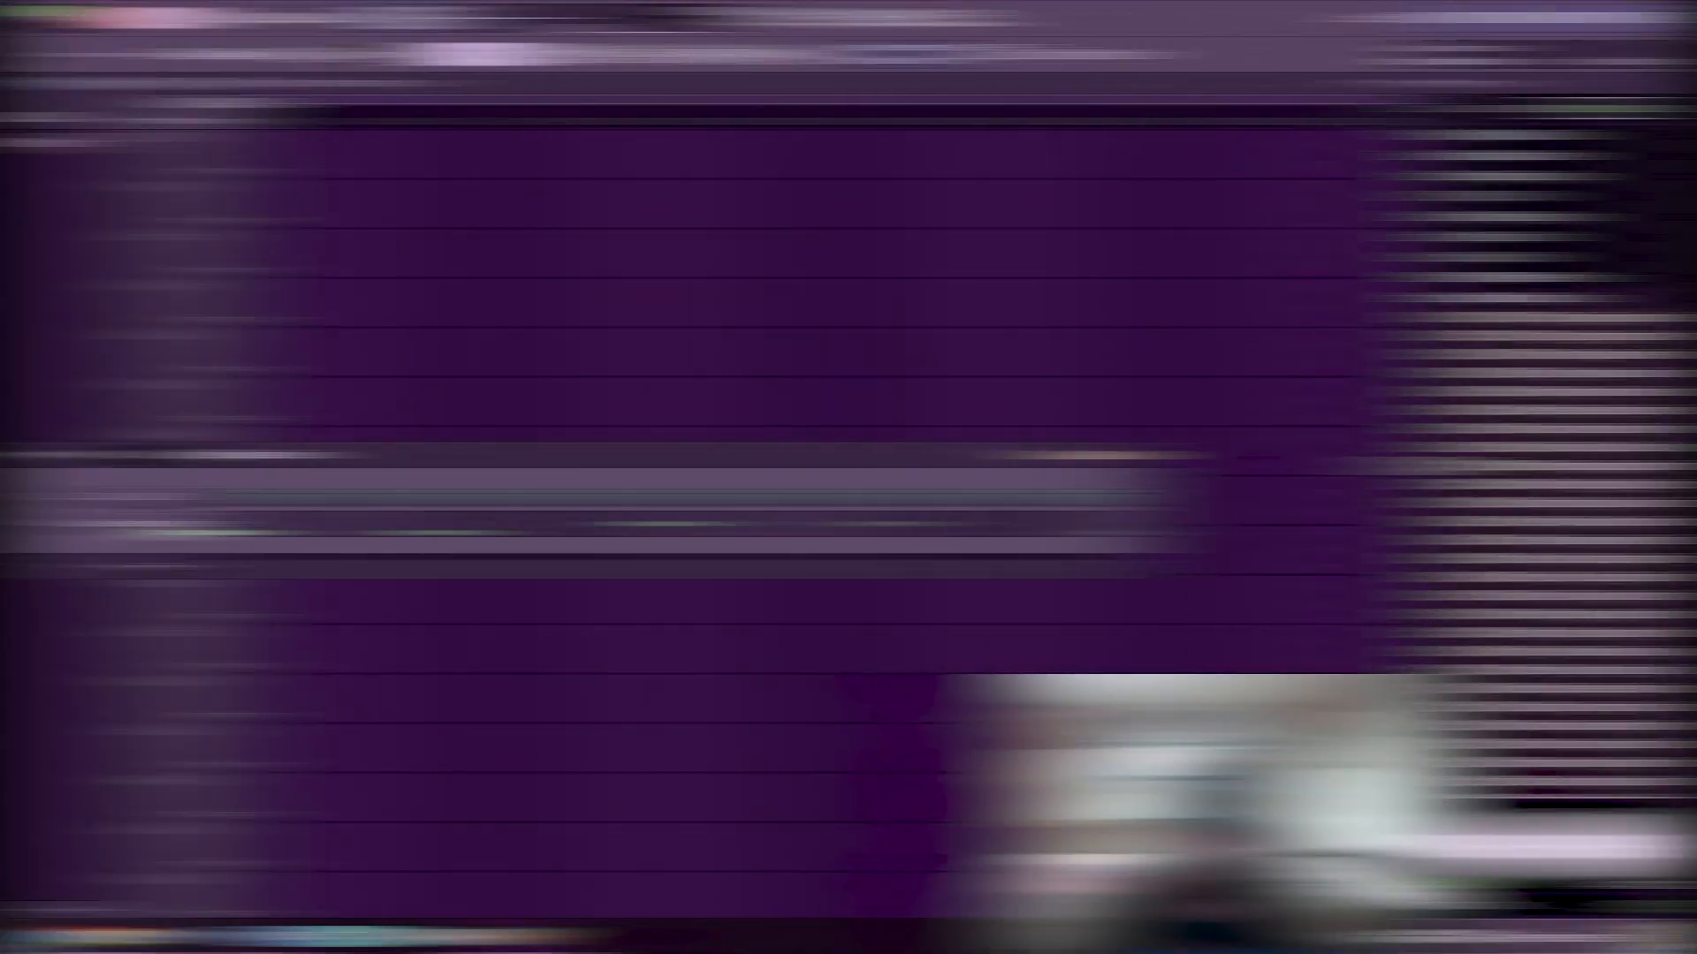
# Open the Serato Sample channel's piano roll, try quantizing the recorded notes, and undo that quantization
pyautogui.rightClick(443, 523)
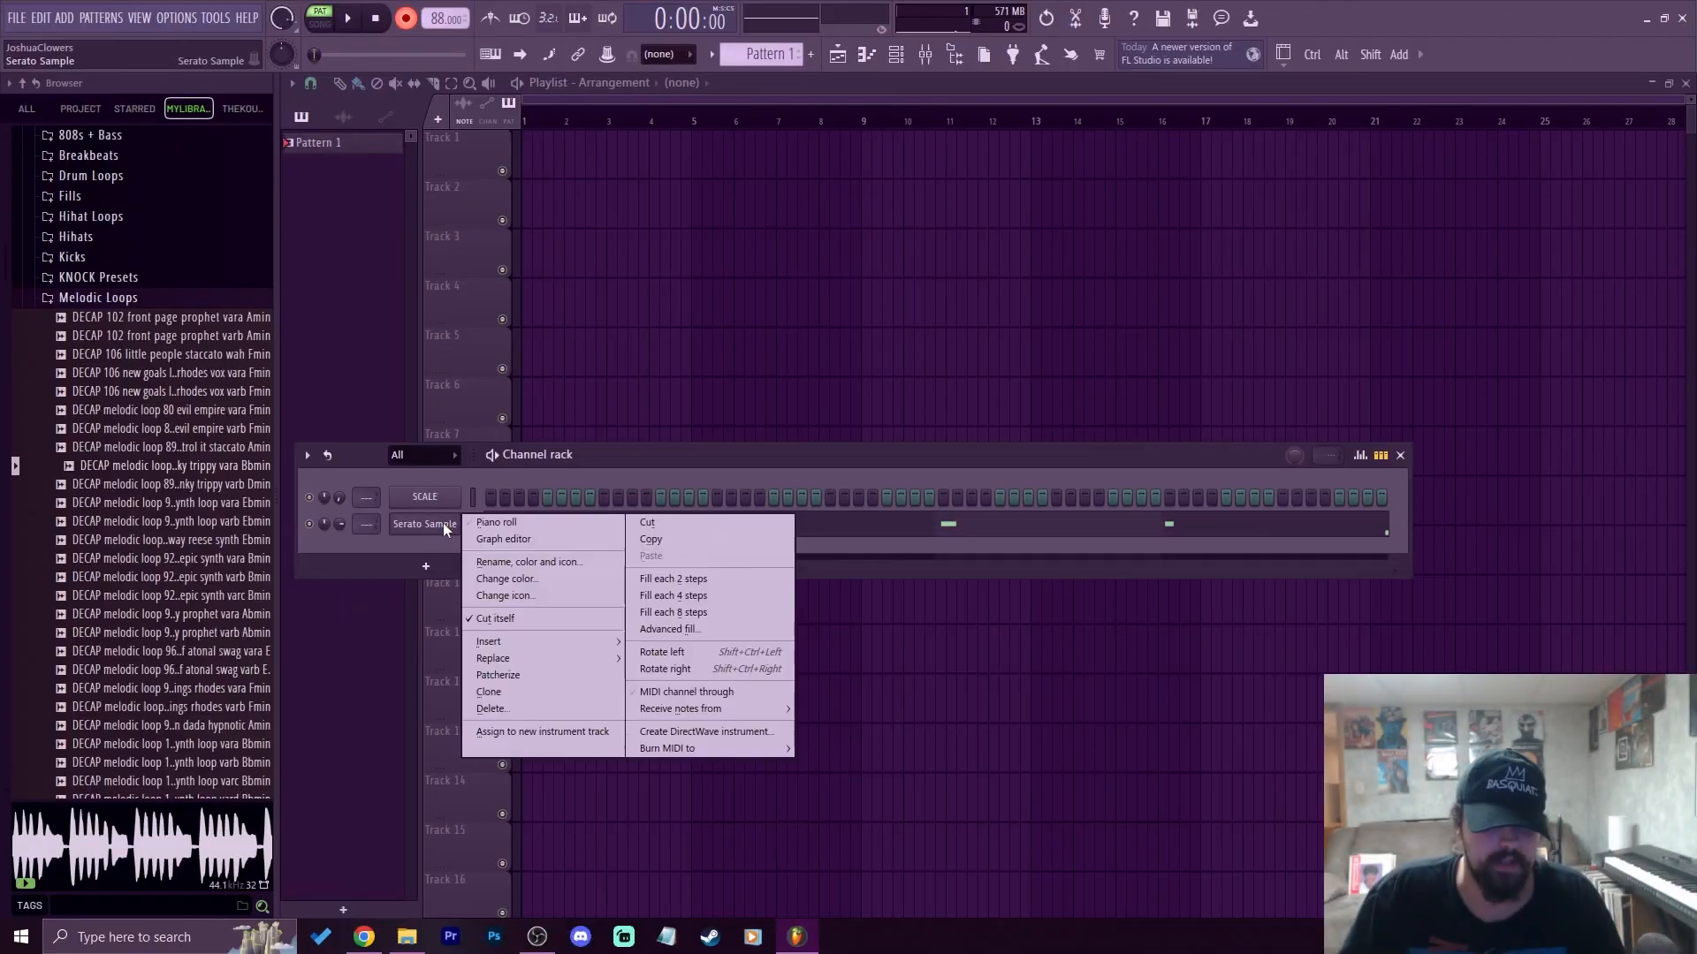
pyautogui.click(504, 521)
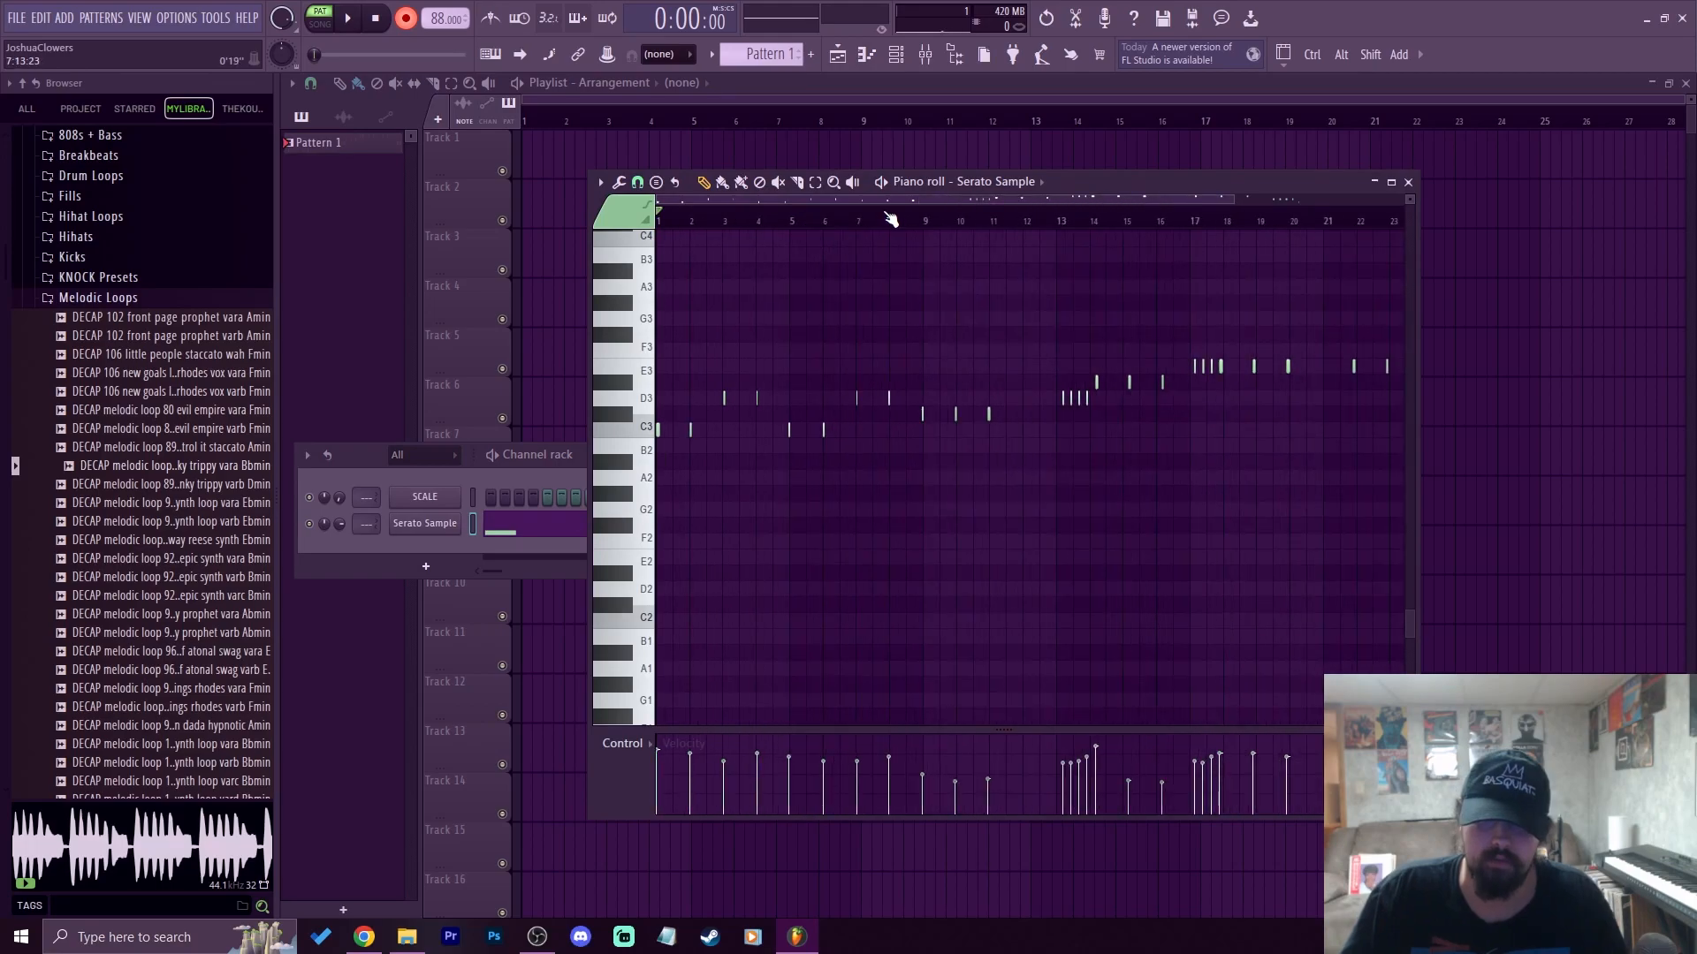
pyautogui.scroll(-2, 891, 220)
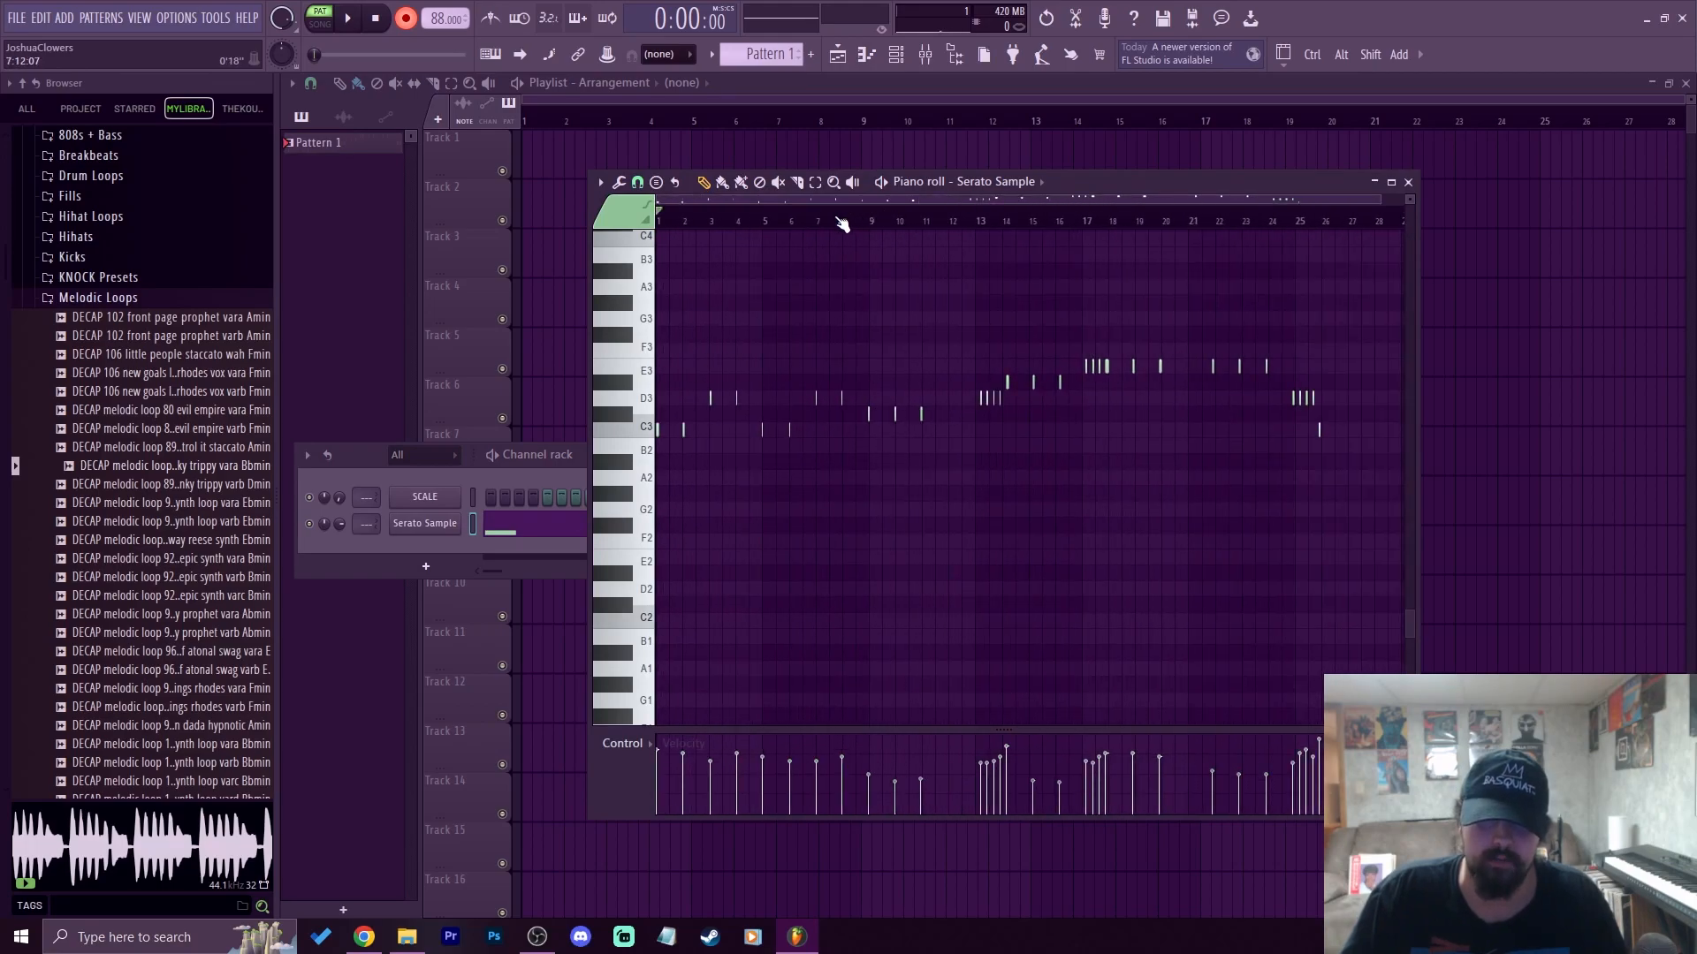
pyautogui.scroll(-1, 840, 222)
pyautogui.hotkey('ctrl', 'q')
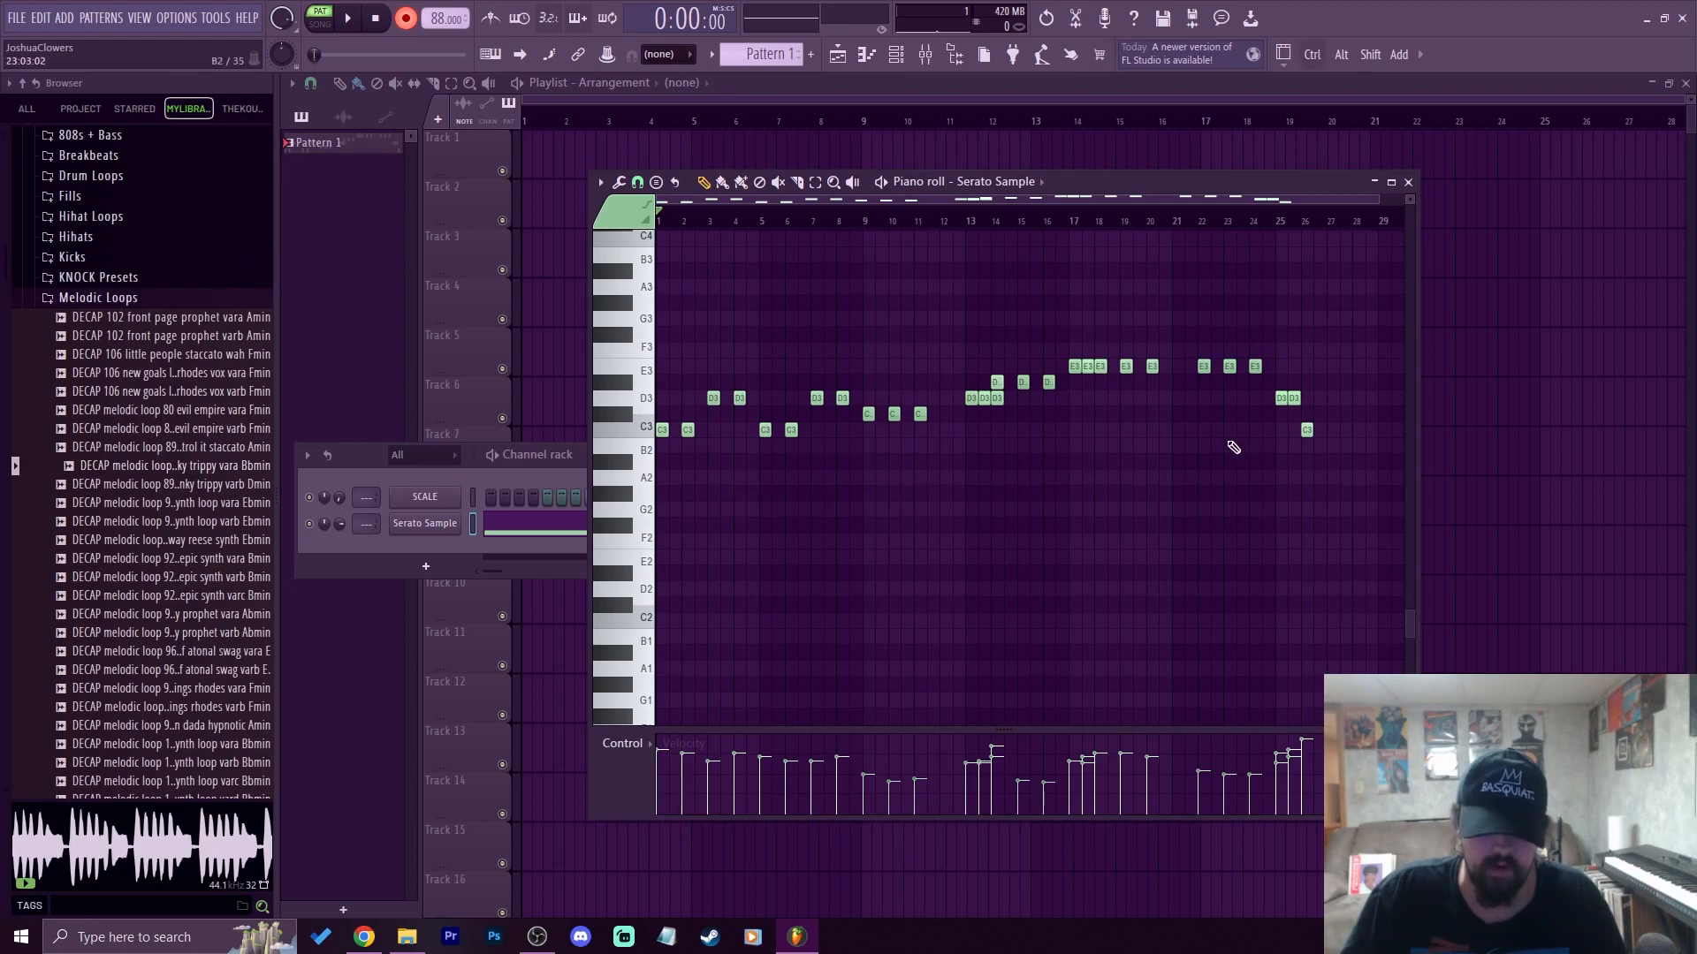
pyautogui.hotkey('ctrl', 'z')
# Quantize the start times of the recorded notes while keeping their short lengths
pyautogui.scroll(5, 934, 217)
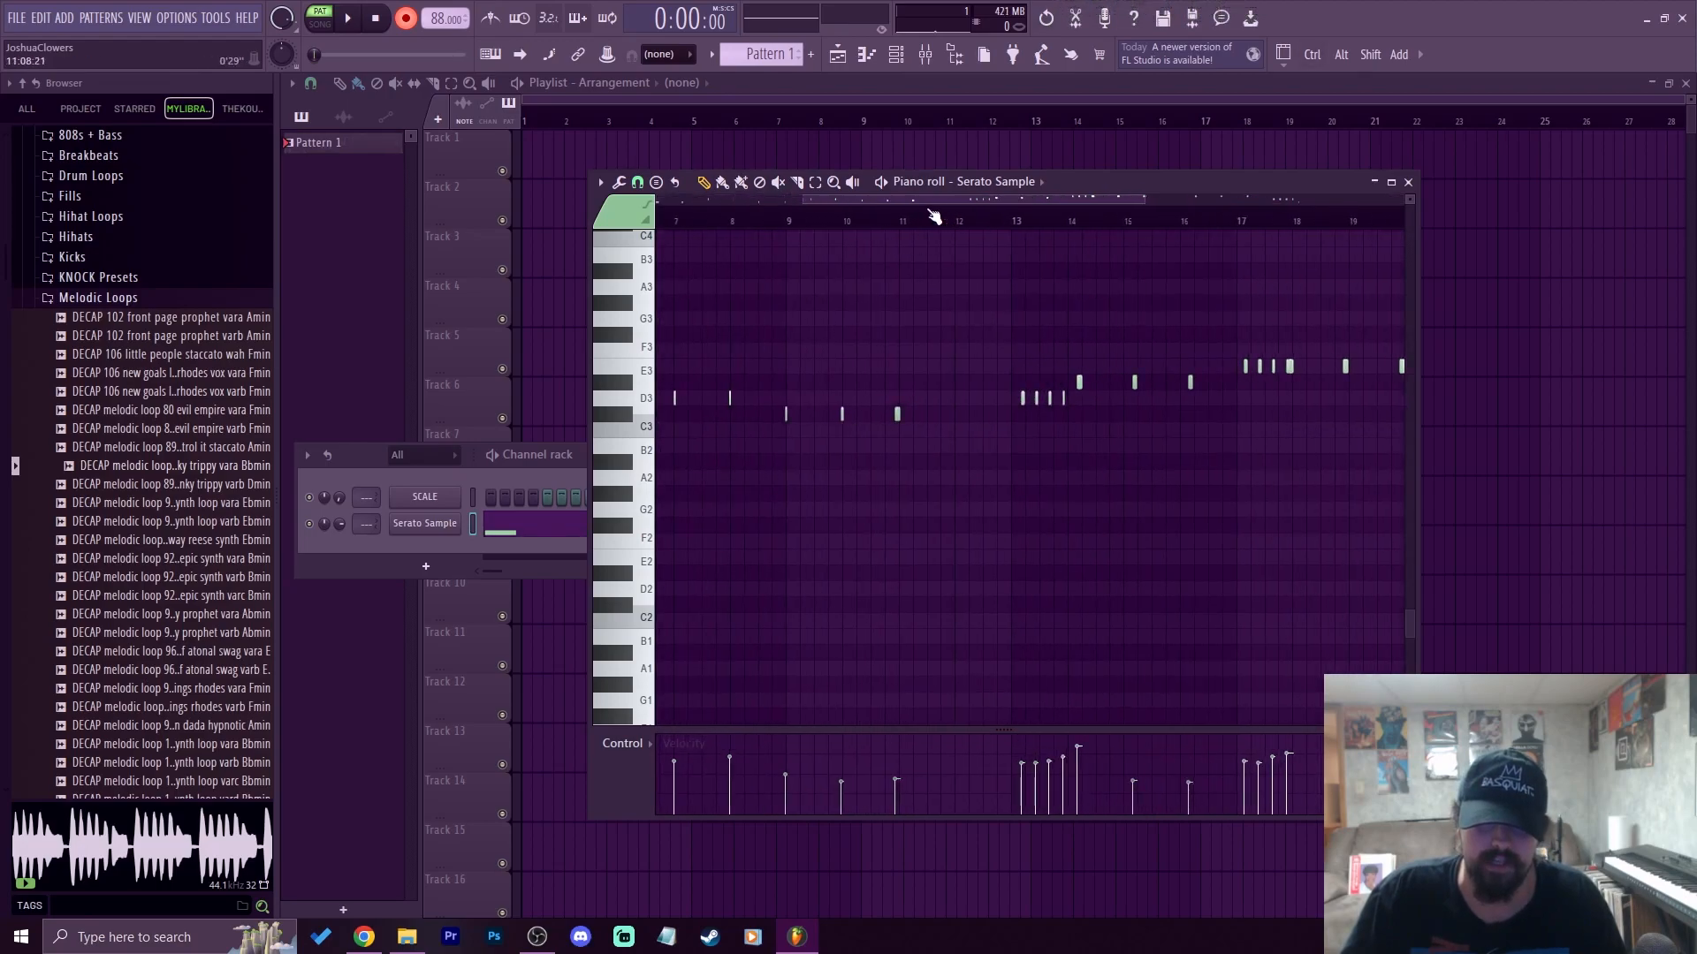
pyautogui.scroll(2, 934, 217)
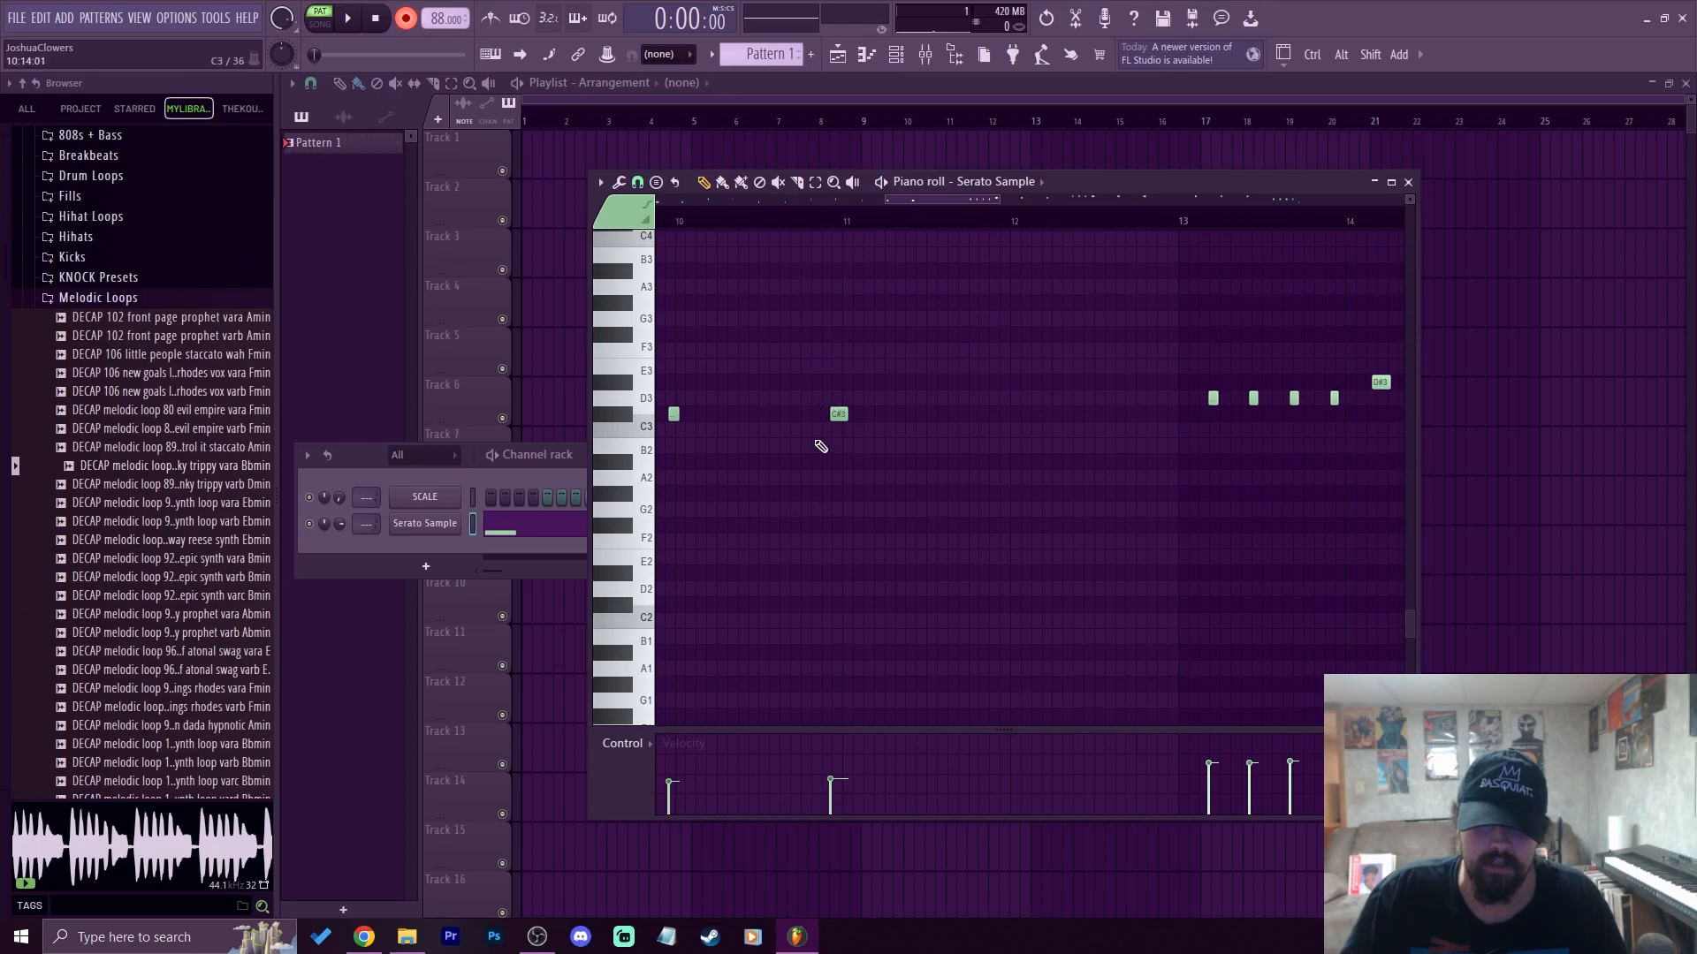
pyautogui.hotkey('ctrl', 'q')
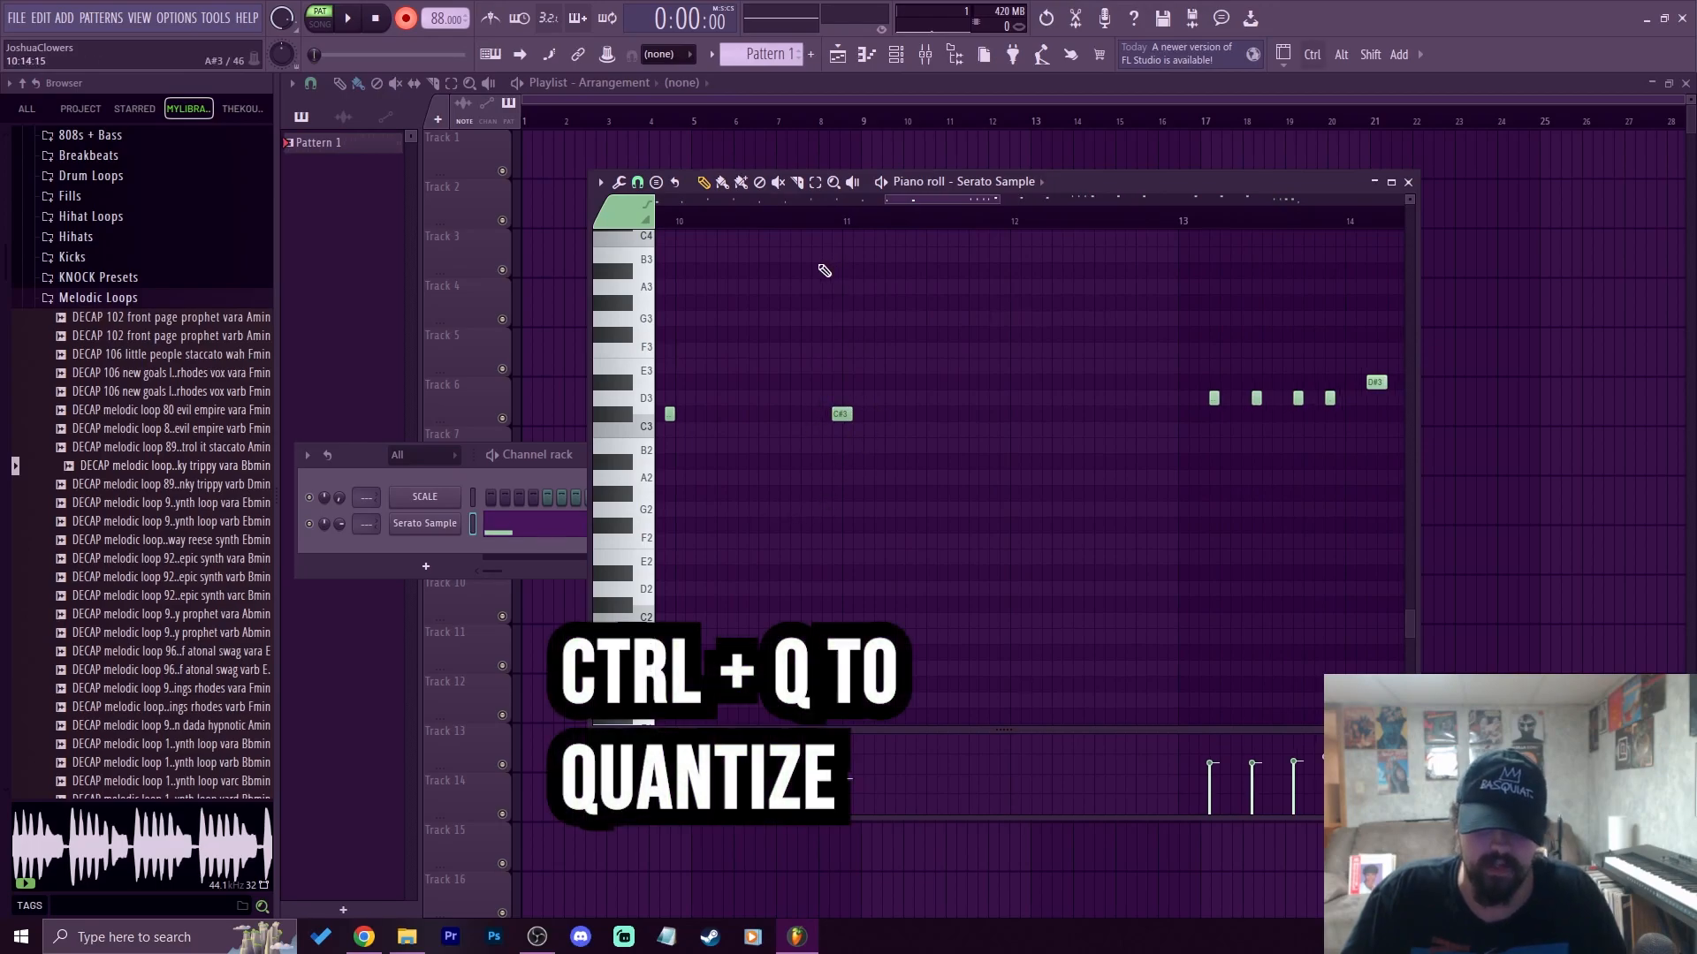
pyautogui.scroll(-7, 800, 234)
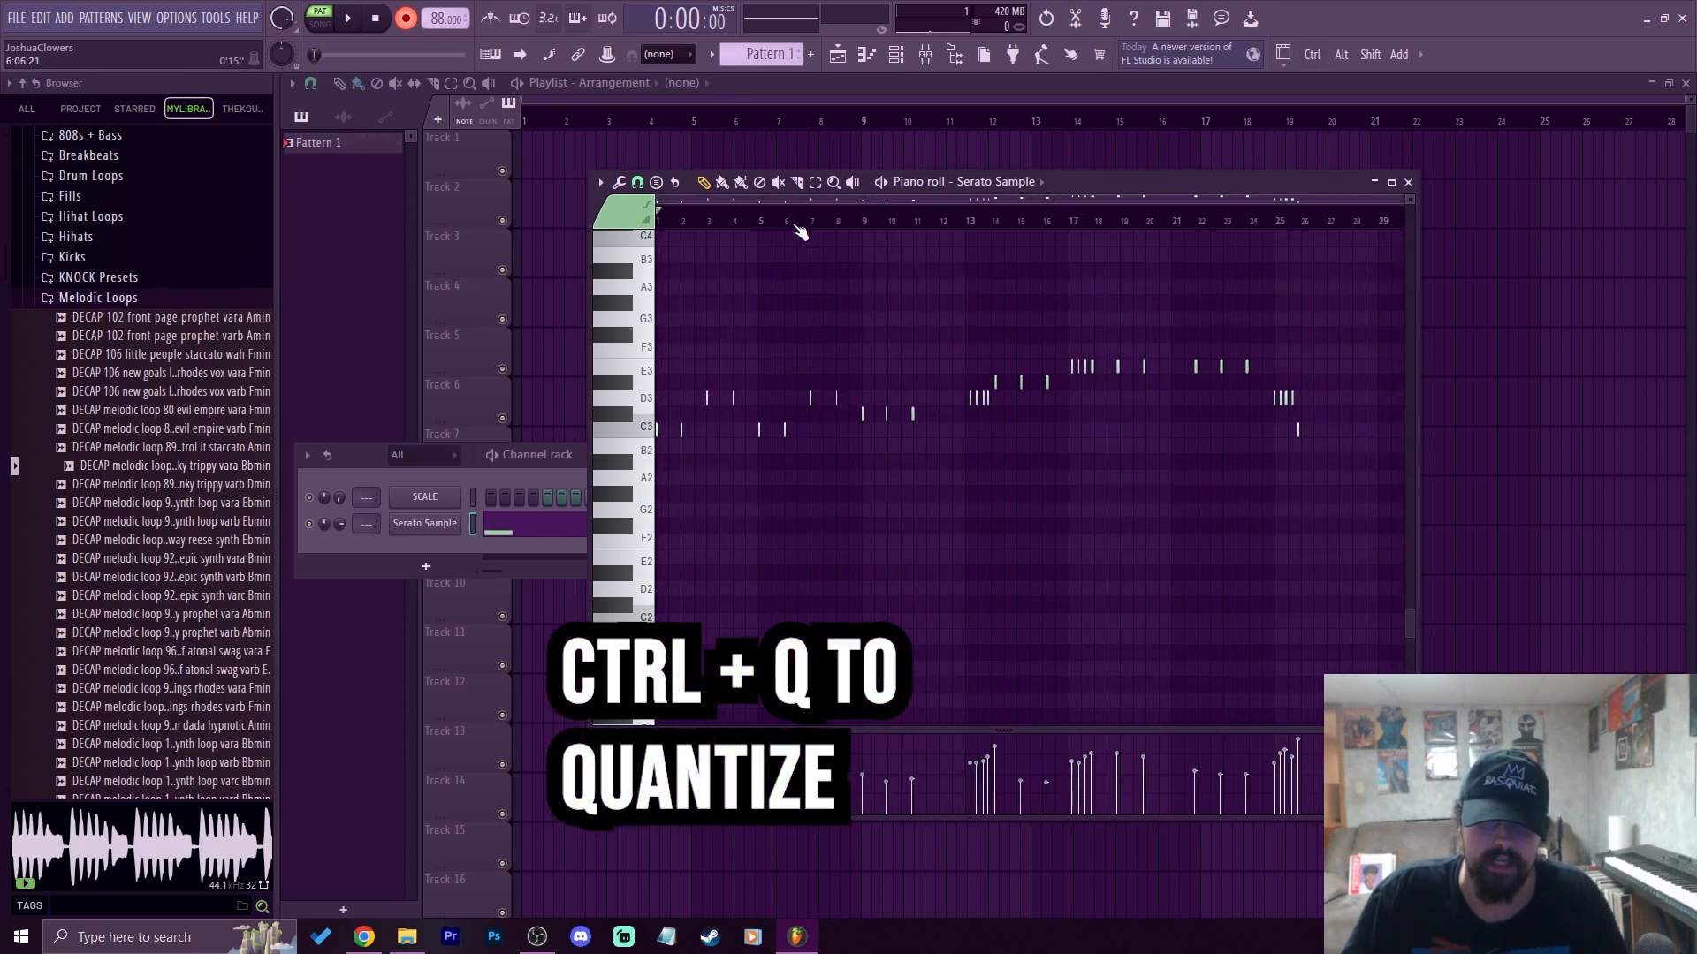
# Play back the quantized pattern and check the timing of the C#3 notes around bars 9 to 11
pyautogui.scroll(2, 707, 221)
pyautogui.press('space')
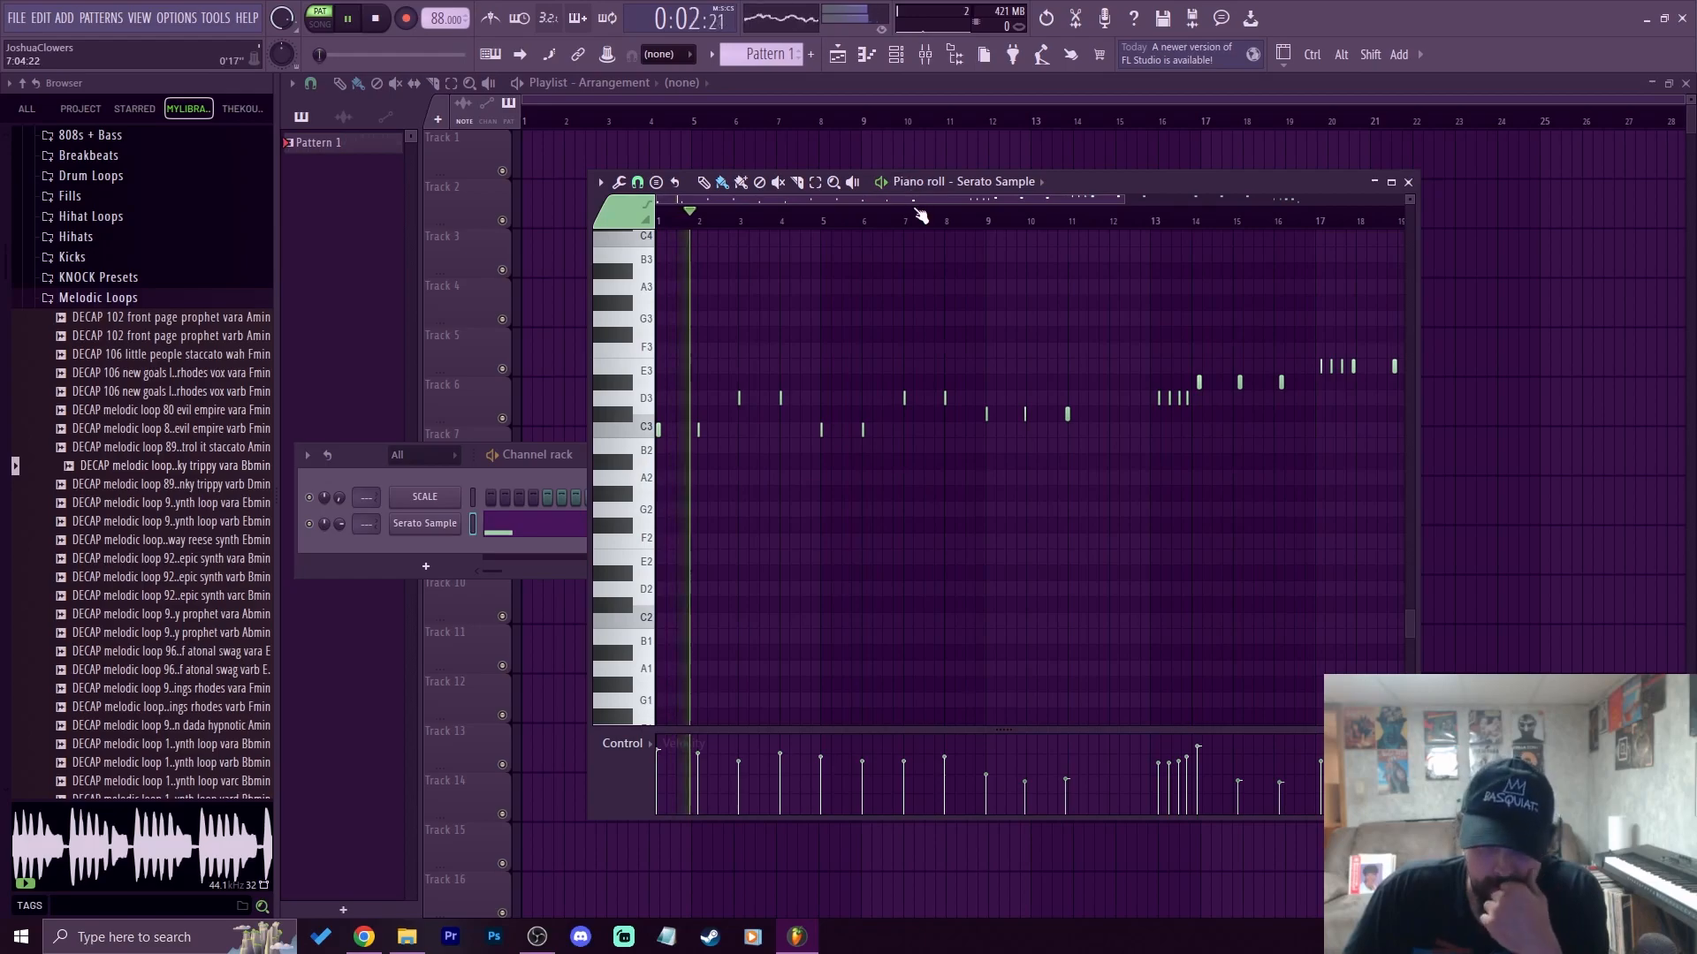
pyautogui.scroll(-2, 919, 215)
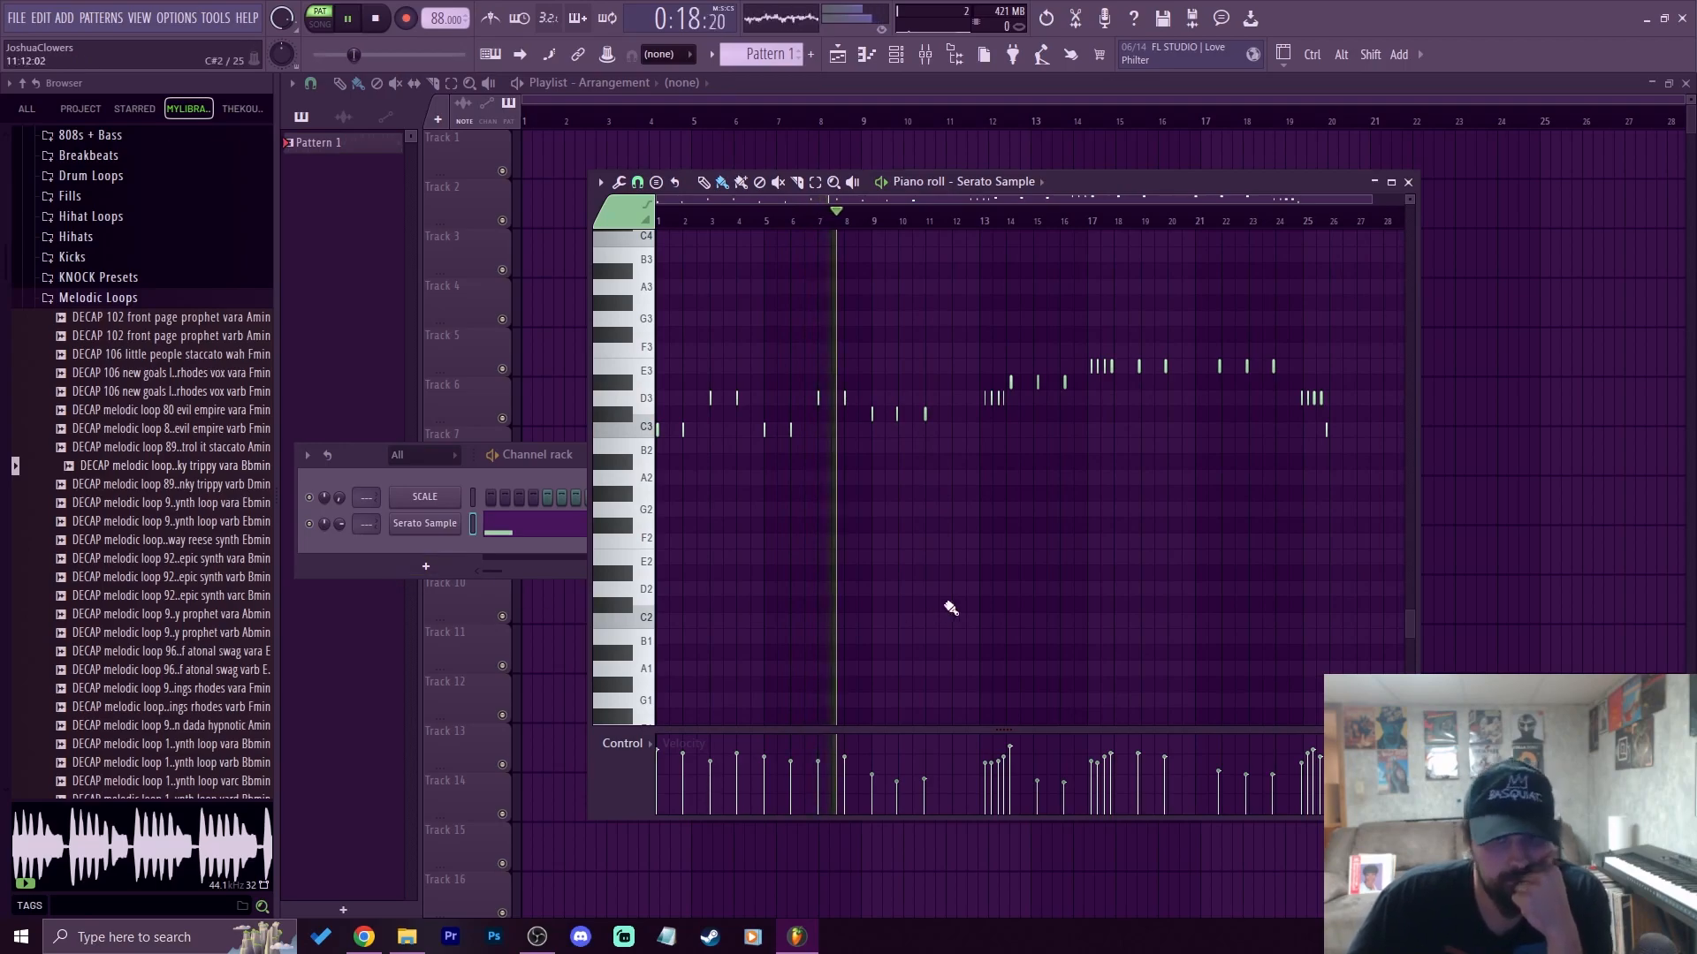
pyautogui.scroll(5, 848, 217)
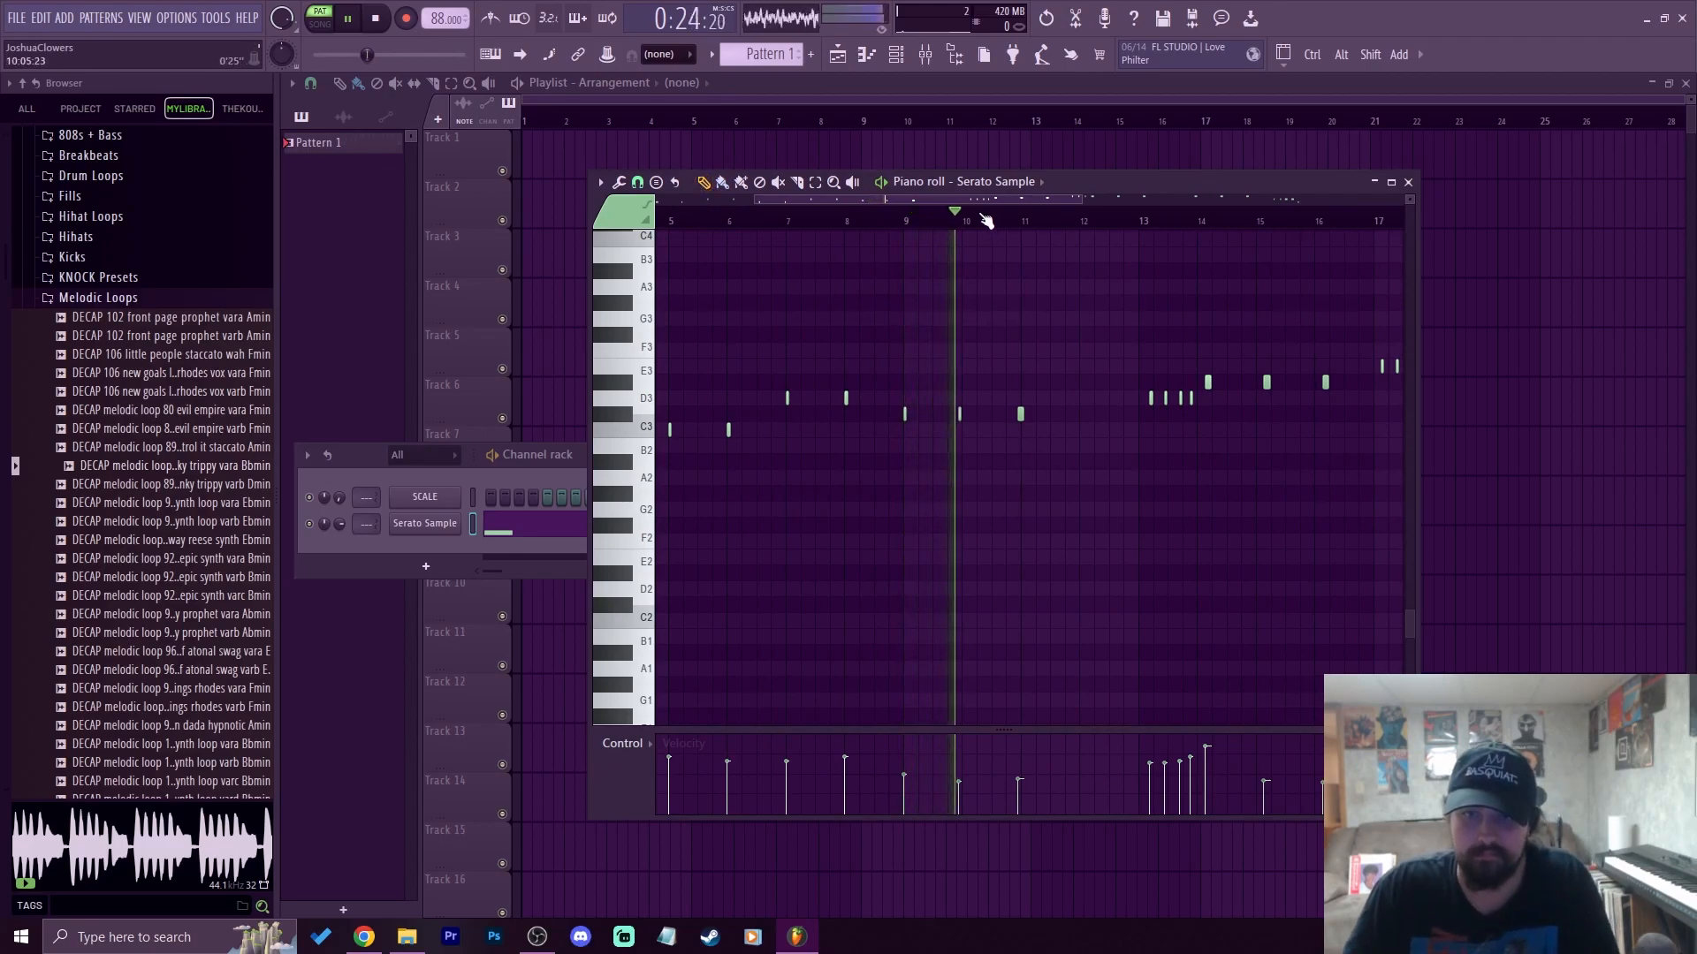
pyautogui.scroll(3, 982, 215)
pyautogui.press('space')
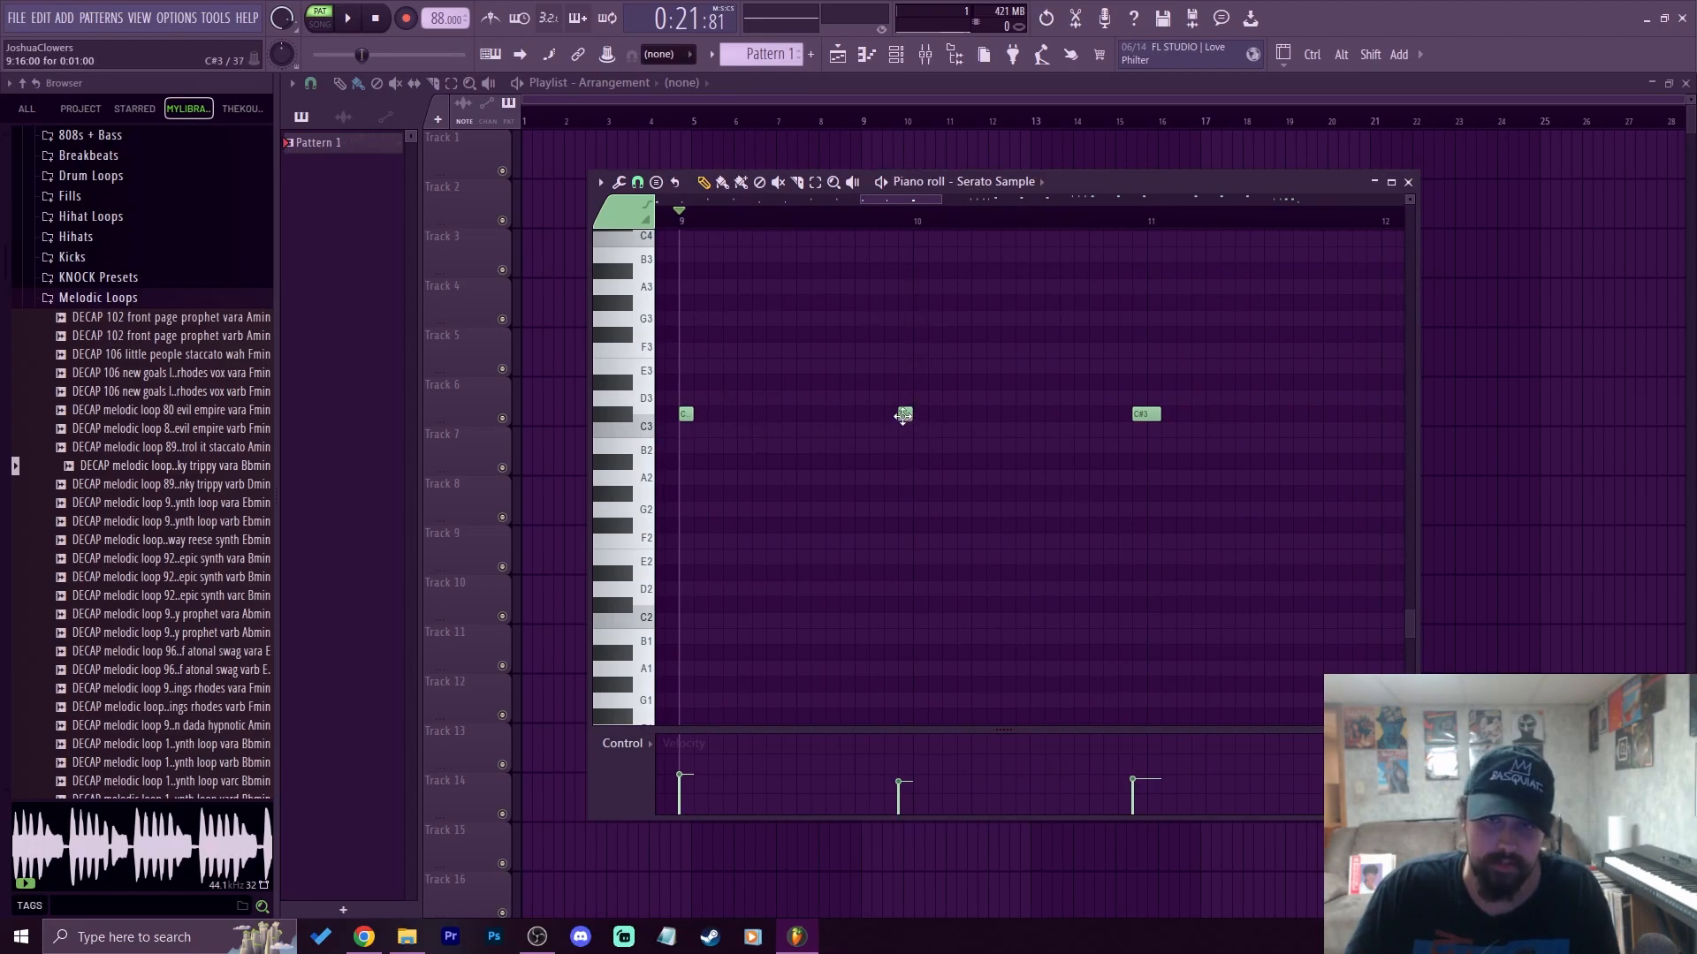
# Move the second and third C#3 notes onto the starts of bars 10 and 11, and play back the section
pyautogui.moveTo(904, 417); pyautogui.dragTo(919, 416)
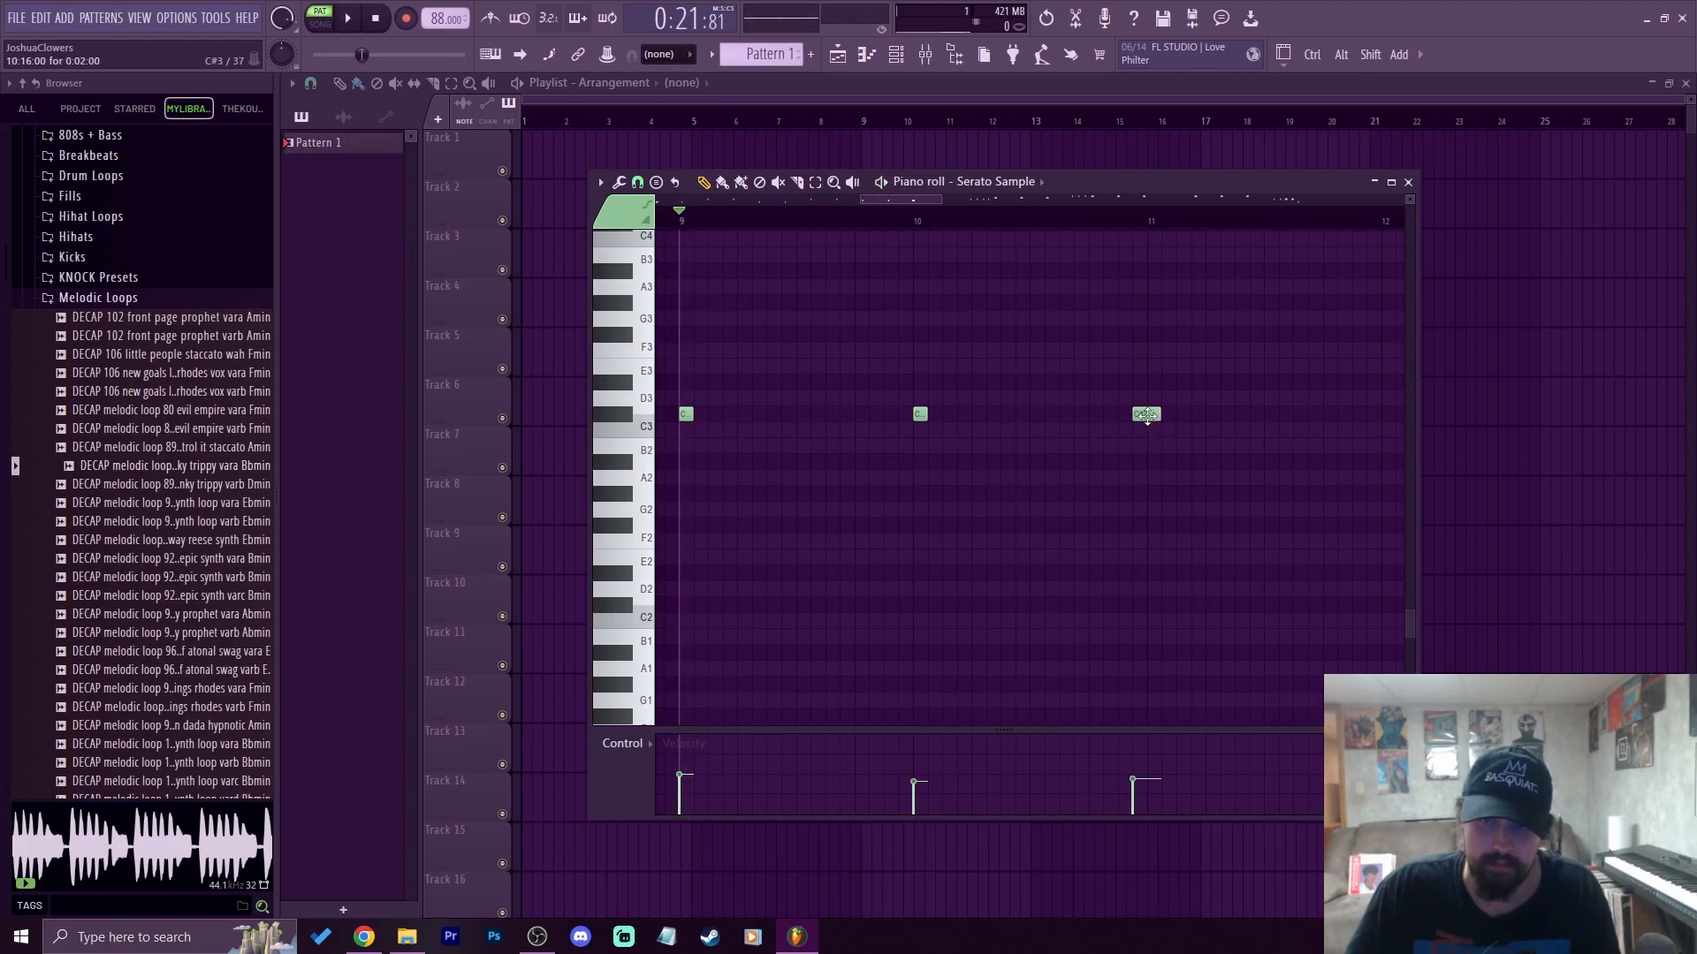
pyautogui.moveTo(1146, 415); pyautogui.dragTo(1161, 416)
pyautogui.press('space')
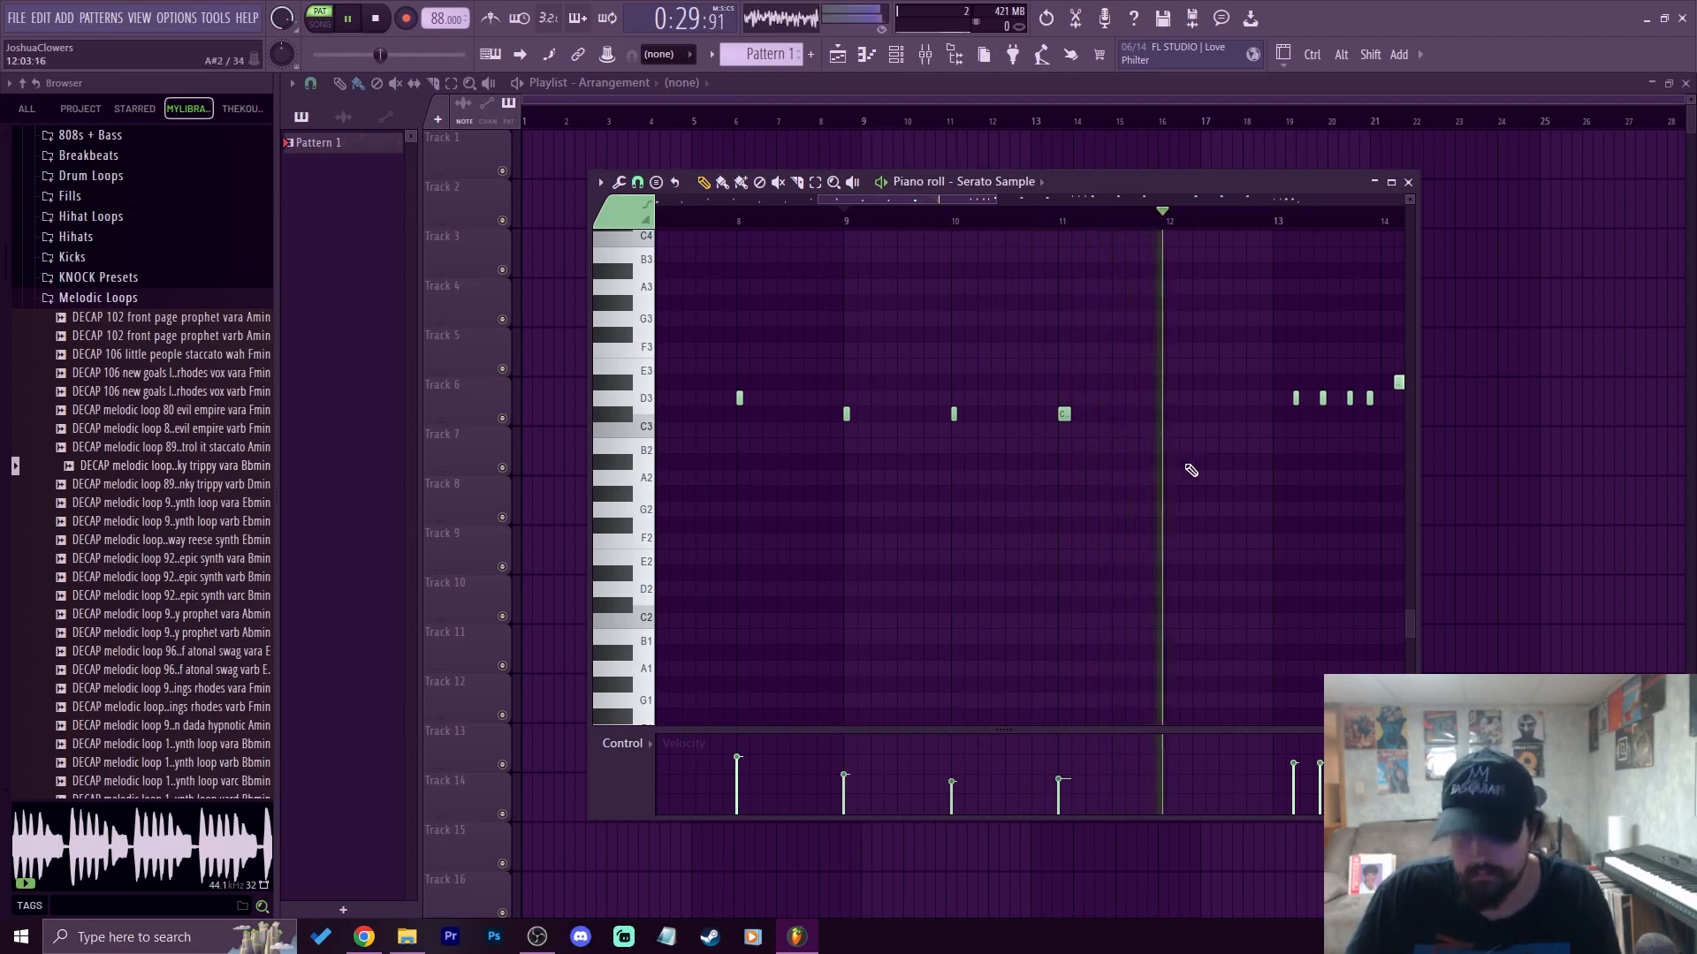
# Move the four D3 notes together earlier so that the first one starts on bar 13
pyautogui.scroll(-2, 1095, 220)
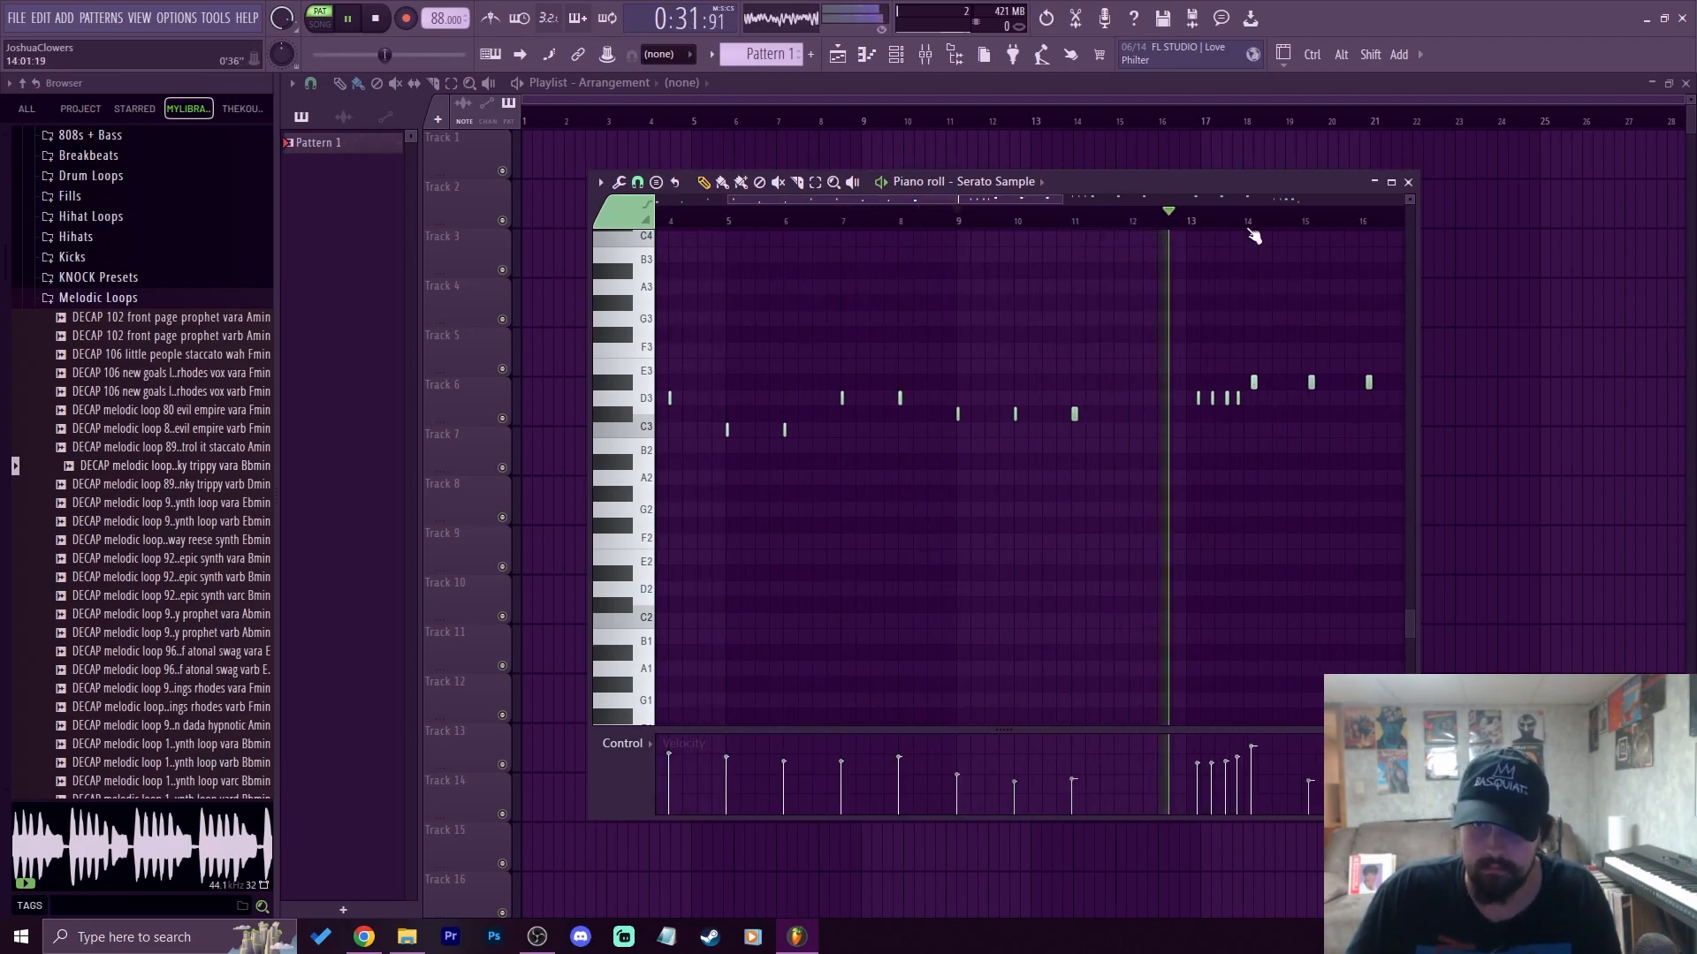
pyautogui.click(1091, 221)
pyautogui.press('space')
pyautogui.moveTo(1136, 424); pyautogui.dragTo(1238, 391)
pyautogui.scroll(3, 1213, 226)
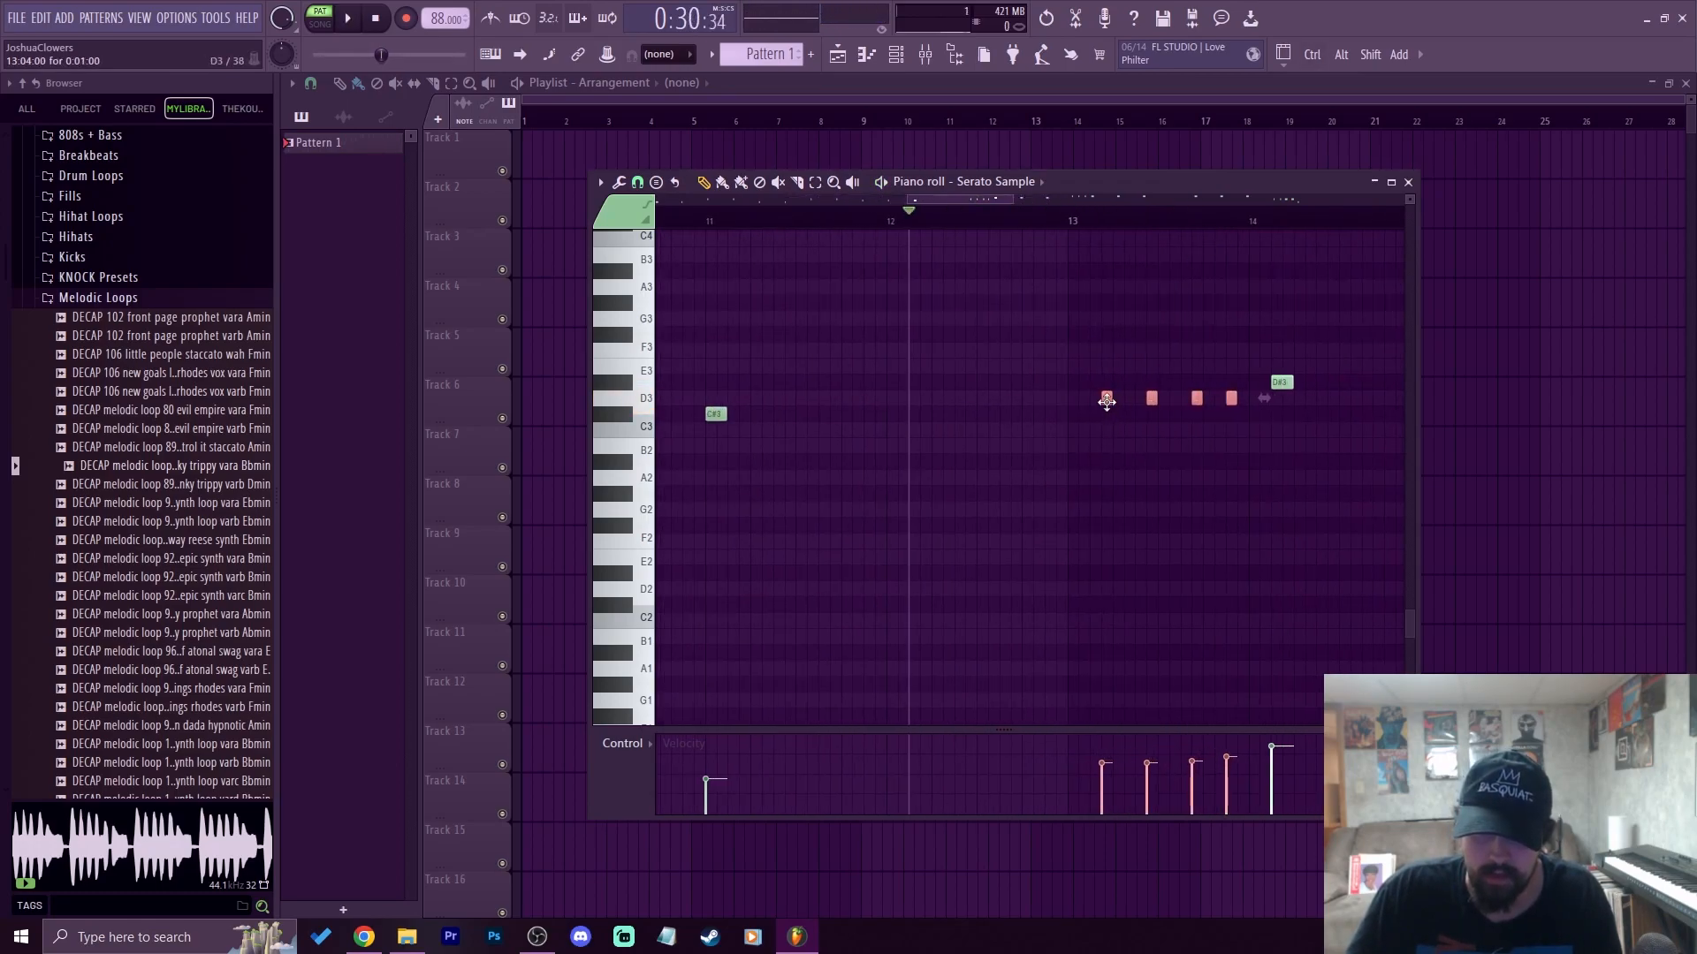
pyautogui.click(1093, 438)
pyautogui.moveTo(1057, 446); pyautogui.dragTo(1264, 363)
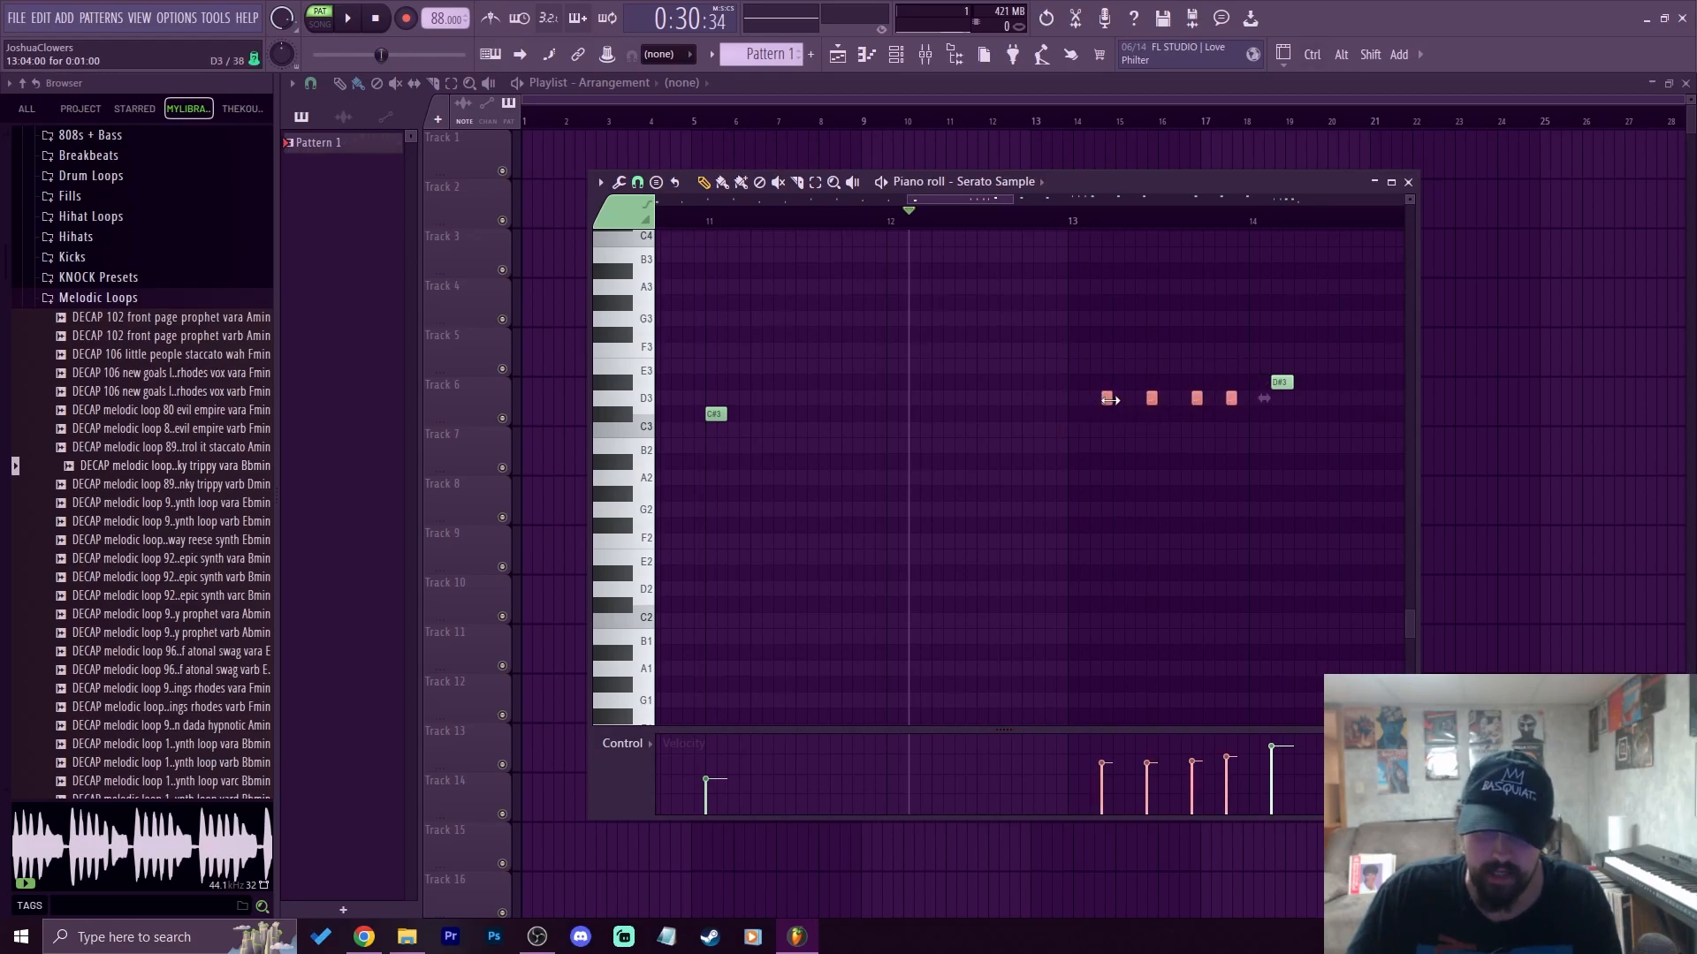
pyautogui.moveTo(1108, 399); pyautogui.dragTo(1073, 398)
pyautogui.click(1145, 452)
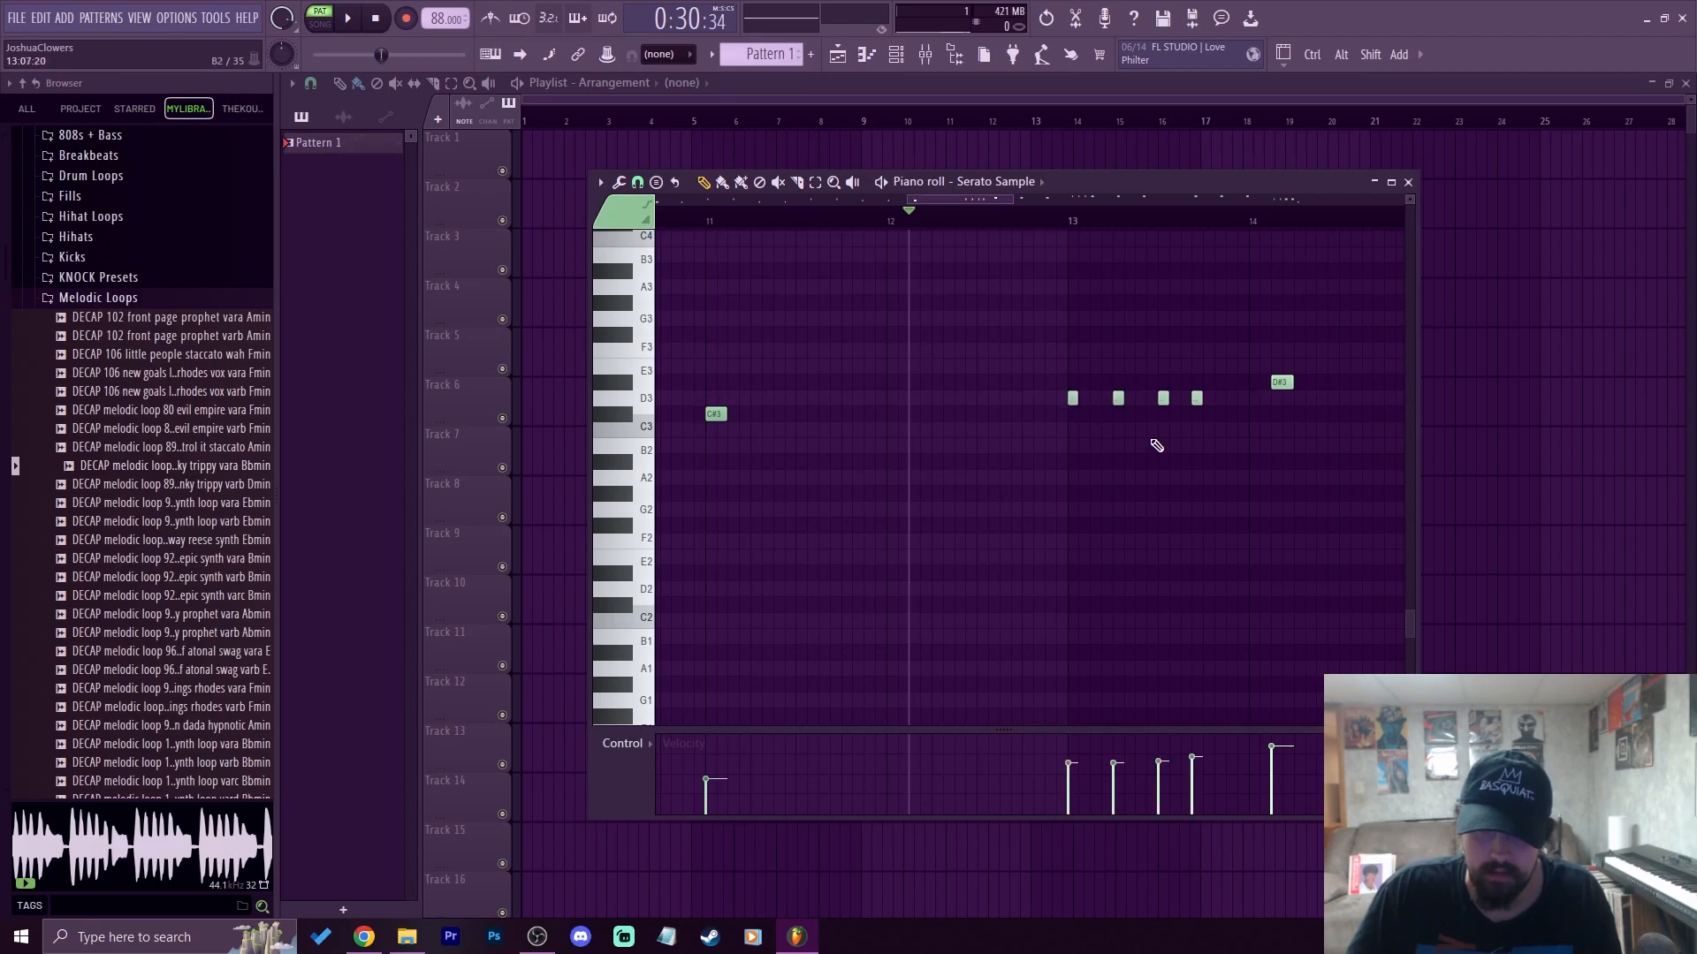
# Shift the fourth D3 note slightly later to match the spacing of the others, and play back from bar 11
pyautogui.moveTo(1196, 400); pyautogui.dragTo(1208, 399)
pyautogui.press('space')
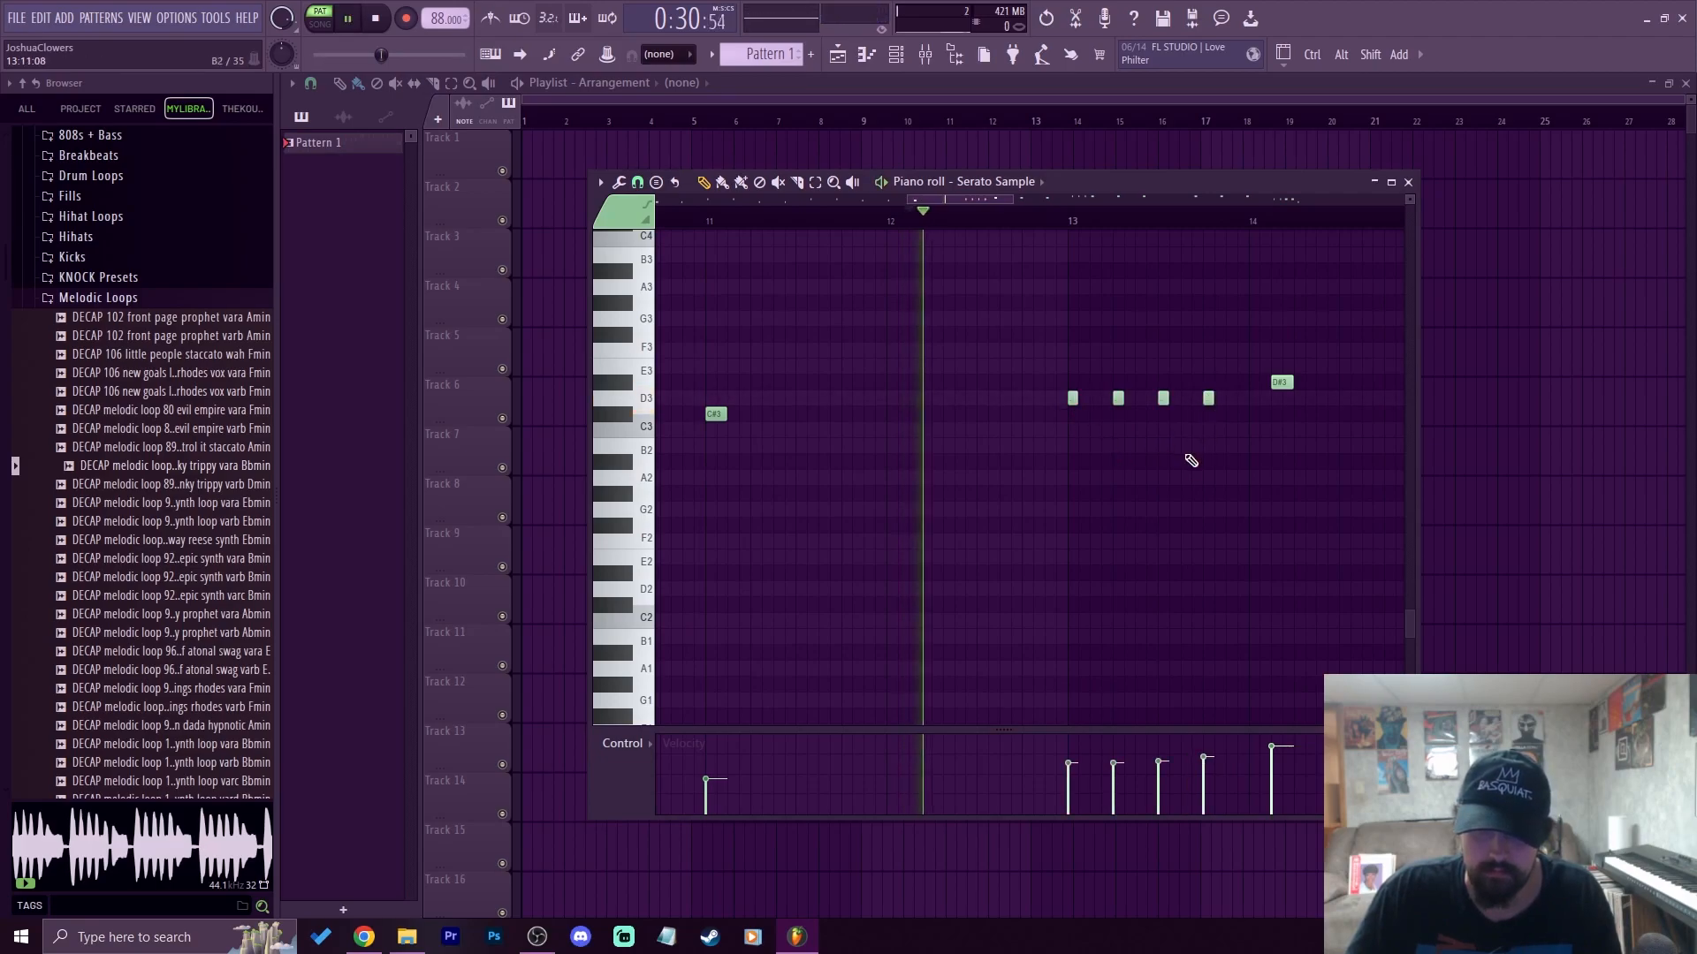
pyautogui.scroll(-3, 1071, 217)
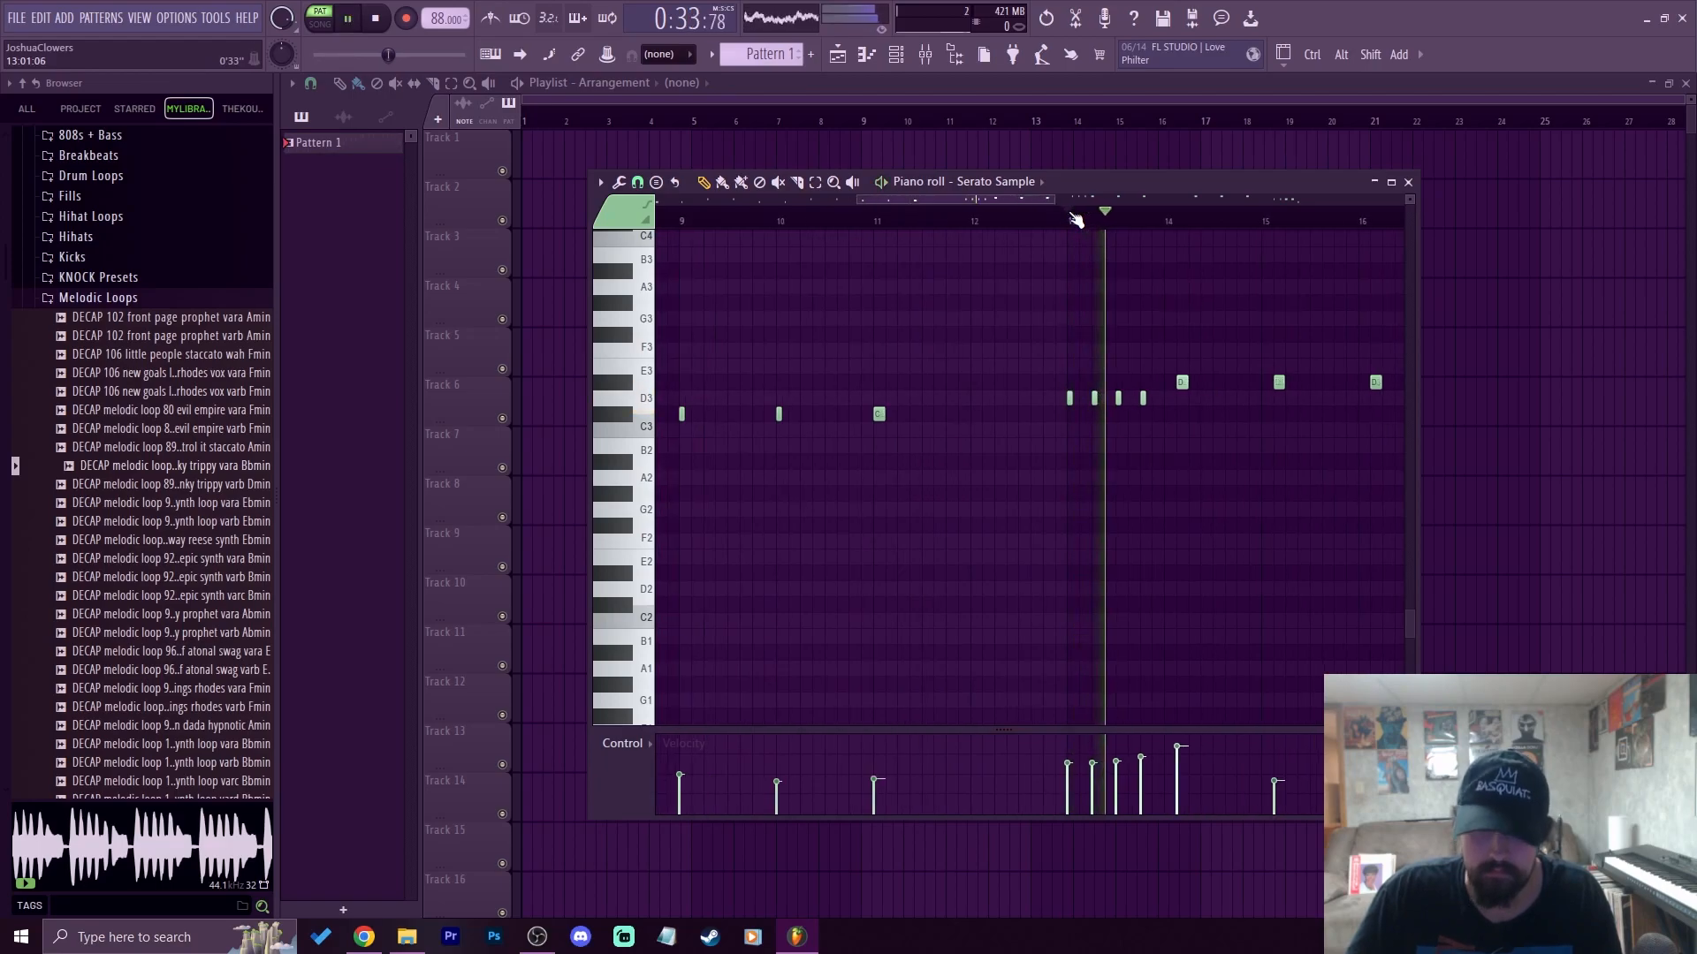
pyautogui.click(883, 220)
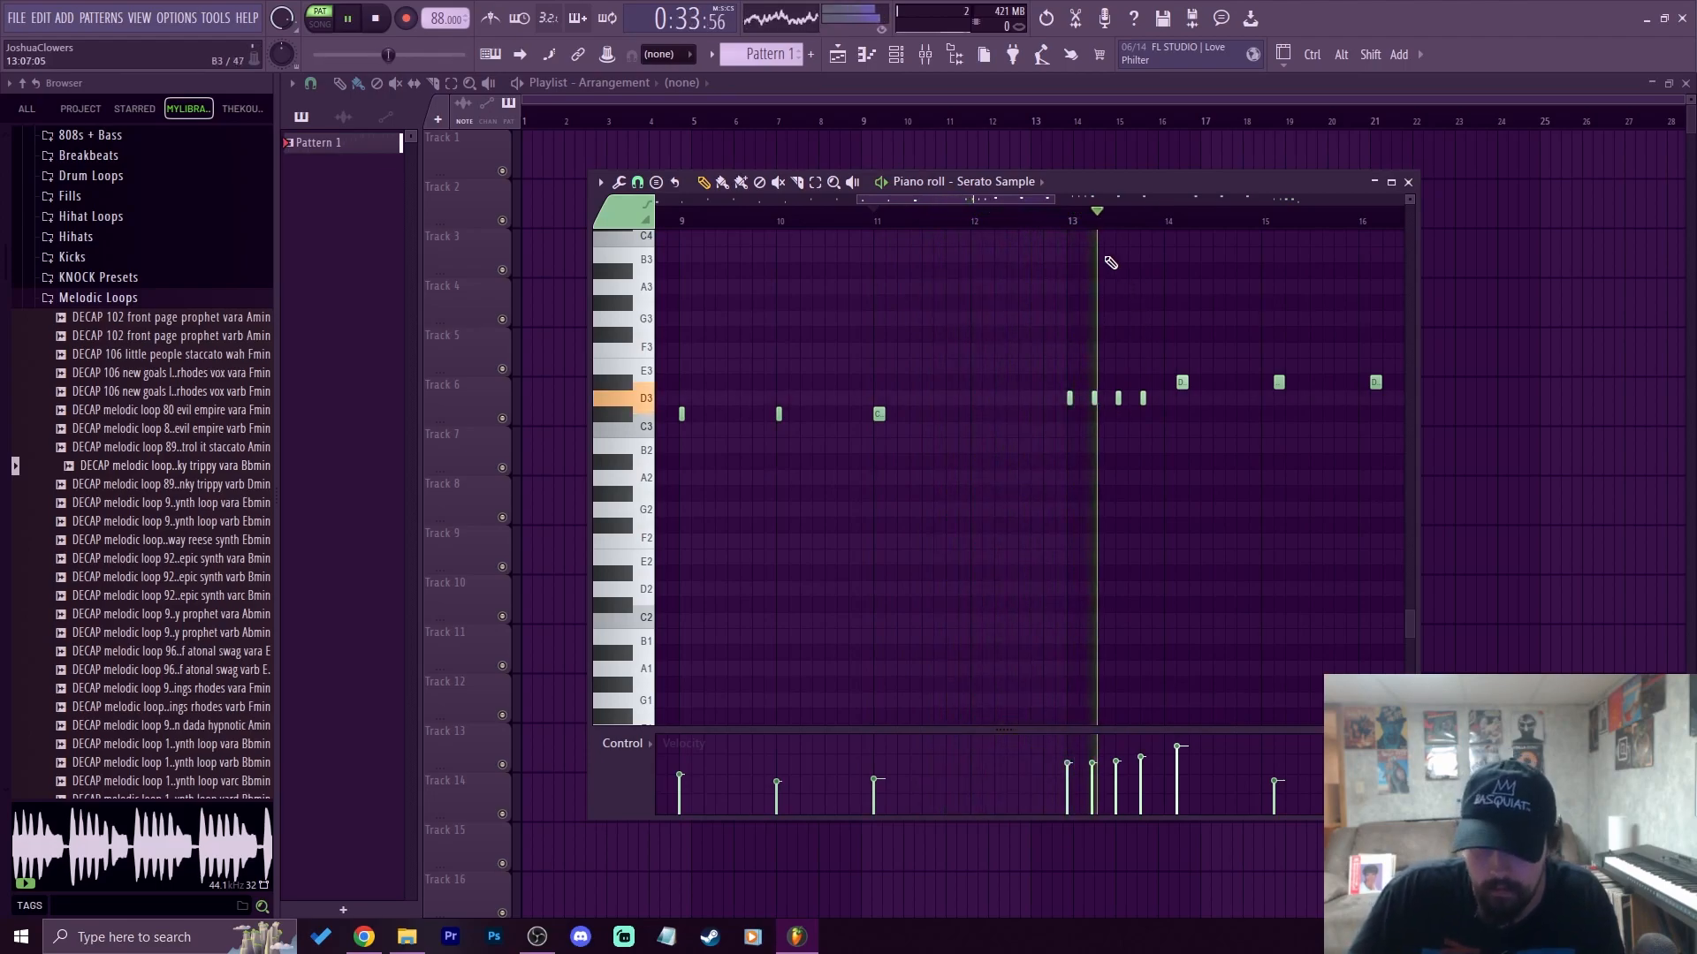
pyautogui.scroll(-3, 1049, 220)
pyautogui.scroll(4, 1231, 220)
pyautogui.press('space')
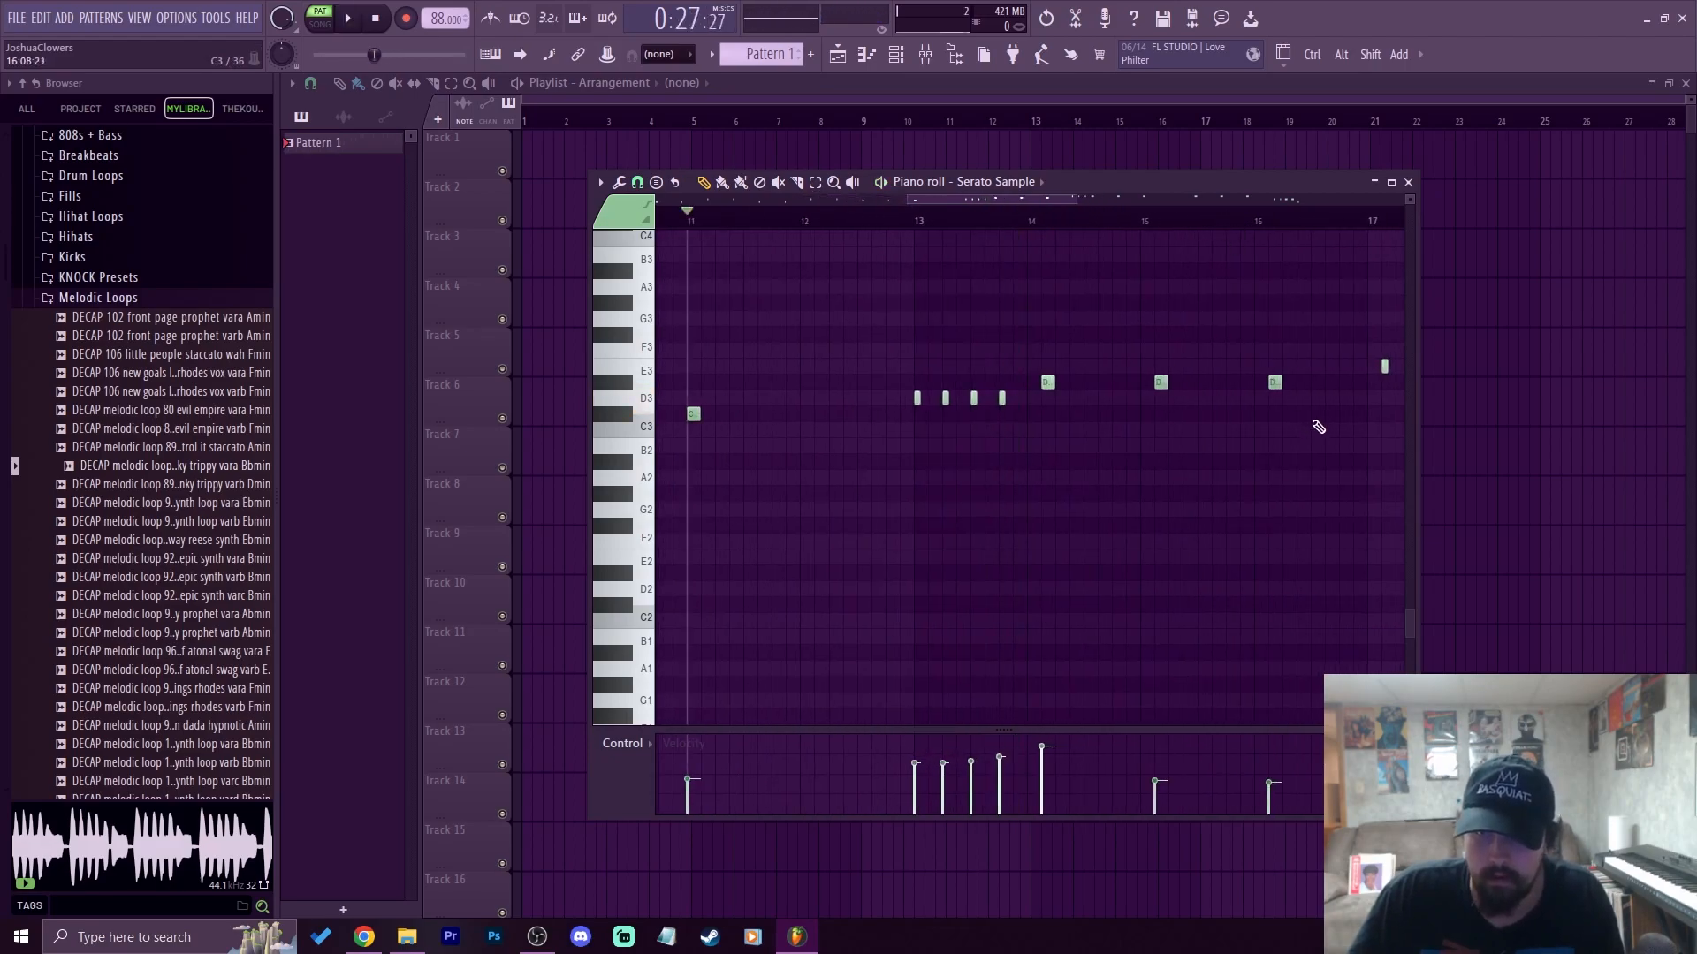
# Move the three D#3 notes together earlier onto the starts of bars 14, 15 and 16, and play back from bar 13
pyautogui.scroll(-2, 1243, 238)
pyautogui.scroll(2, 1280, 232)
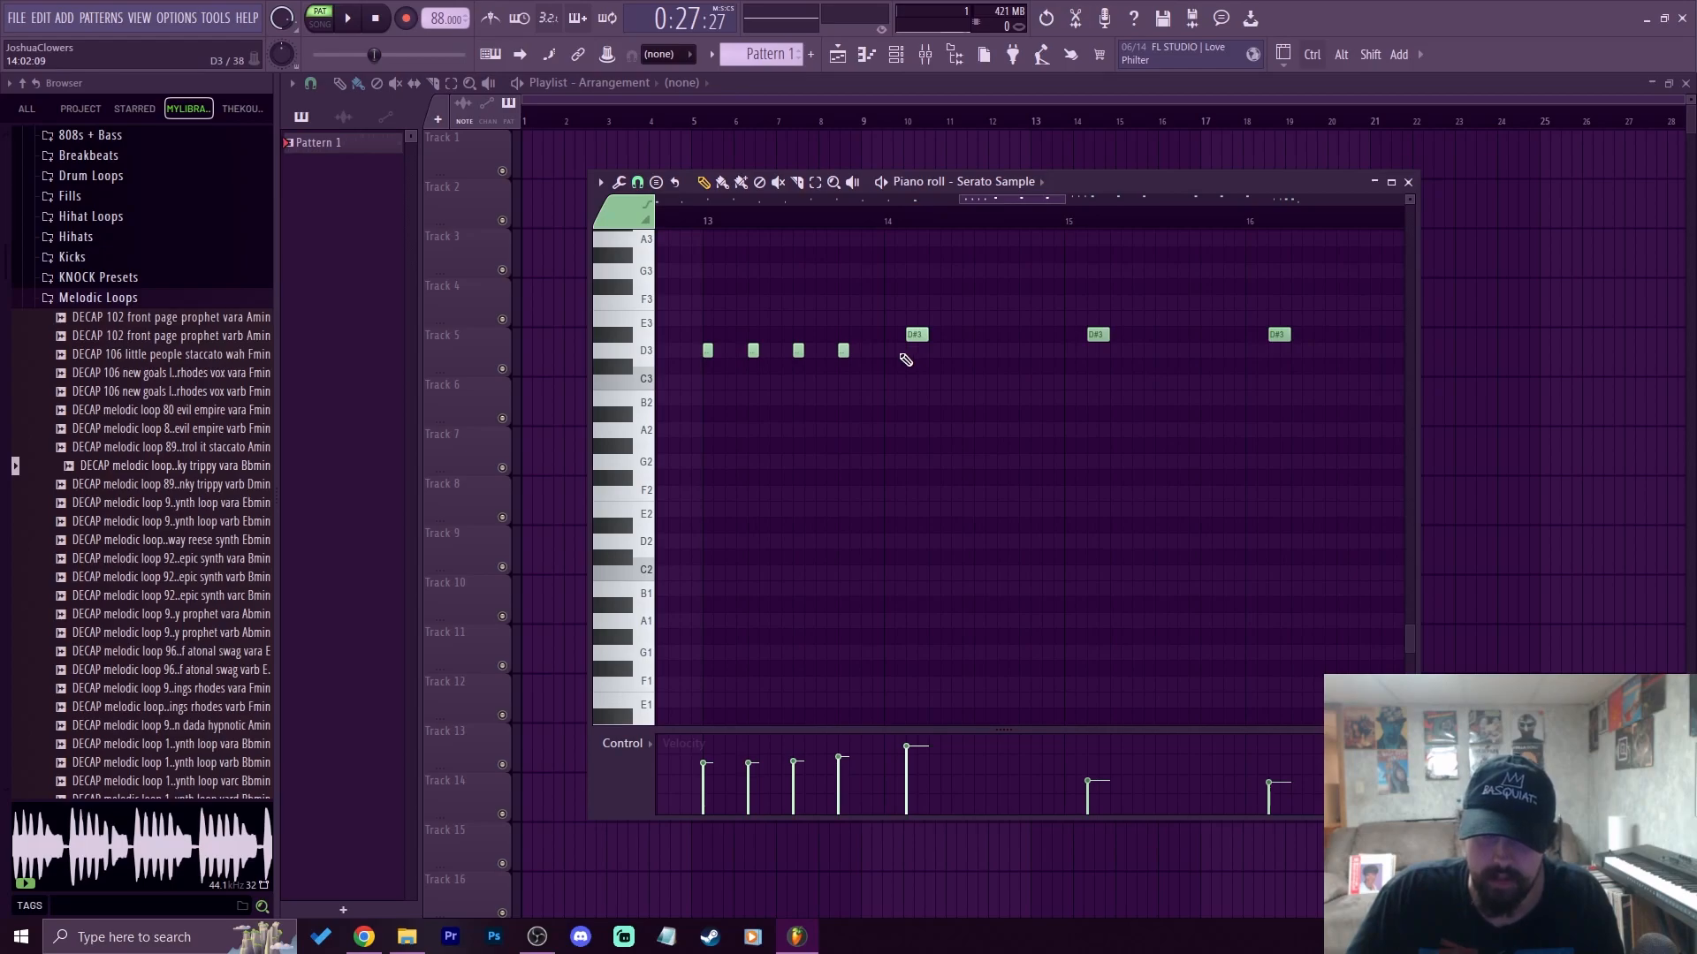
pyautogui.moveTo(896, 355); pyautogui.dragTo(1332, 295)
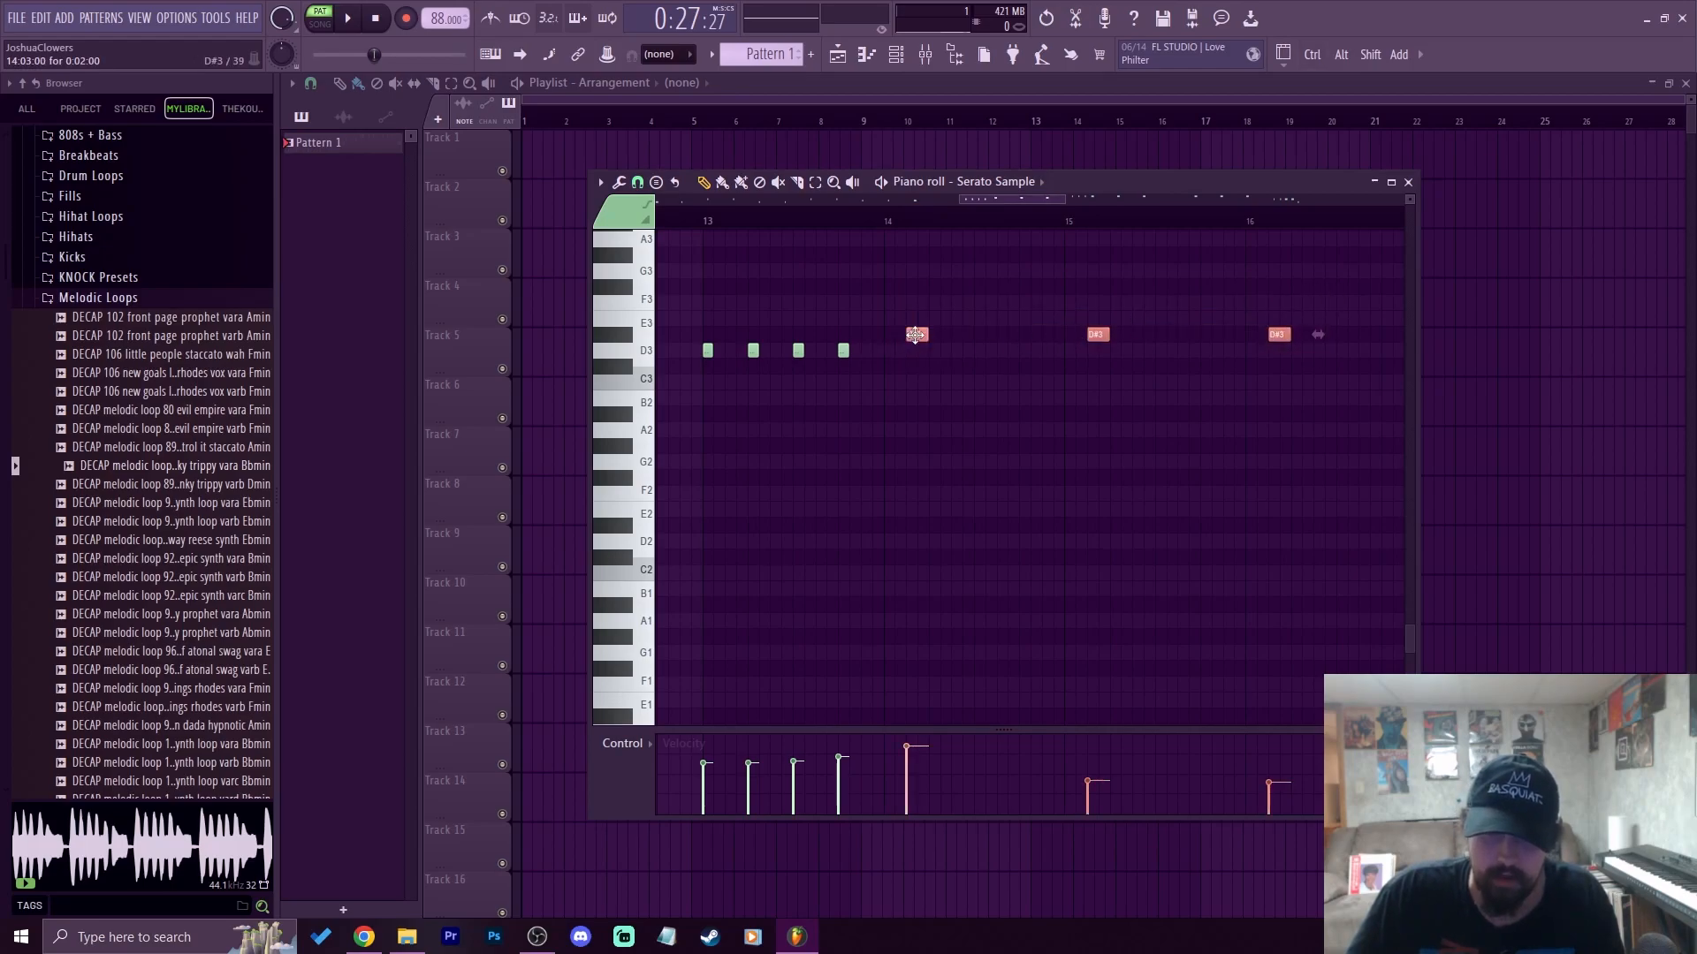
pyautogui.moveTo(916, 334); pyautogui.dragTo(896, 335)
pyautogui.keyDown('ctrl'); pyautogui.click(1017, 418); pyautogui.keyUp('ctrl')
pyautogui.press('space')
pyautogui.click(707, 221)
pyautogui.scroll(-1, 707, 221)
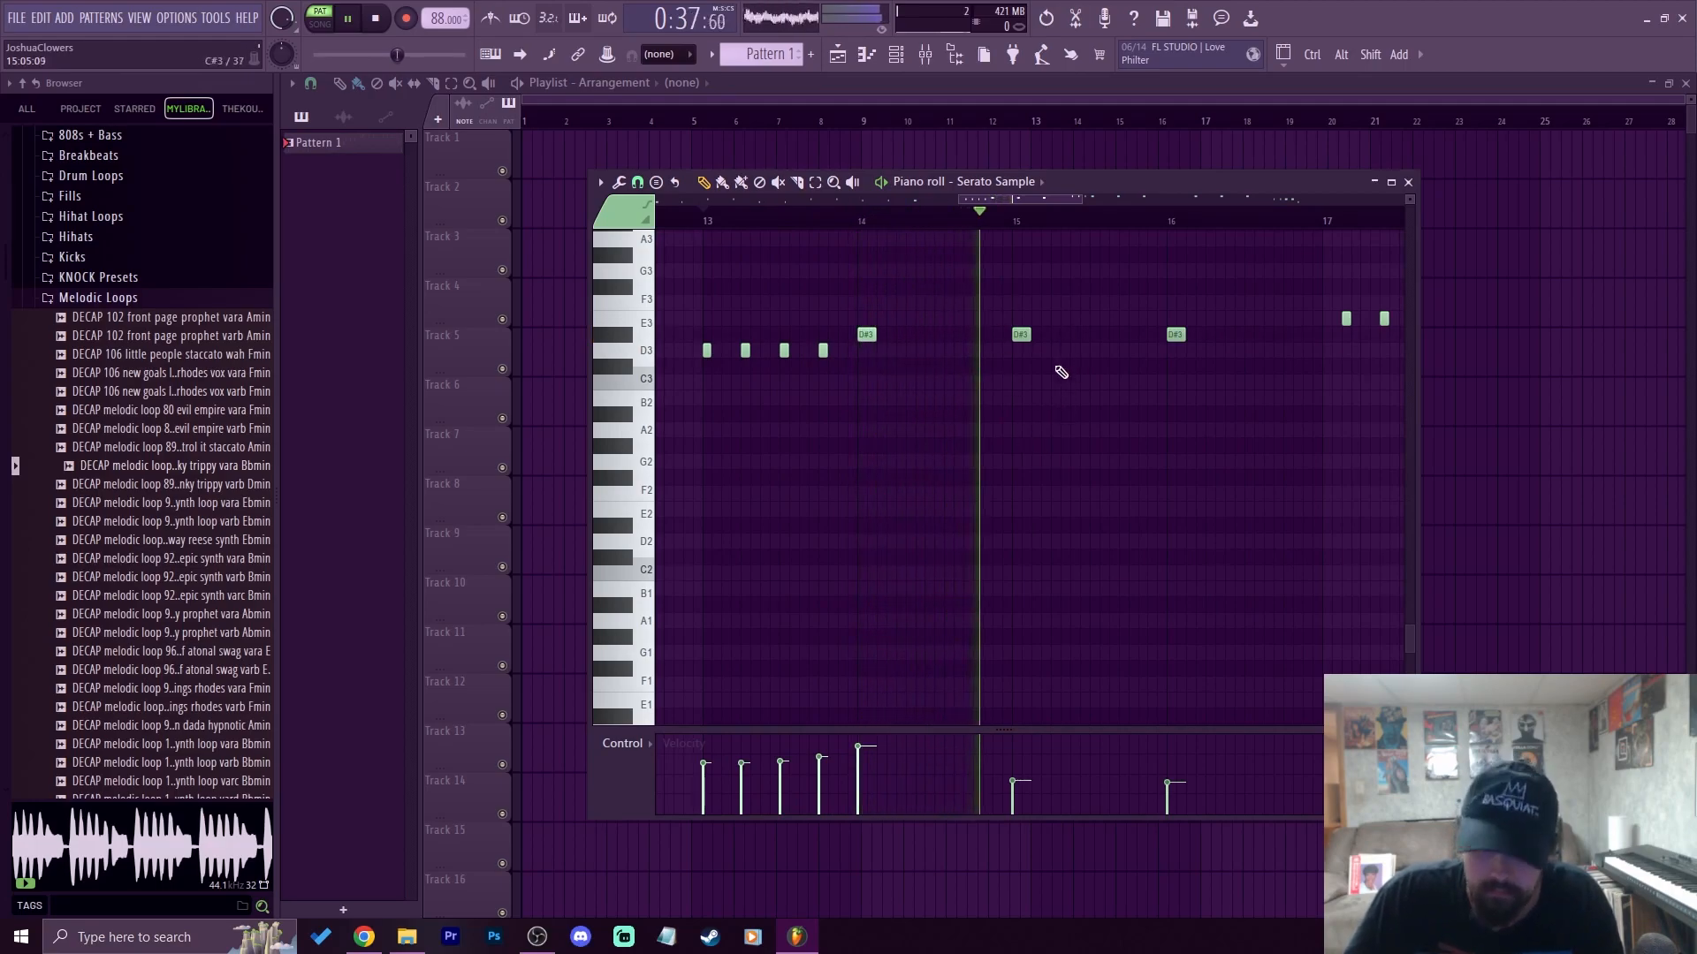
pyautogui.press('space')
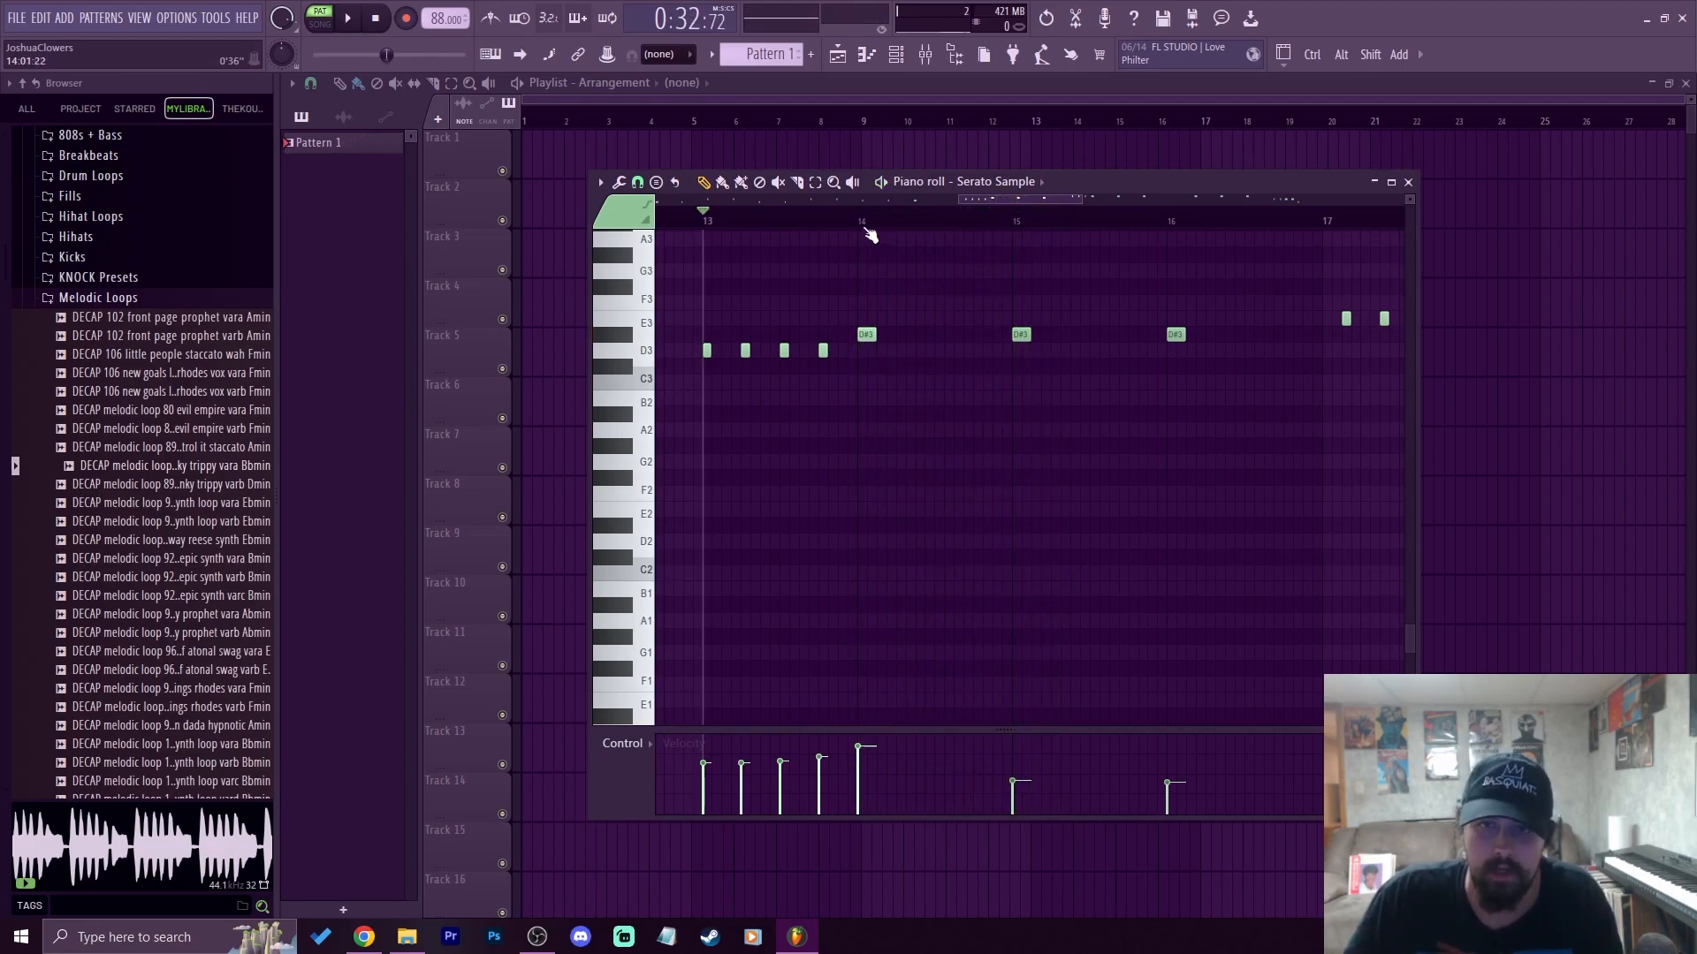
# Inspect the alignment of the D3 and D#3 notes with bars 13 to 15 and play back the D3 notes
pyautogui.scroll(4, 870, 232)
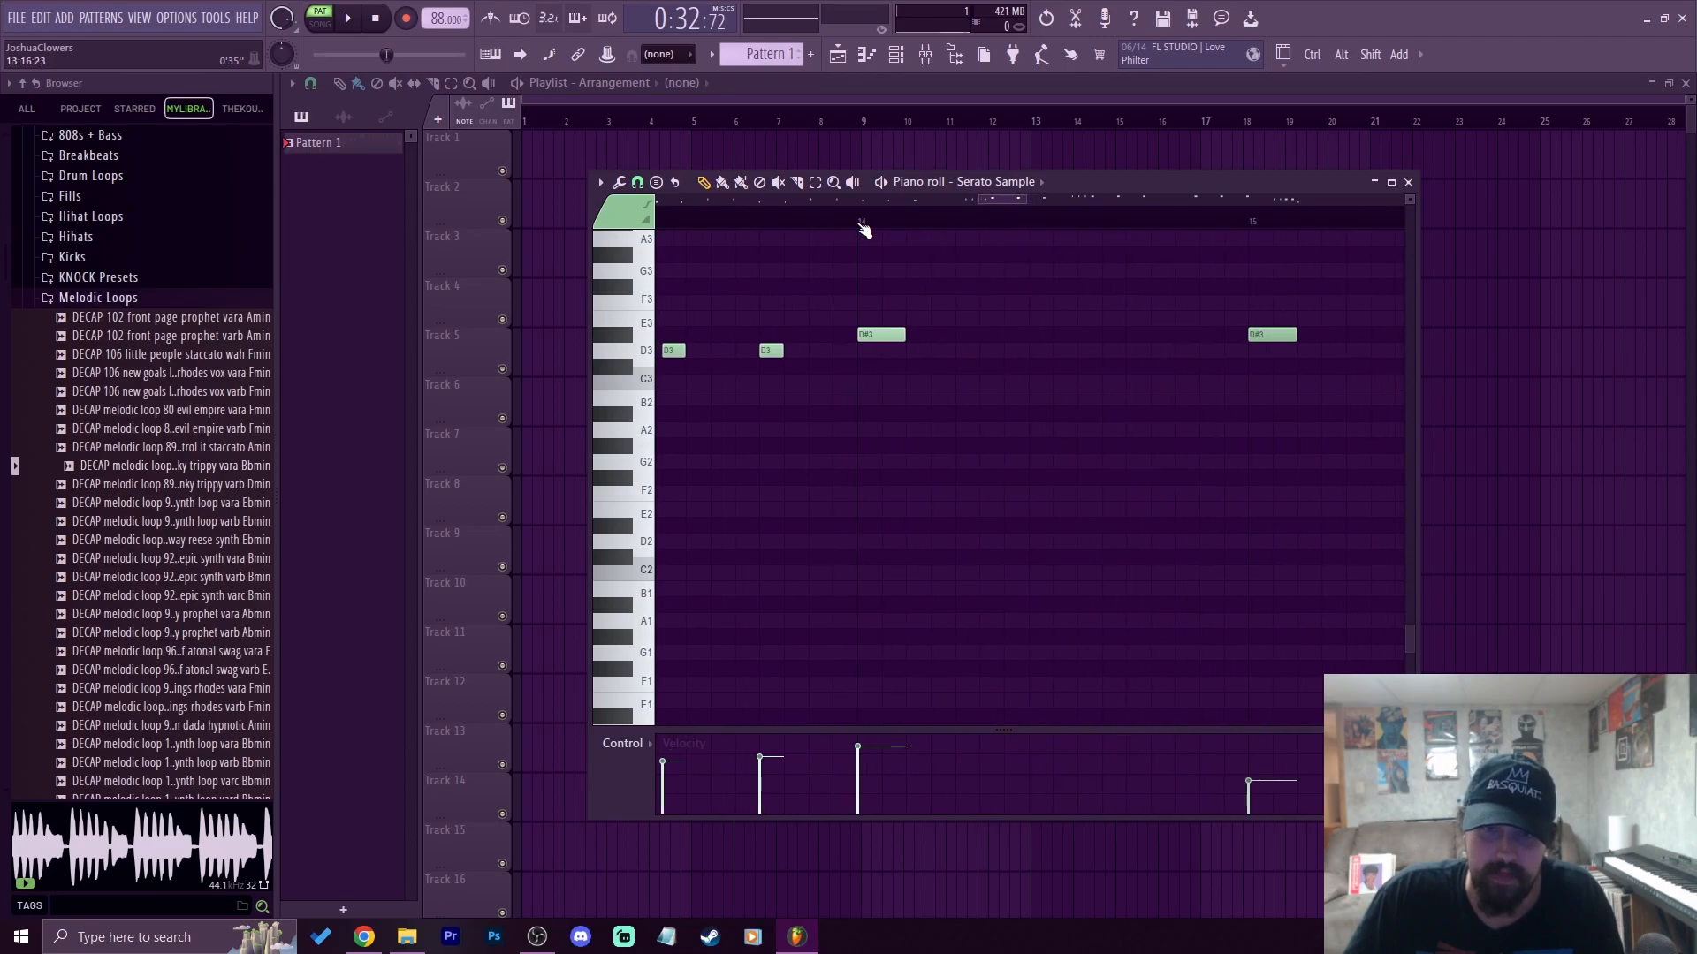
pyautogui.scroll(2, 864, 231)
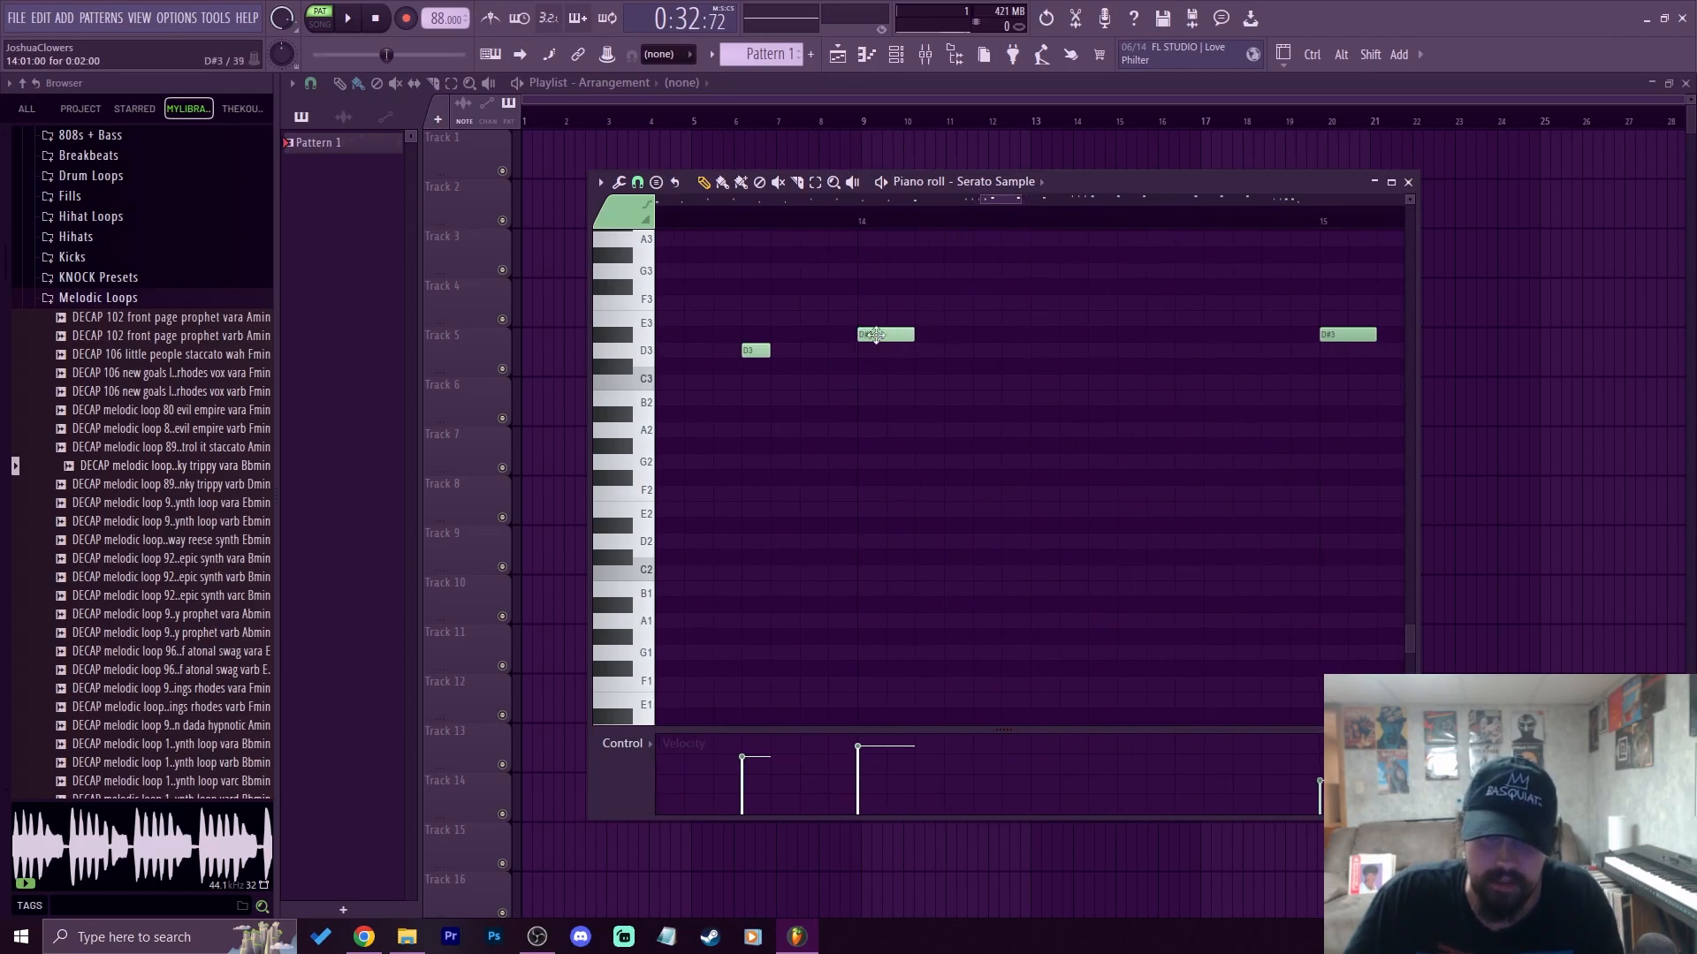
pyautogui.scroll(-3, 863, 227)
pyautogui.scroll(-10, 1202, 231)
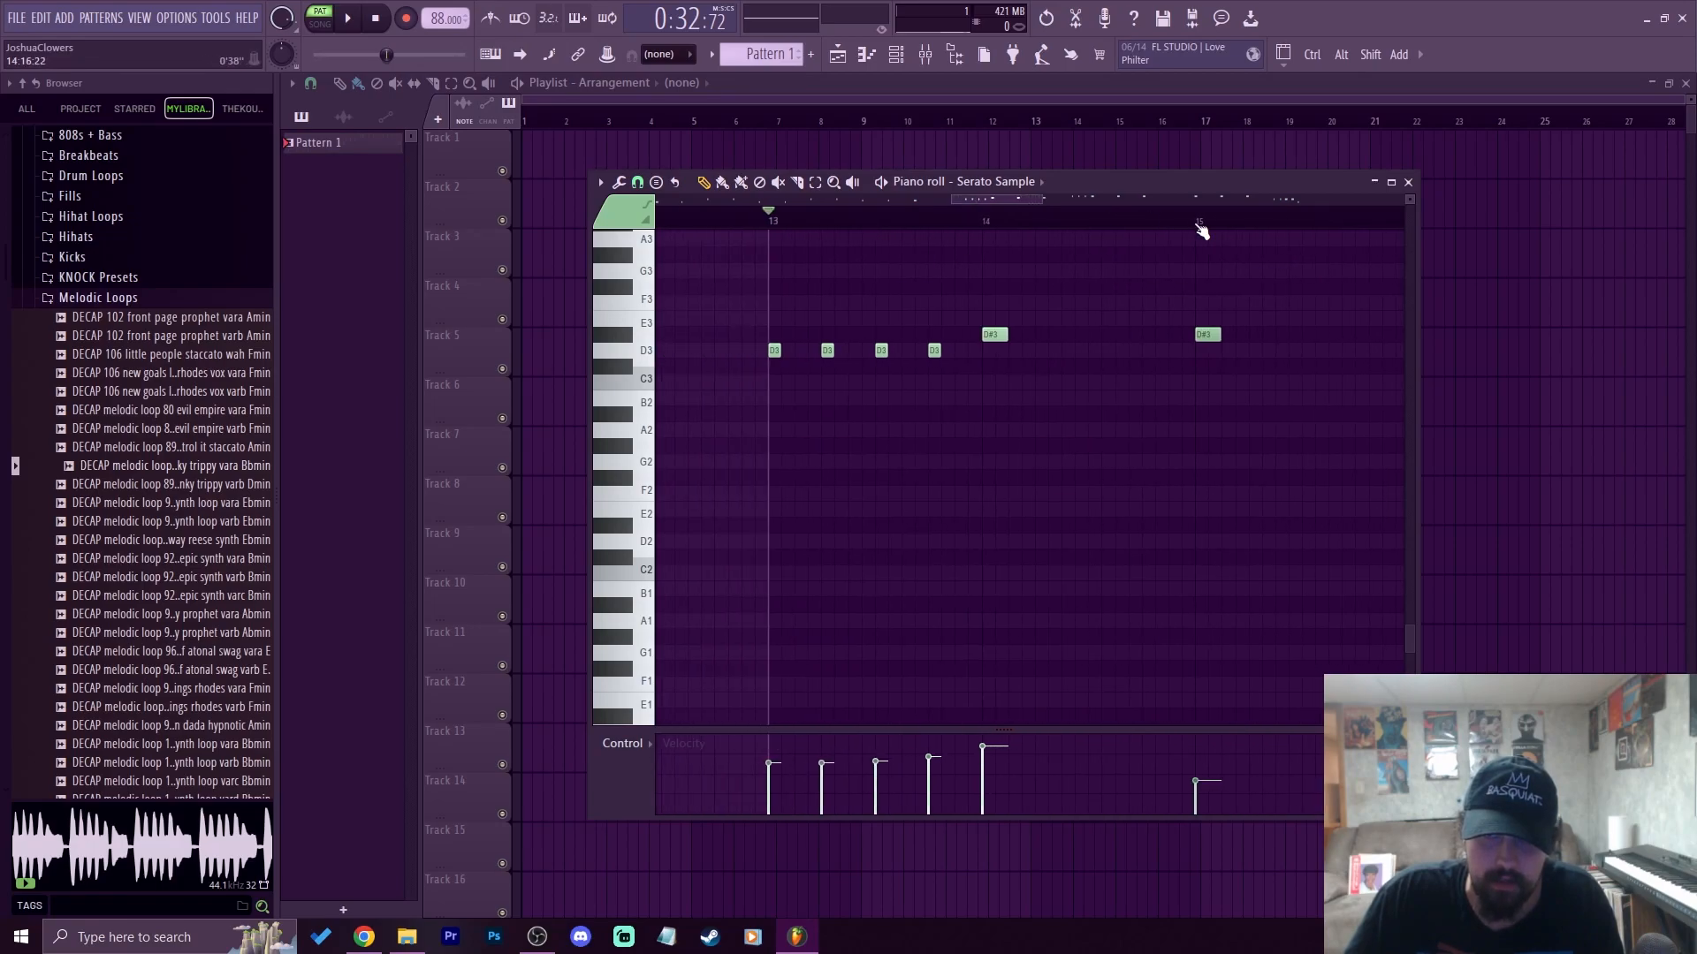
pyautogui.scroll(4, 1013, 216)
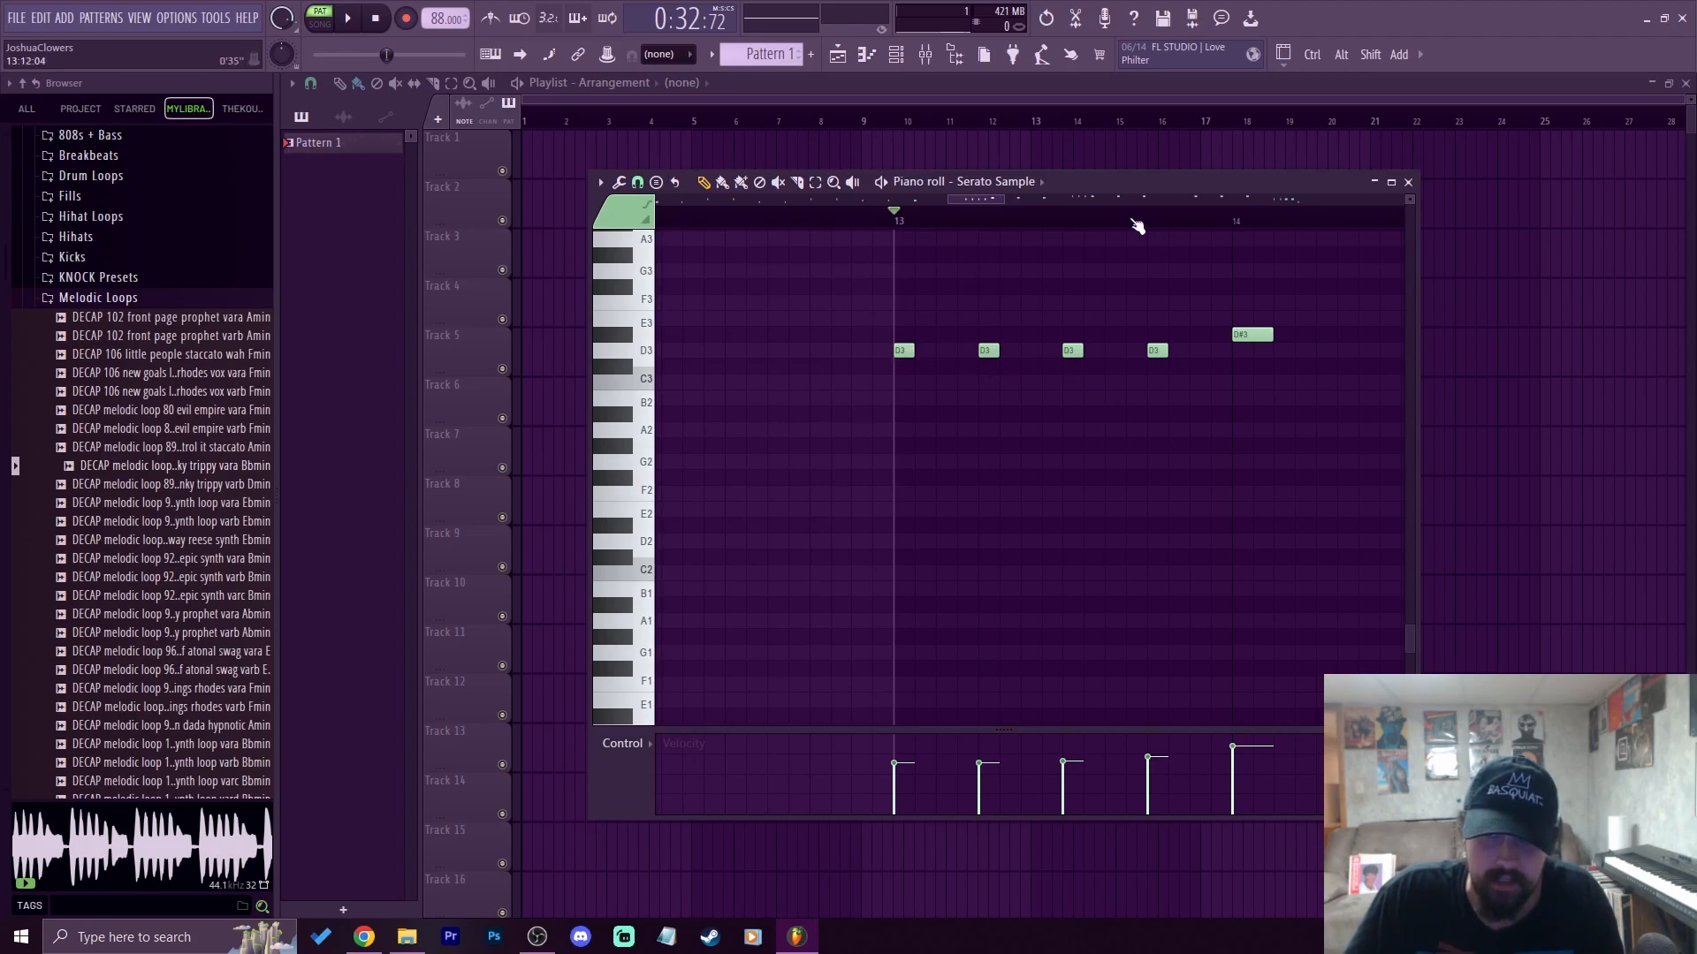
pyautogui.scroll(3, 1132, 221)
pyautogui.scroll(-1, 1132, 221)
pyautogui.scroll(-5, 1042, 221)
pyautogui.scroll(-3, 1048, 228)
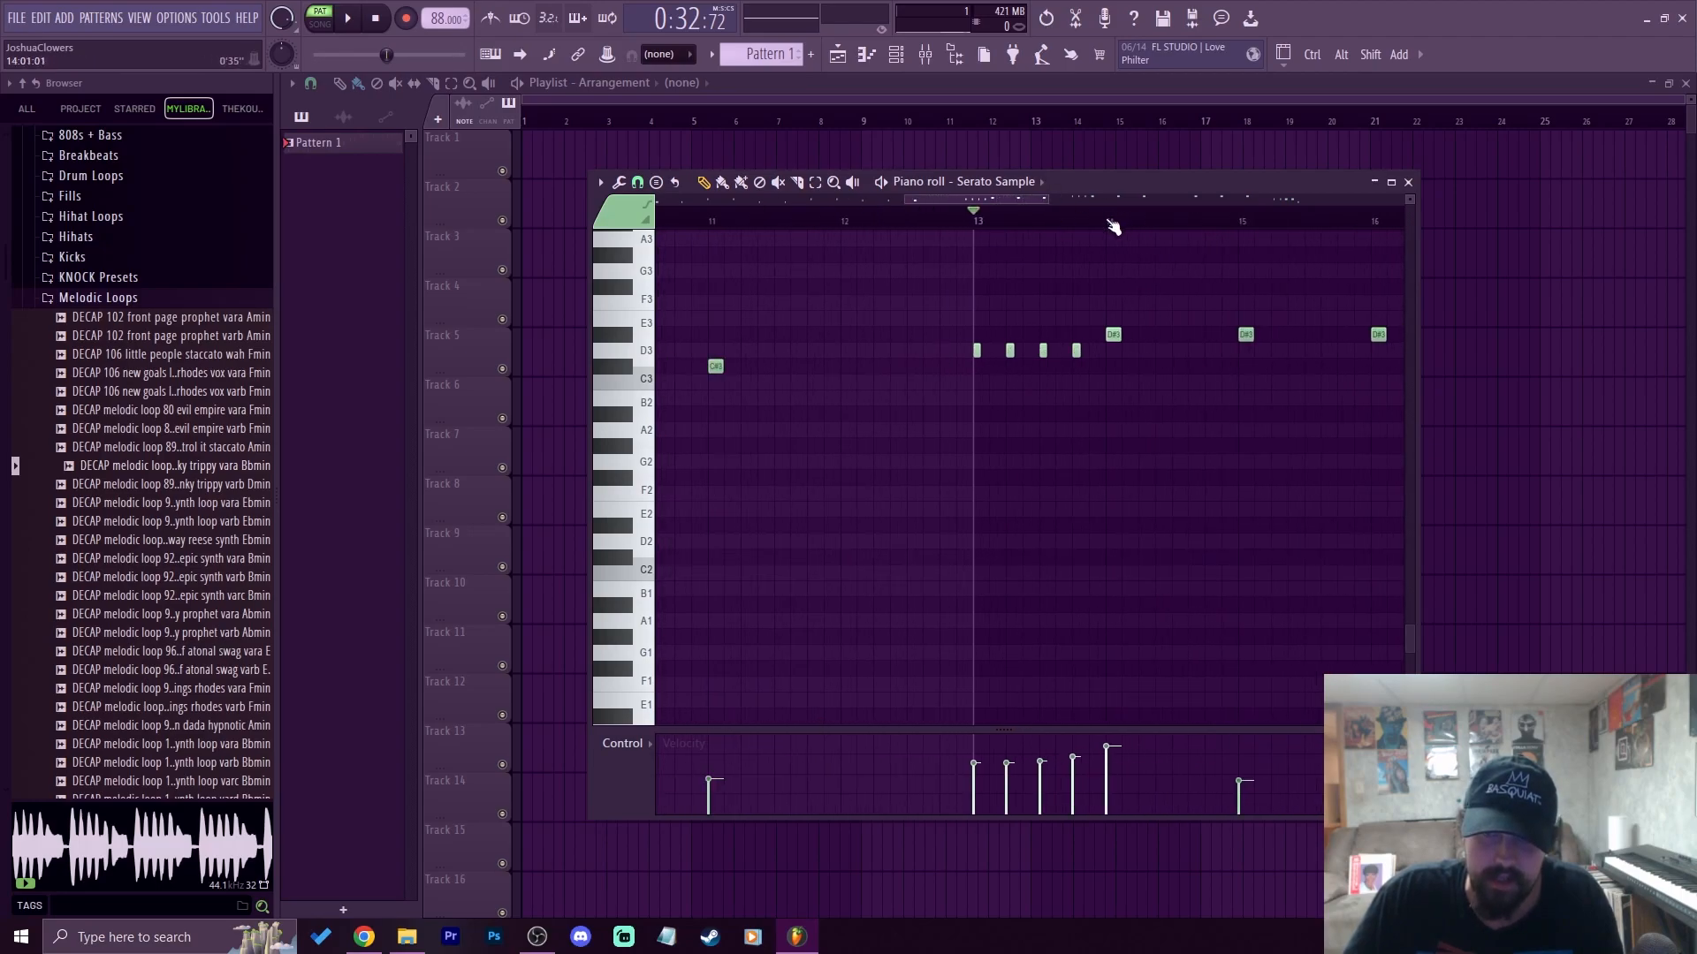
pyautogui.press('space')
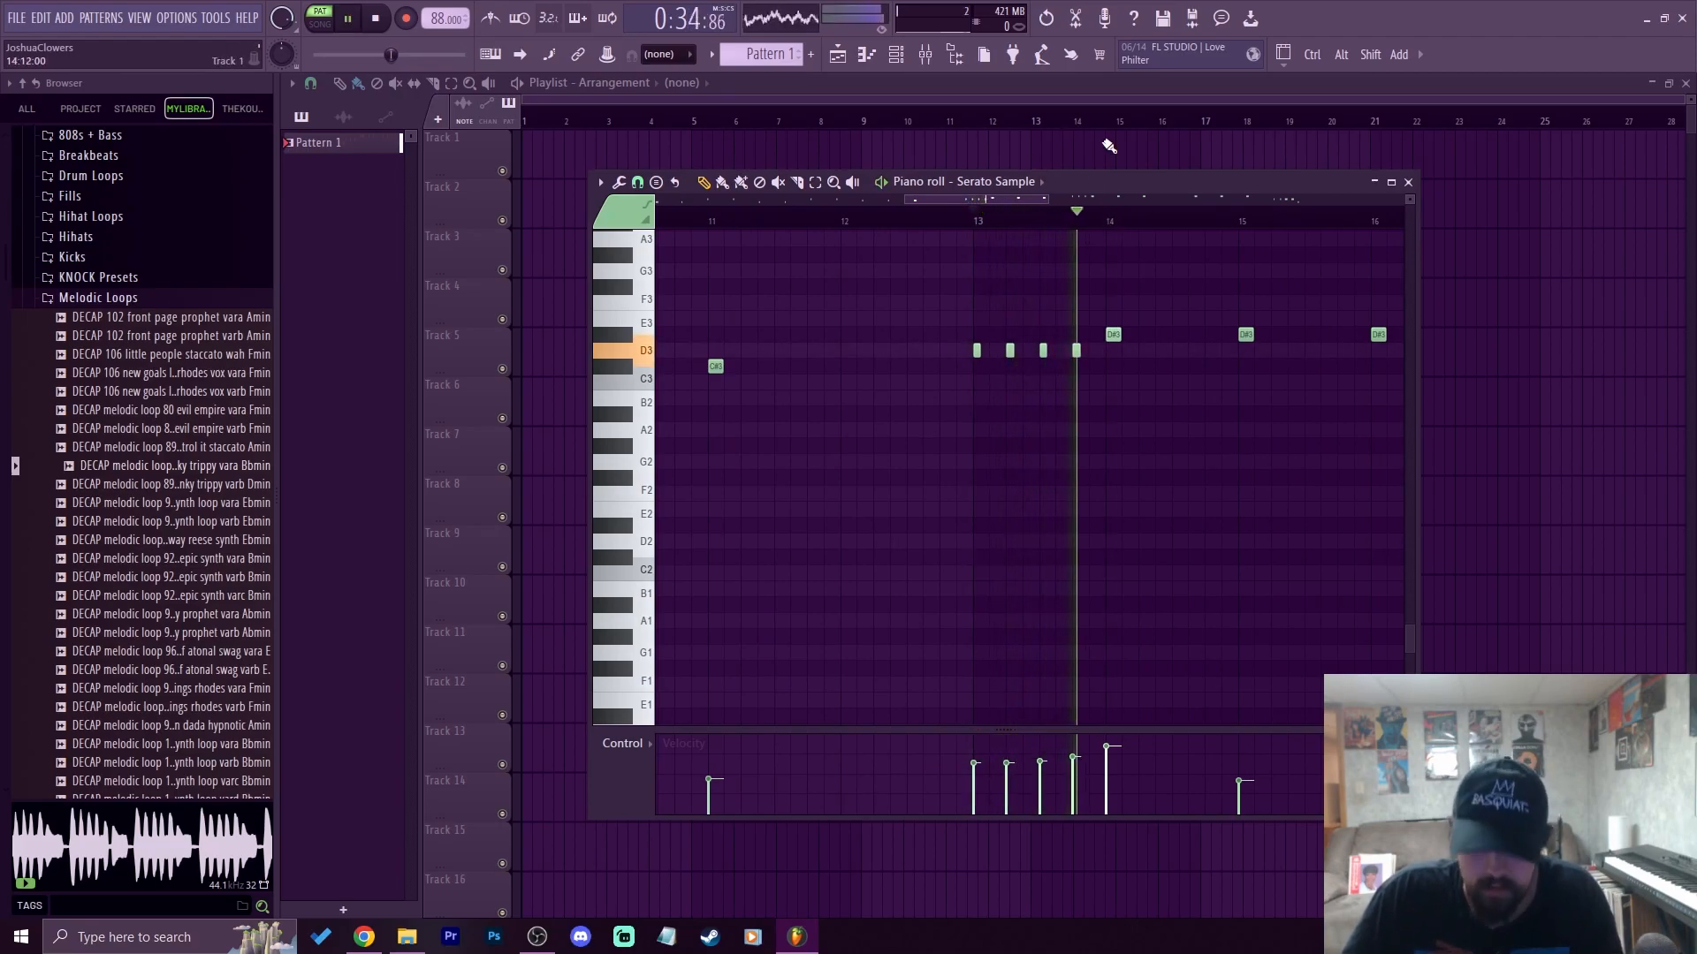
pyautogui.press('space')
# Examine up close how the first D#3 note lines up with the start of bar 14
pyautogui.scroll(-4, 1115, 216)
pyautogui.scroll(2, 1114, 217)
pyautogui.scroll(-3, 1112, 217)
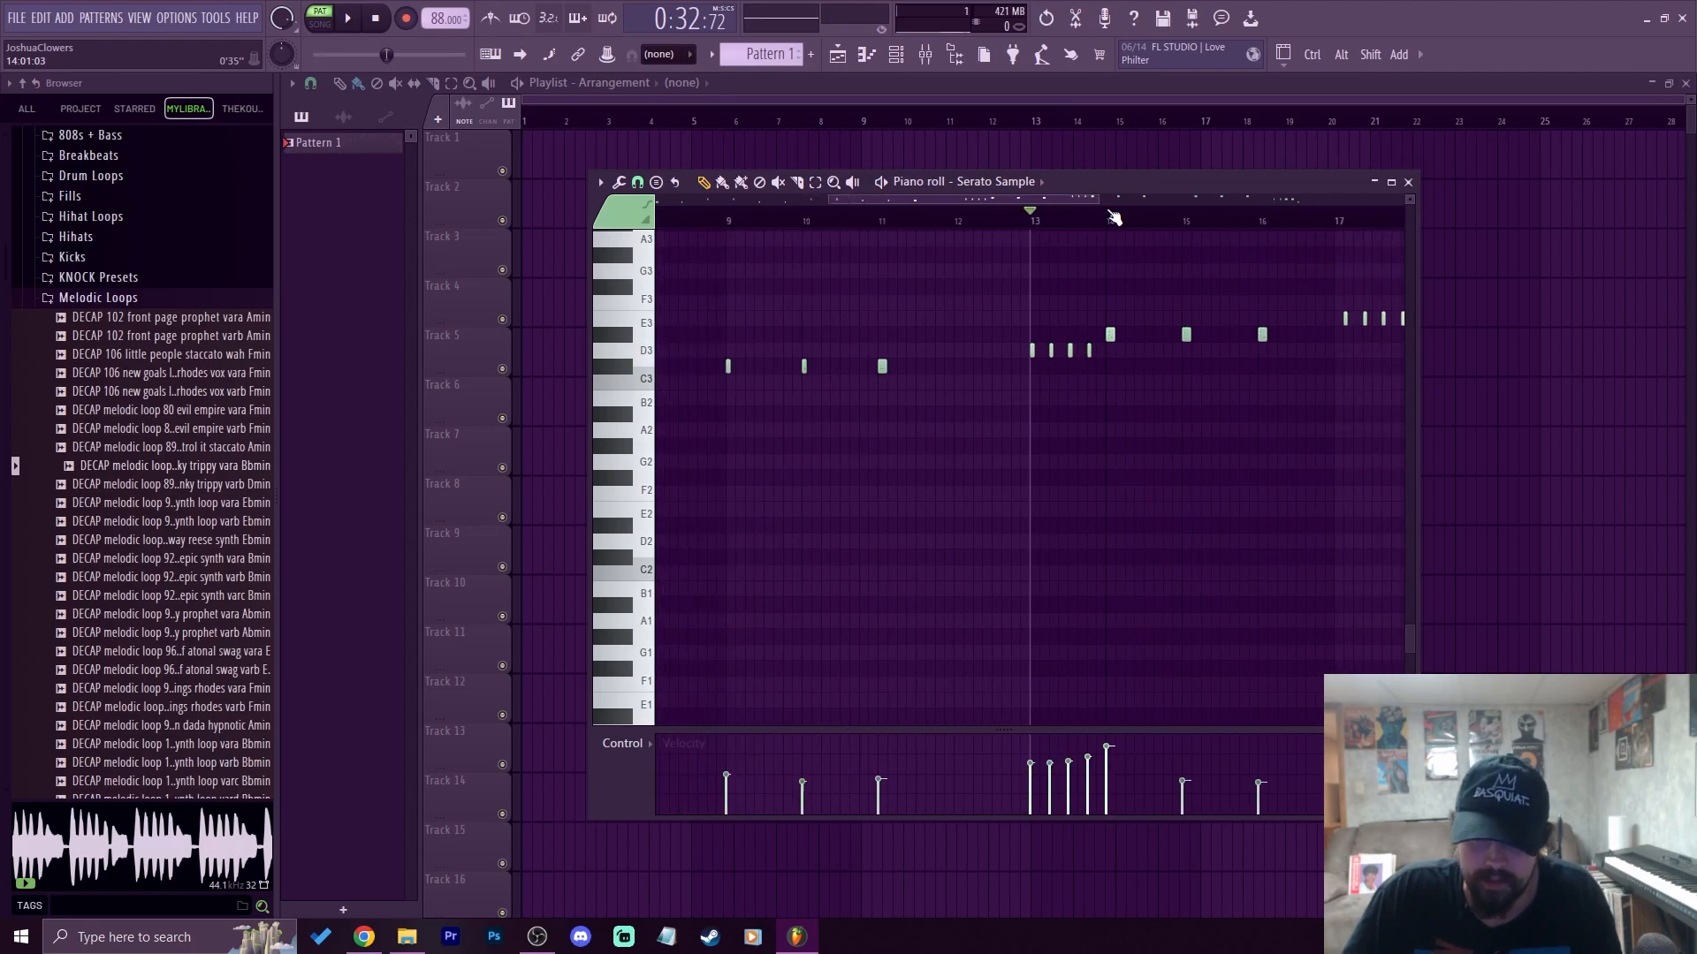
pyautogui.scroll(5, 1108, 220)
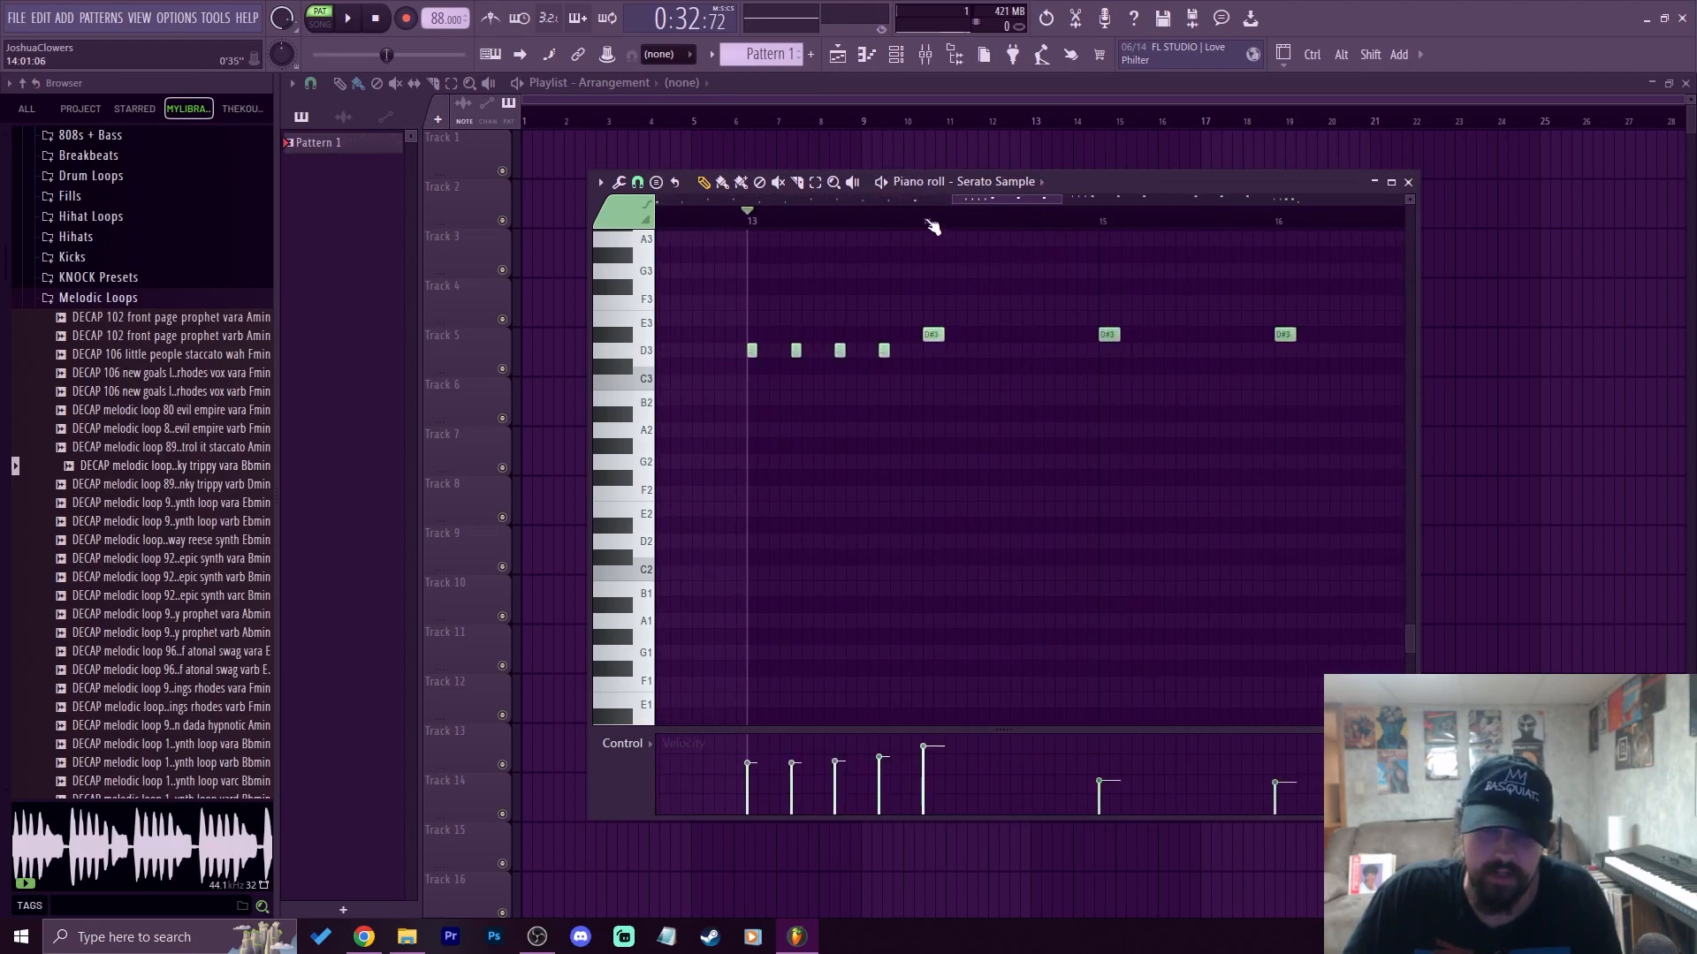
pyautogui.scroll(3, 933, 222)
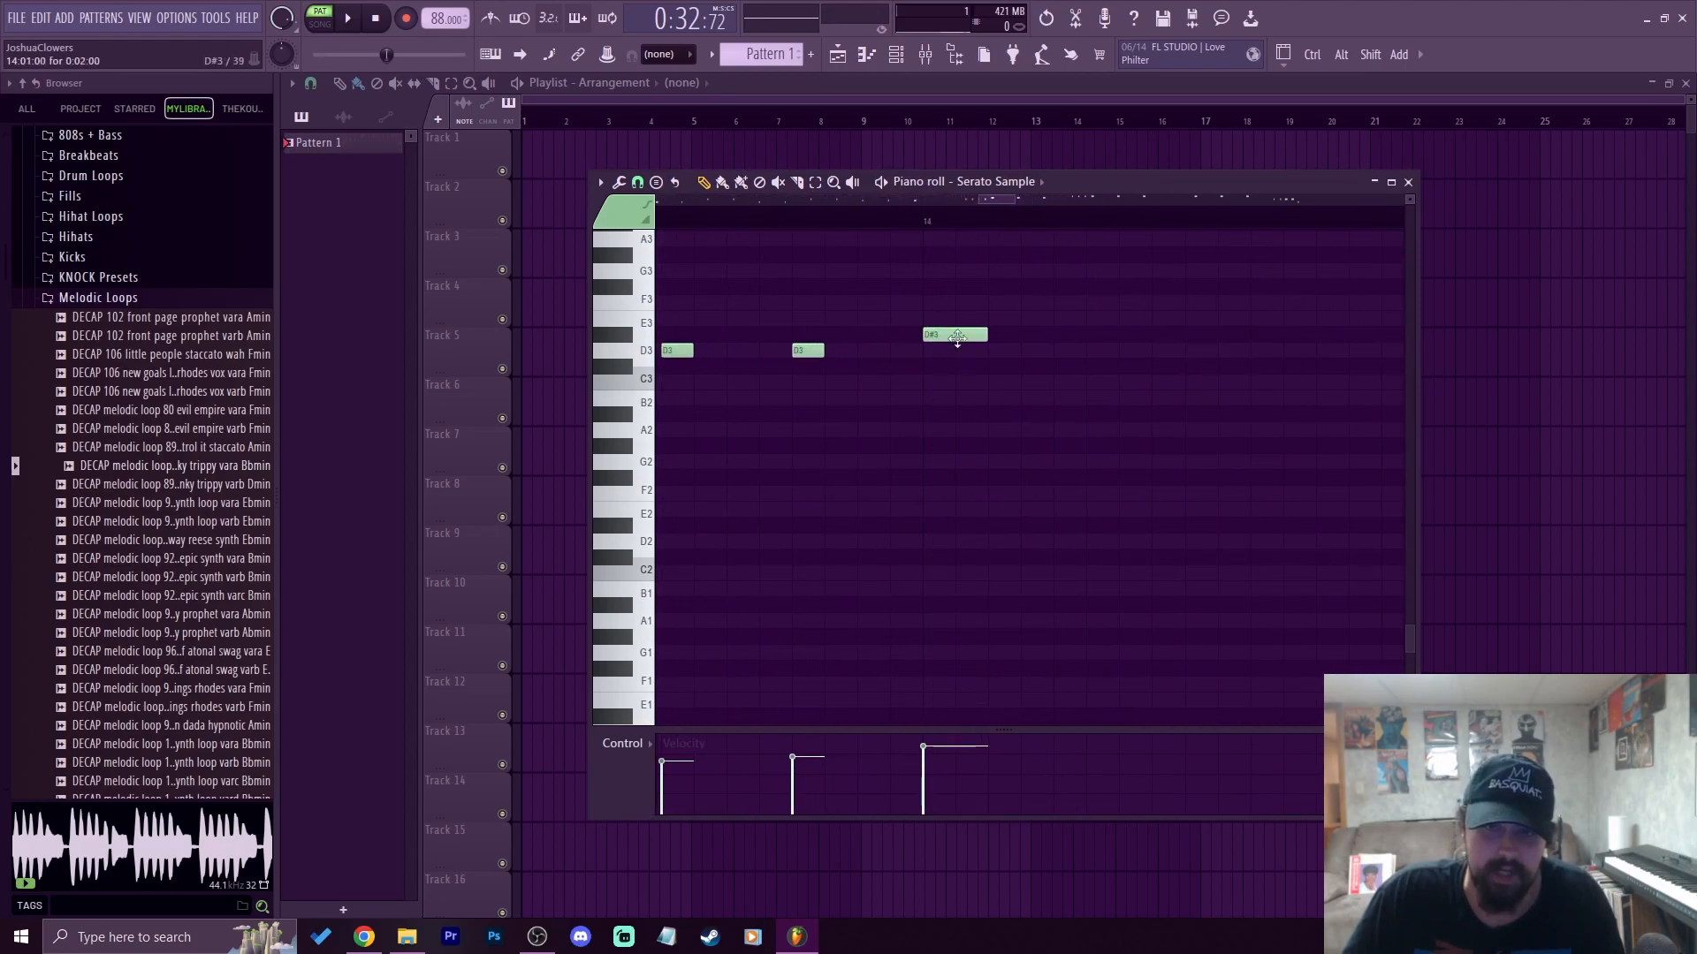
pyautogui.moveTo(957, 337); pyautogui.dragTo(943, 331)
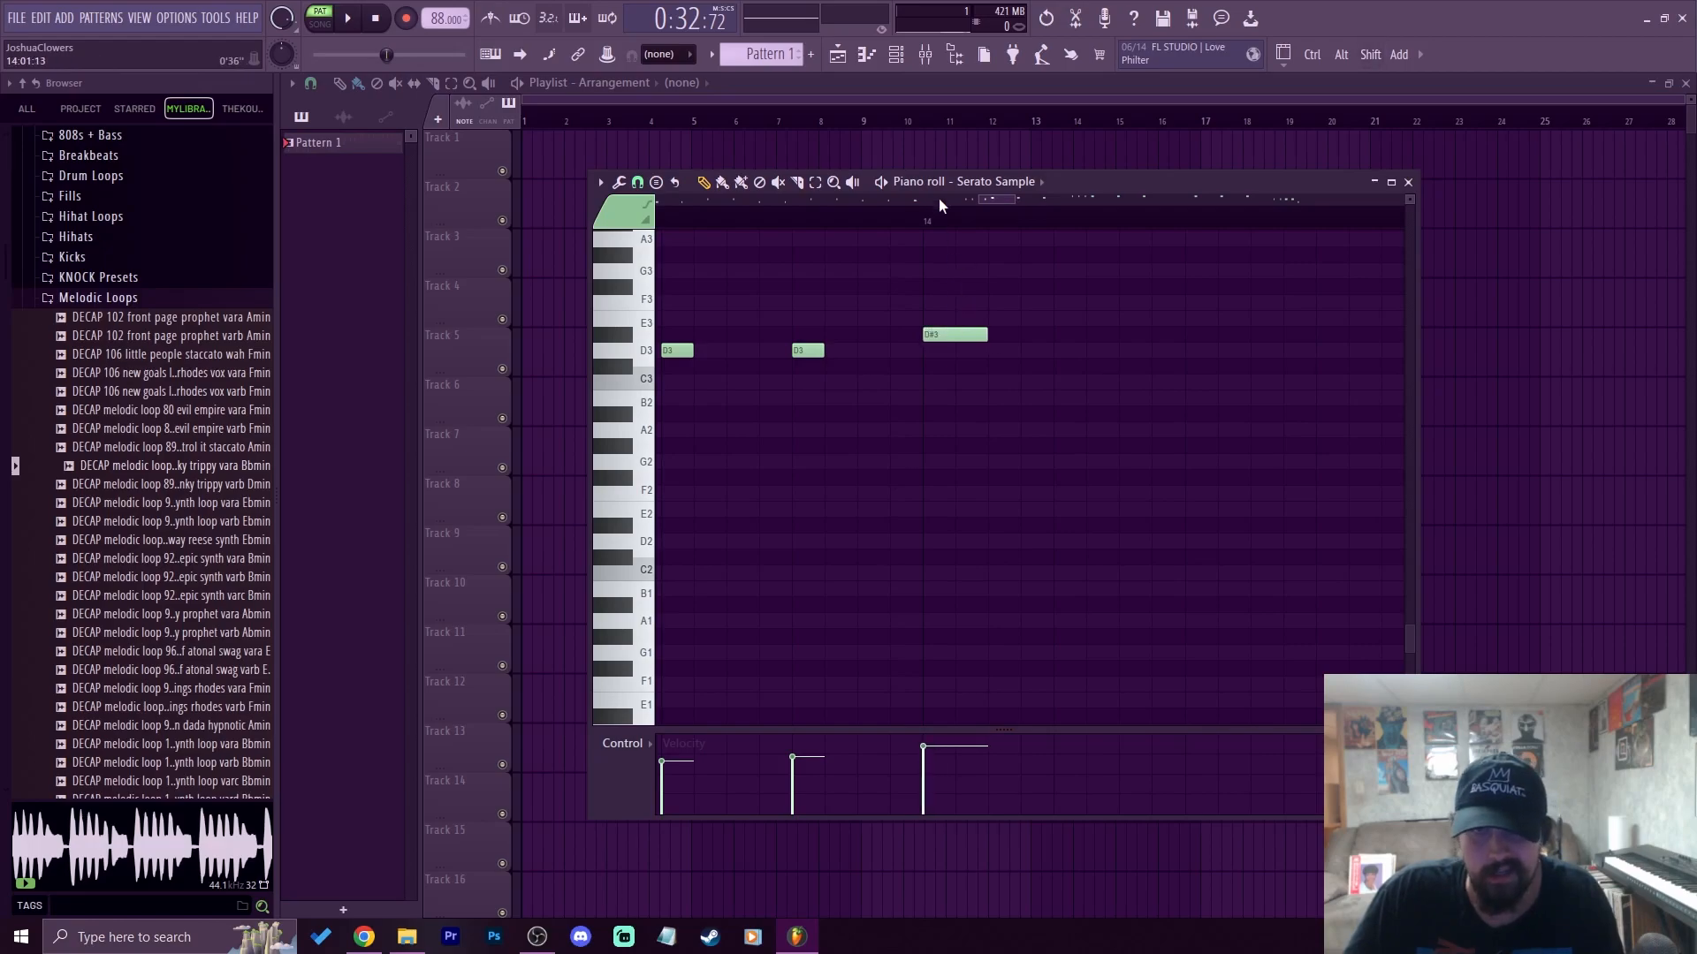
pyautogui.scroll(5, 926, 223)
pyautogui.scroll(-4, 926, 222)
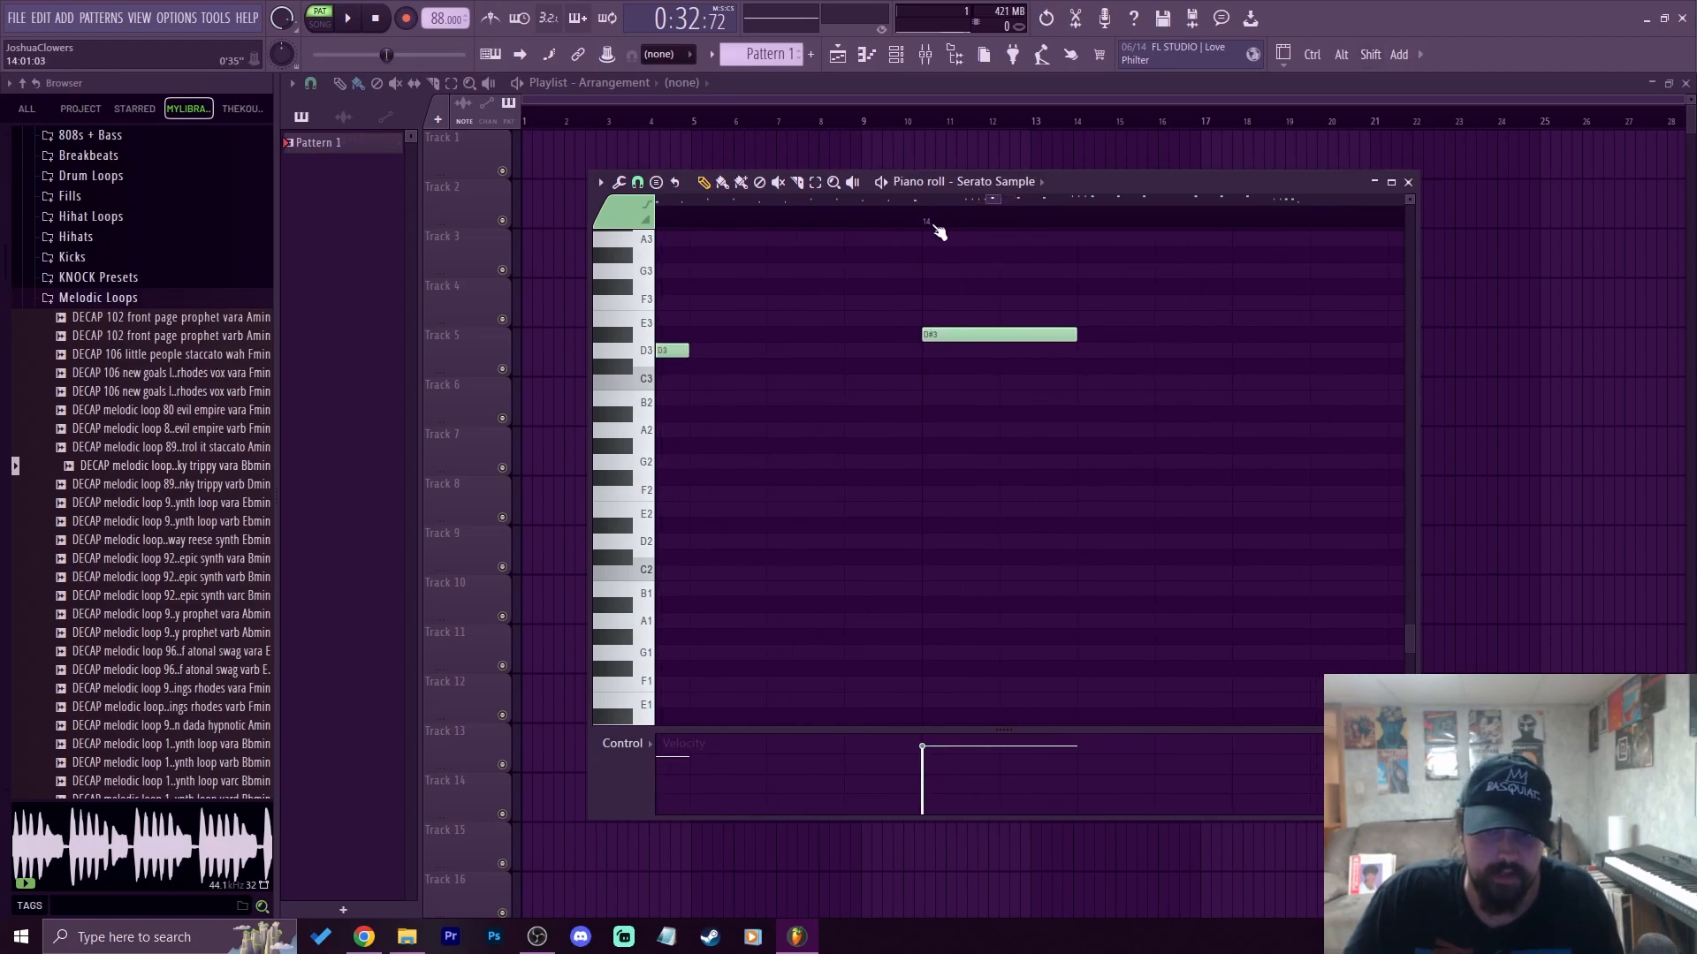
pyautogui.scroll(-5, 935, 226)
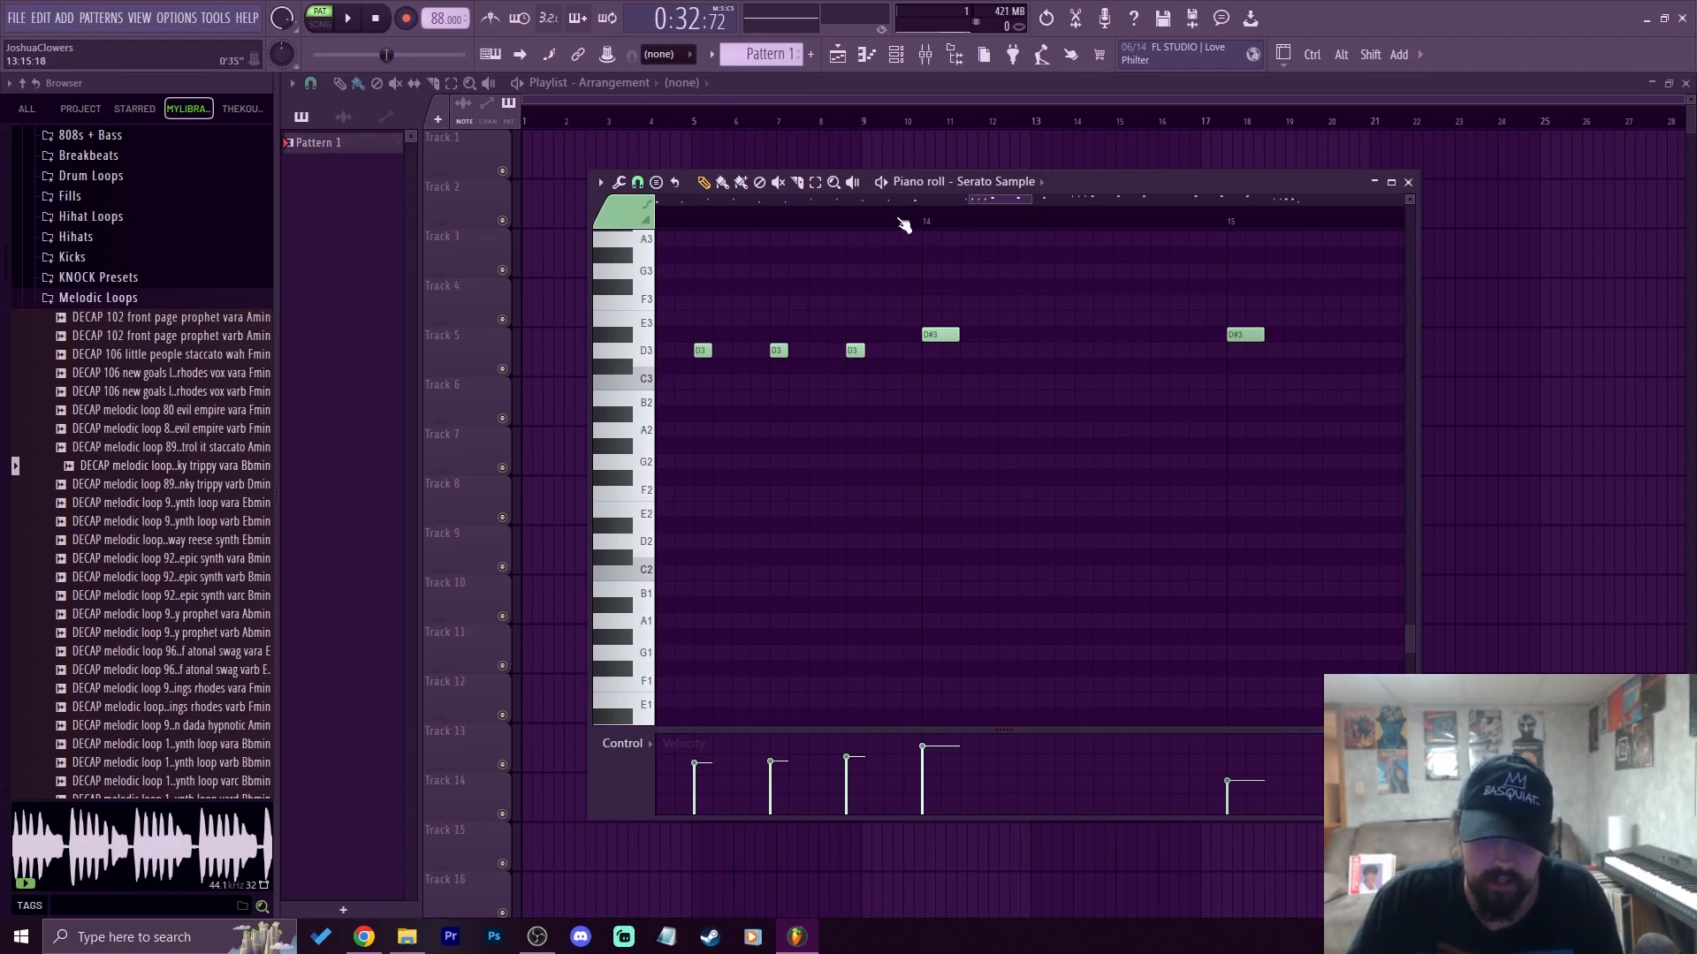
pyautogui.scroll(3, 913, 217)
pyautogui.scroll(-4, 915, 219)
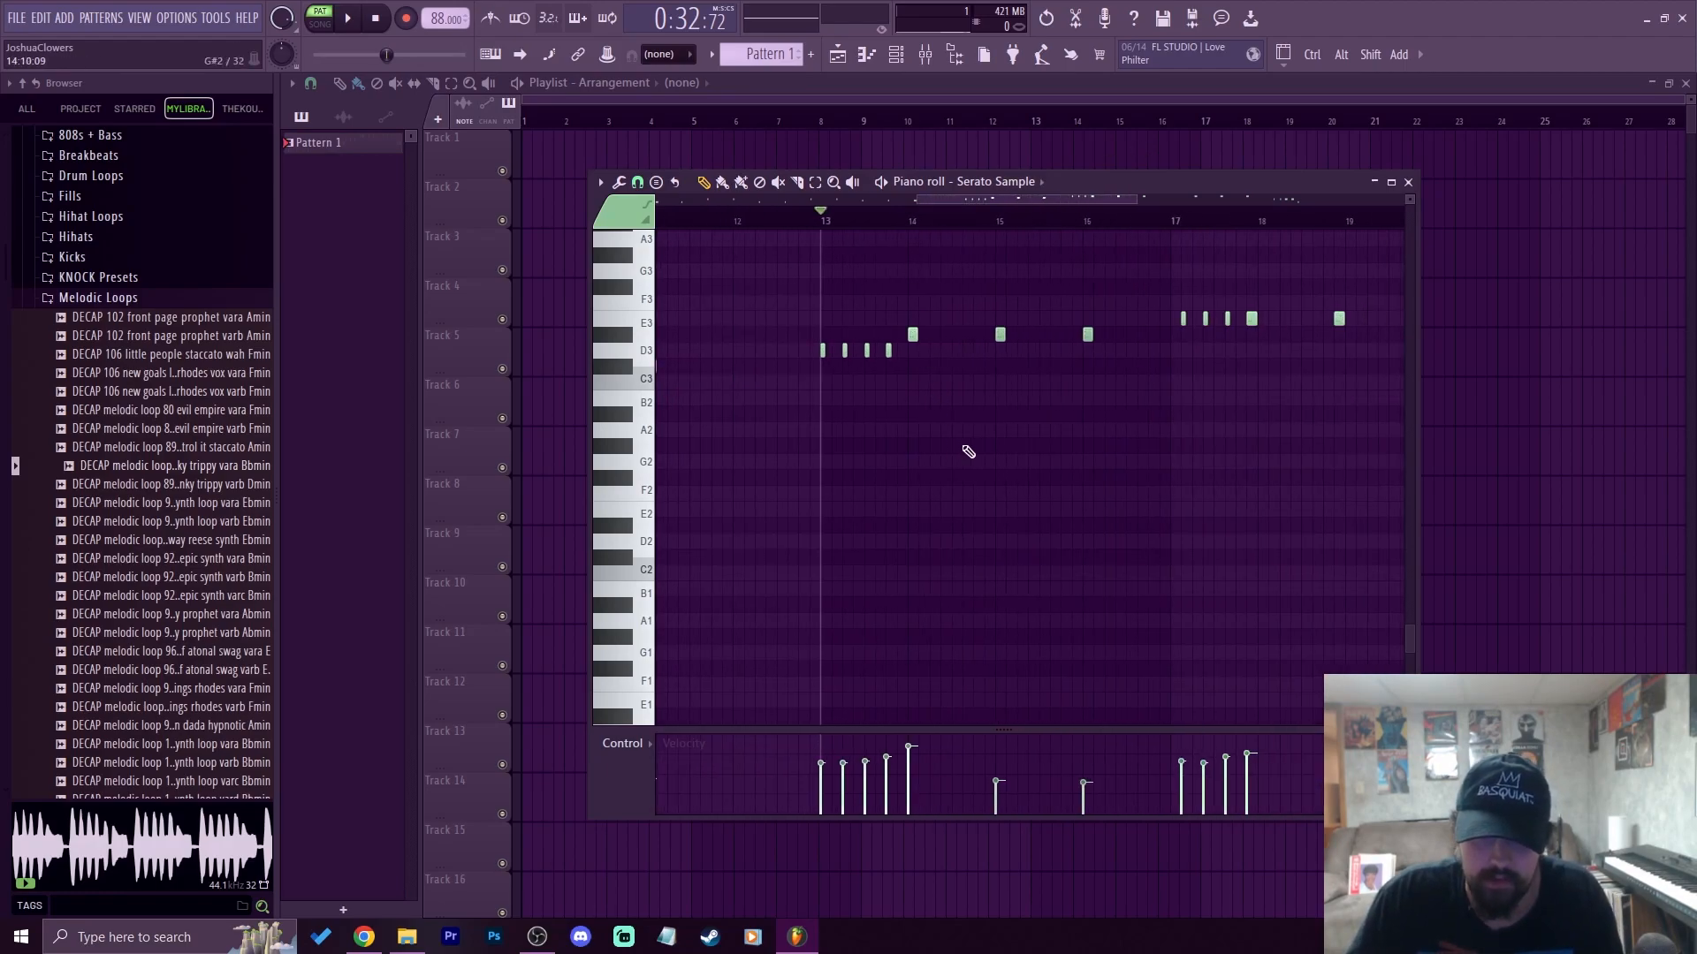
# Play back the pattern from bar 13 through bar 16 to check the timing of the D3 and D#3 notes
pyautogui.press('space')
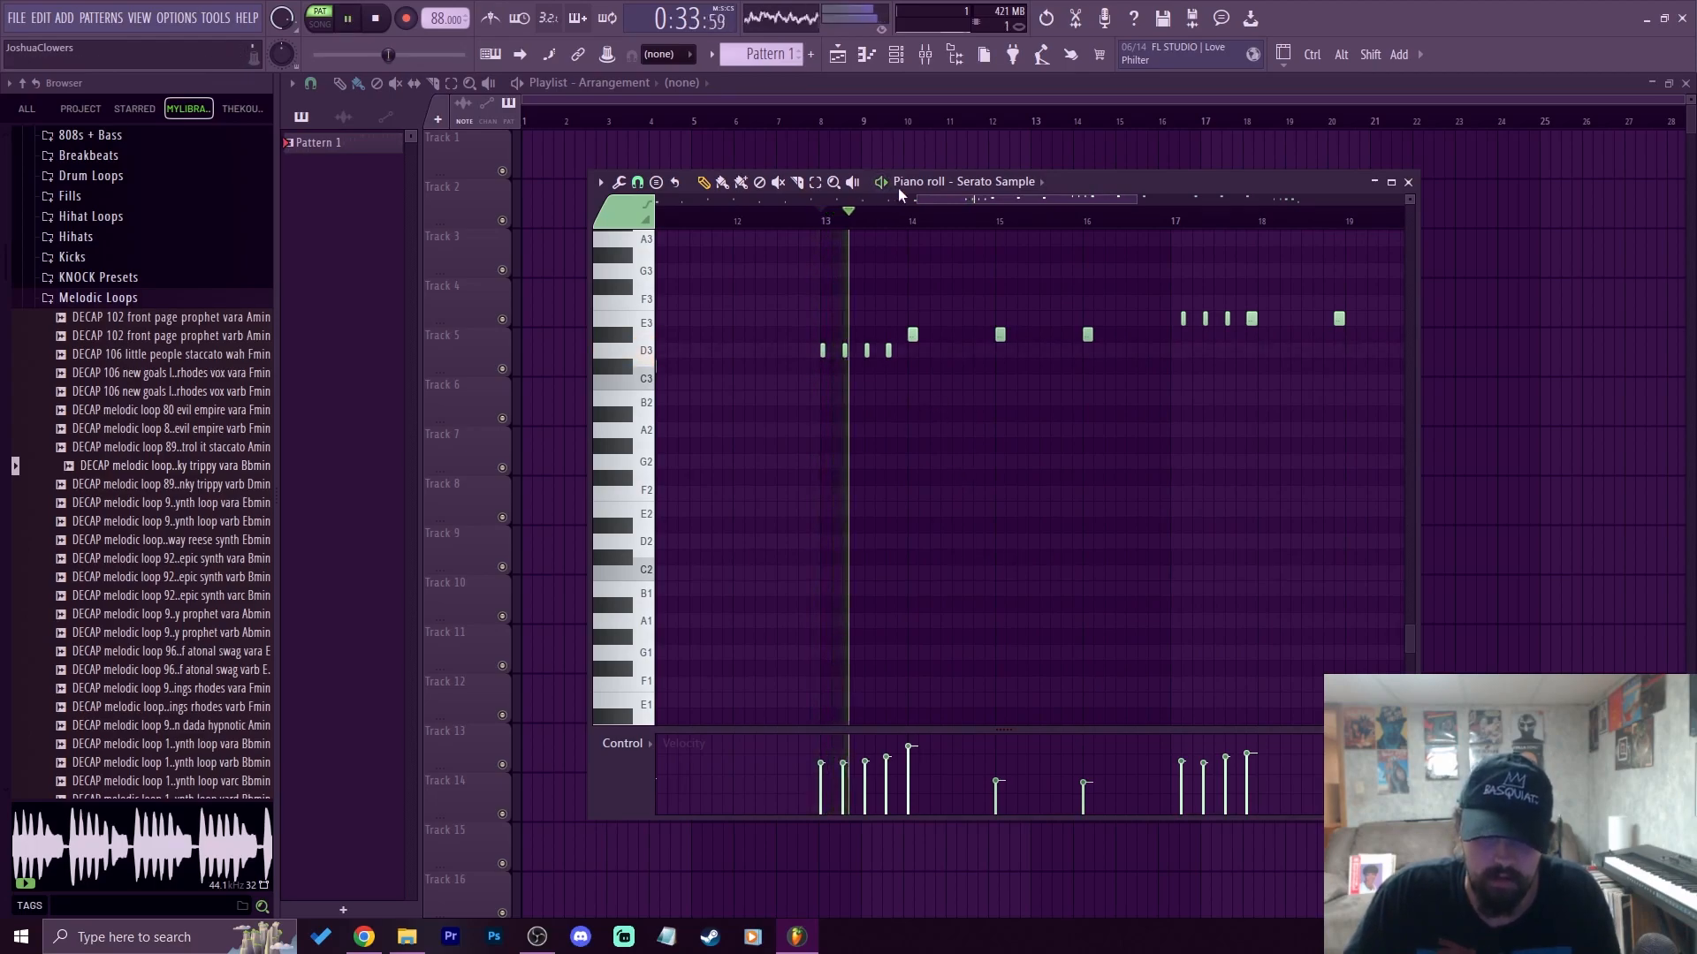
pyautogui.scroll(2, 915, 232)
pyautogui.scroll(2, 915, 237)
pyautogui.scroll(-6, 915, 237)
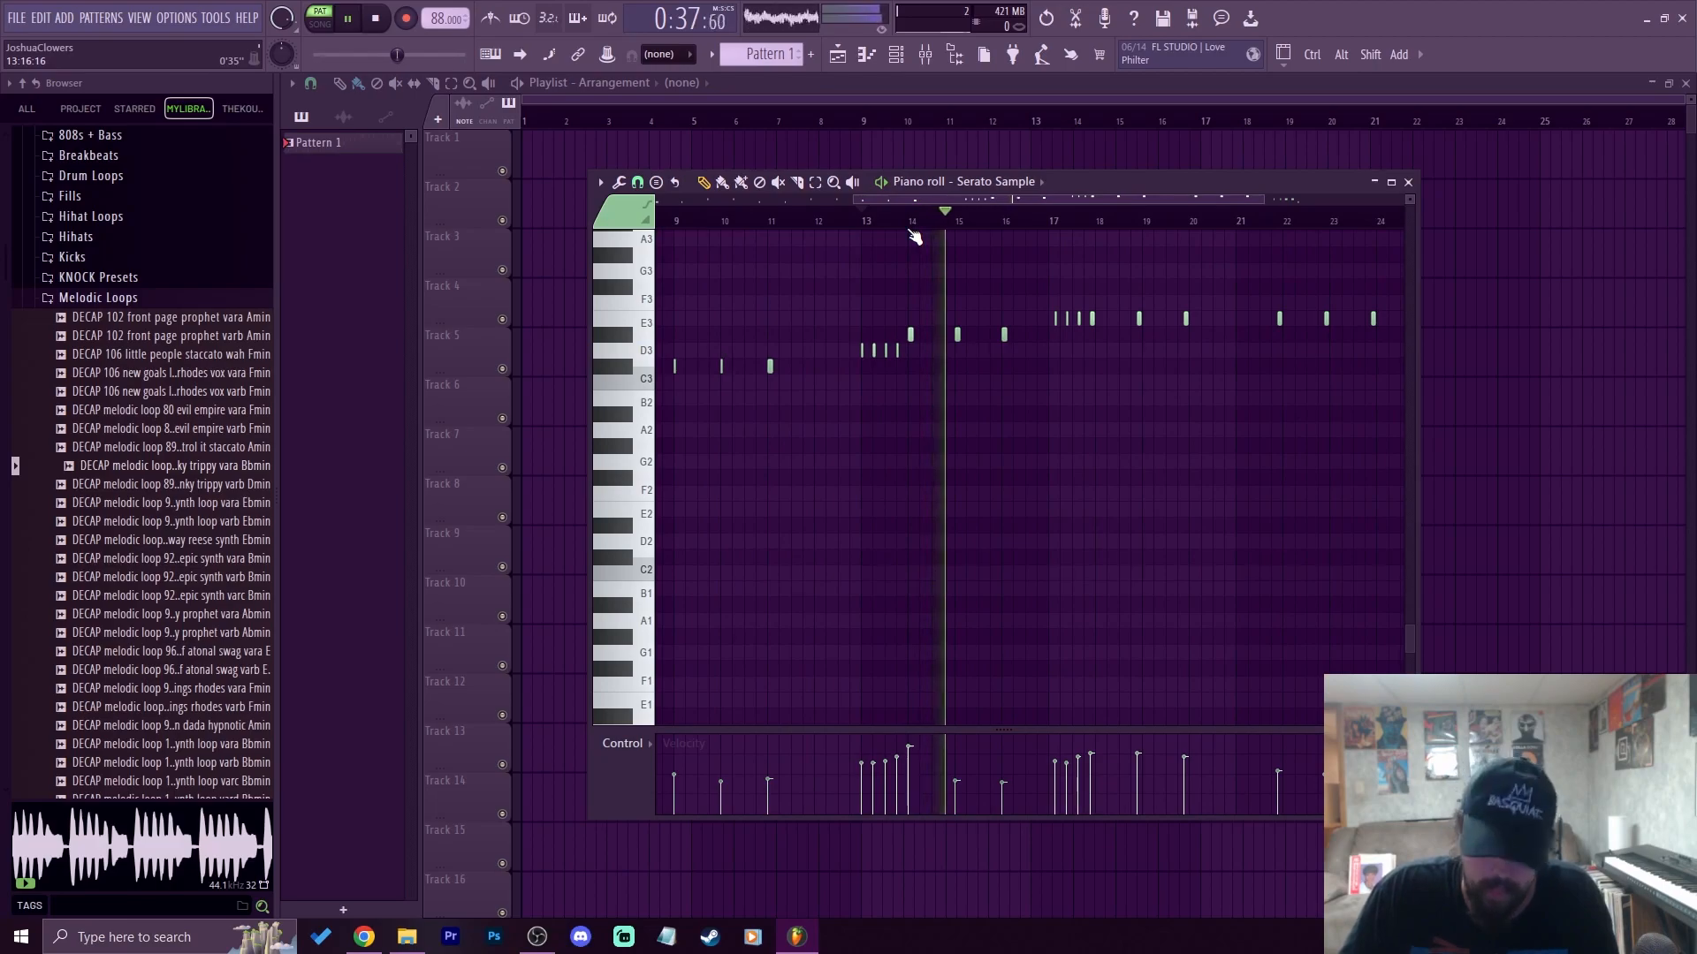
pyautogui.scroll(4, 1034, 223)
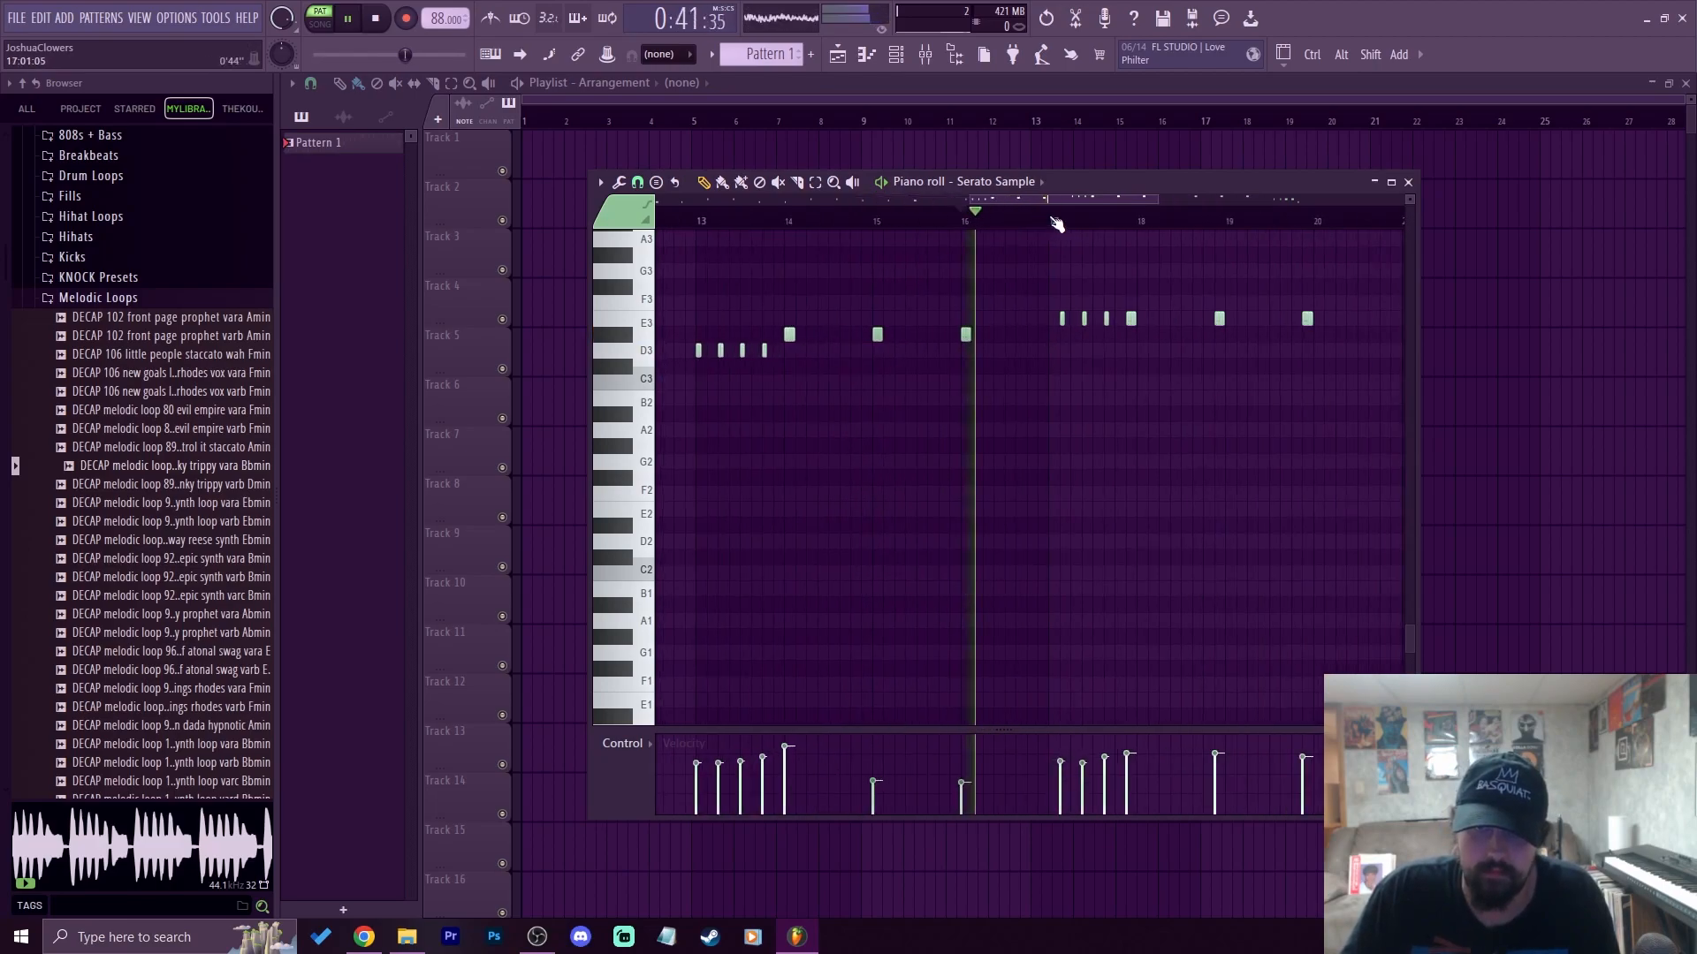
# Move the first four E3 notes together earlier so that the first one starts on bar 17
pyautogui.scroll(2, 1056, 224)
pyautogui.press('space')
pyautogui.moveTo(1065, 364); pyautogui.dragTo(1308, 311)
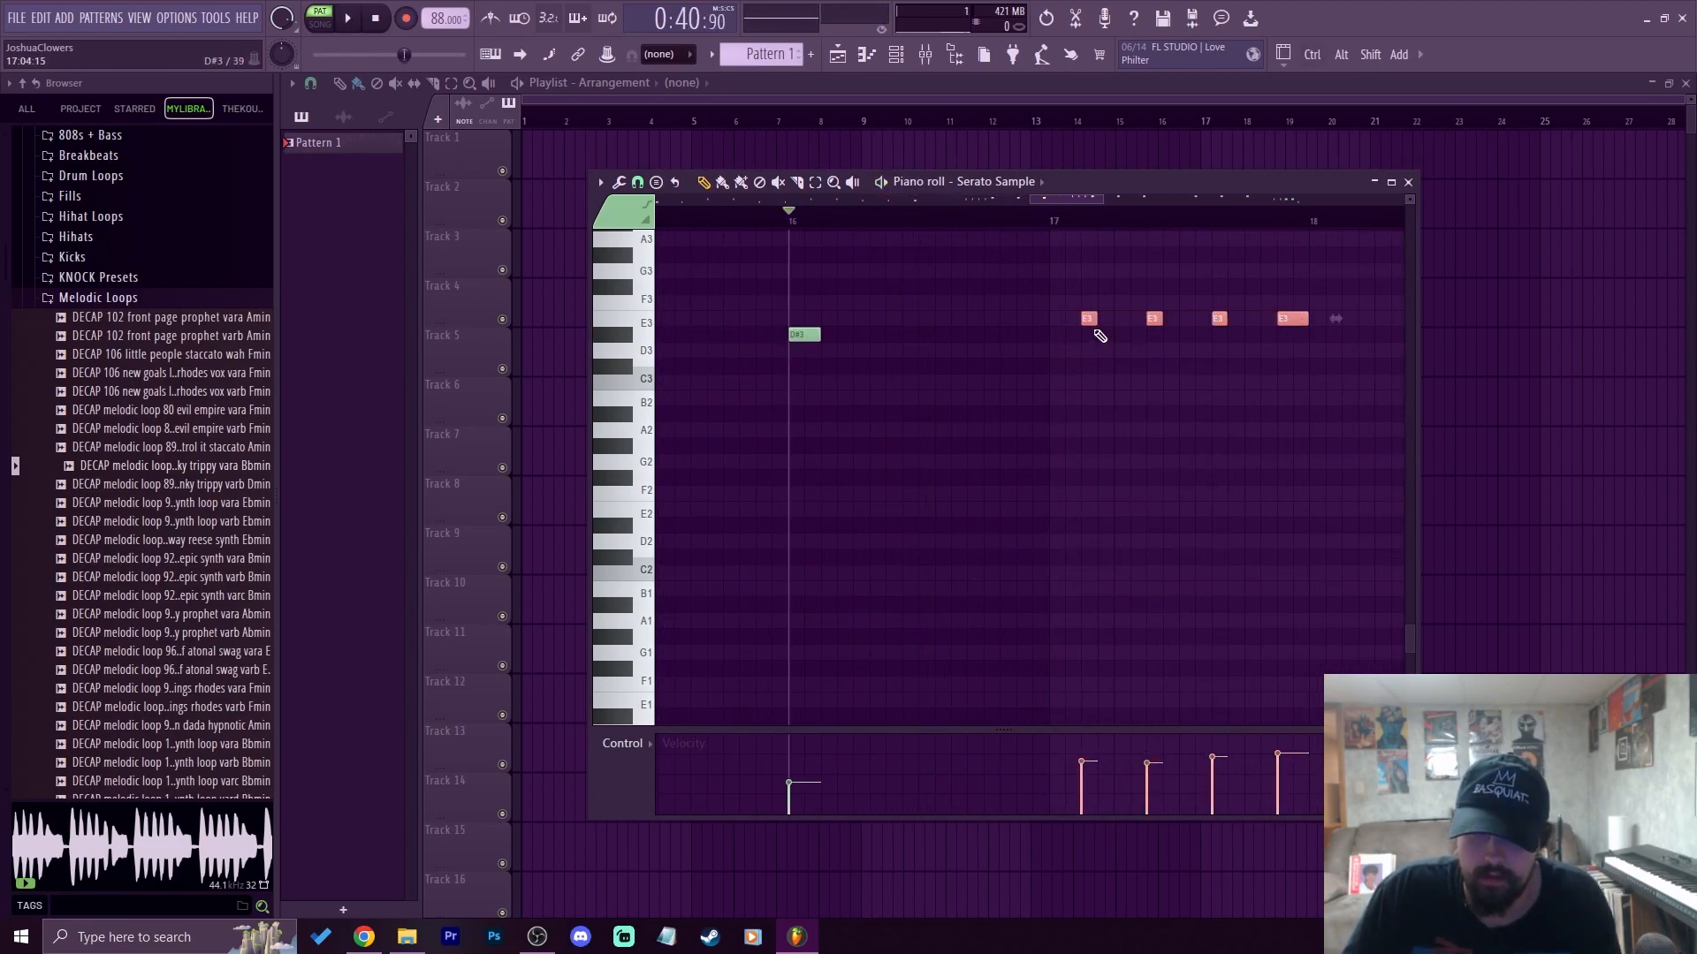
pyautogui.moveTo(1084, 325); pyautogui.dragTo(1050, 333)
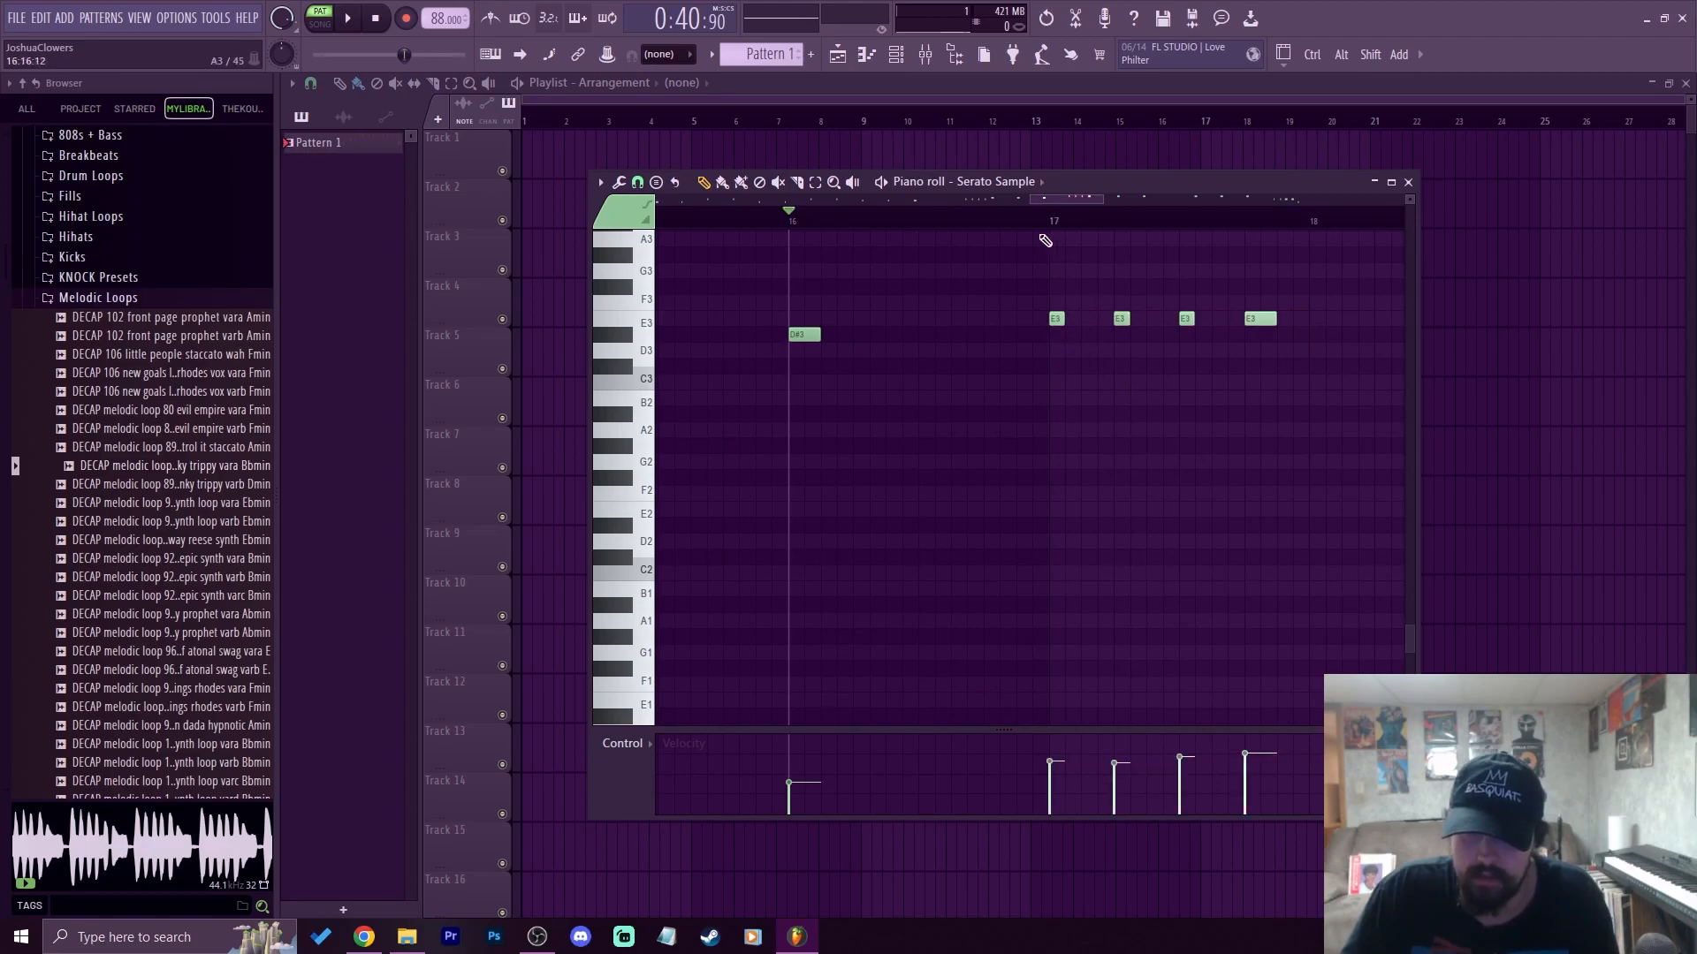
# Play back the section from bar 17 and add an E3 note at the start of bar 18
pyautogui.scroll(-7, 1047, 231)
pyautogui.press('space')
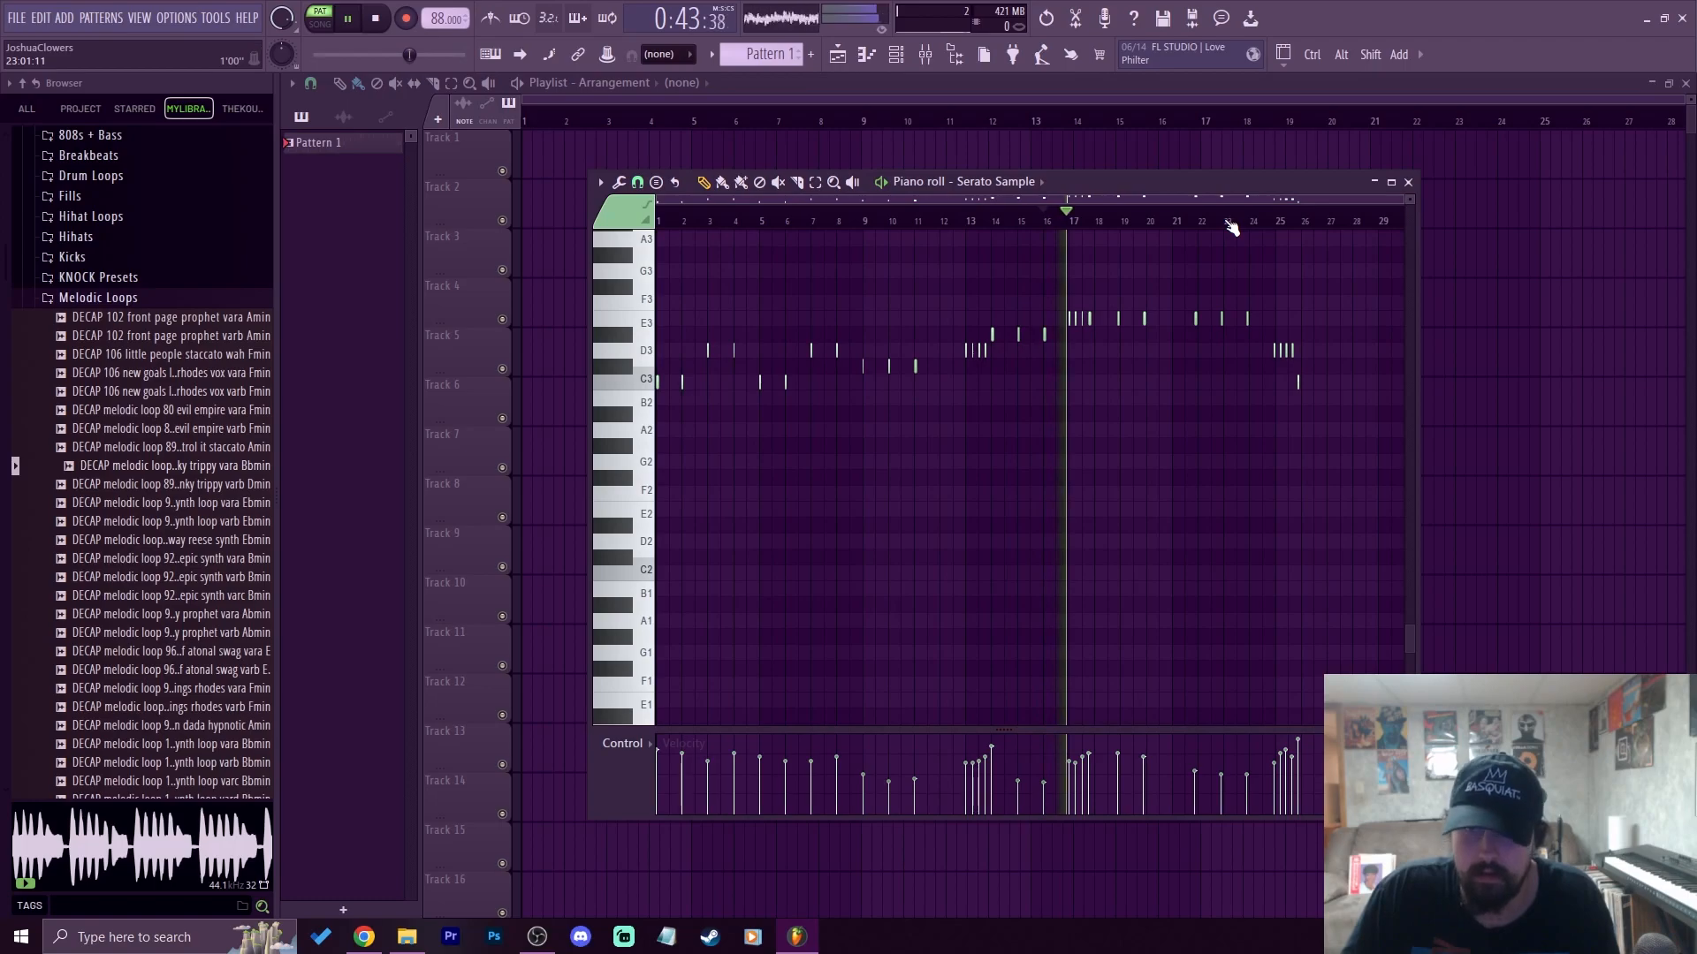
pyautogui.scroll(5, 1220, 224)
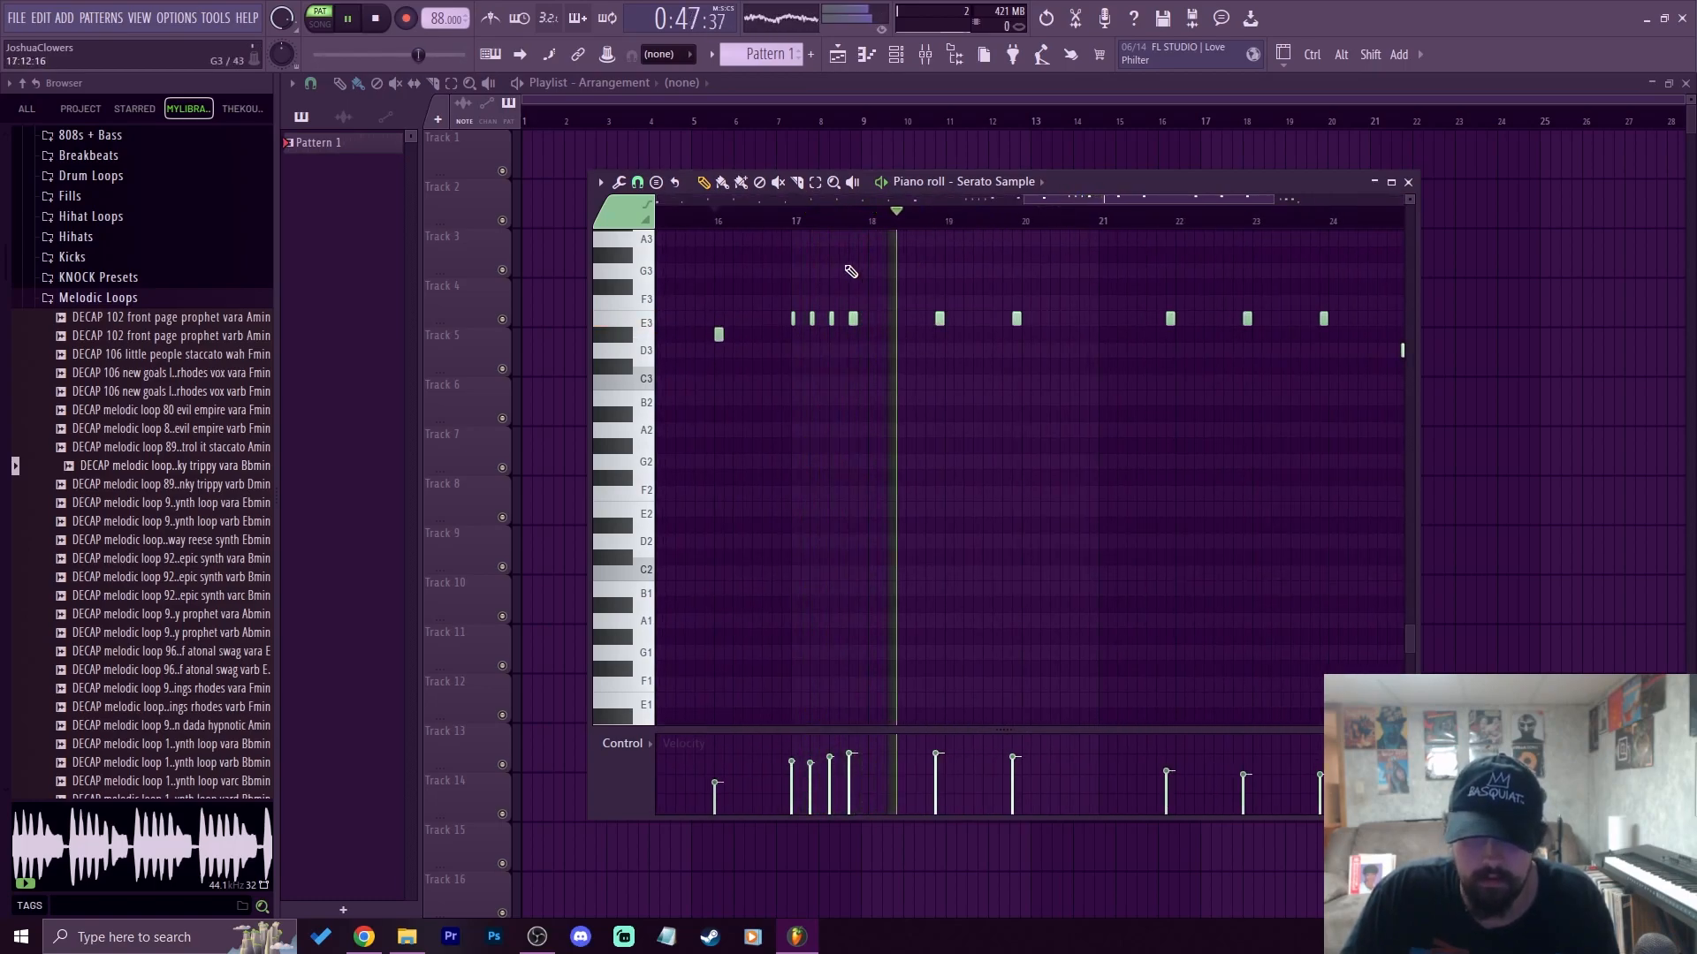
pyautogui.press('space')
pyautogui.click(792, 221)
pyautogui.press('space')
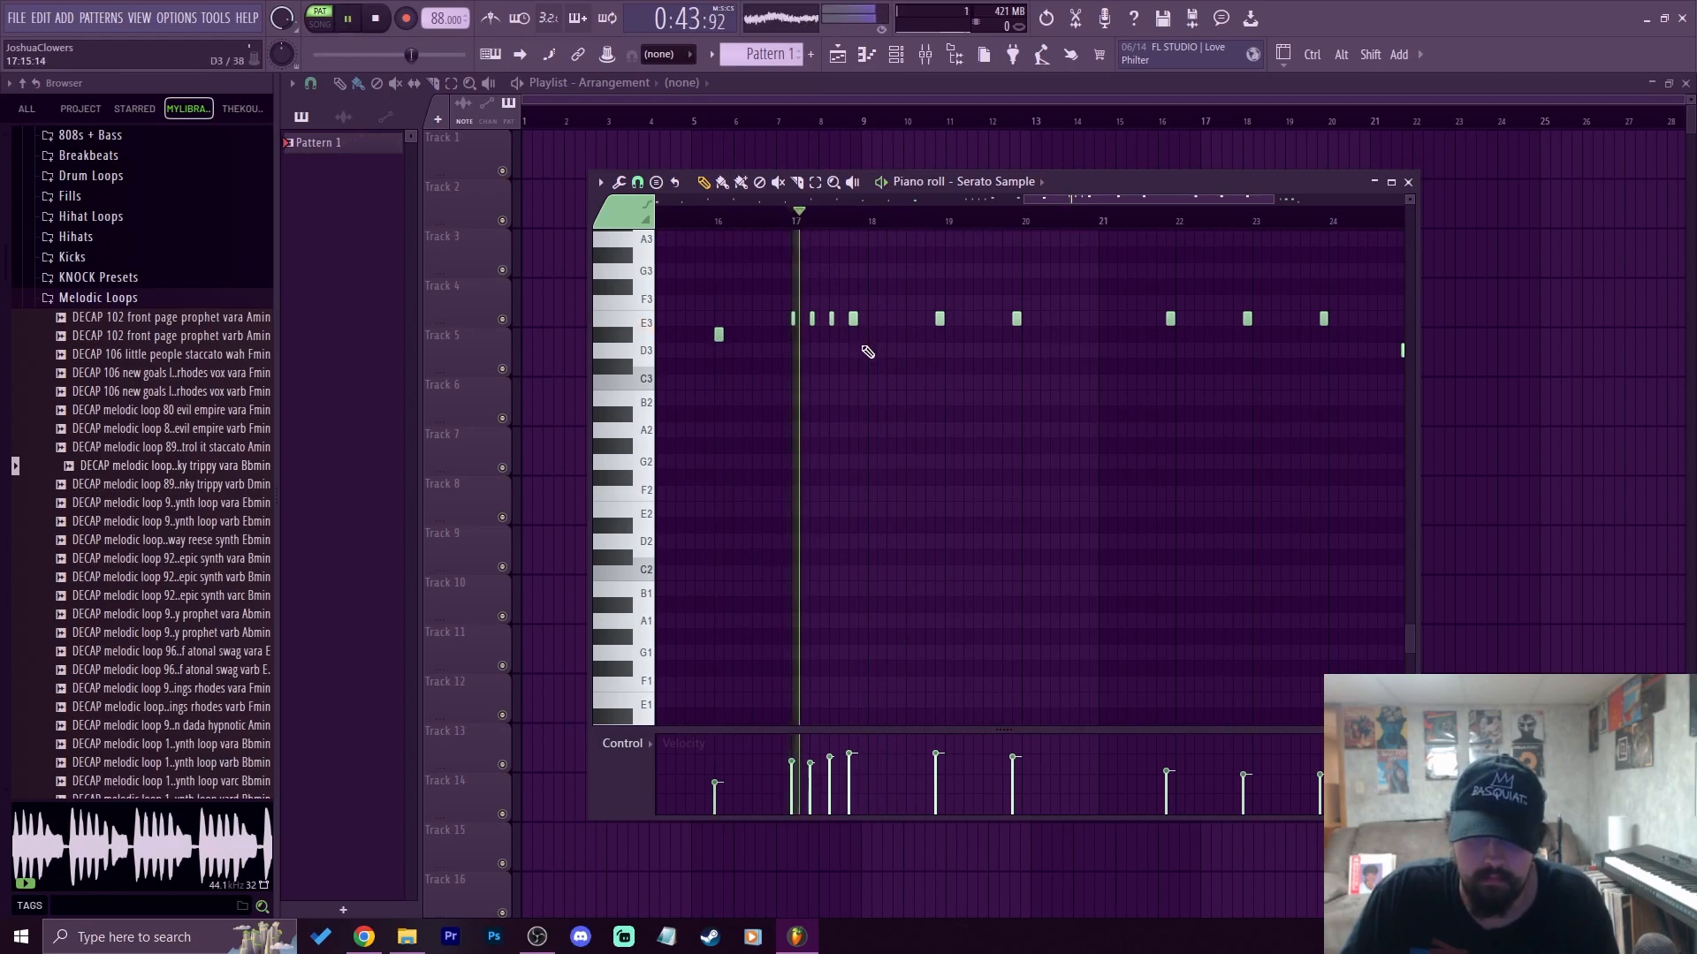
pyautogui.click(872, 318)
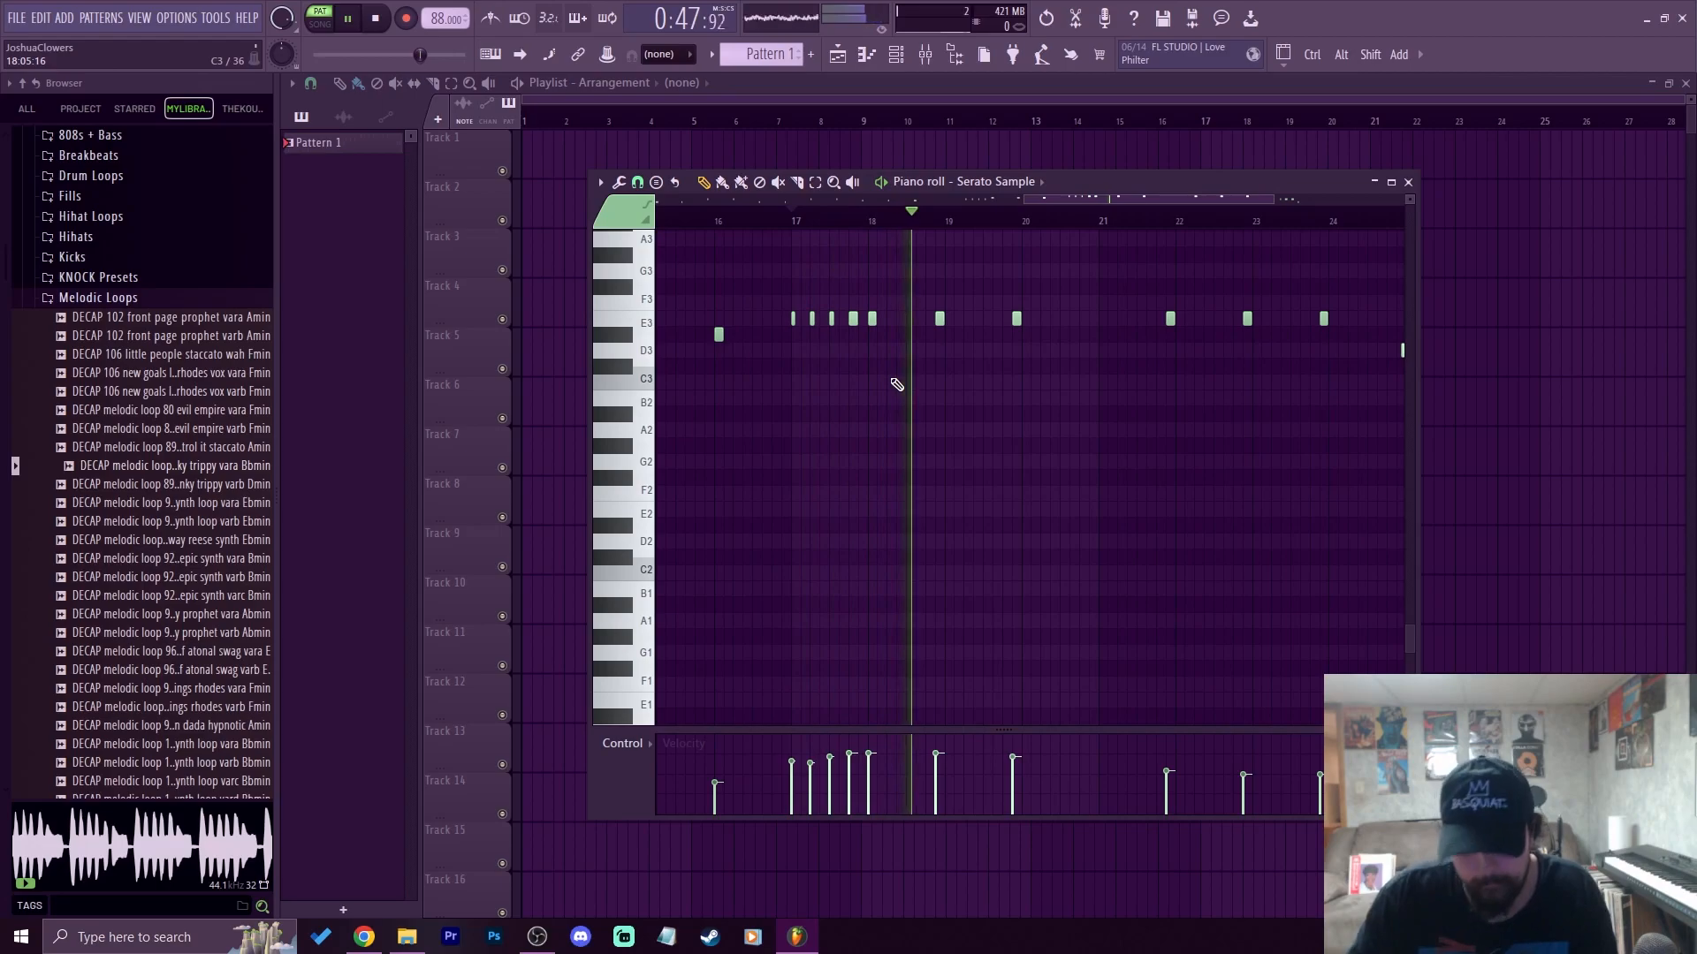
# Stop playback and move the last five E3 notes so they start on bars 19, 20, 22, 23 and 24
pyautogui.press('space')
pyautogui.moveTo(938, 316); pyautogui.dragTo(1251, 309)
pyautogui.scroll(-4, 1113, 221)
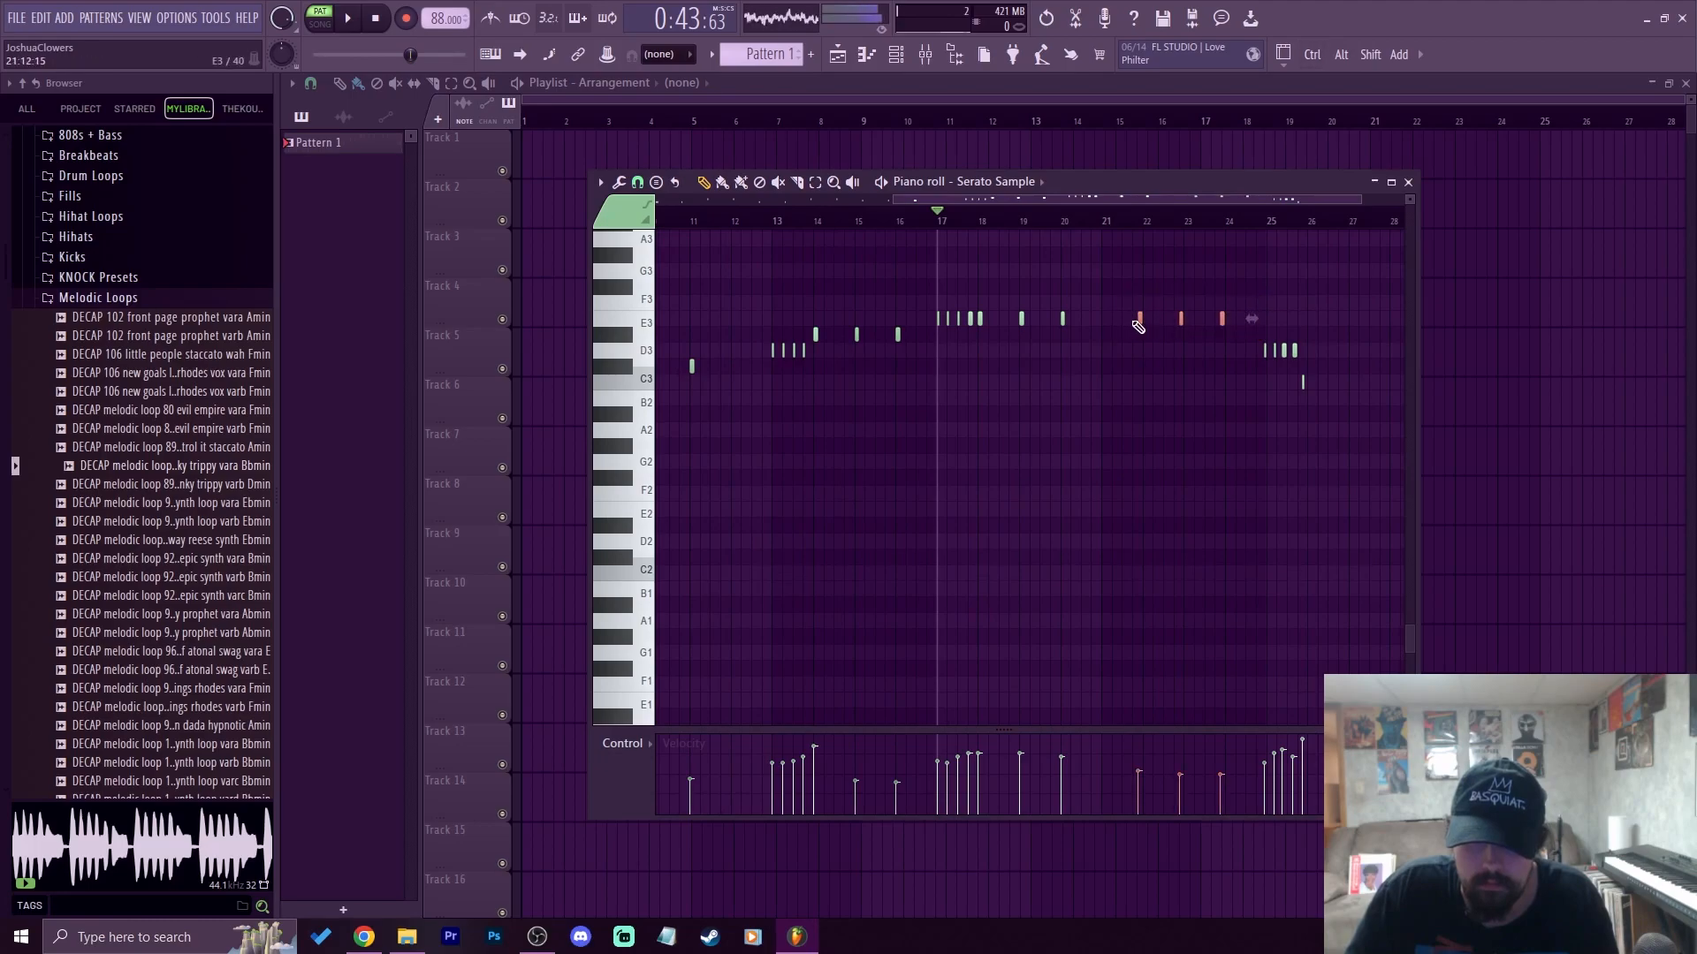
pyautogui.scroll(3, 1171, 221)
# Select the whole pattern, apply quick legato so each note extends to the next one, and briefly play from bar 14
pyautogui.rightClick(1154, 212)
pyautogui.scroll(4, 1118, 219)
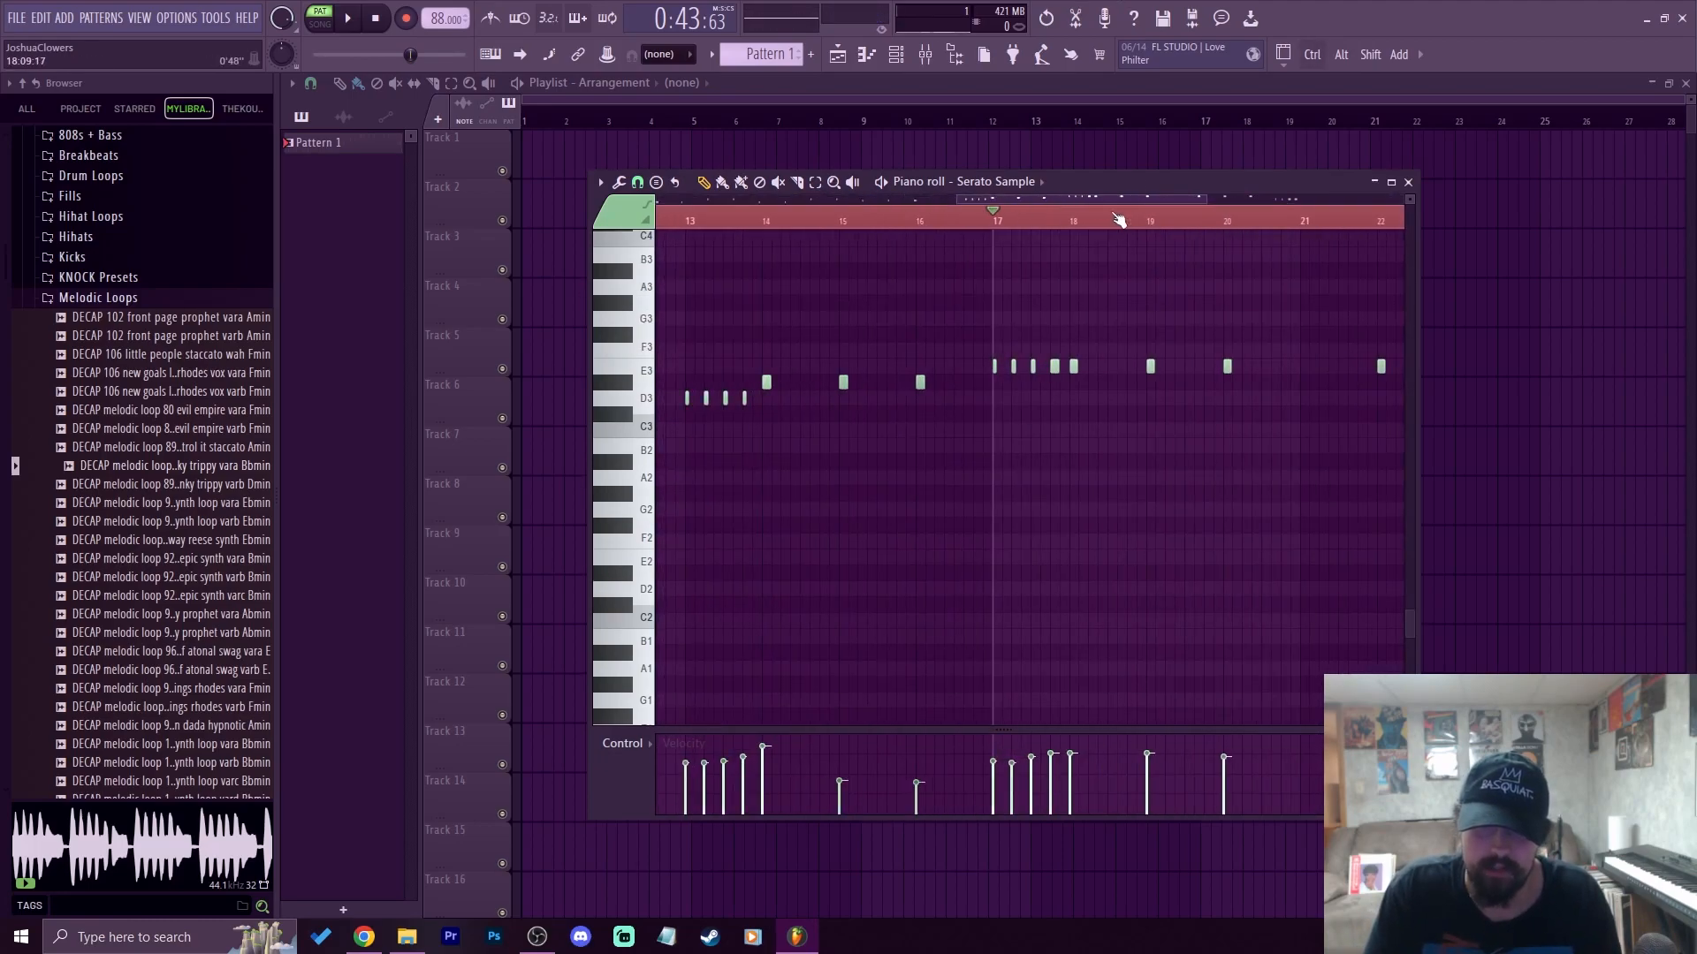
pyautogui.hotkey('ctrl', 'l')
pyautogui.scroll(-4, 1119, 219)
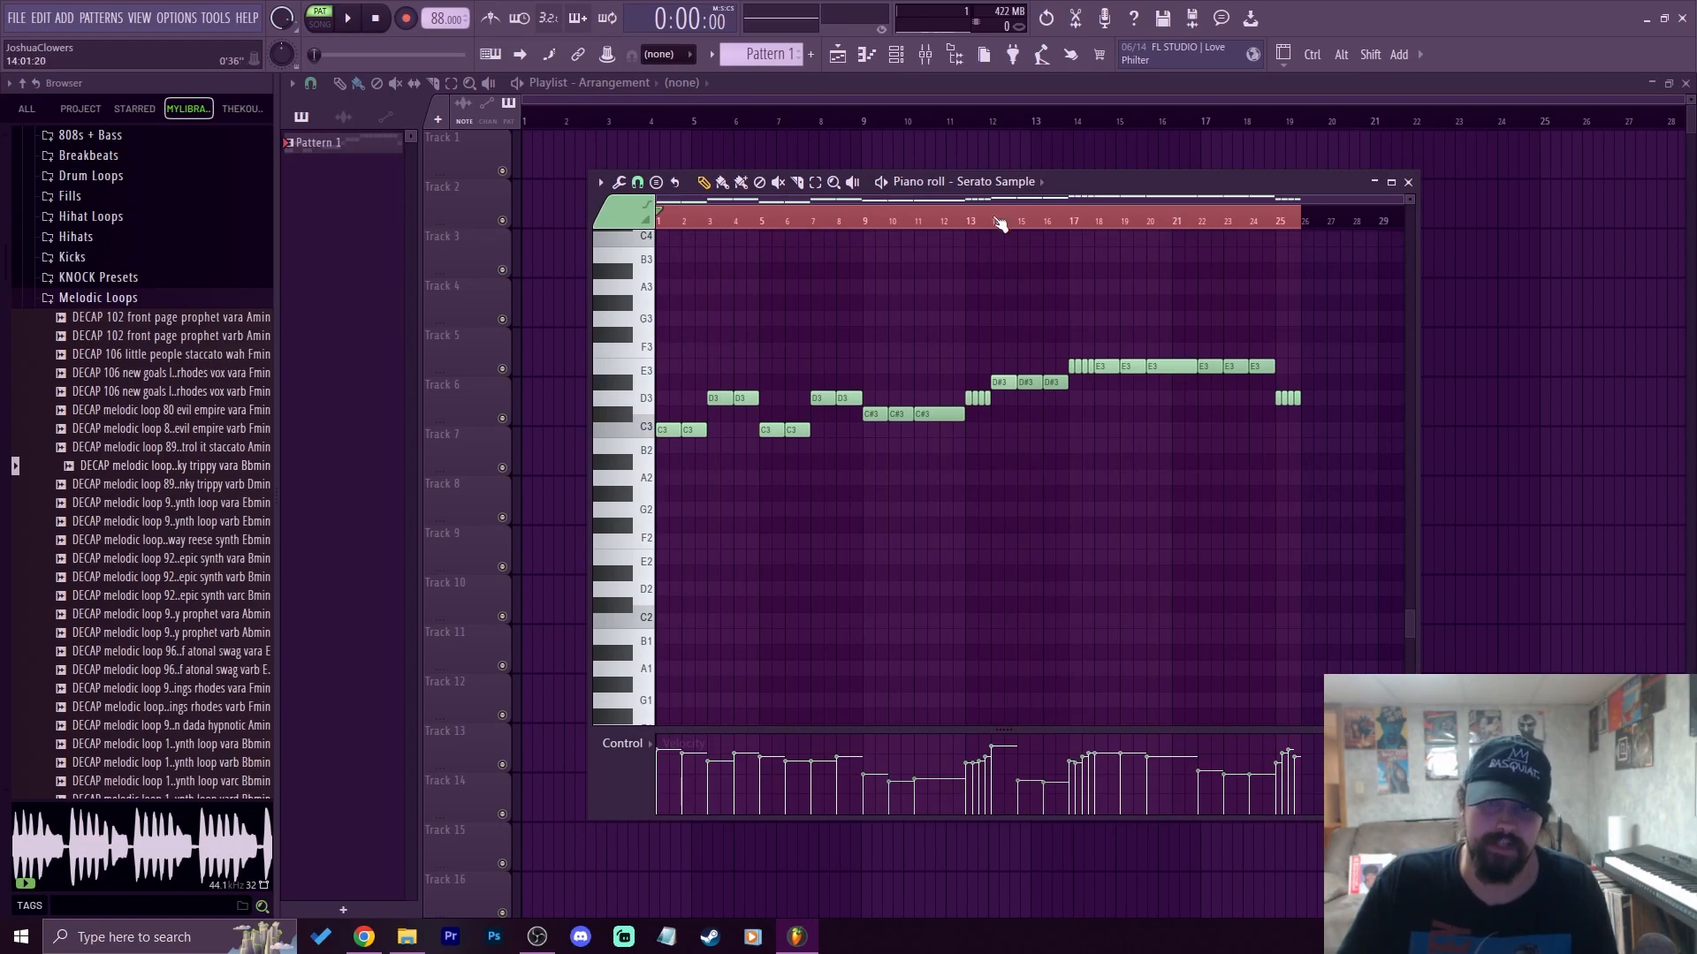
pyautogui.click(995, 220)
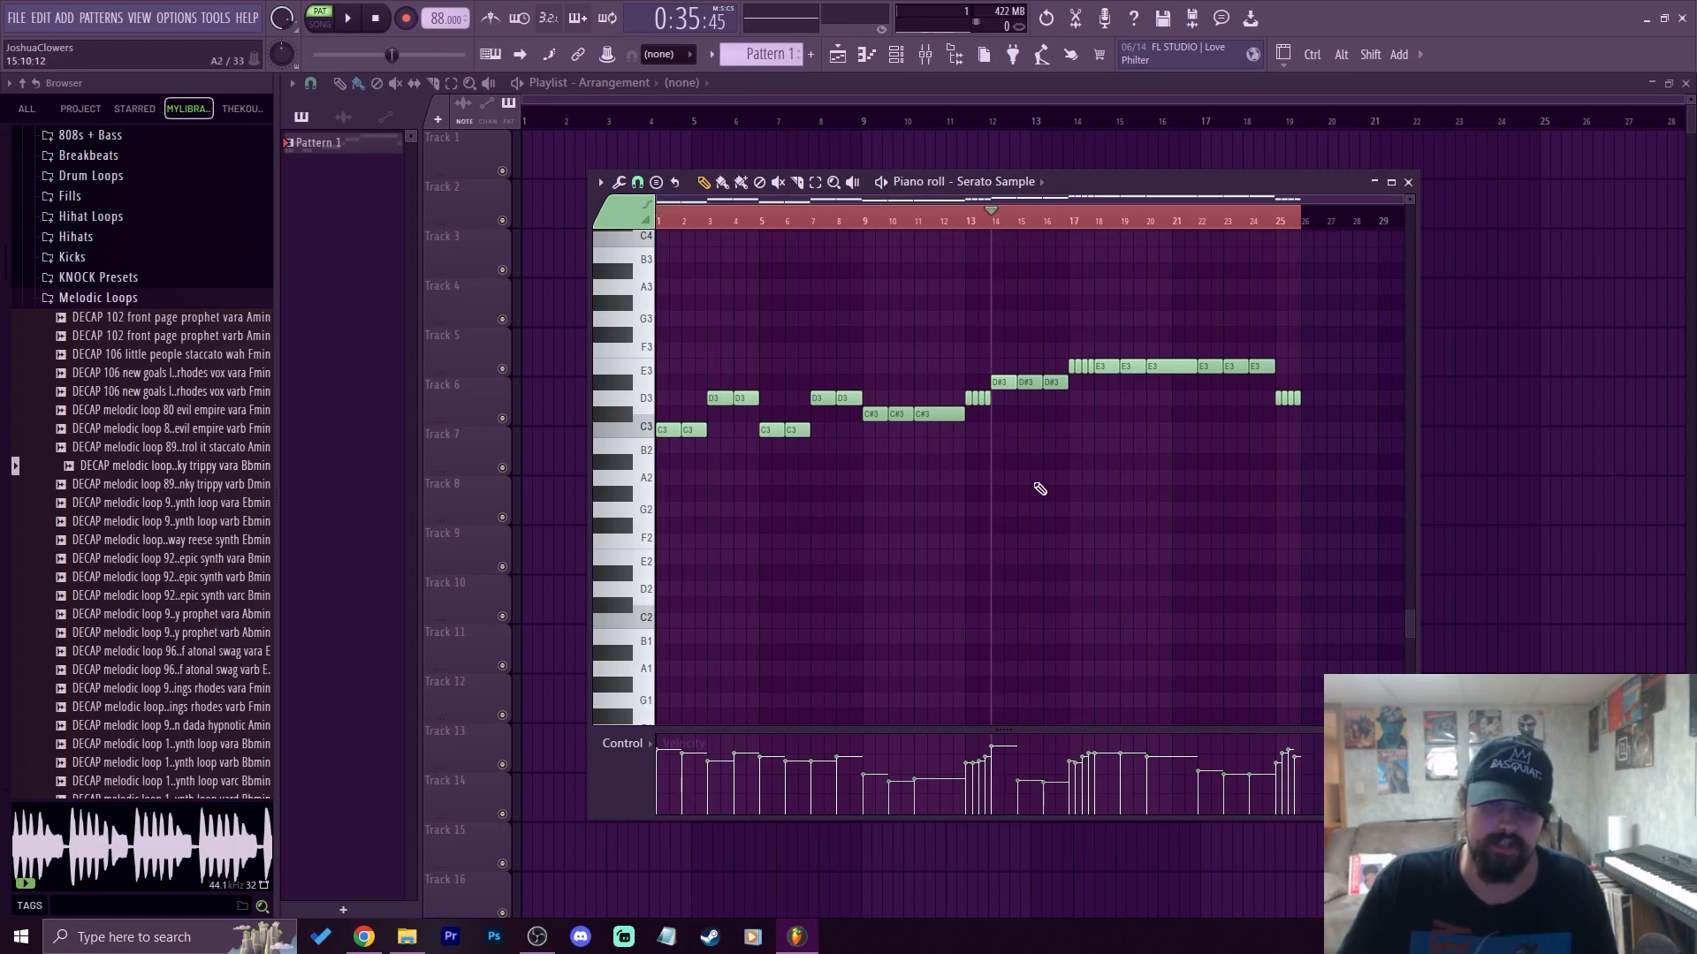
pyautogui.press('space')
pyautogui.press('space')
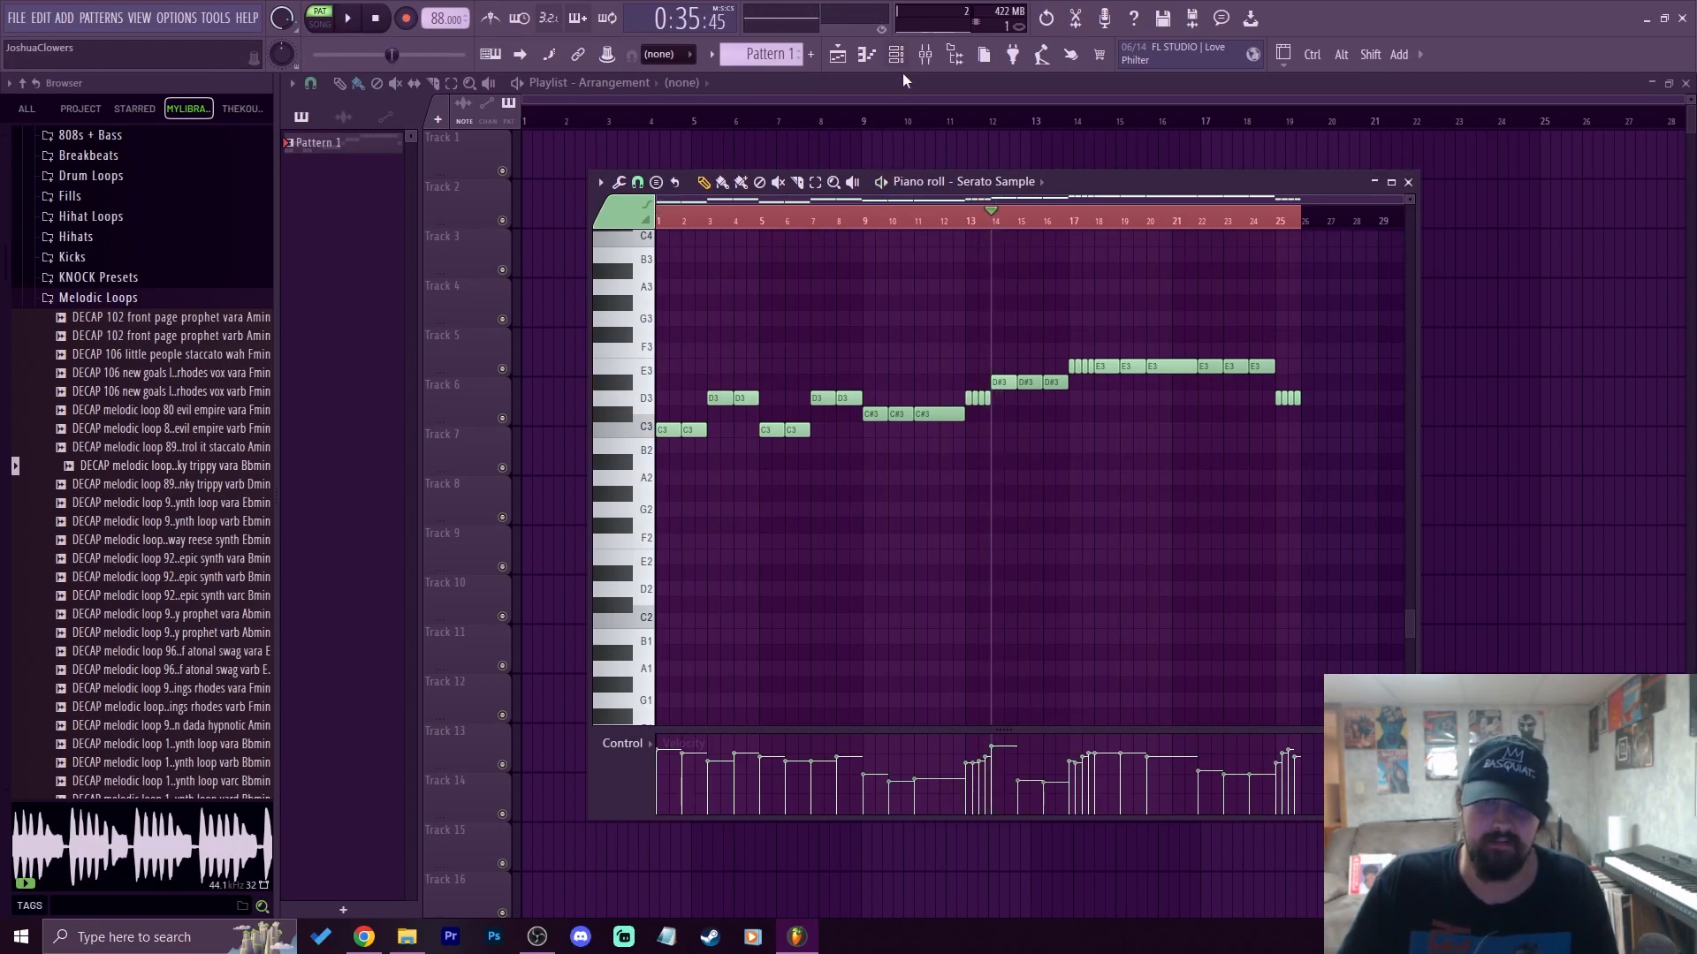
# Reopen Serato Sample from the channel rack, audition pad 4 and stop playback
pyautogui.press('F6')
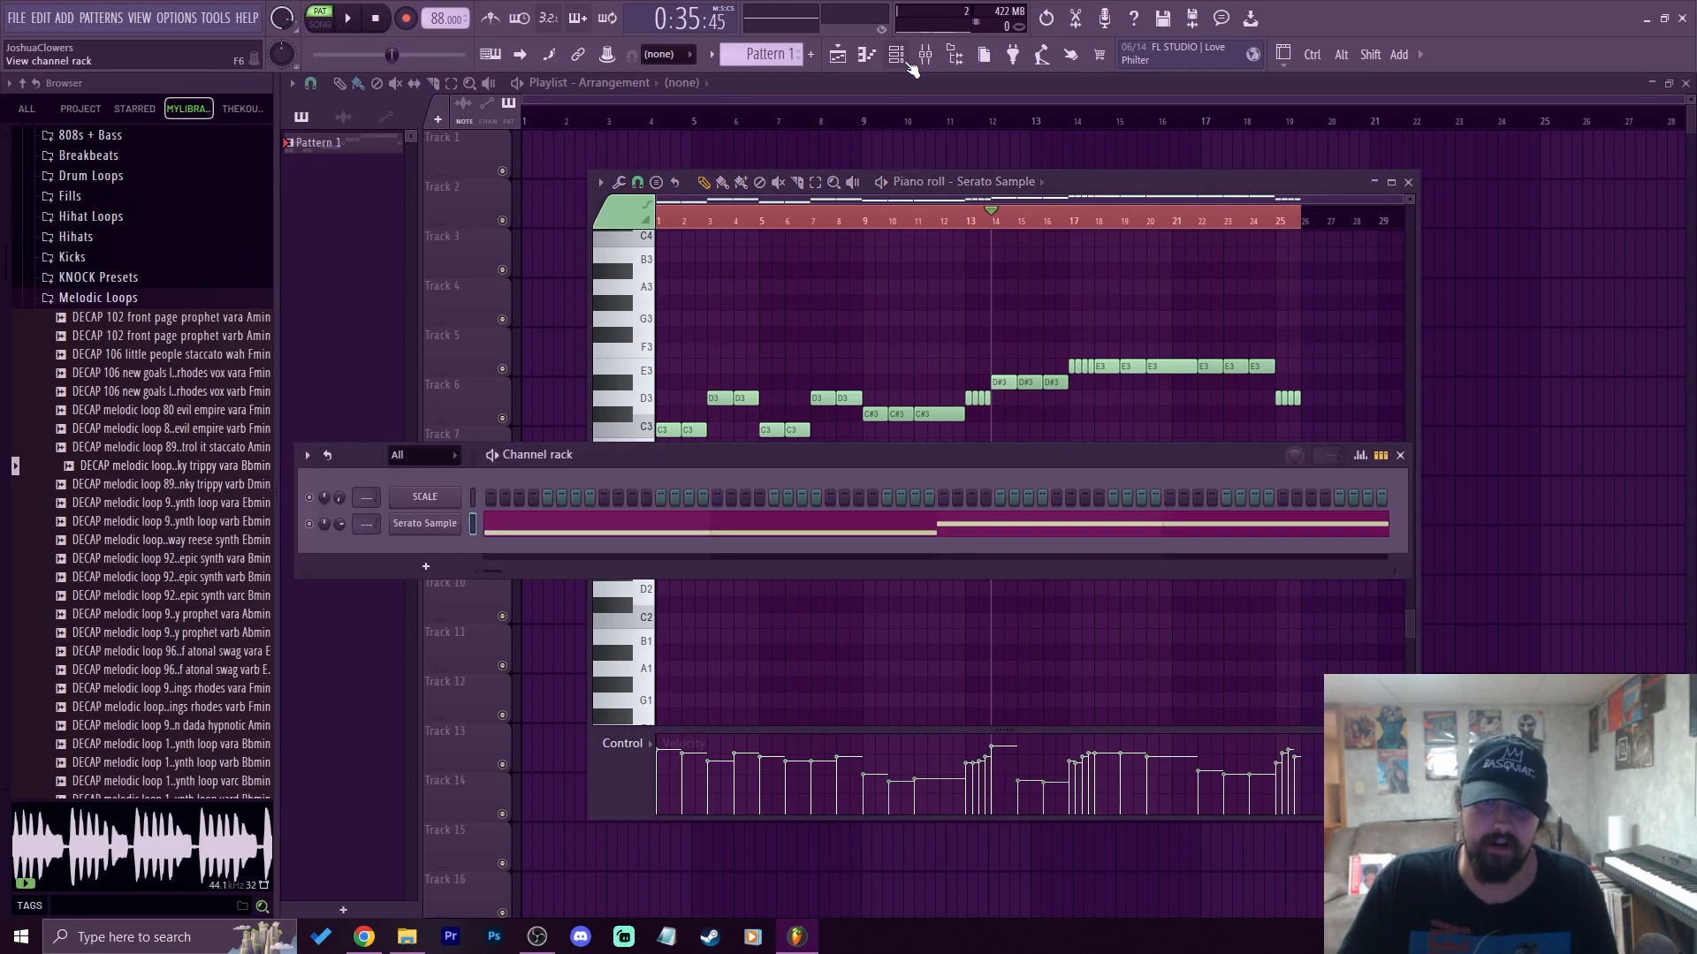
pyautogui.click(428, 525)
pyautogui.click(850, 647)
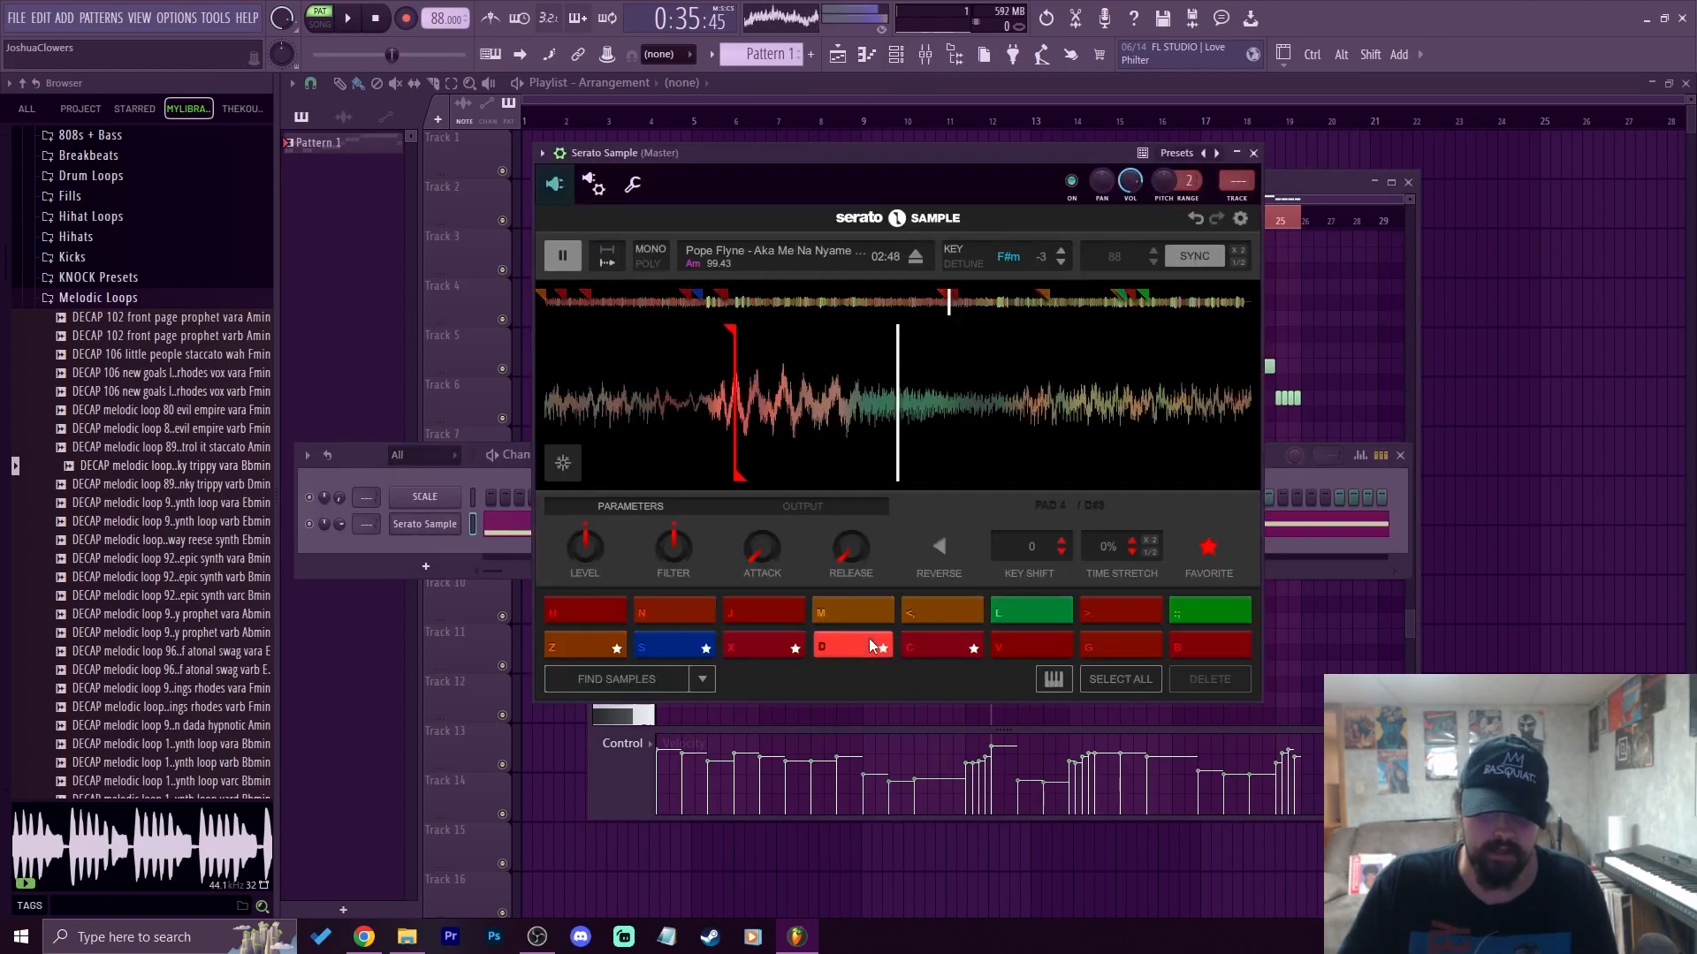
pyautogui.click(387, 16)
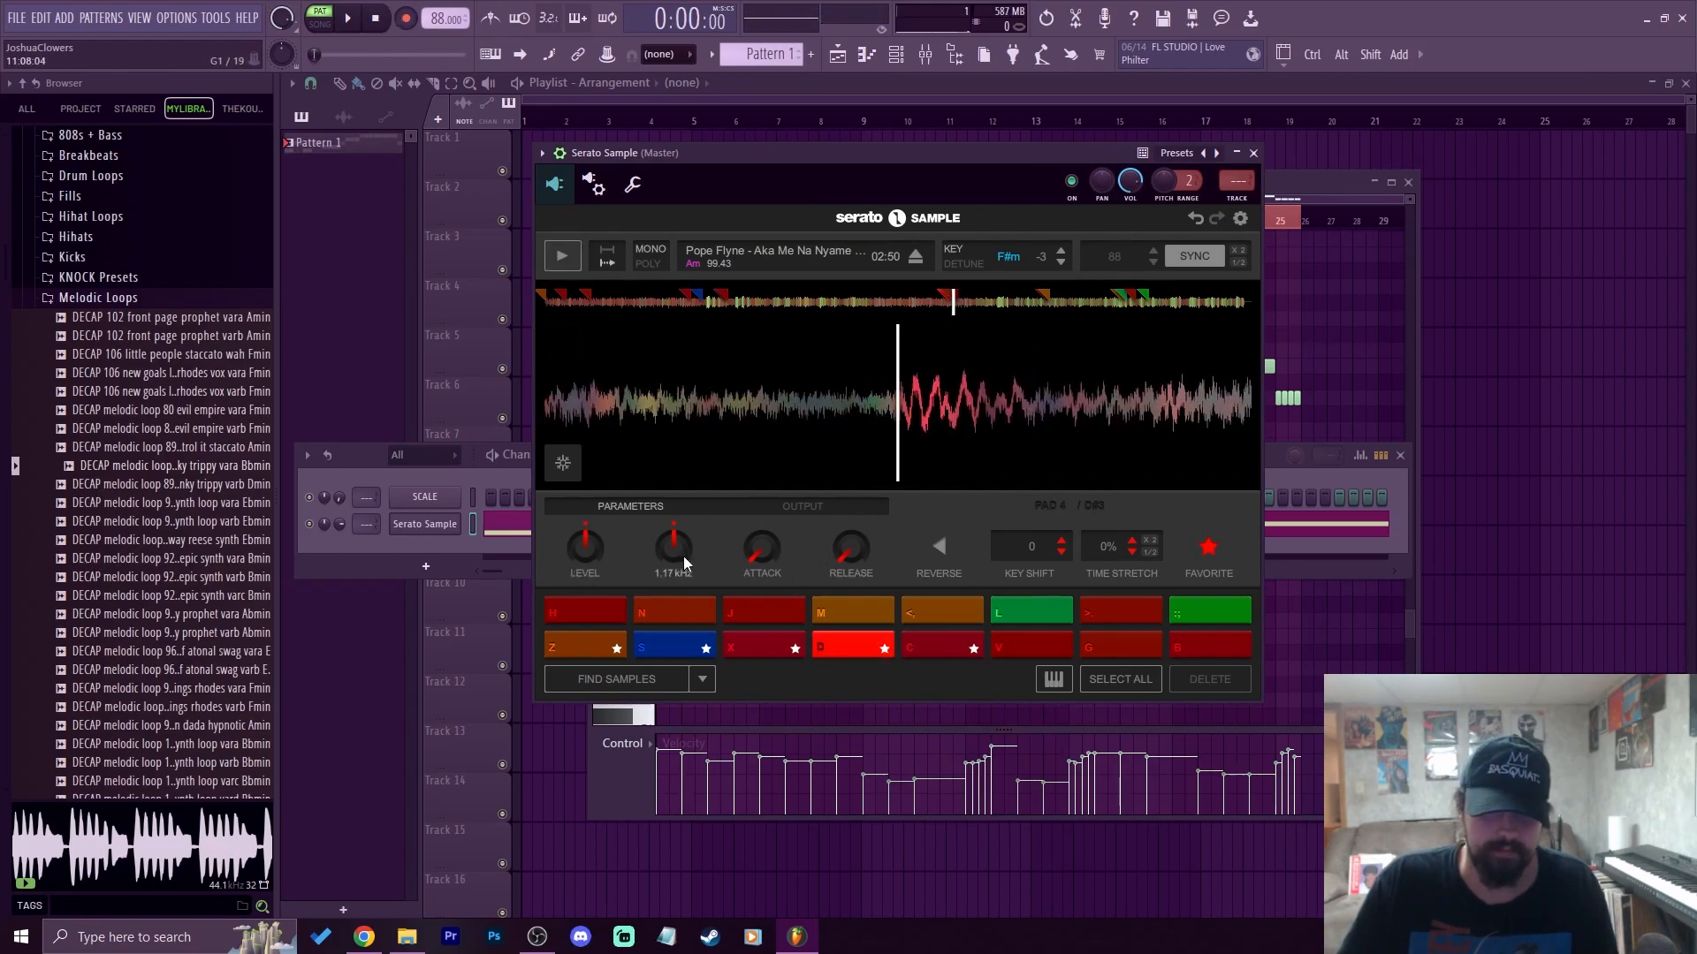
# Try lowering pad 4's filter to about 415 Hz while auditioning the chop, and return the filter to 1166 Hz
pyautogui.moveTo(674, 548); pyautogui.dragTo(673, 577)
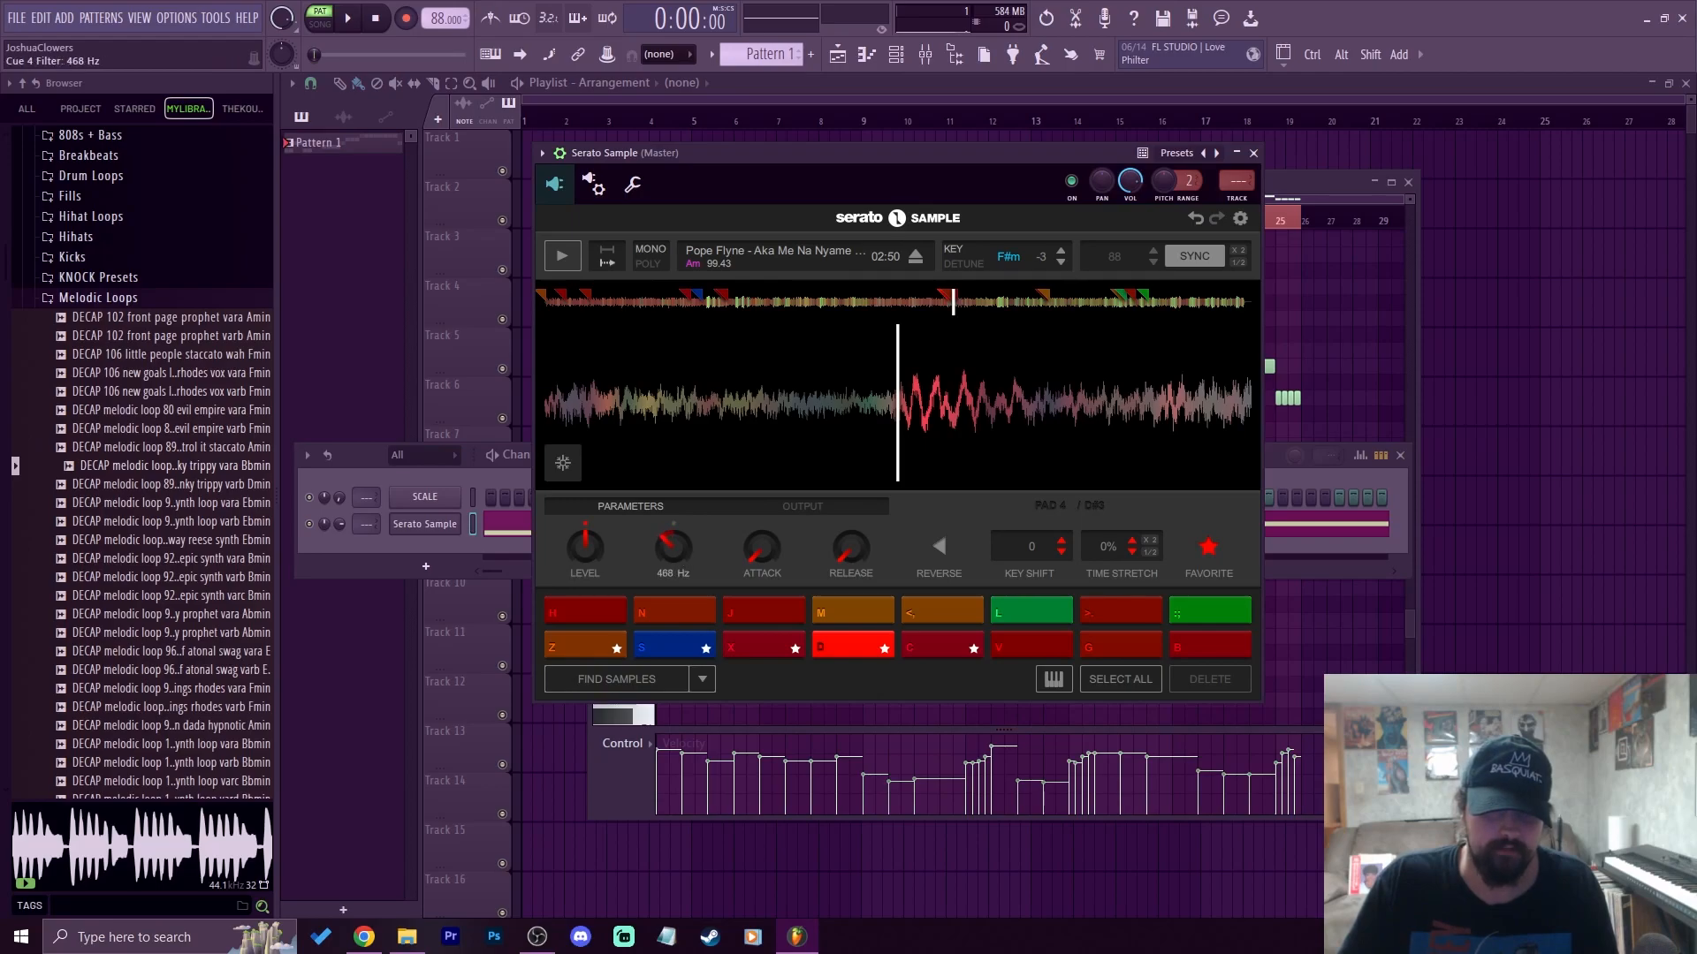
pyautogui.click(857, 647)
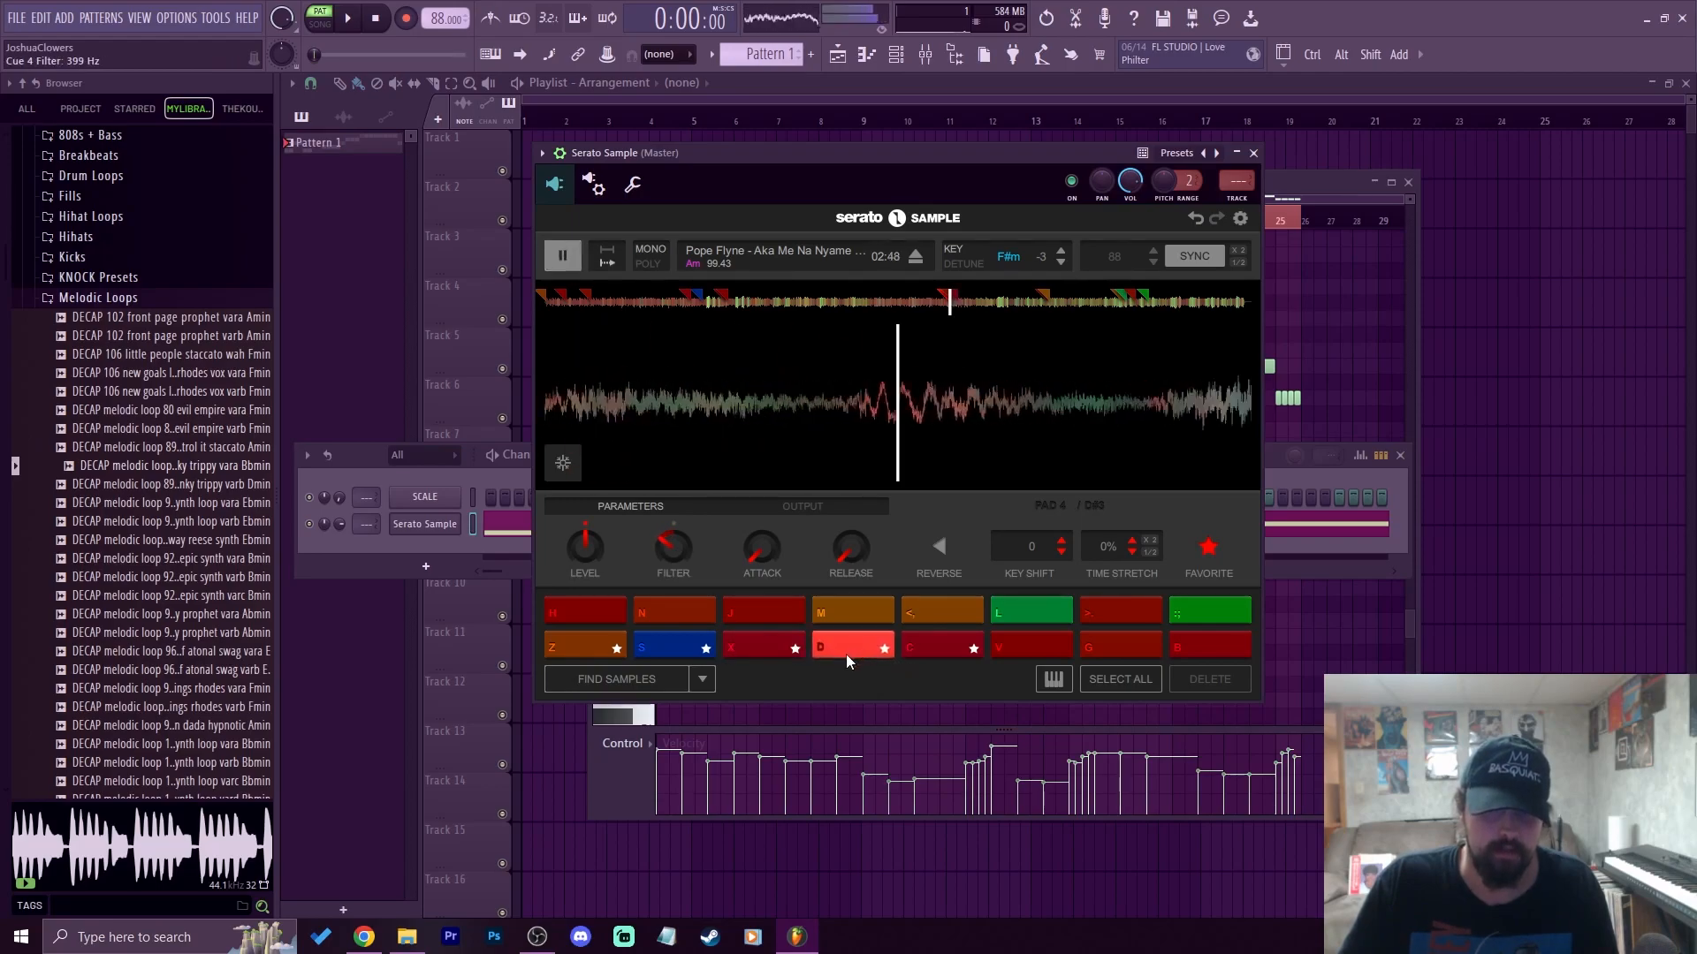
pyautogui.moveTo(673, 549)
pyautogui.mouseDown()
pyautogui.moveTo(673, 571)
pyautogui.moveTo(671, 534)
pyautogui.moveTo(674, 556)
pyautogui.mouseUp()
pyautogui.click(852, 650)
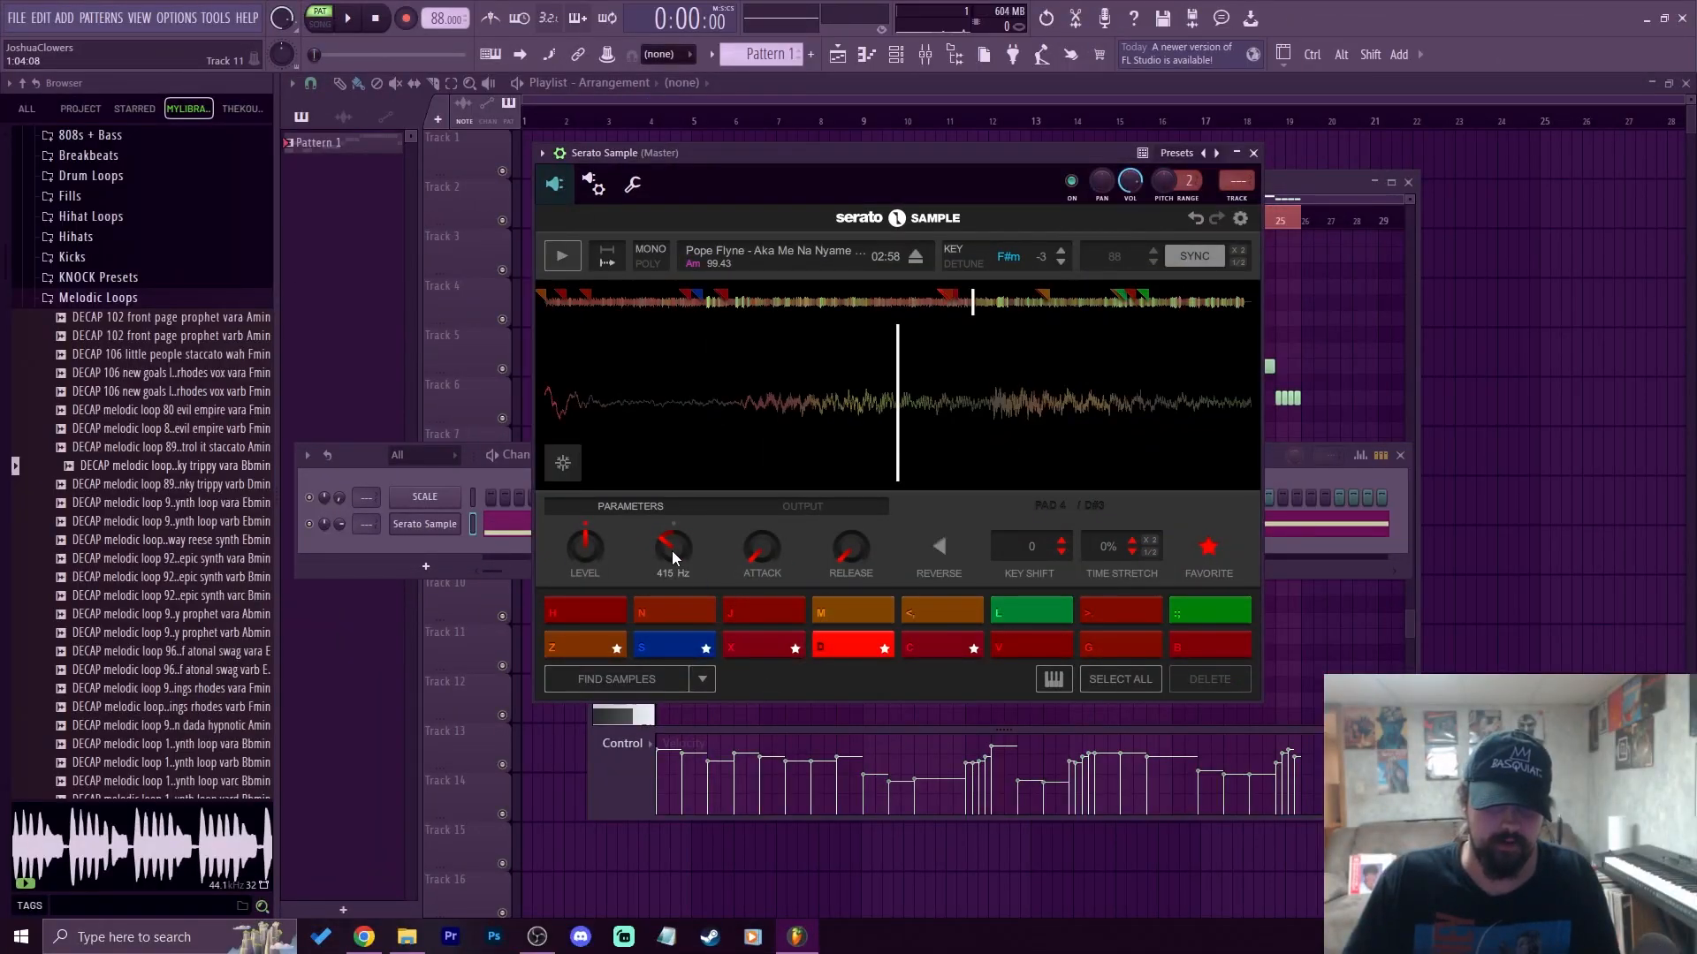
pyautogui.moveTo(671, 555); pyautogui.dragTo(672, 530)
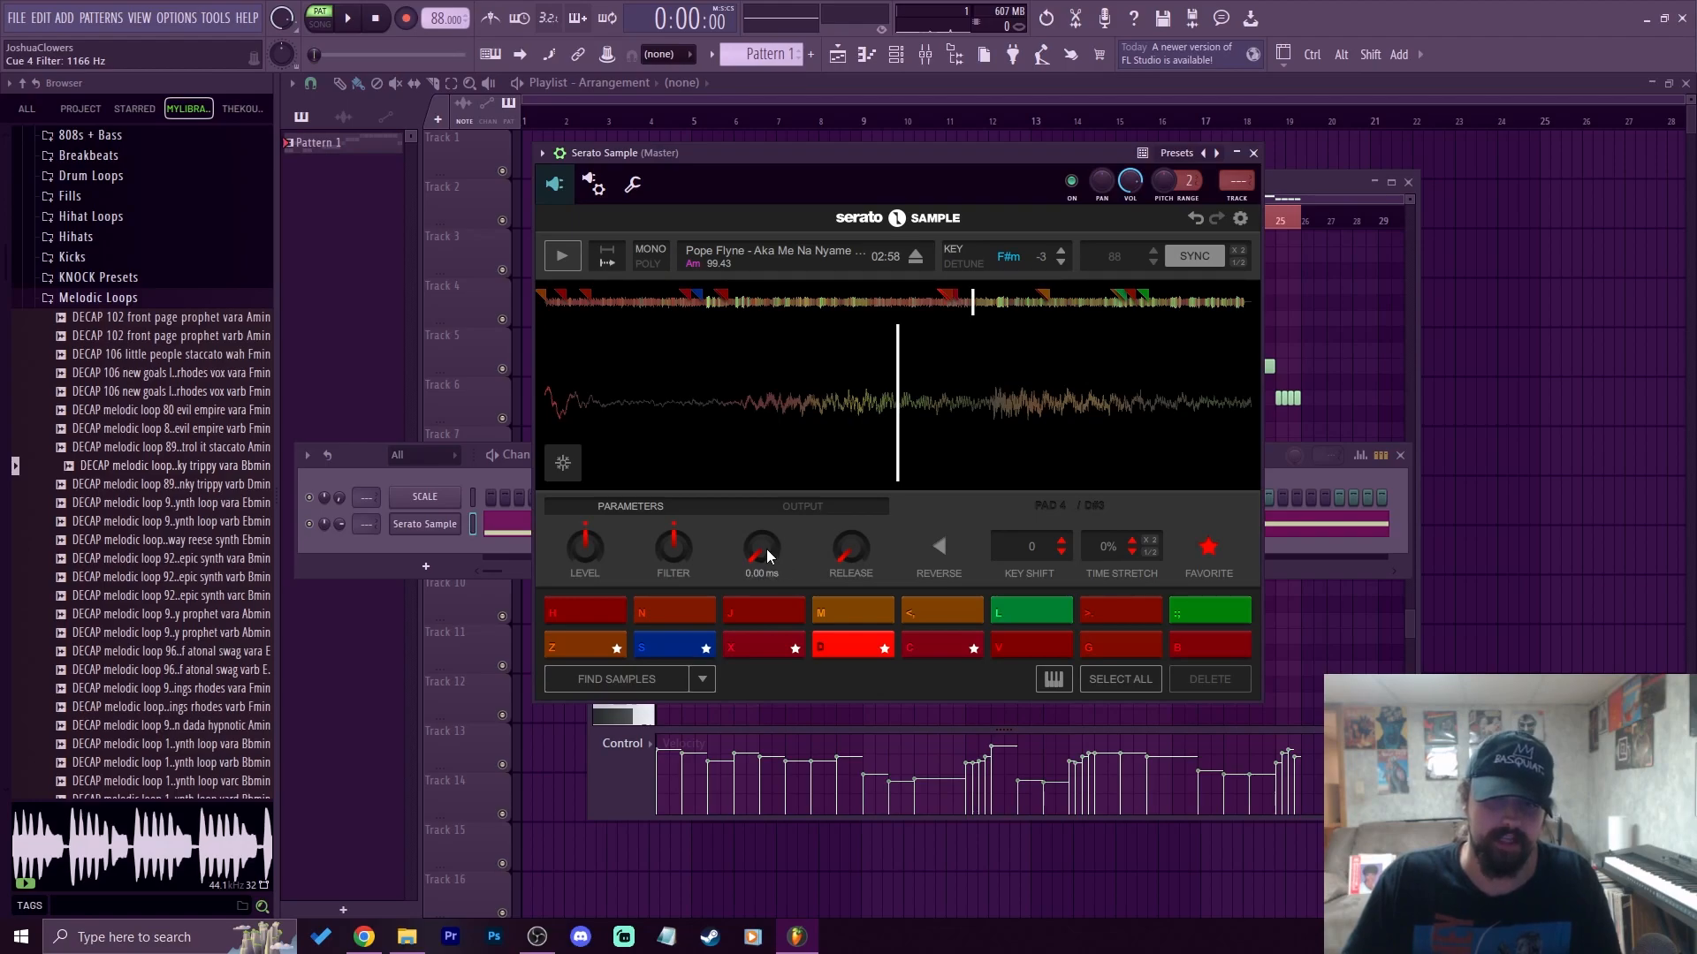
# Try a slower attack on pad 4, retriggering the chop several times to hear the effect
pyautogui.click(841, 642)
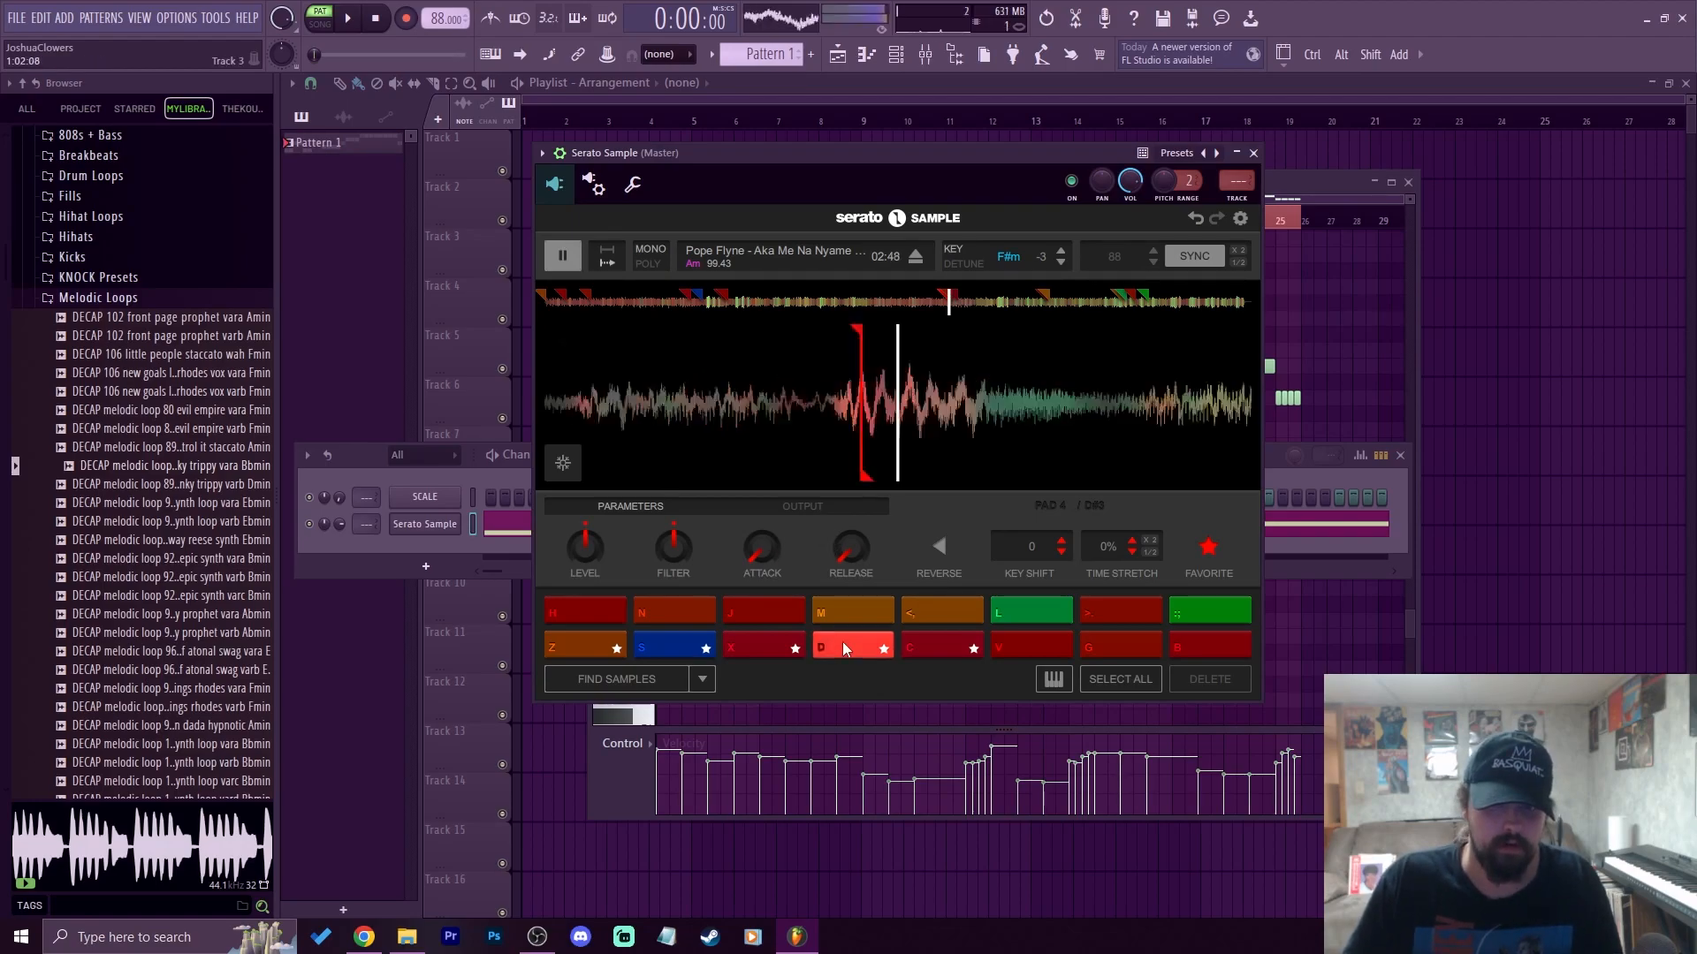
pyautogui.moveTo(767, 552); pyautogui.dragTo(767, 475)
pyautogui.click(822, 648)
pyautogui.click(833, 647)
pyautogui.click(836, 648)
pyautogui.click(836, 648)
pyautogui.click(375, 17)
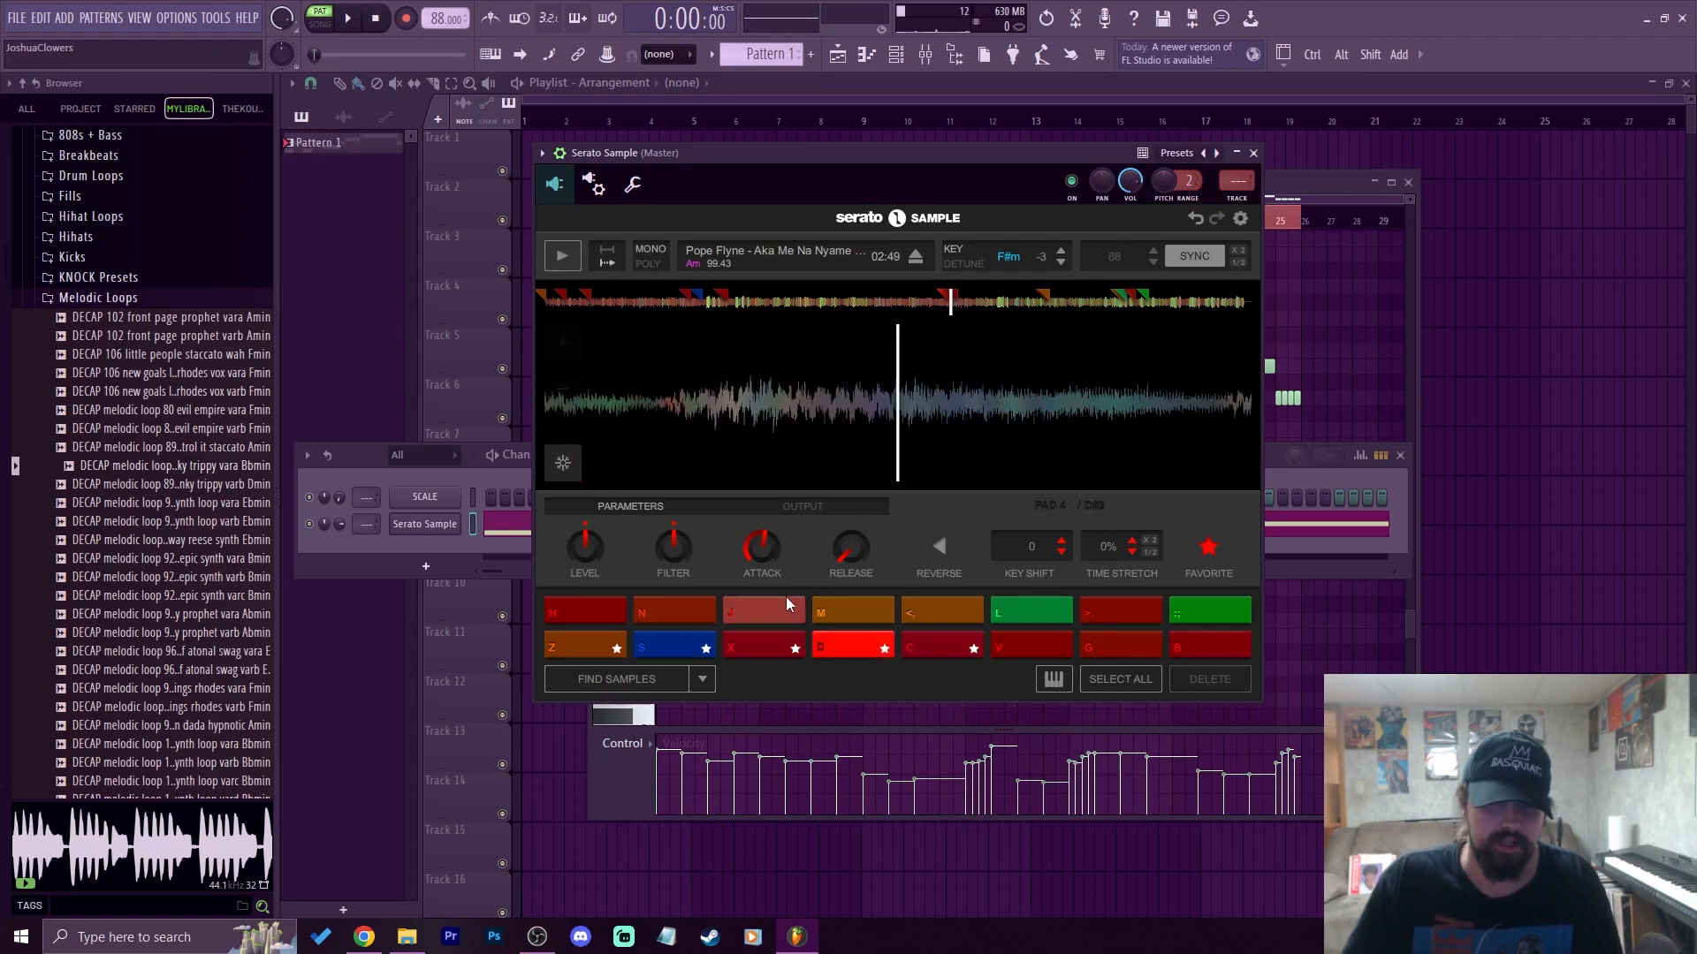
pyautogui.click(850, 649)
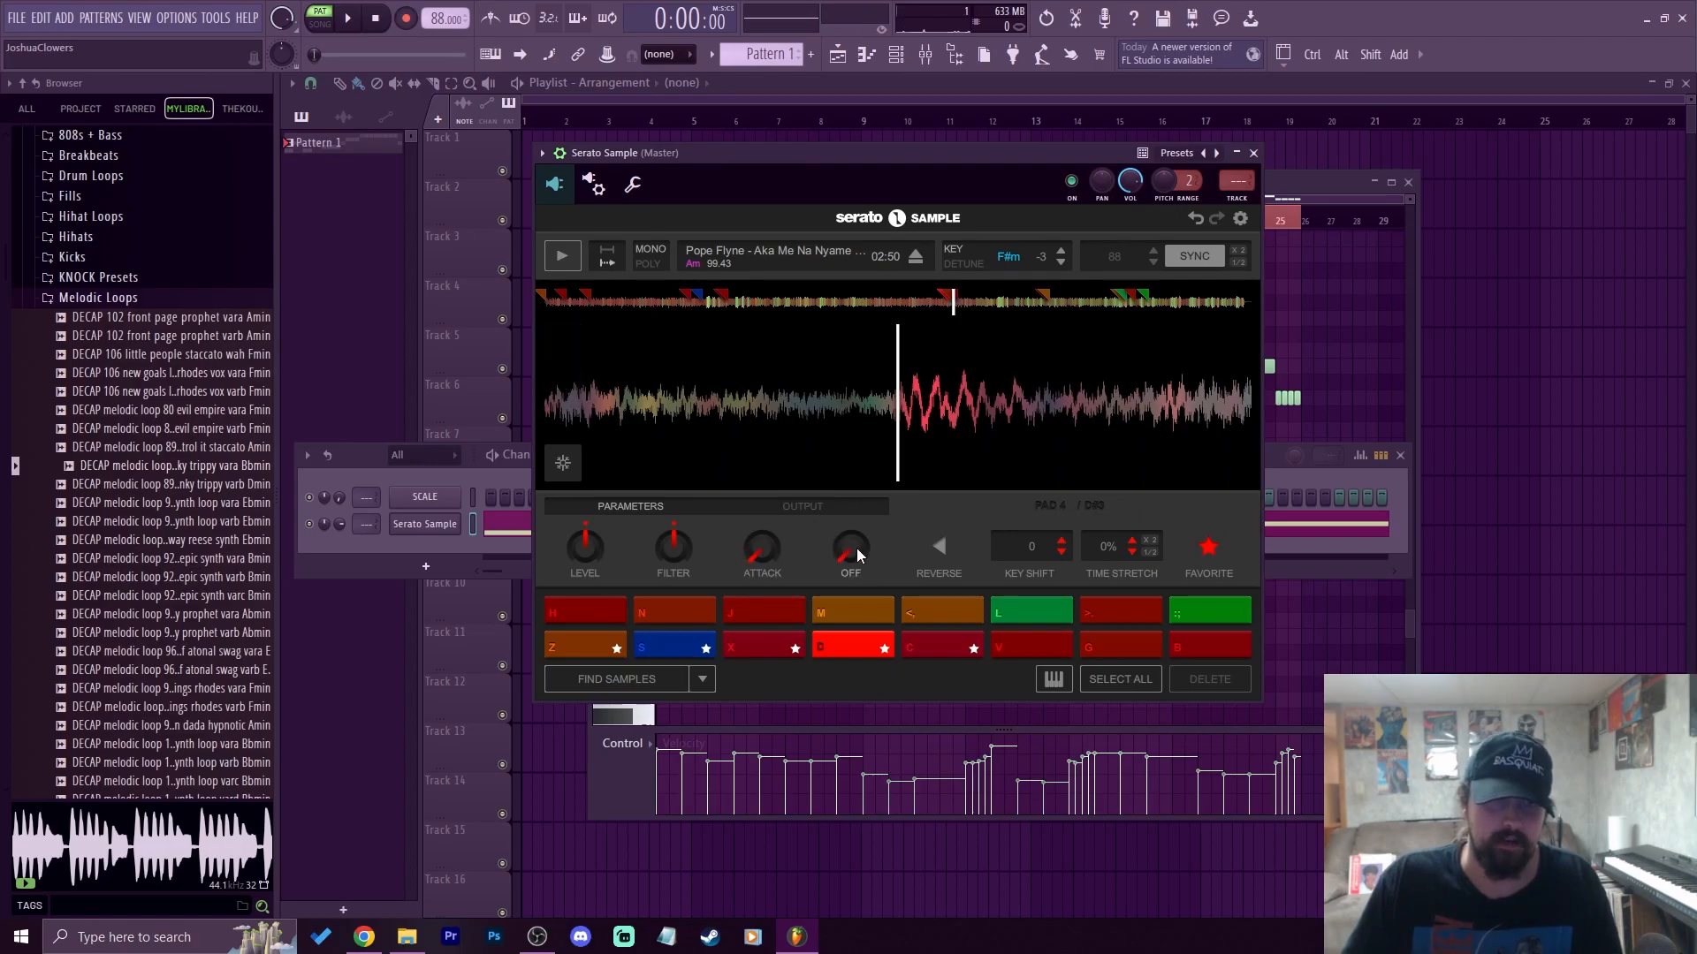
# Try a release of 2.37 s on pad 4 while auditioning the chop, and set the release back to off
pyautogui.click(845, 644)
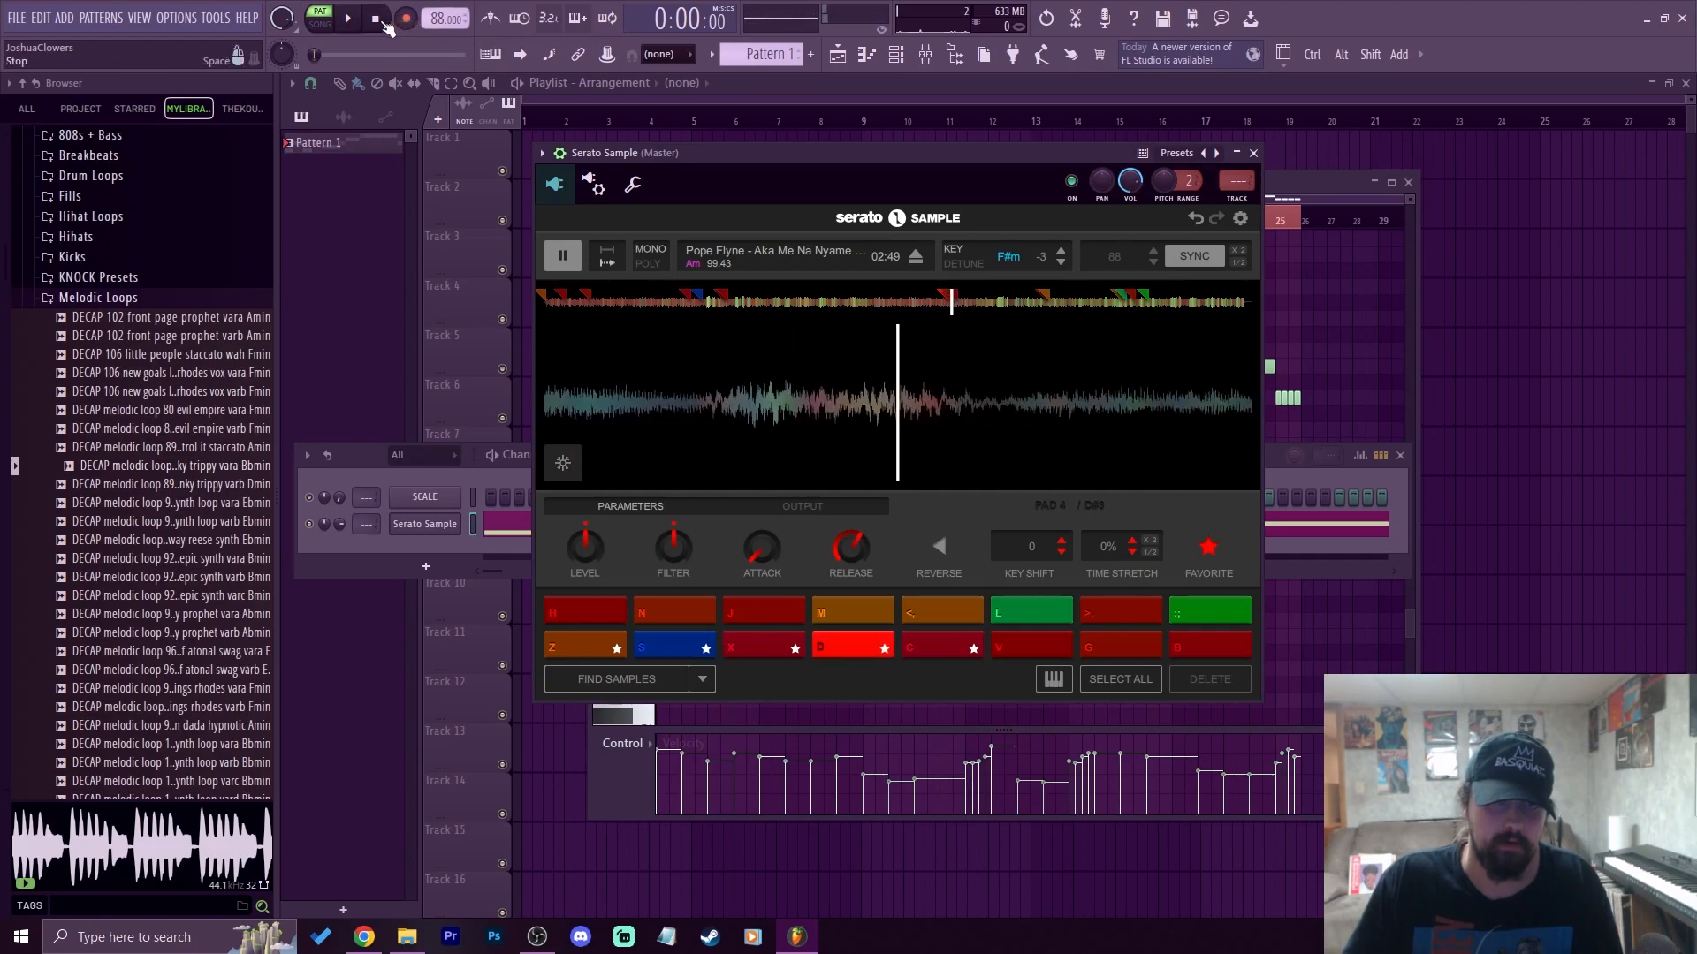
pyautogui.moveTo(861, 548)
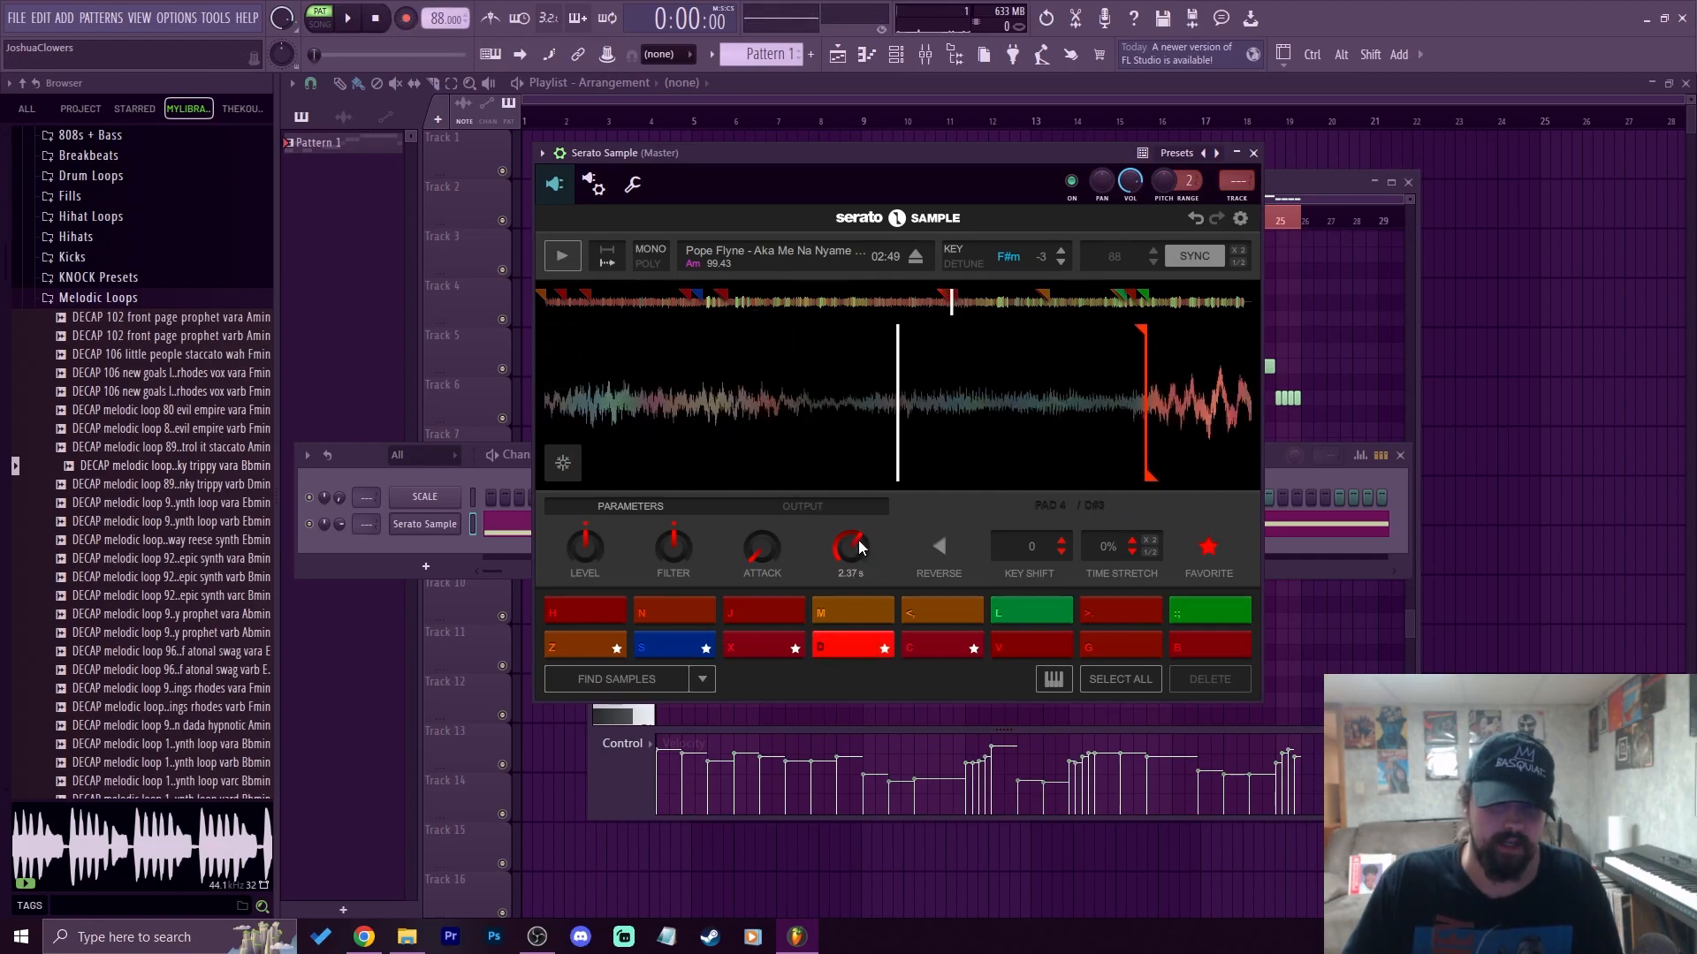
pyautogui.moveTo(861, 547); pyautogui.dragTo(866, 557)
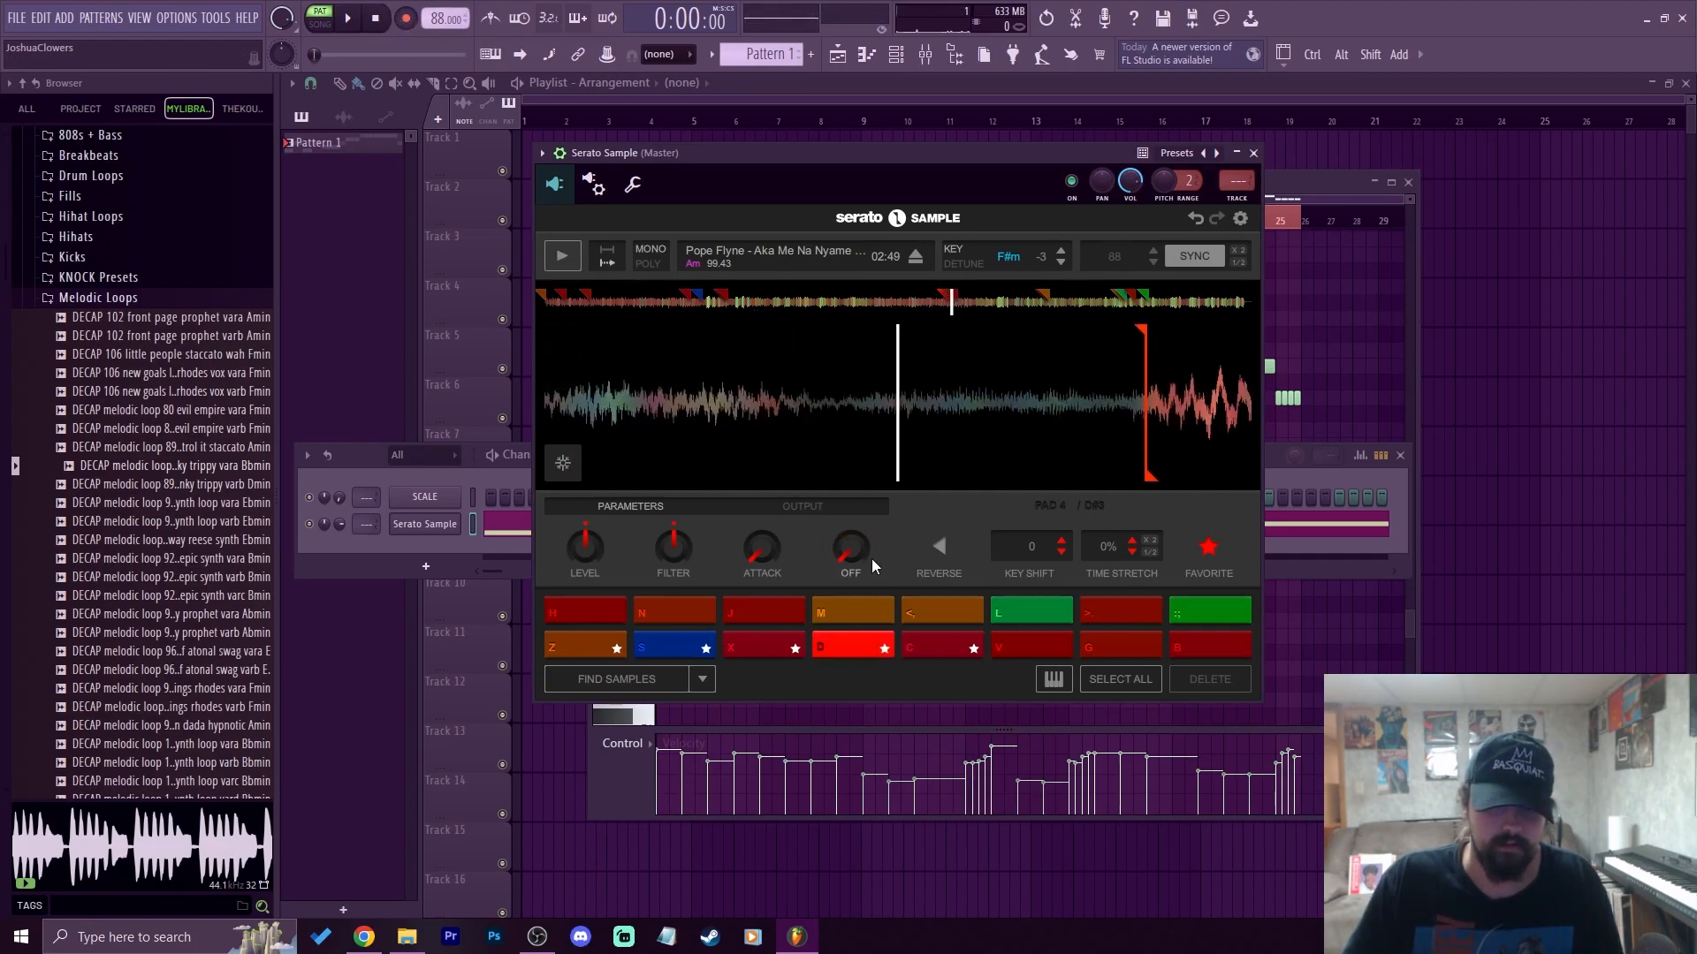
# Try reversing pad 4's chop and audition it
pyautogui.click(942, 546)
pyautogui.click(866, 653)
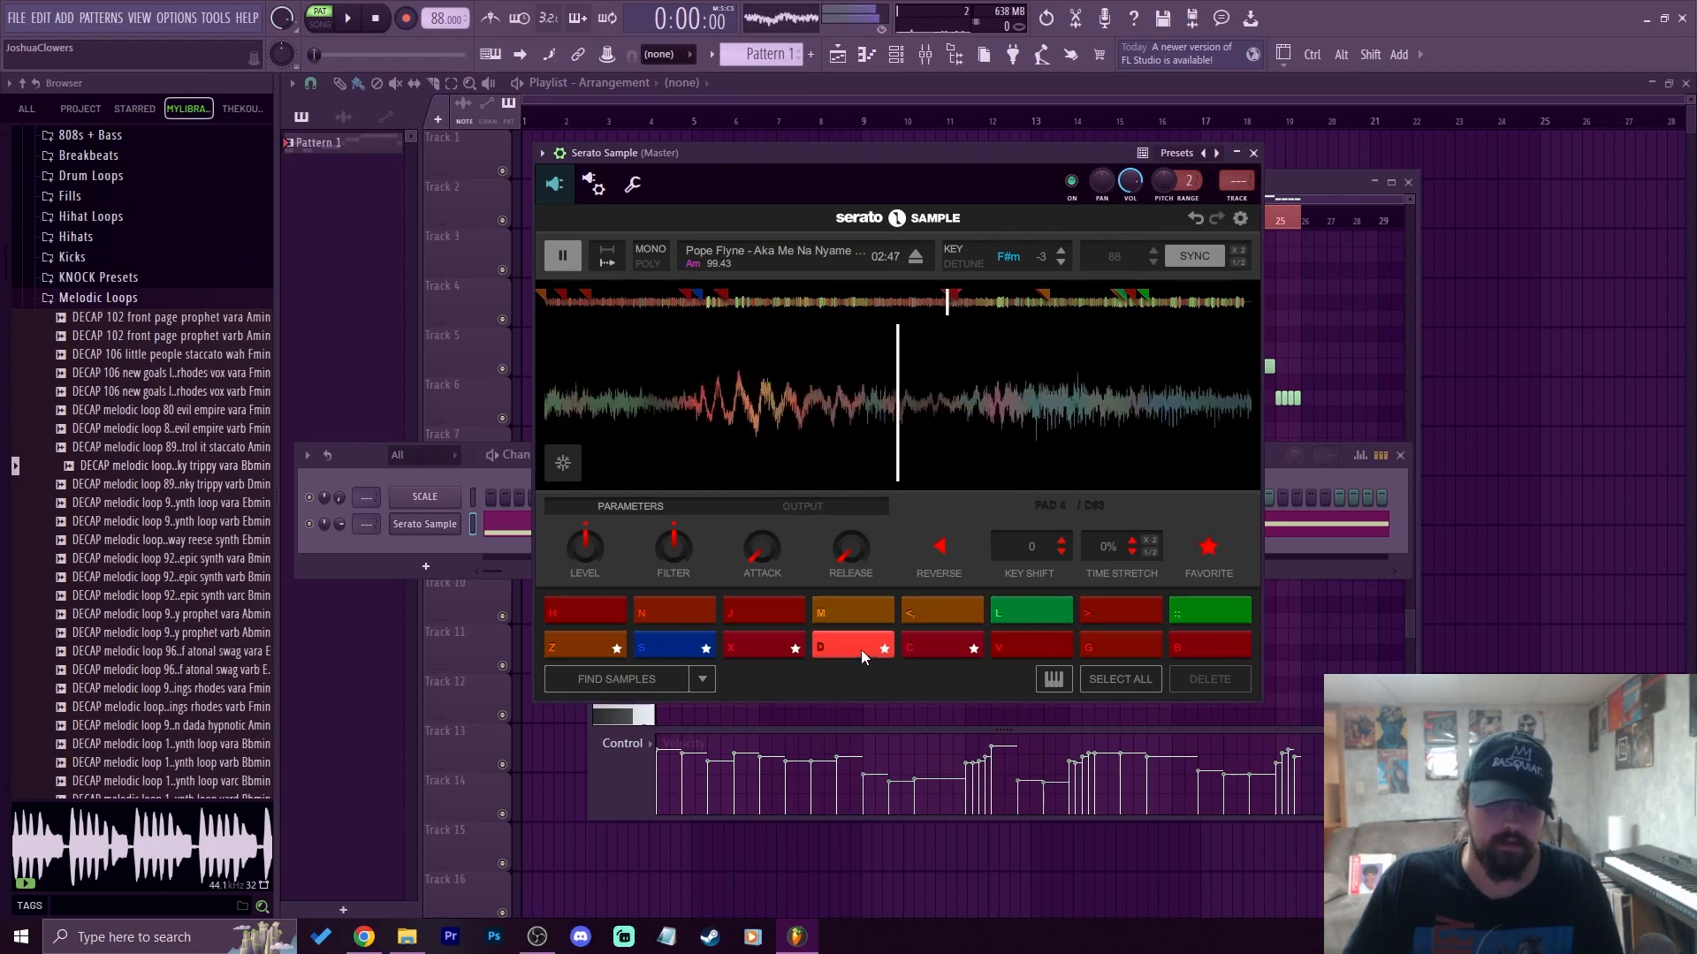
pyautogui.click(385, 23)
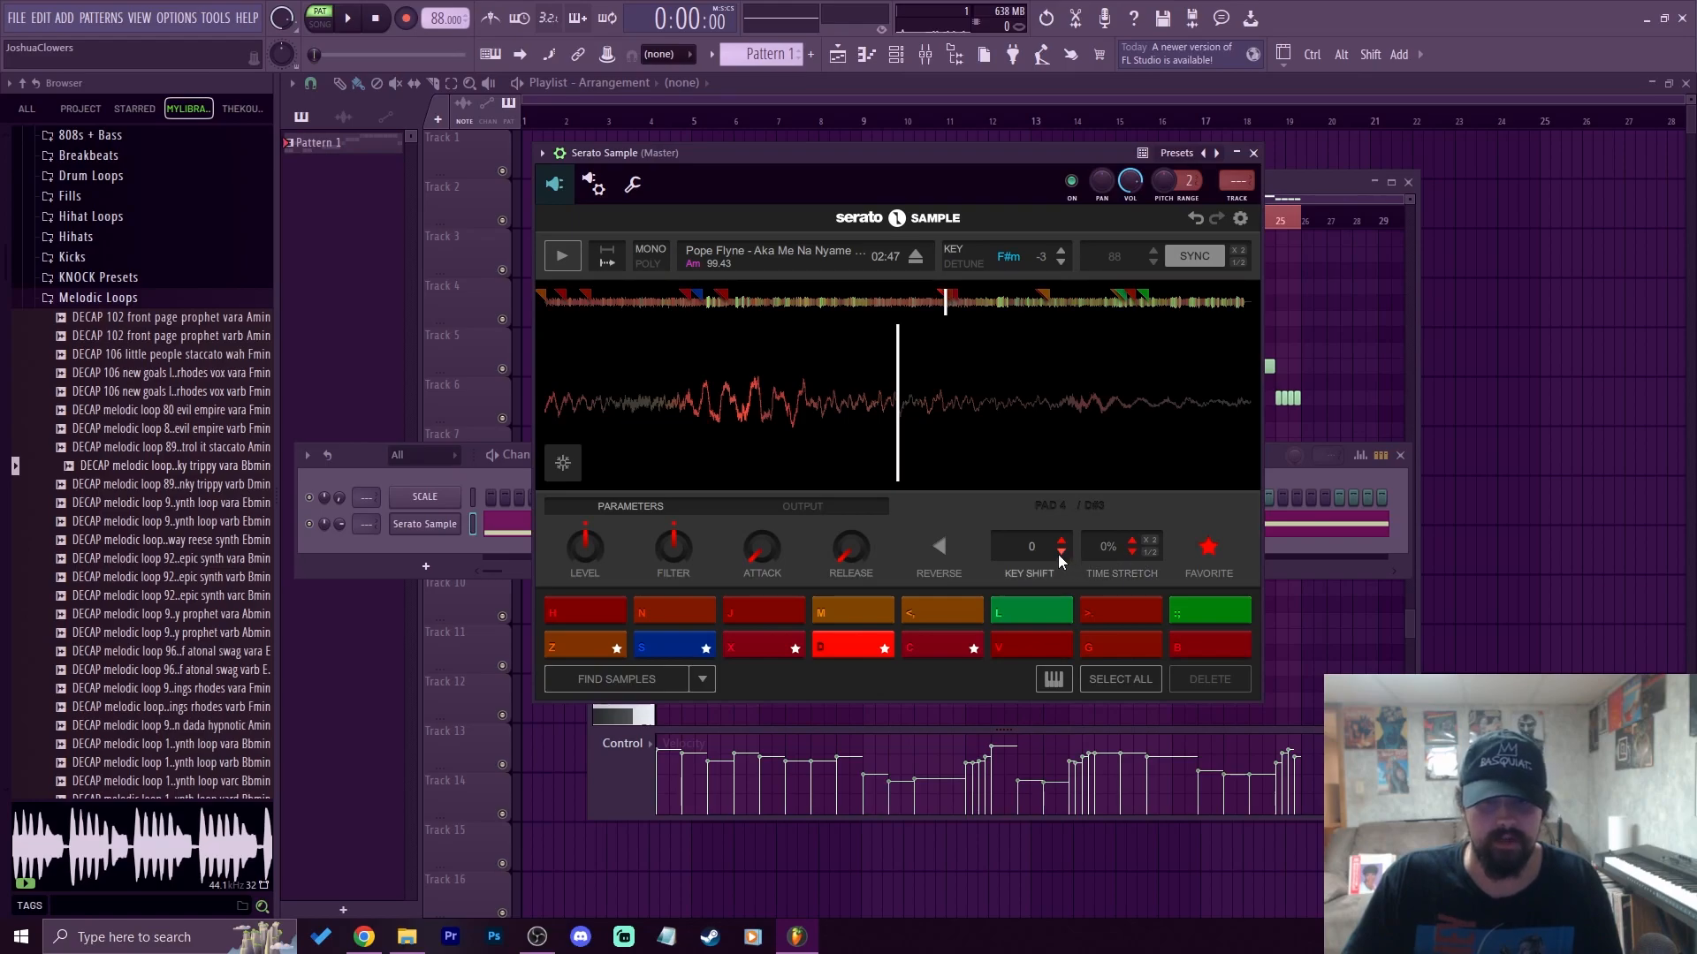
# Test the half-speed and double-speed time stretch on pad 4, settle on -50% and audition the chop
pyautogui.click(1154, 555)
pyautogui.click(1154, 555)
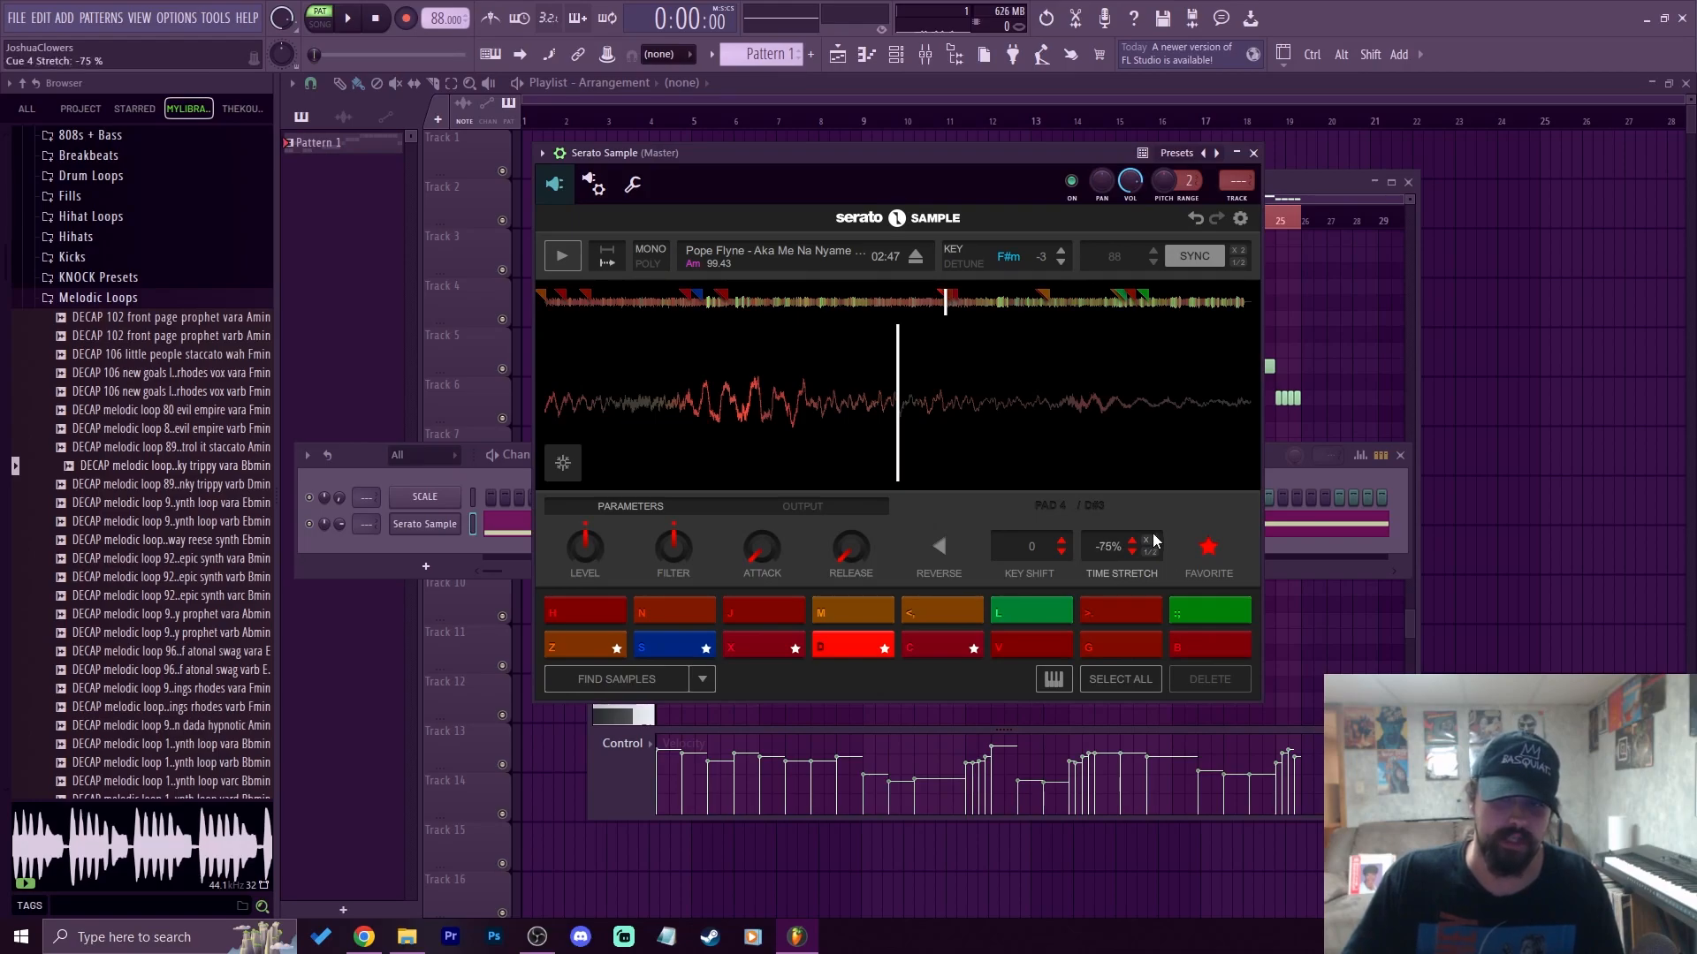
pyautogui.doubleClick(1149, 541)
pyautogui.click(1150, 552)
pyautogui.click(859, 650)
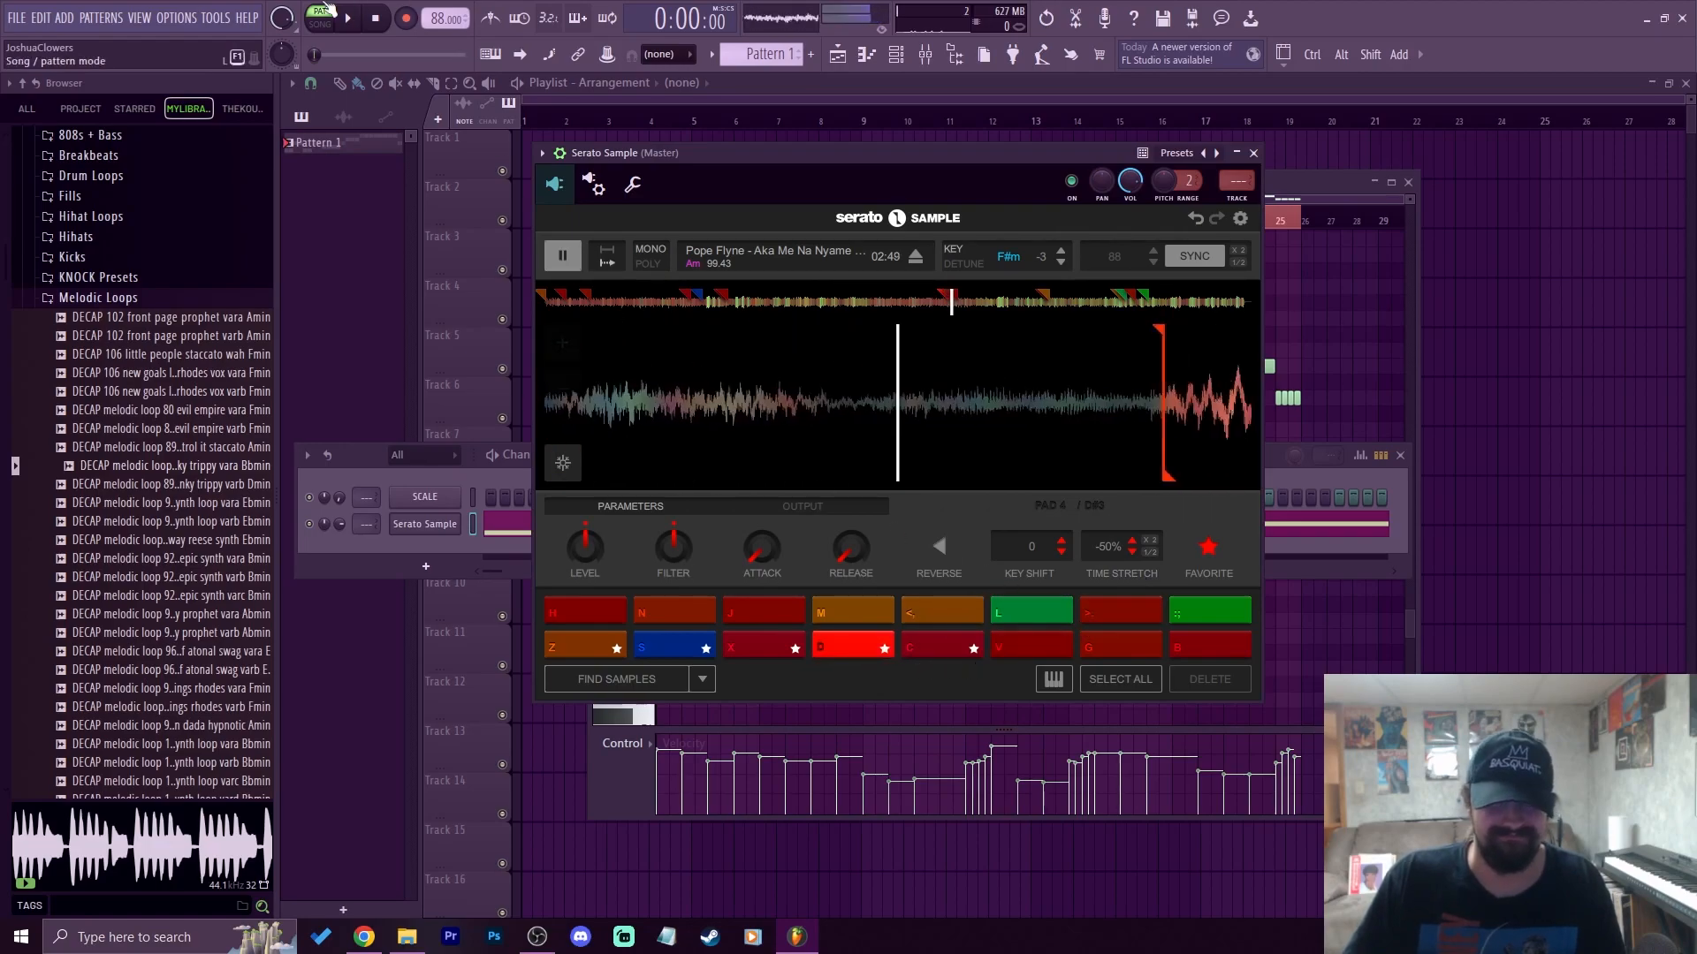
pyautogui.click(375, 17)
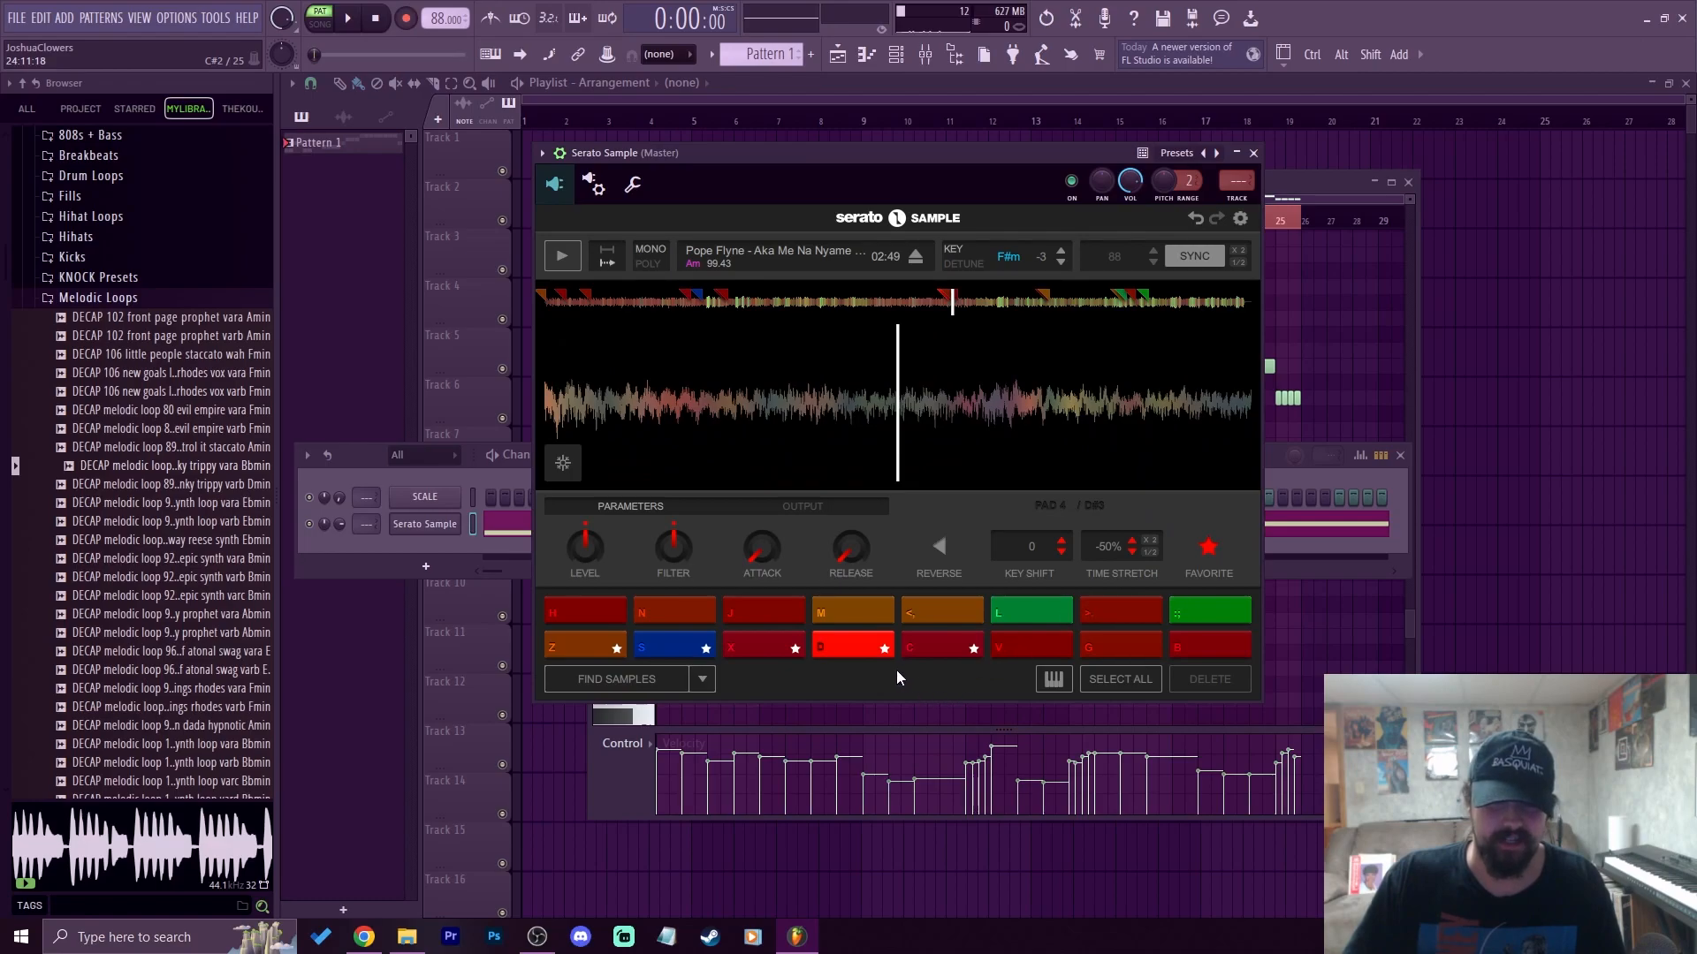
# Try a key shift of -12 semitones on pad 4 and audition the chop
pyautogui.click(1061, 552)
pyautogui.click(1060, 552)
pyautogui.click(1060, 553)
pyautogui.click(1061, 552)
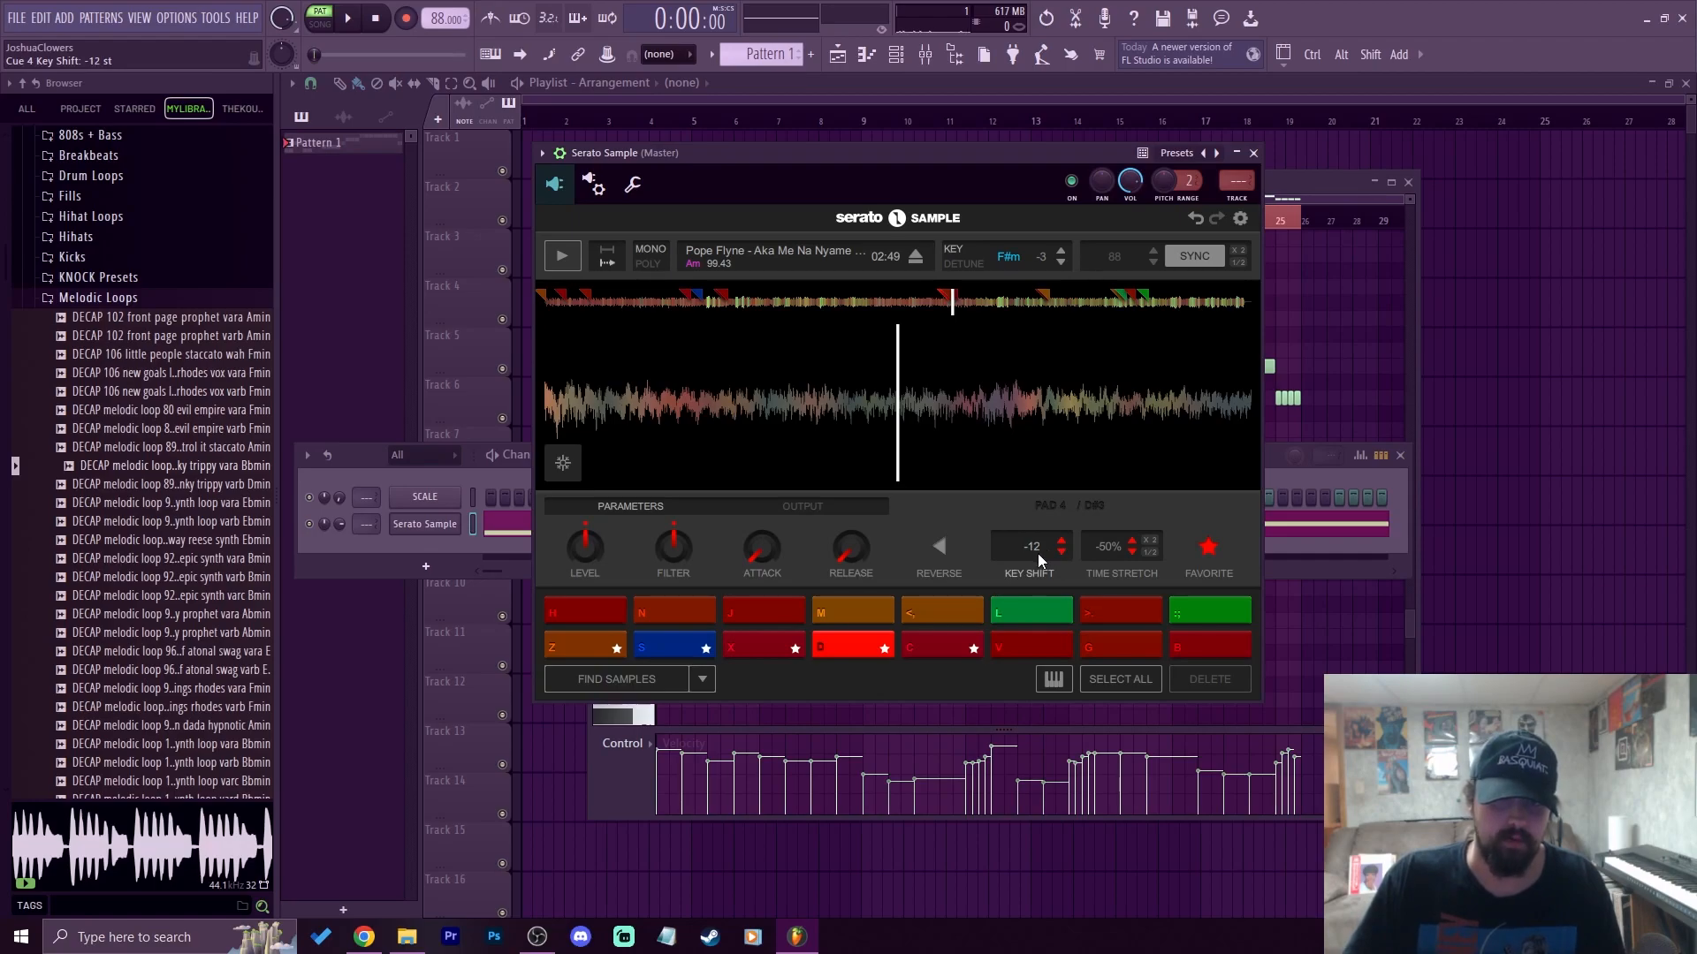
pyautogui.click(836, 645)
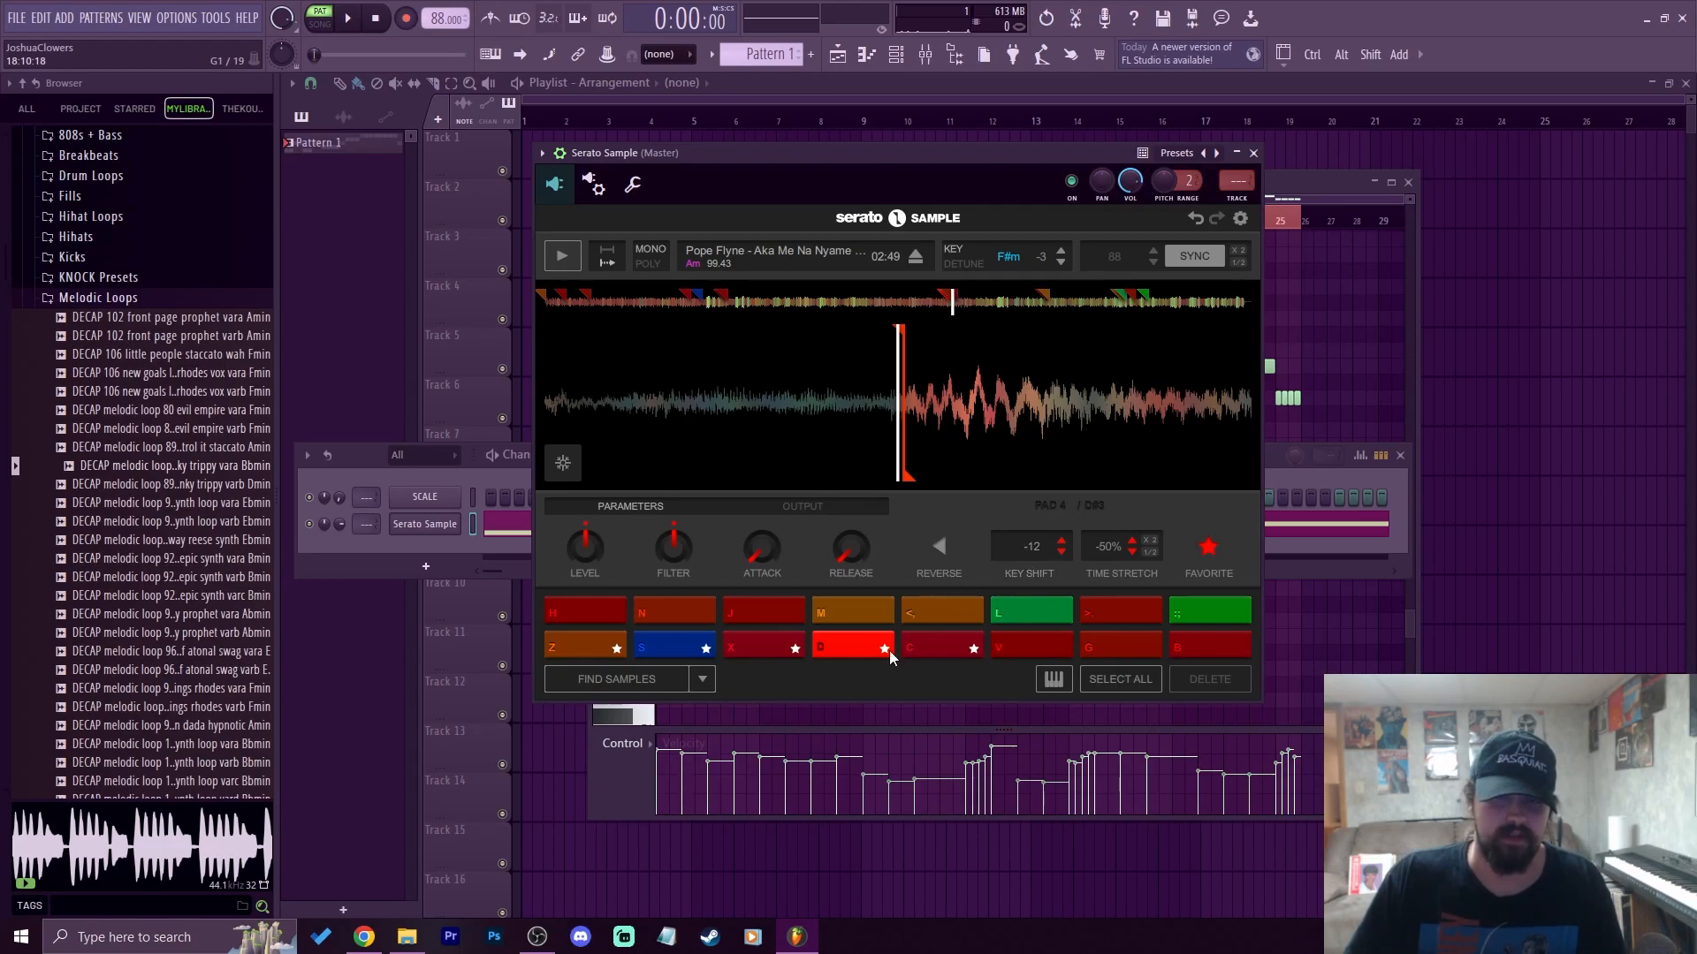
# Raise pad 4's key shift to -1 semitone
pyautogui.click(1061, 542)
pyautogui.click(1061, 543)
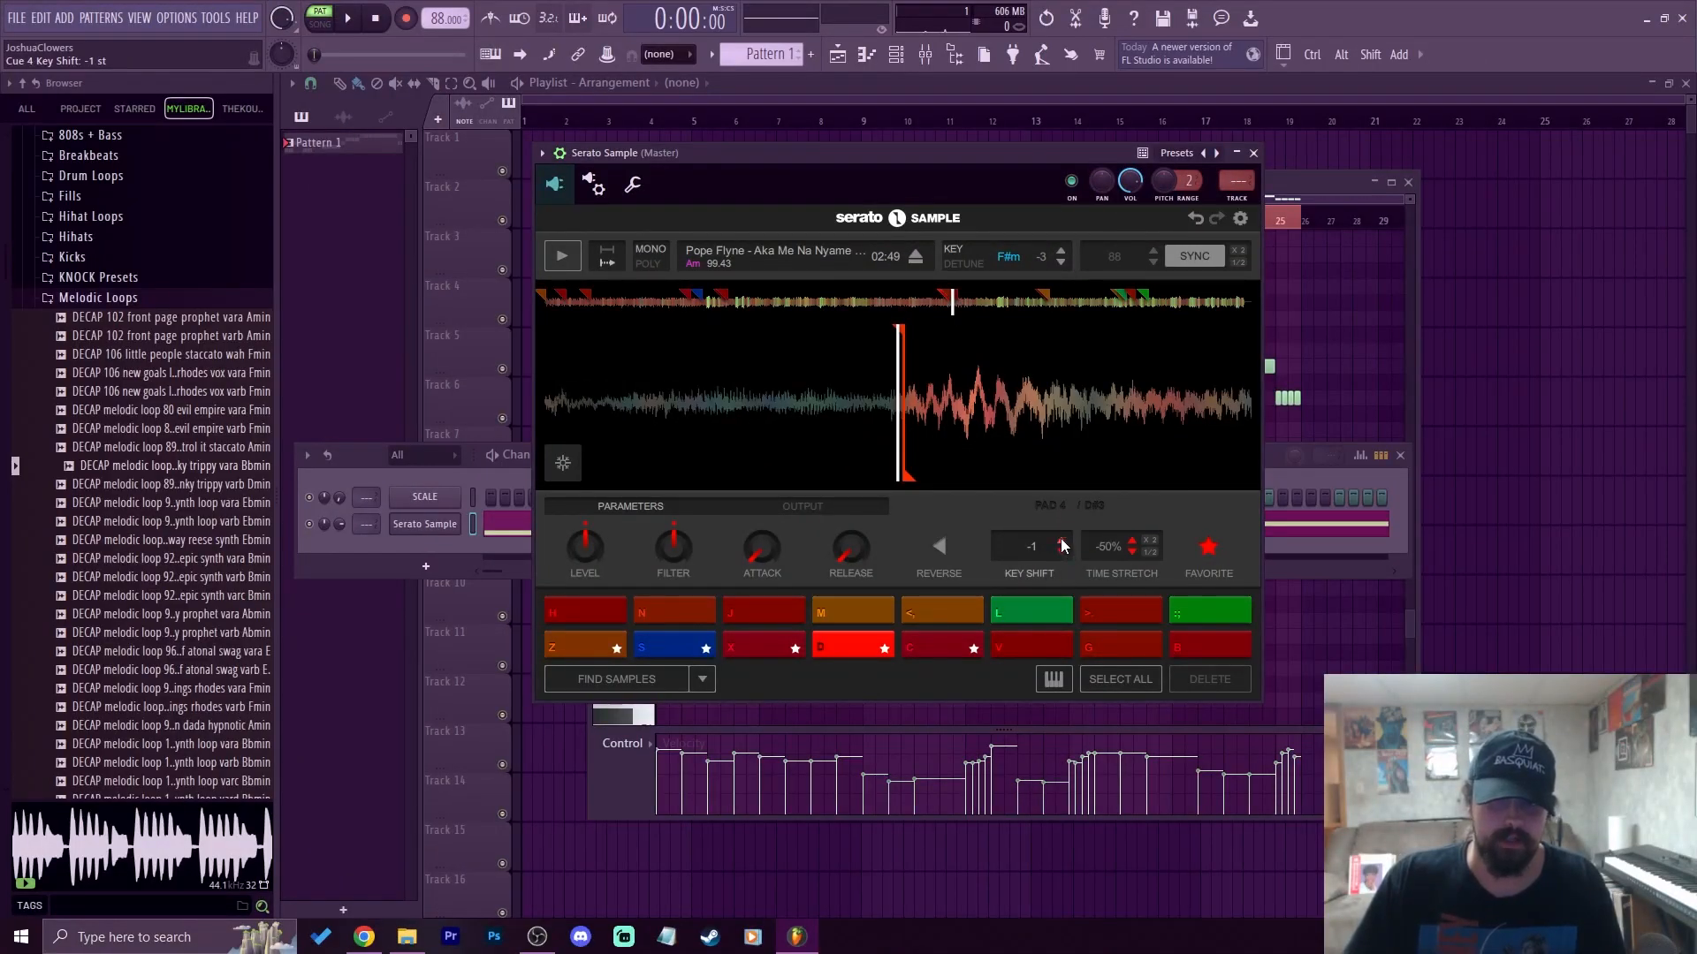
pyautogui.click(1061, 541)
pyautogui.click(1063, 553)
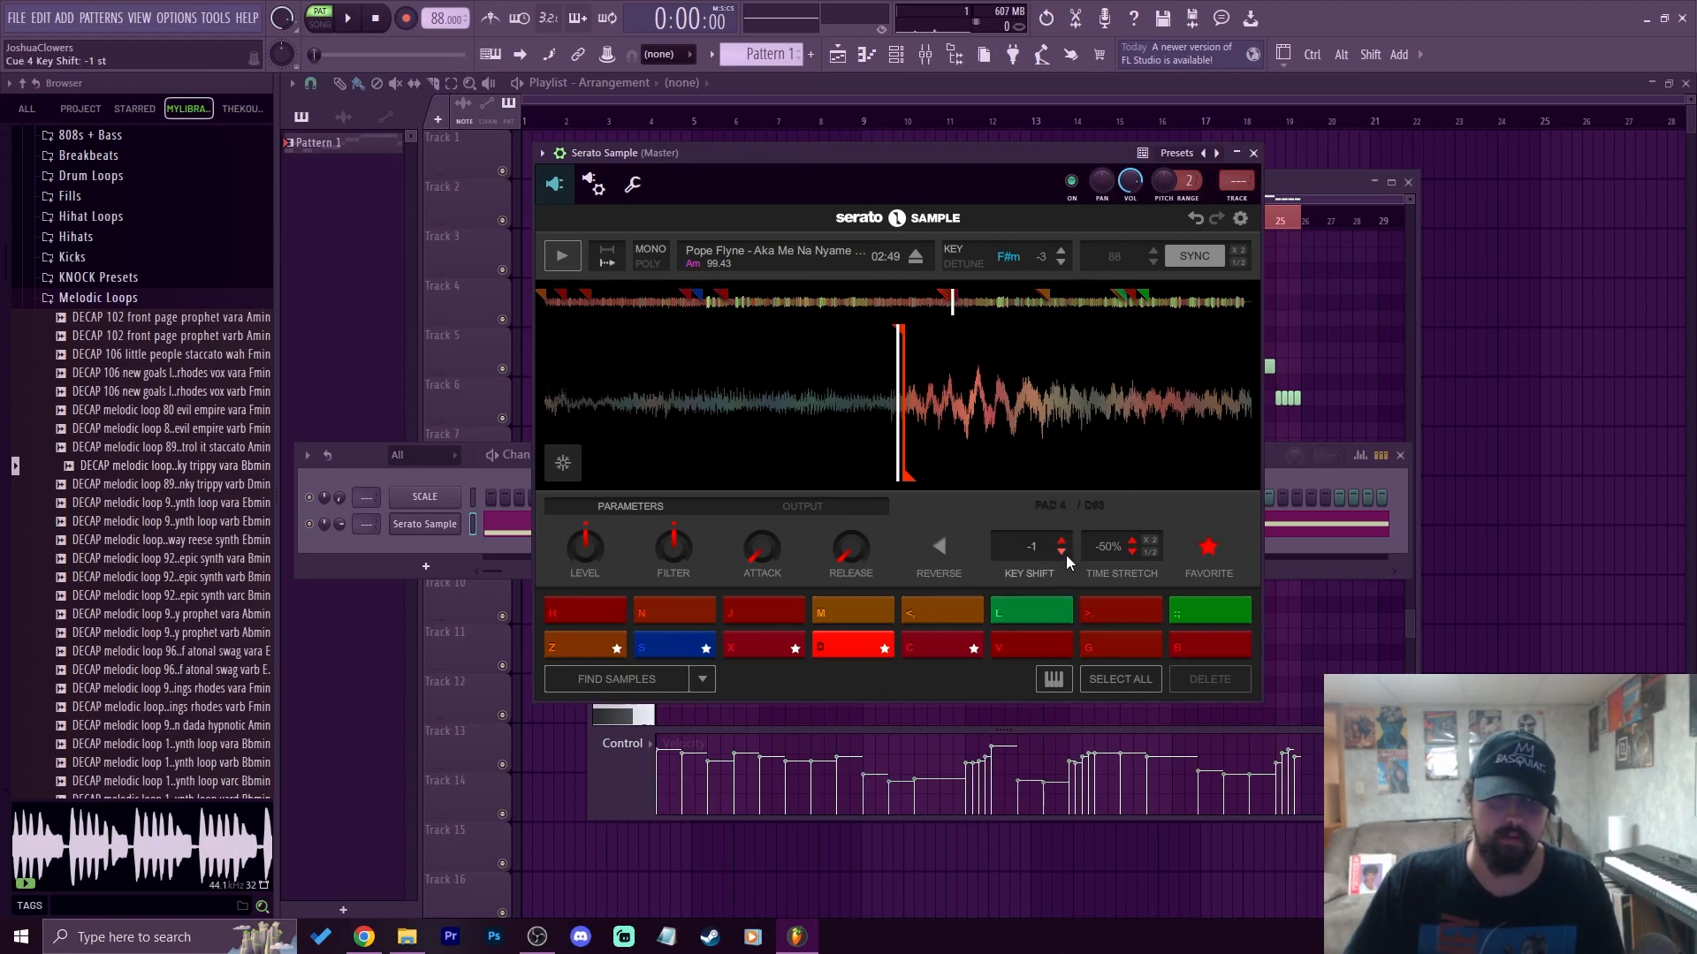
# View Serato Sample's notes in the piano roll, return to the plugin and raise pad 4's key shift by one semitone
pyautogui.rightClick(413, 522)
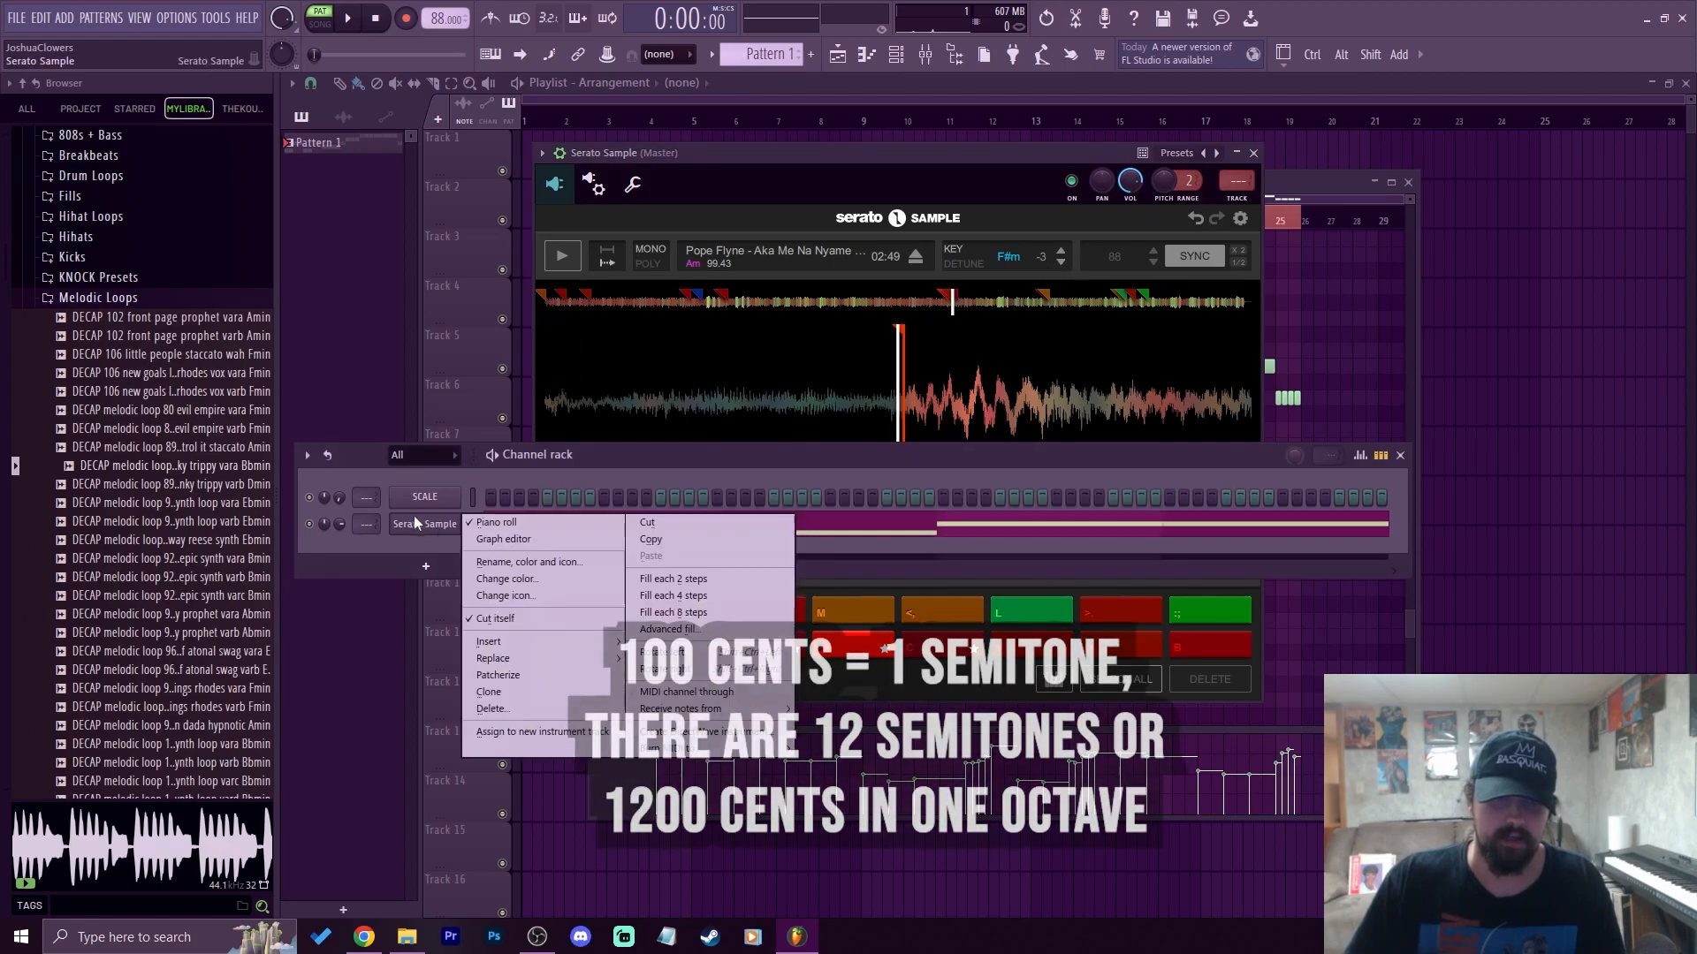
pyautogui.click(509, 523)
pyautogui.rightClick(436, 524)
pyautogui.click(494, 522)
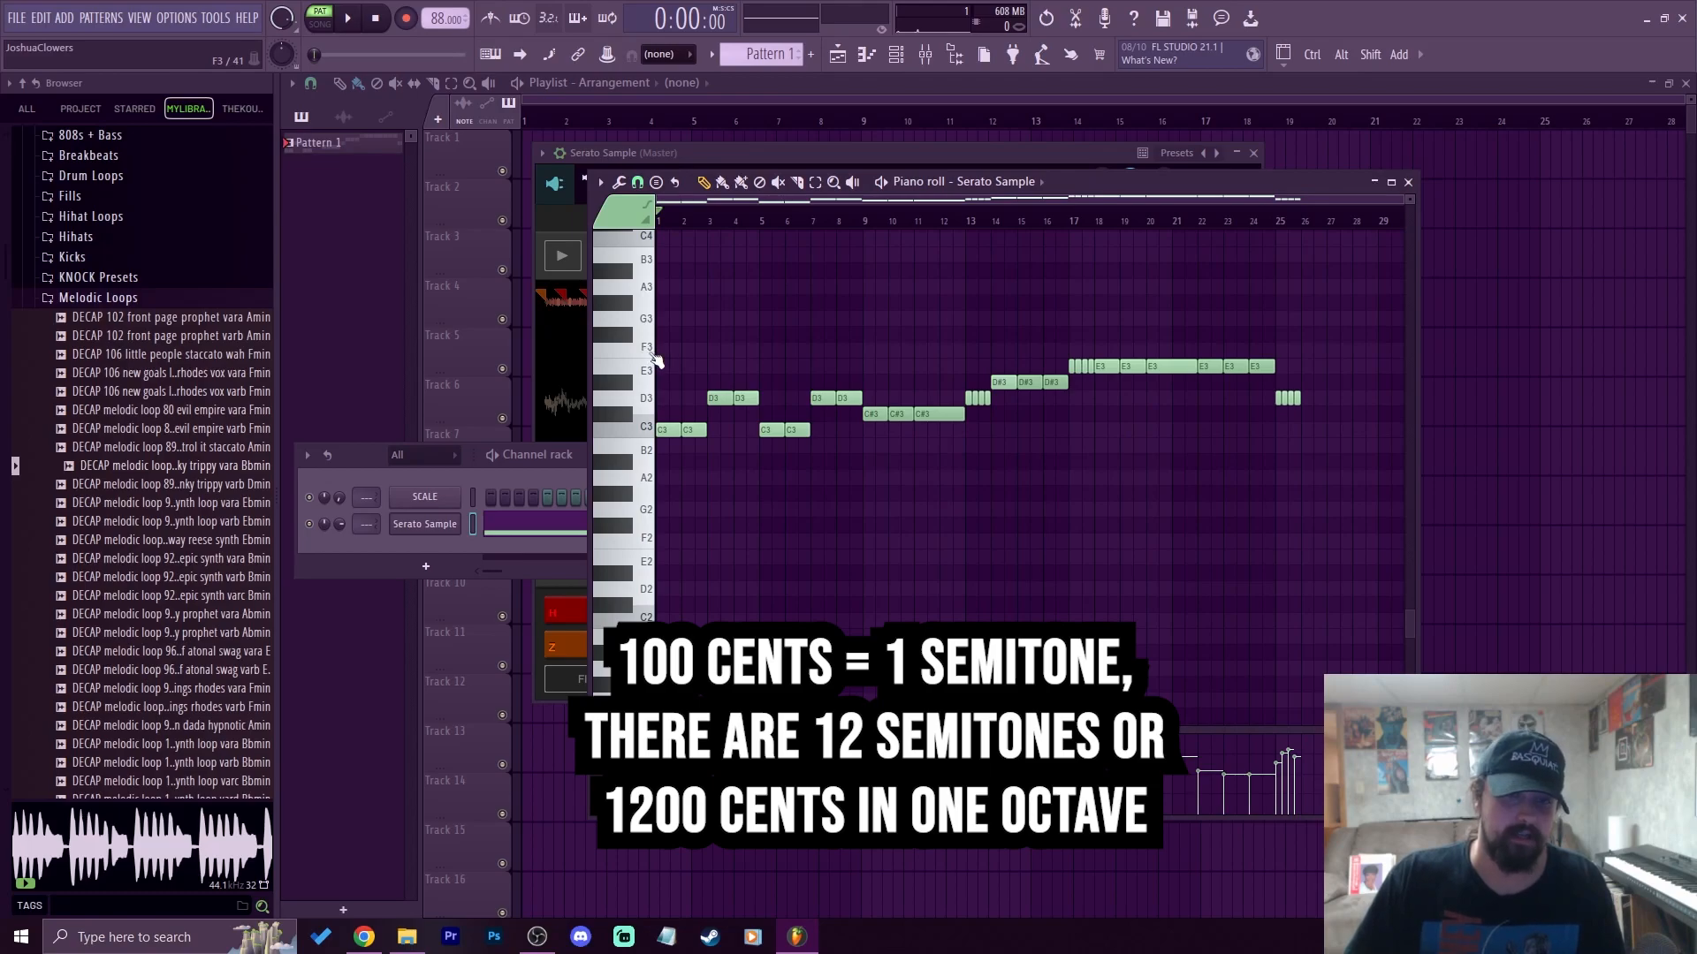
pyautogui.click(1060, 152)
pyautogui.click(1336, 182)
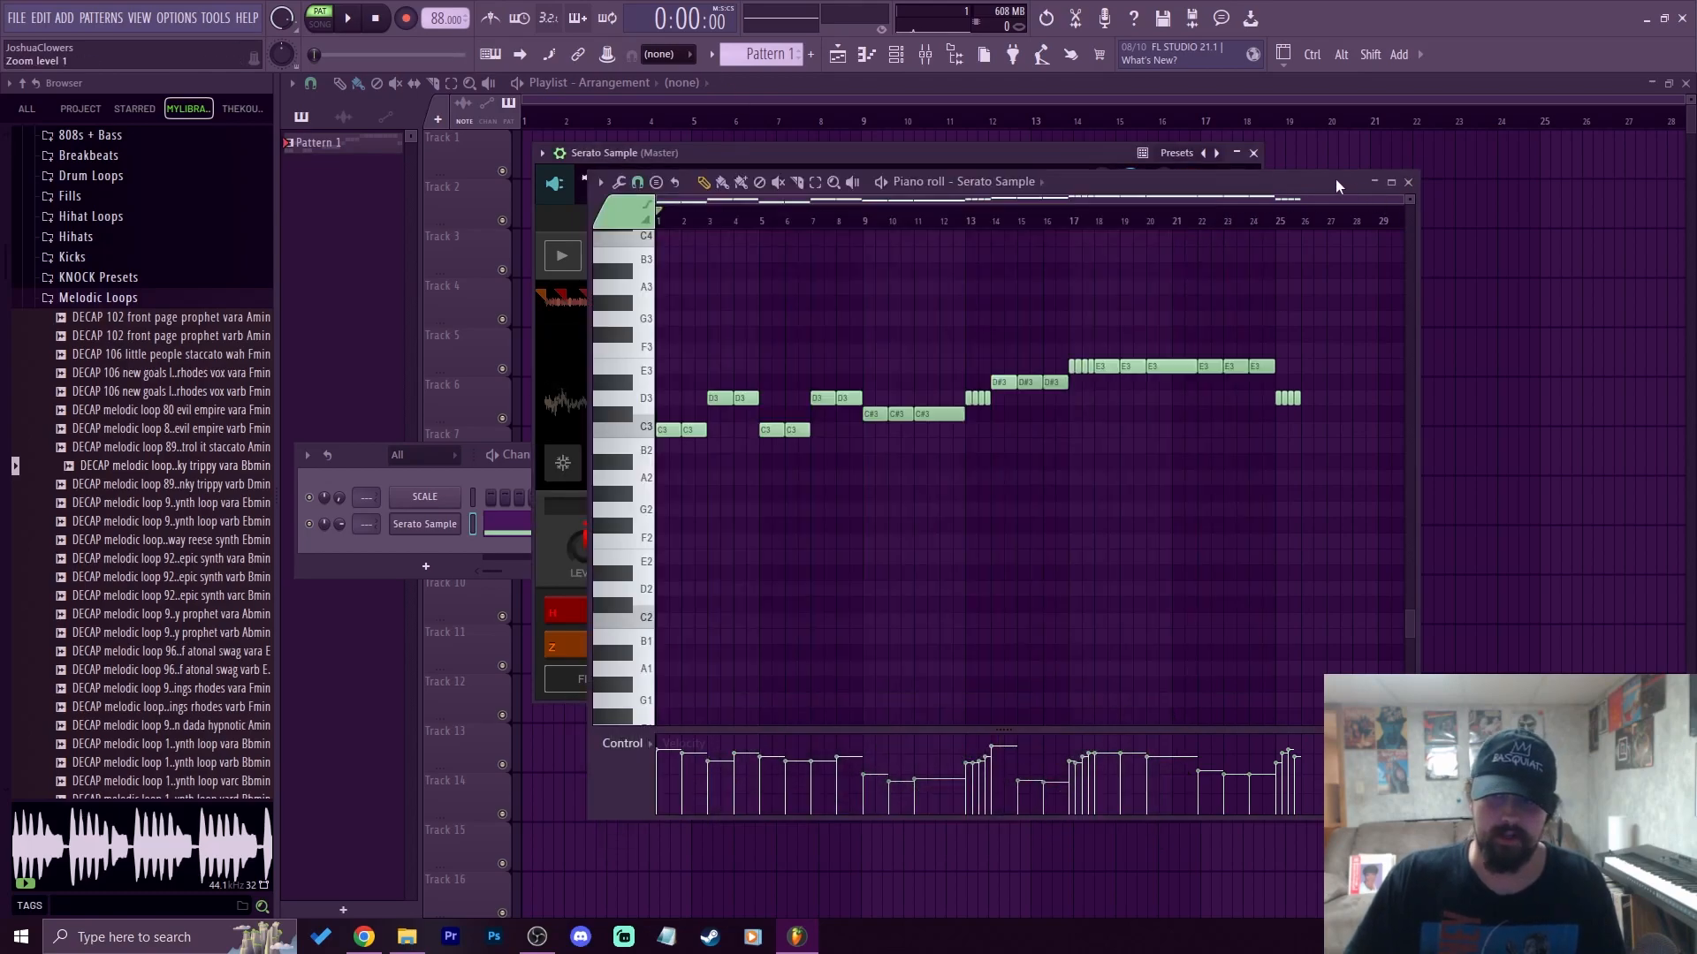
pyautogui.click(959, 161)
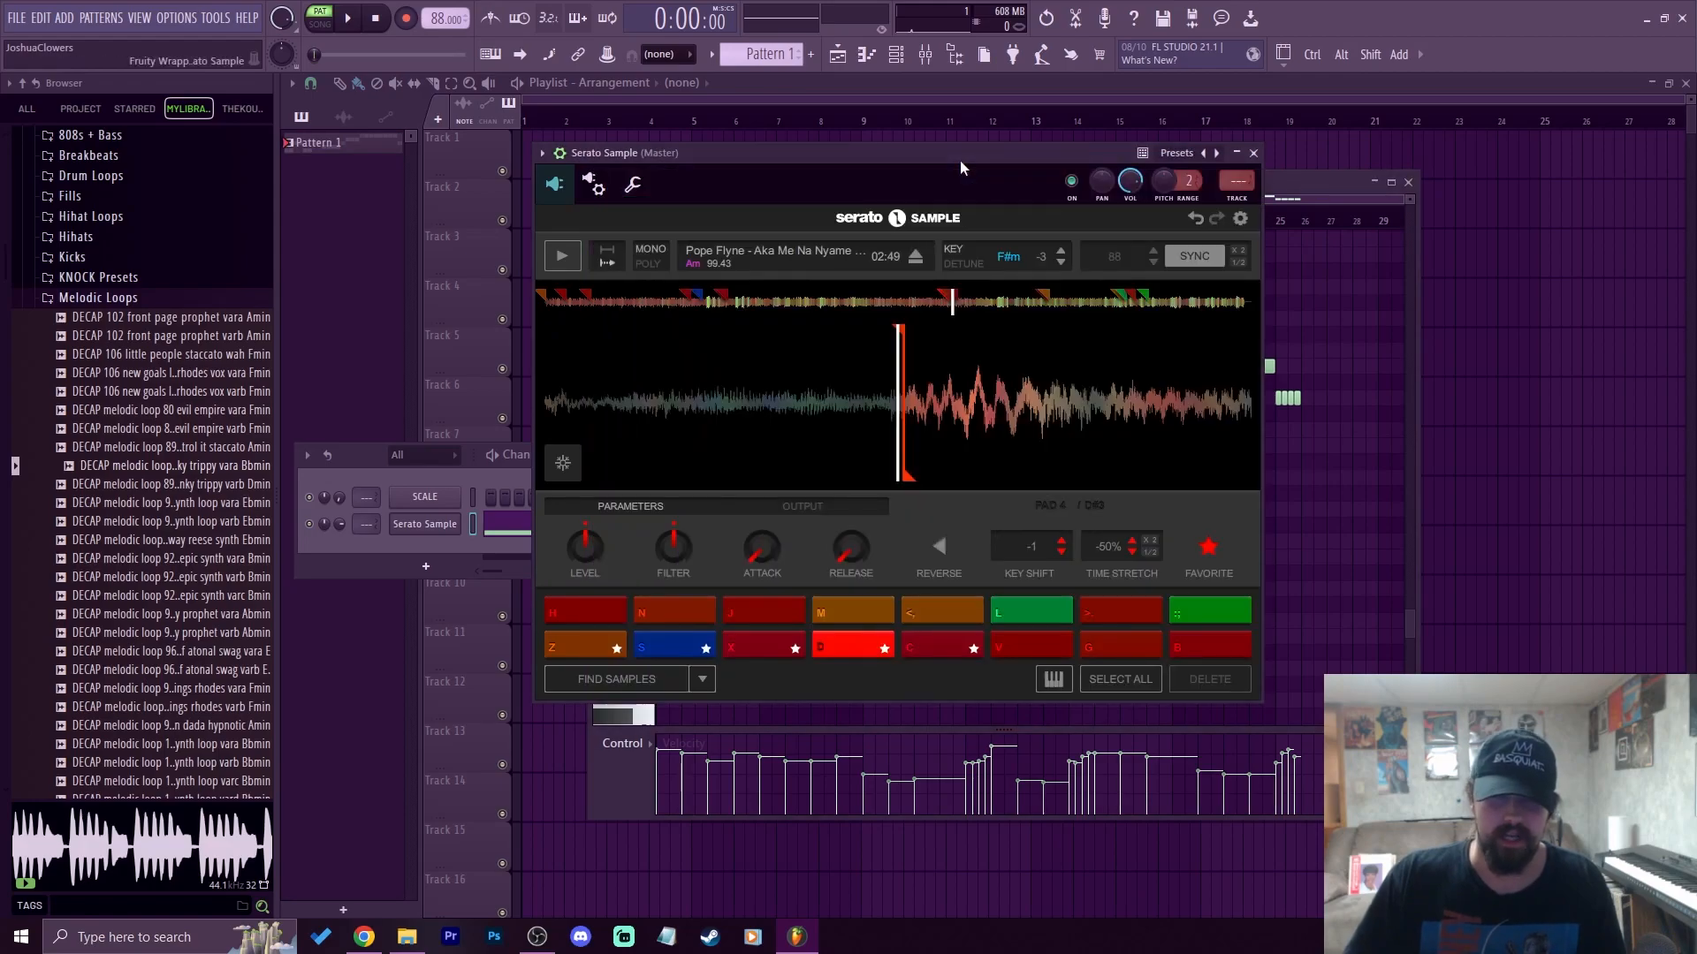
pyautogui.click(1063, 543)
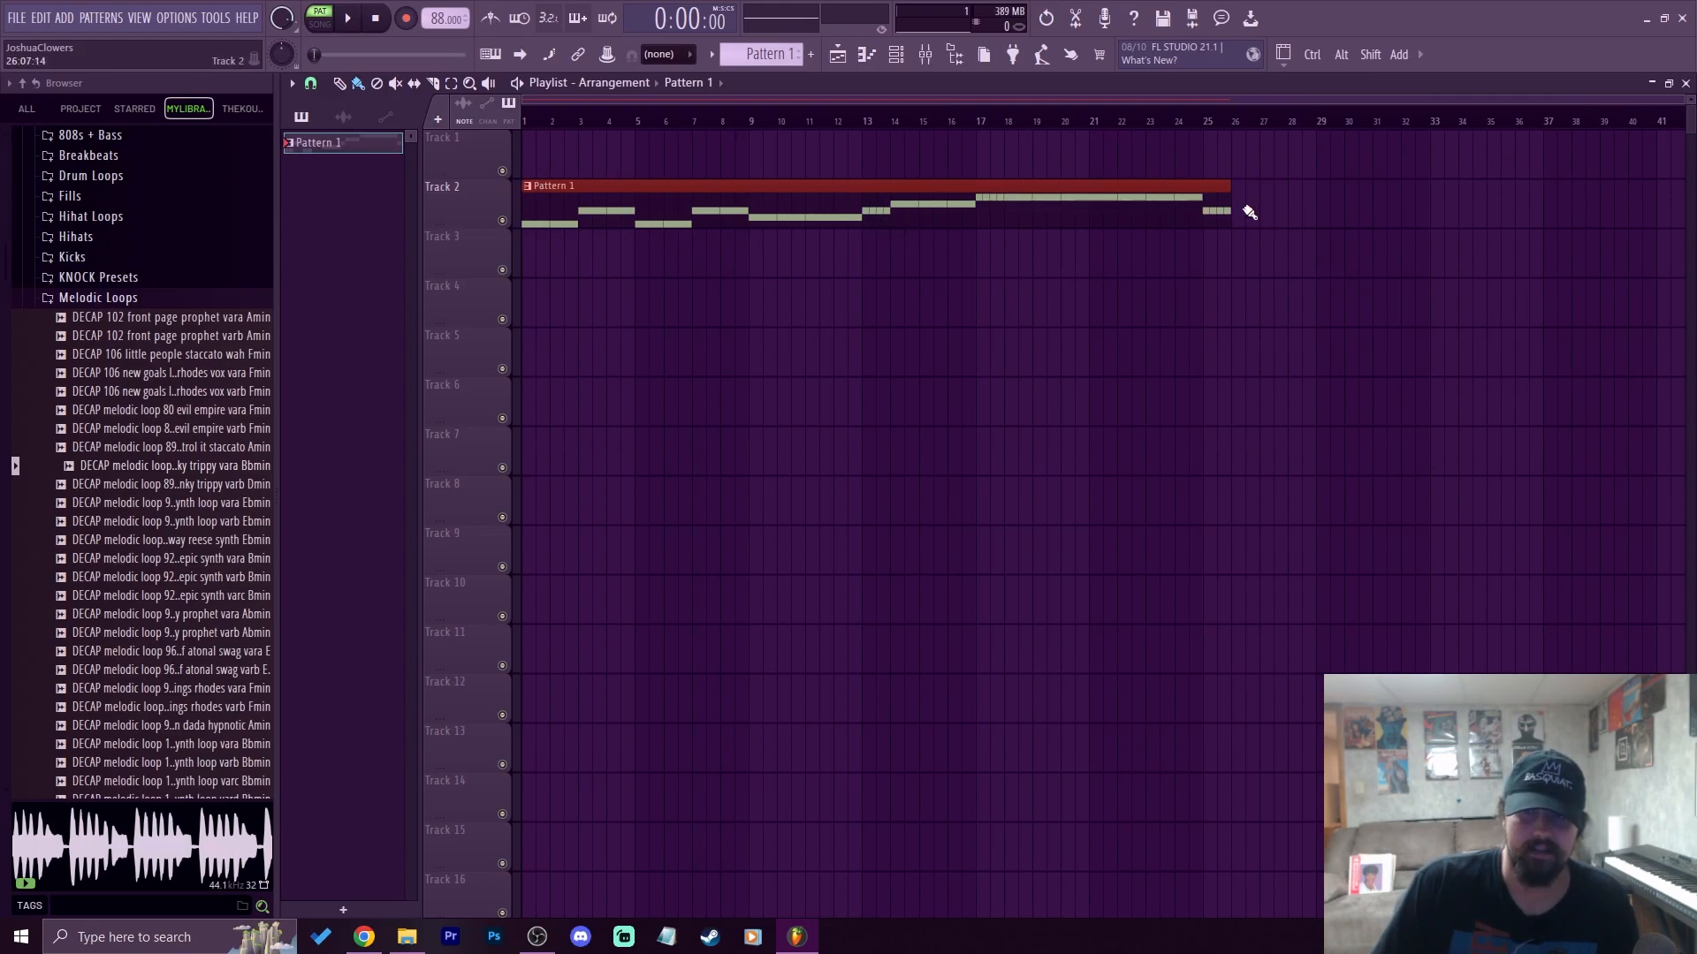
pyautogui.scroll(3, 1206, 128)
pyautogui.scroll(-3, 1218, 126)
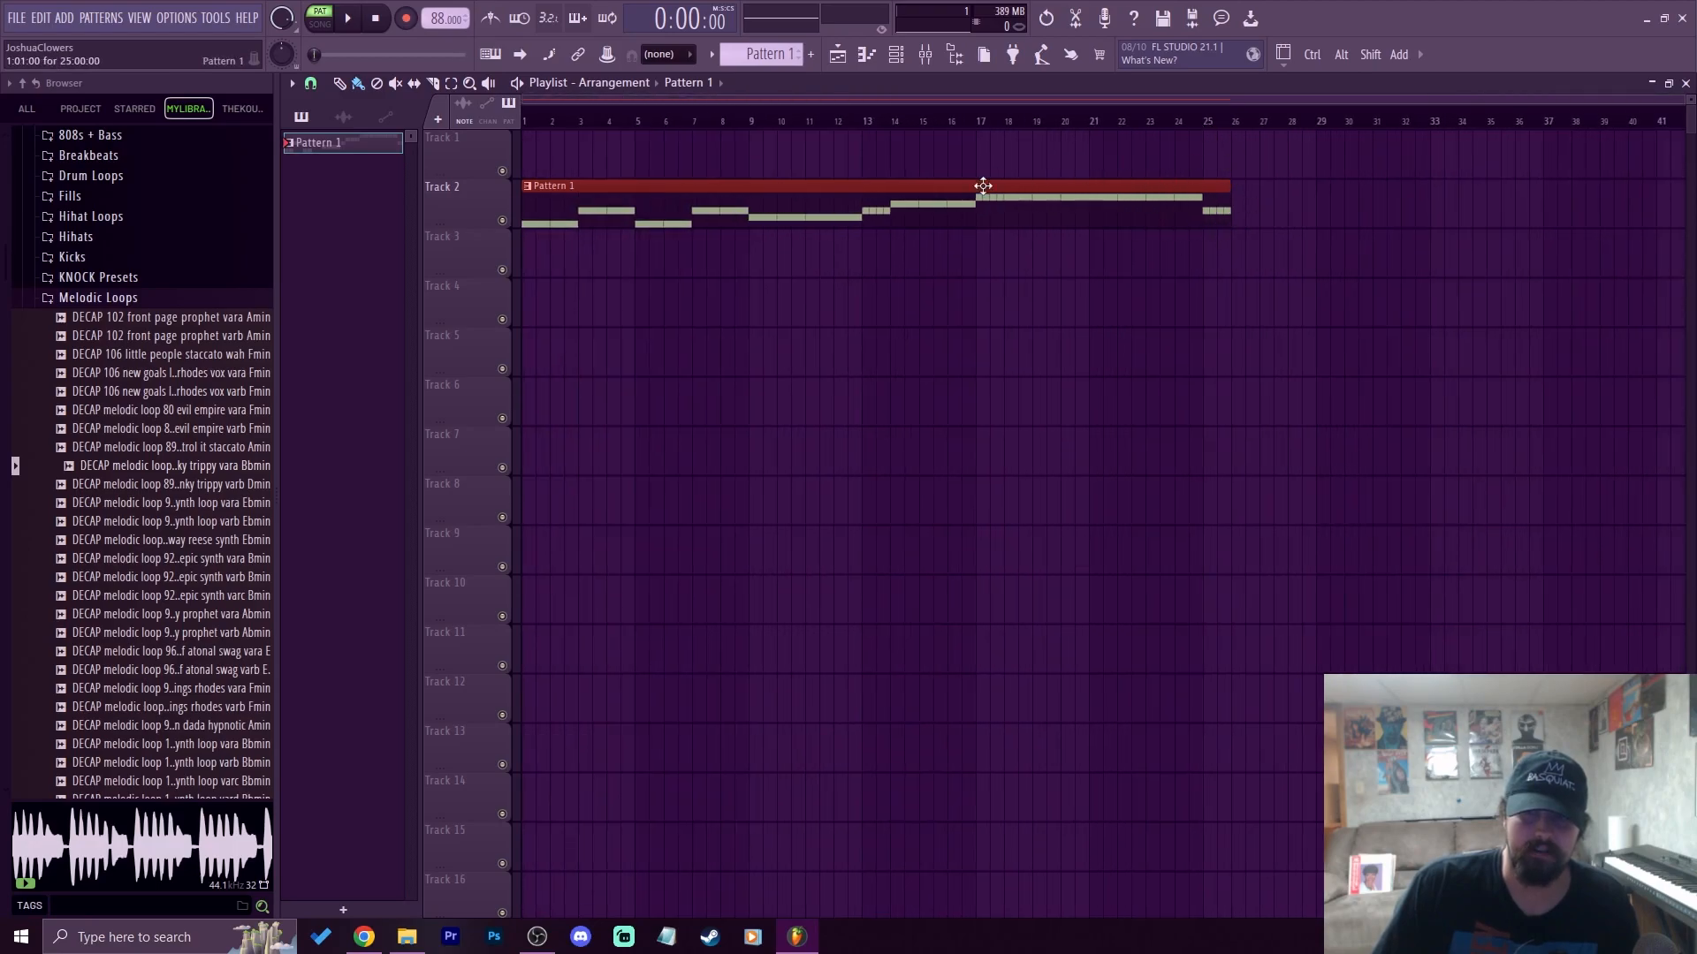
pyautogui.scroll(-3, 1193, 111)
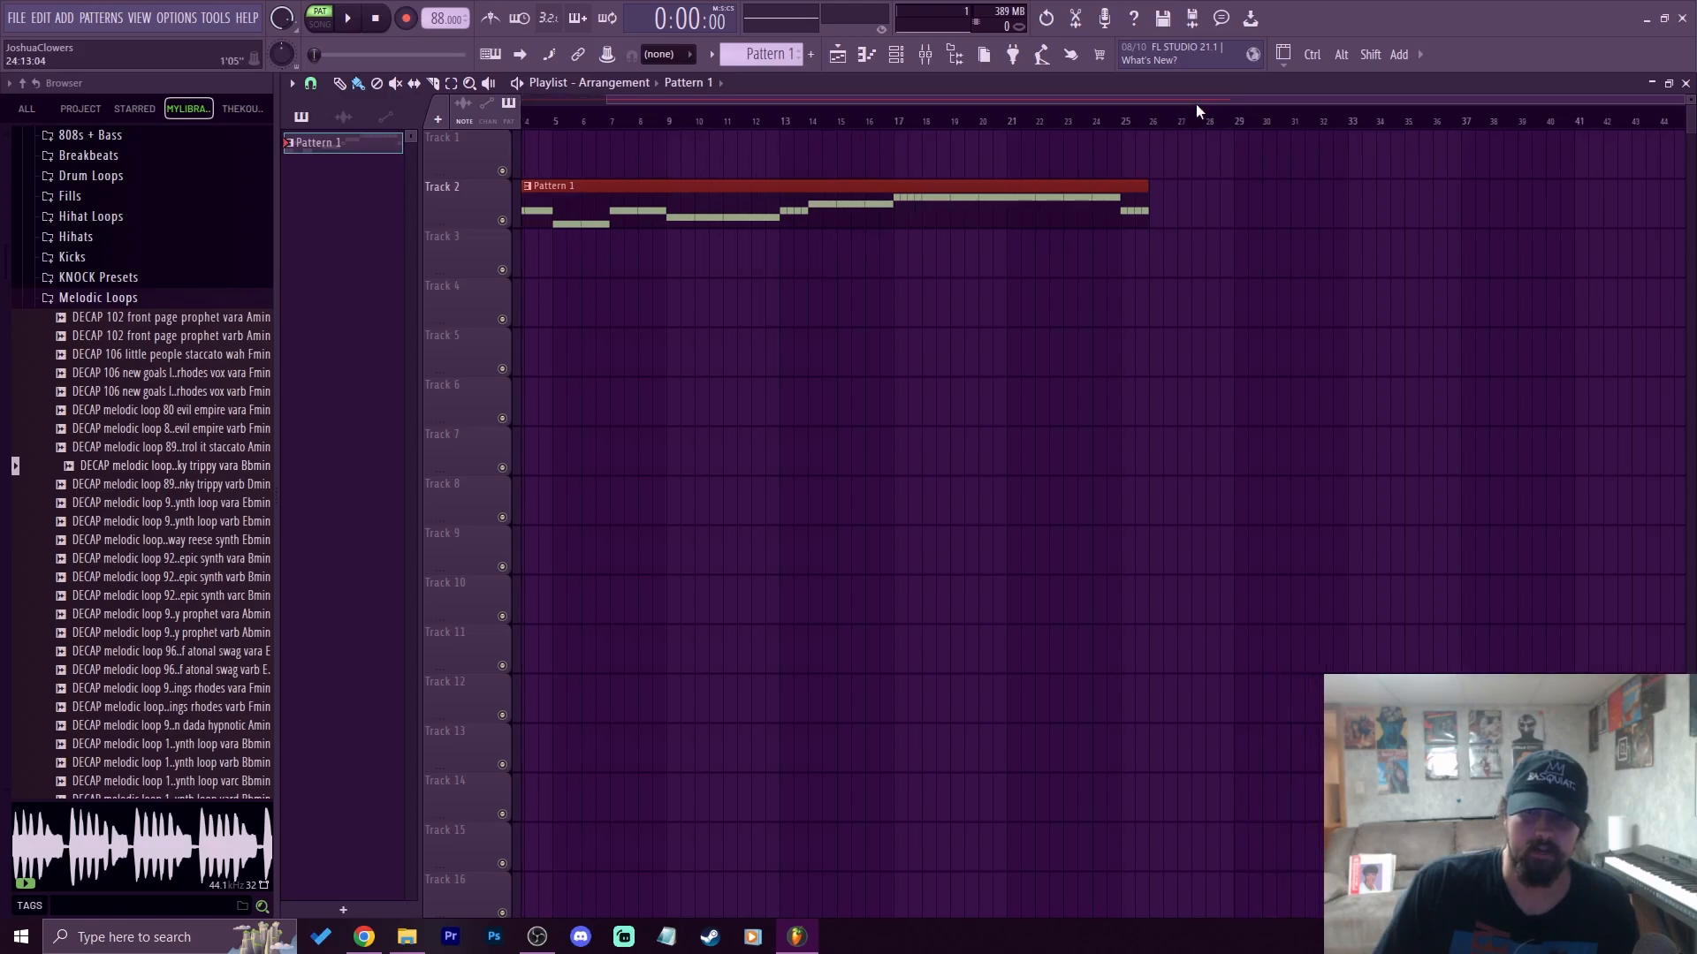
pyautogui.scroll(3, 1185, 119)
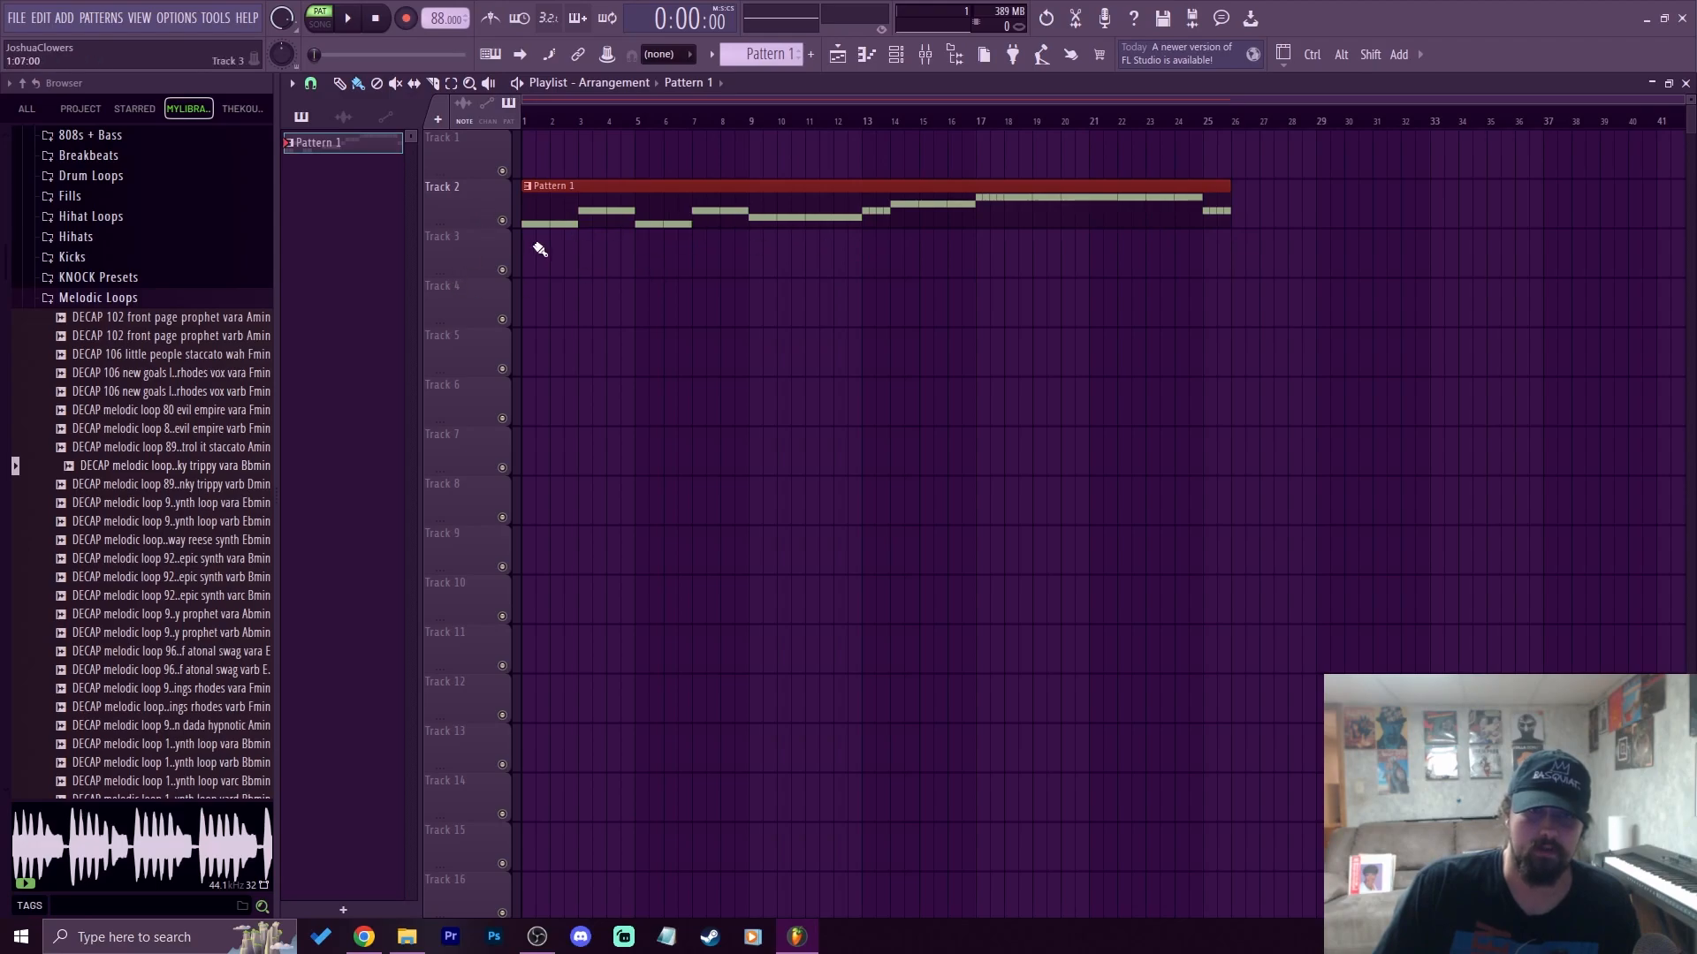
# Consolidate Track 2 into a 32Bit float stereo WAV audio clip, leaving the tail remainder, and delete the muted Pattern 1 clip from Track 3
pyautogui.rightClick(468, 215)
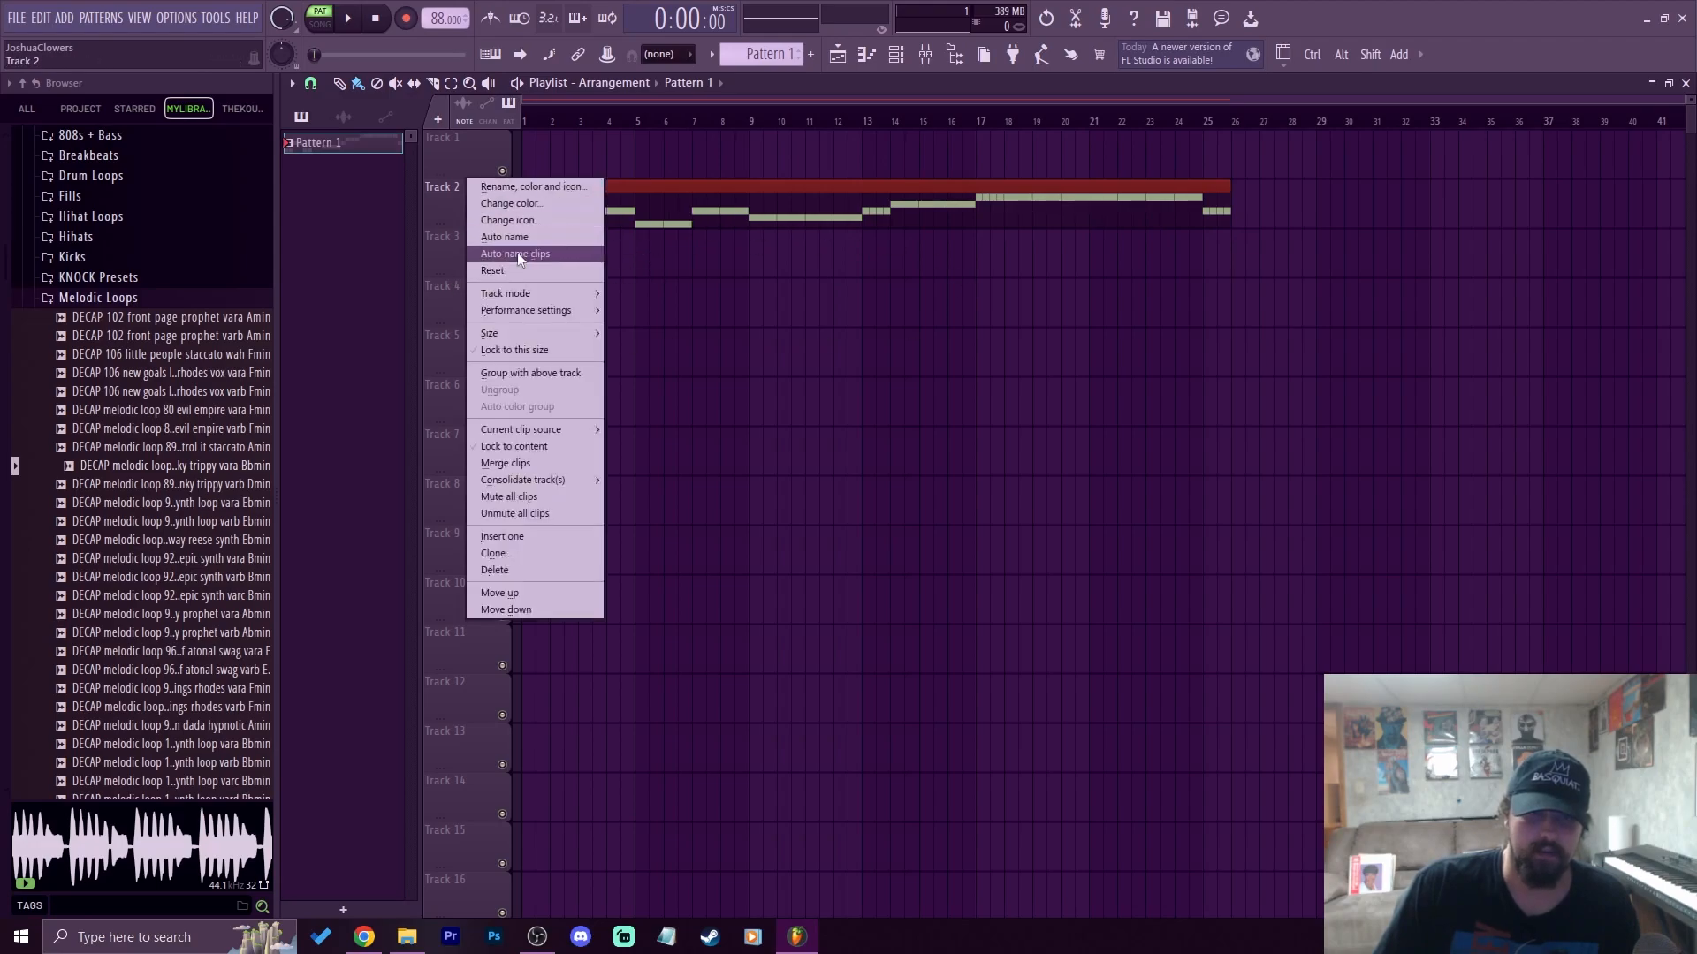
pyautogui.moveTo(588, 480)
pyautogui.click(640, 481)
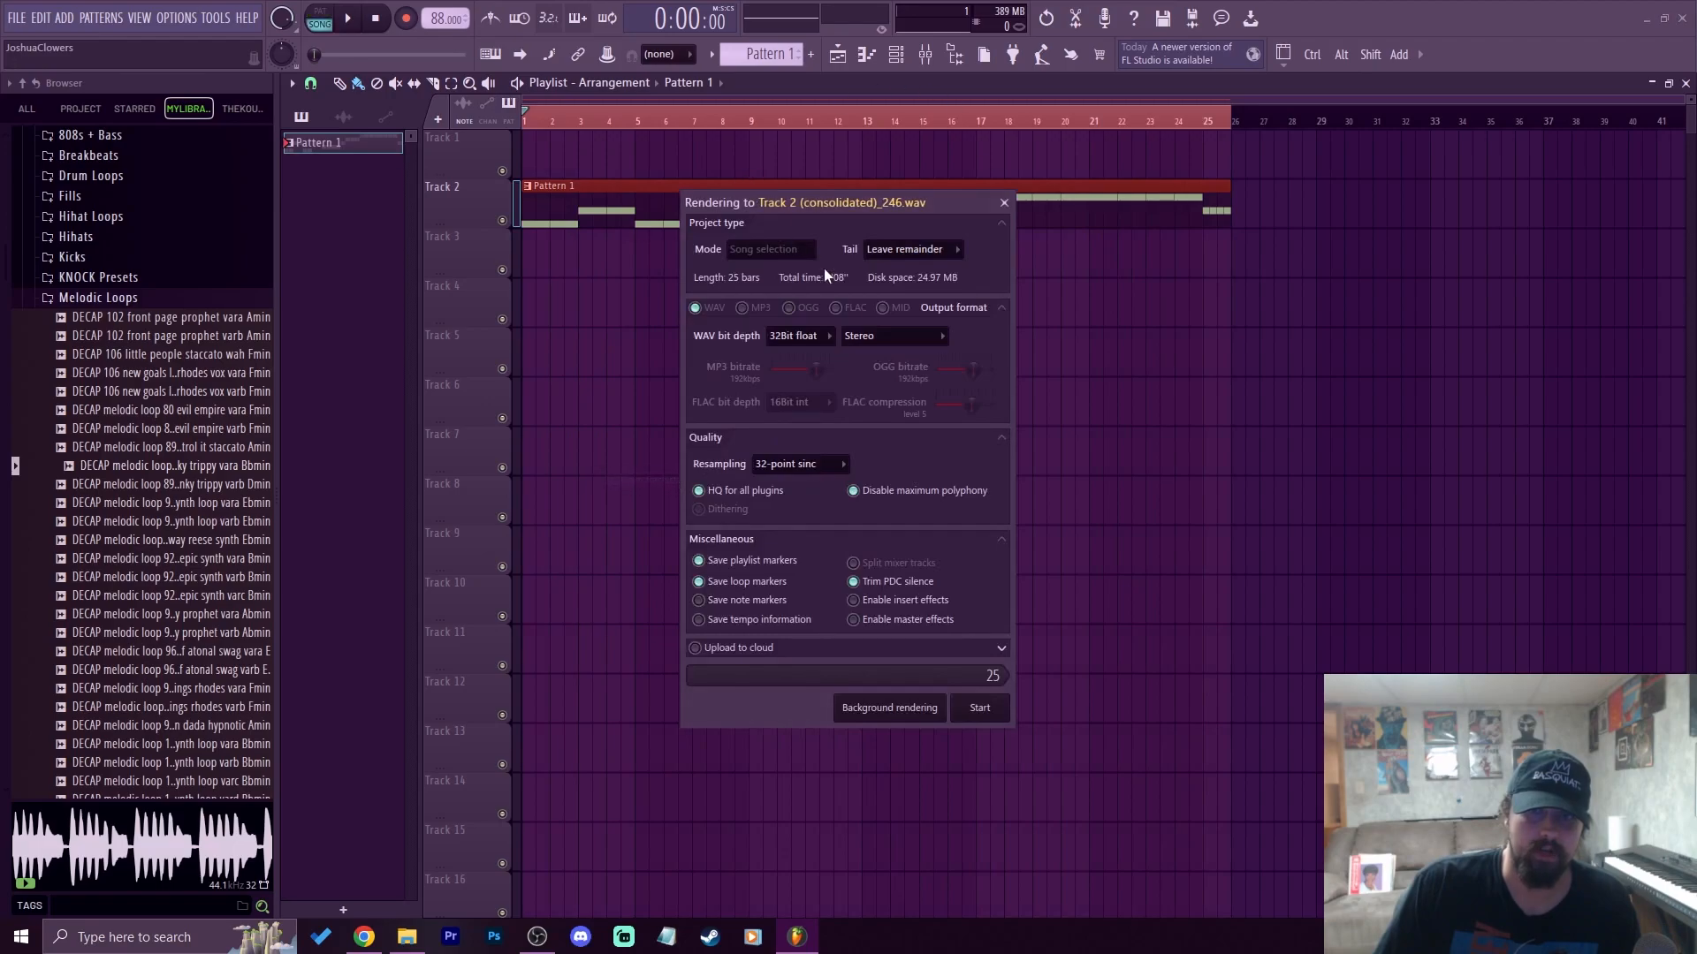
pyautogui.click(994, 715)
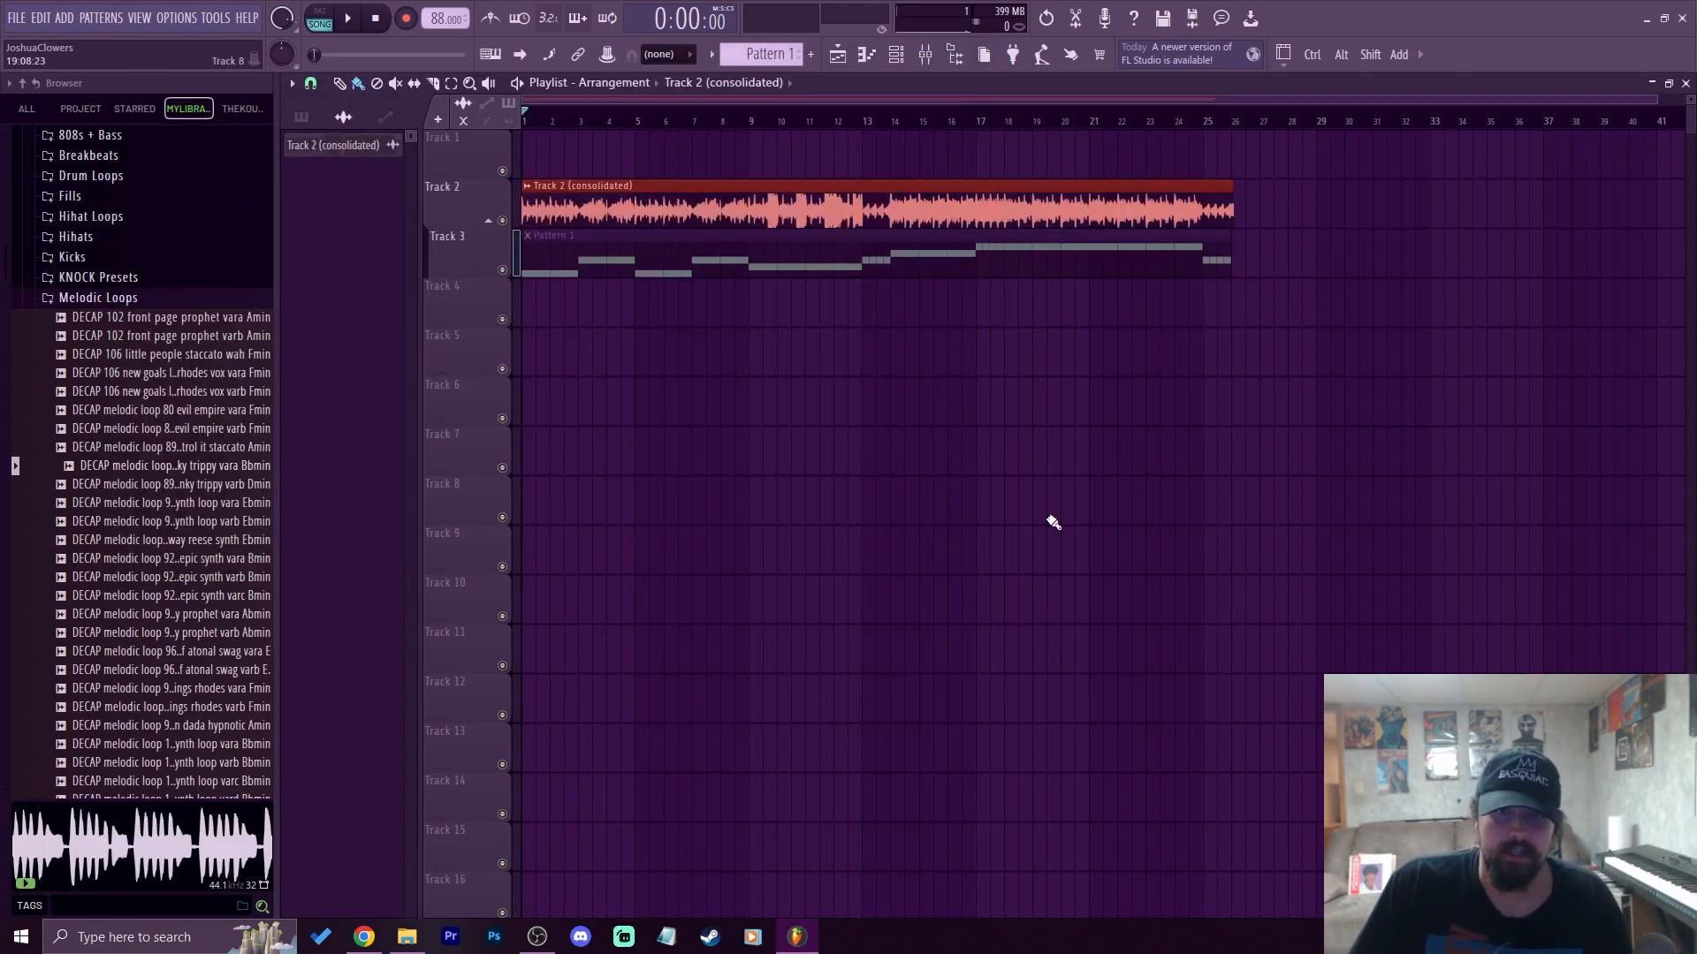
pyautogui.rightClick(708, 256)
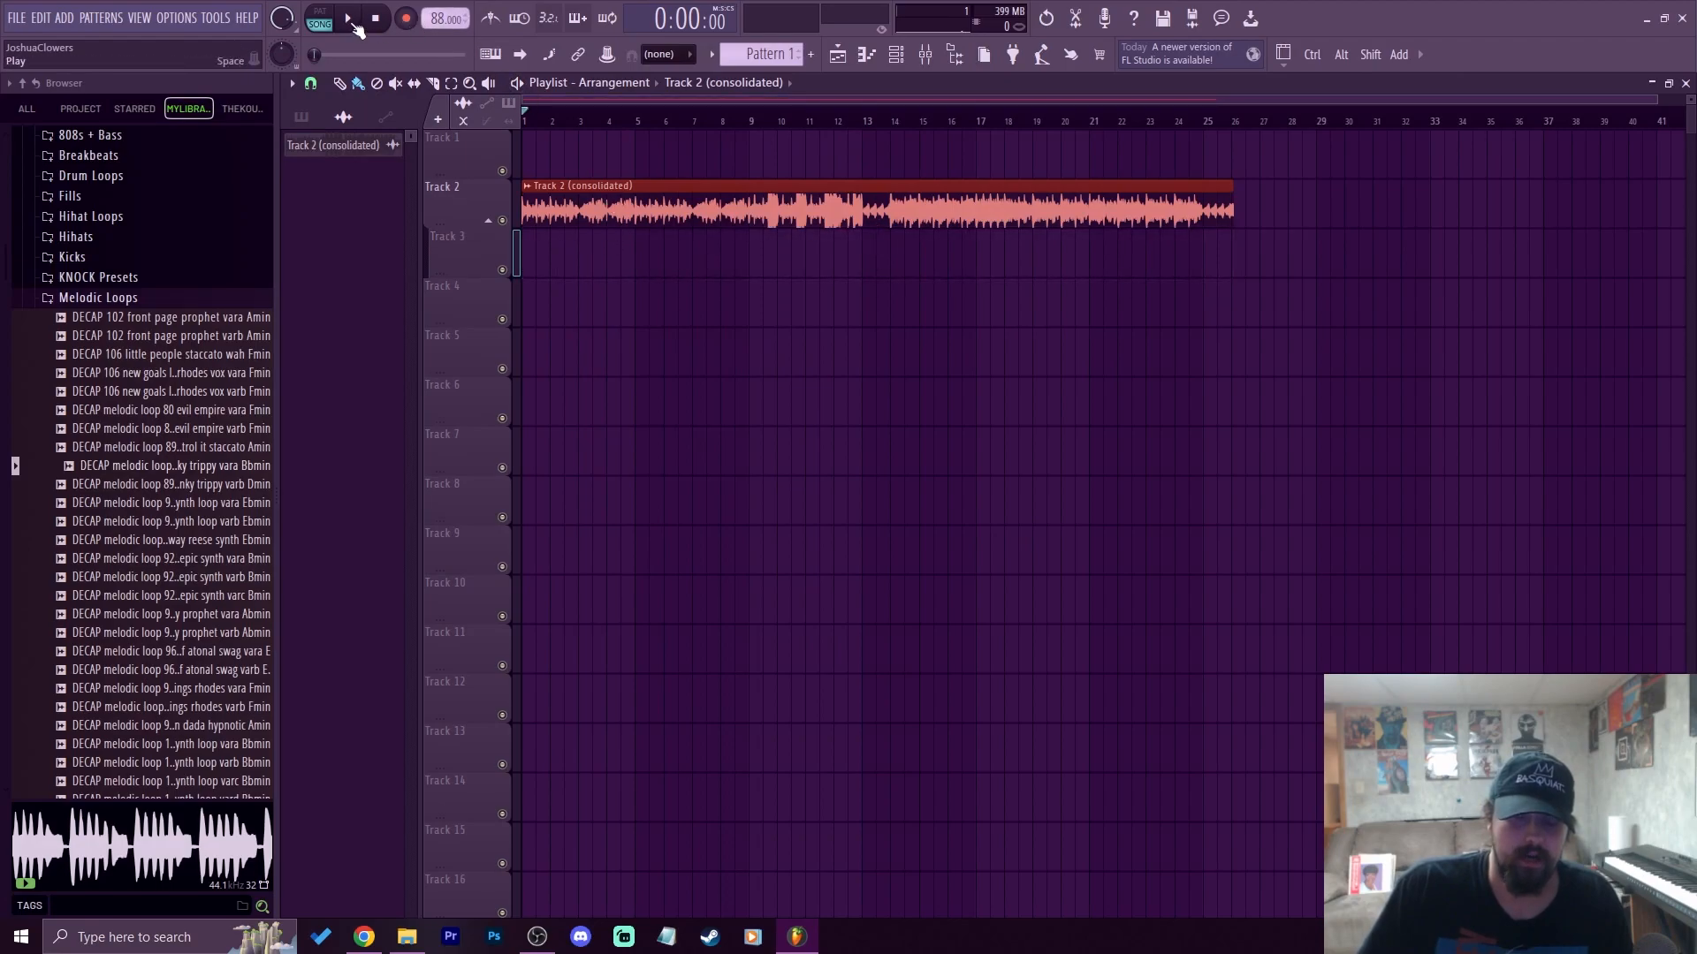
# Audition the consolidated clip, route its channel to mixer insert 4 and show that insert in the mixer
pyautogui.click(349, 20)
pyautogui.click(335, 145)
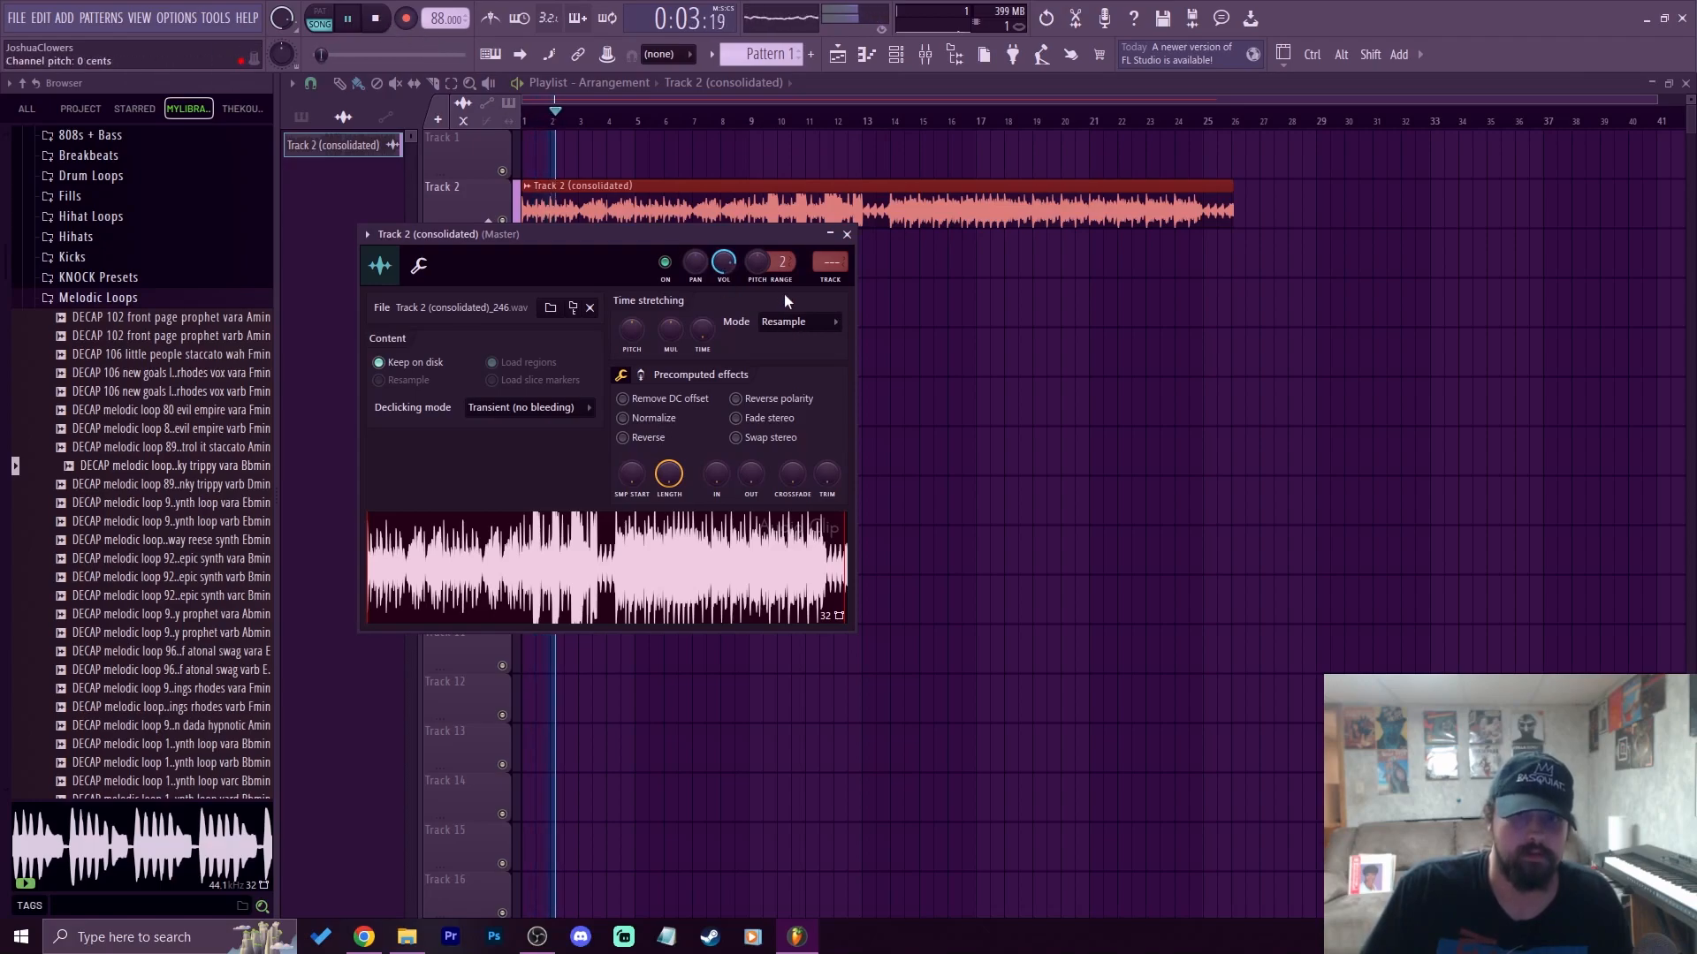
pyautogui.click(376, 17)
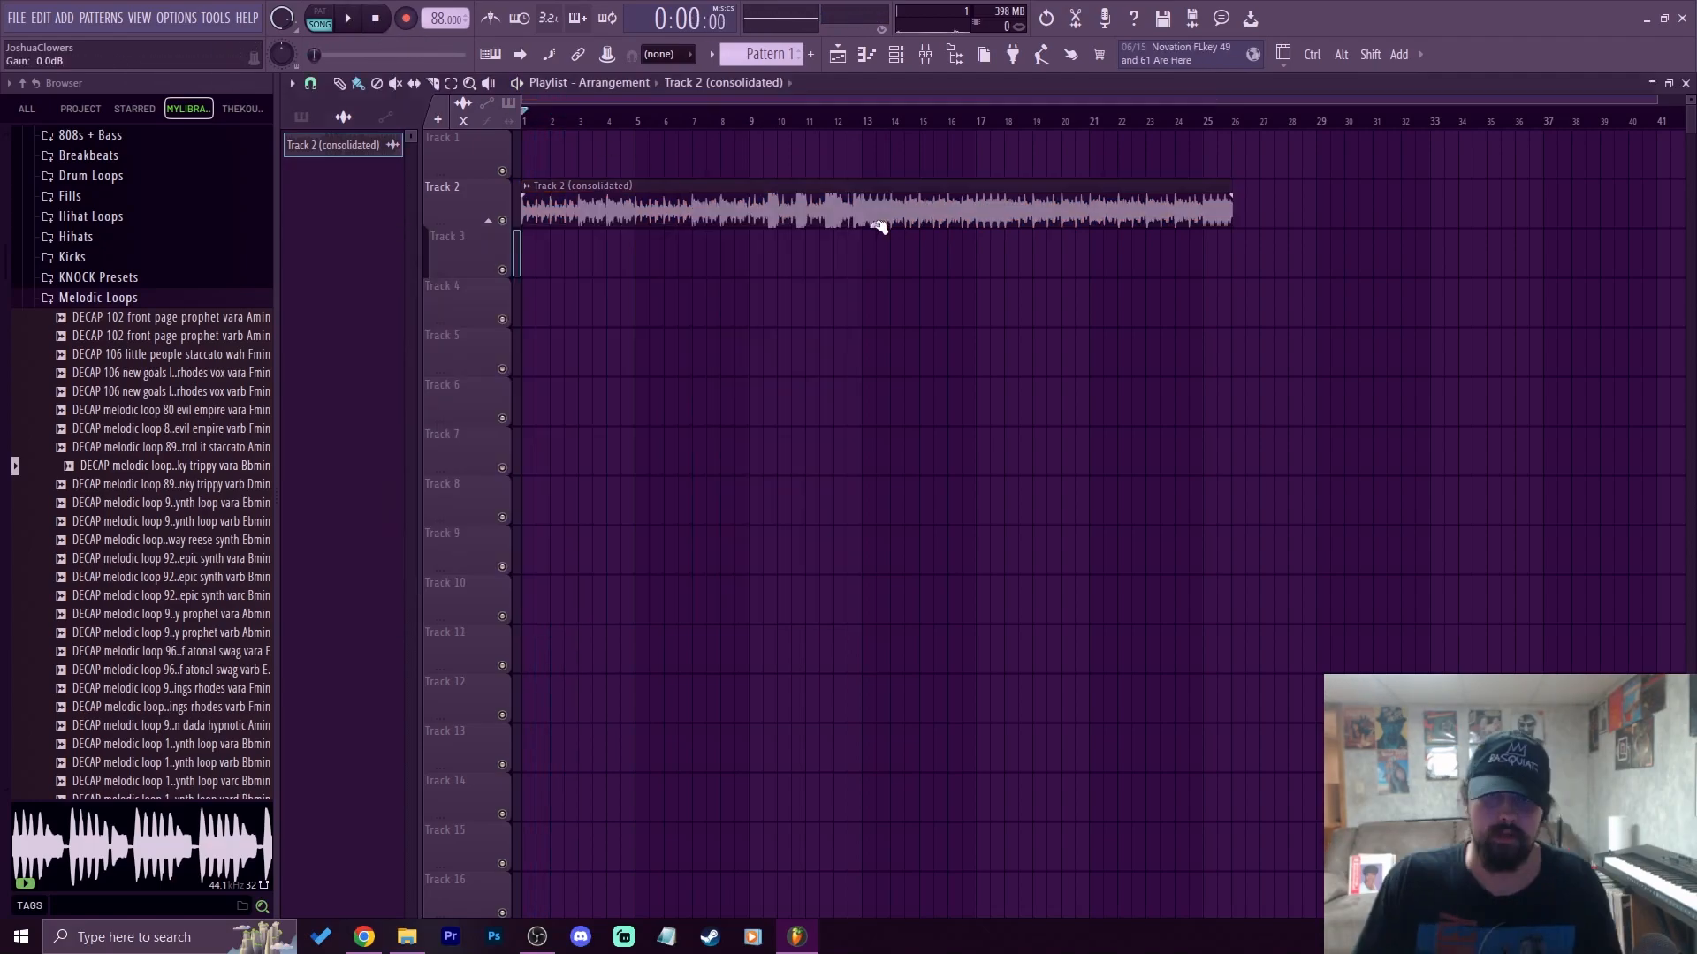
pyautogui.doubleClick(875, 220)
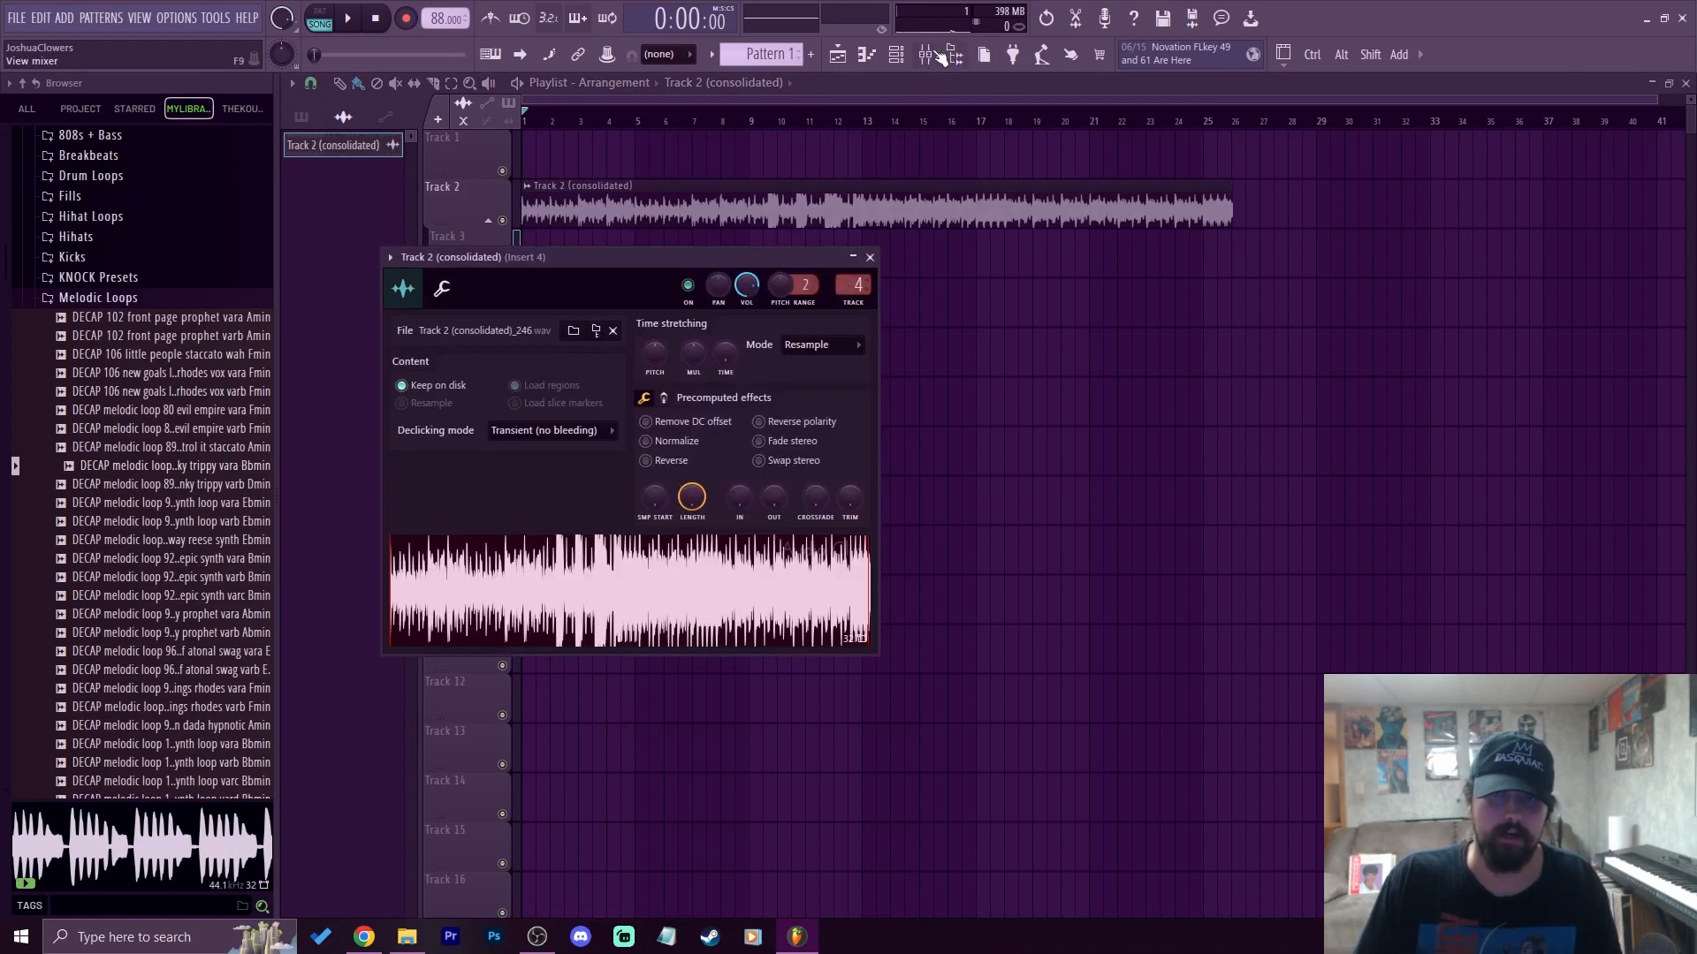
pyautogui.doubleClick(849, 287)
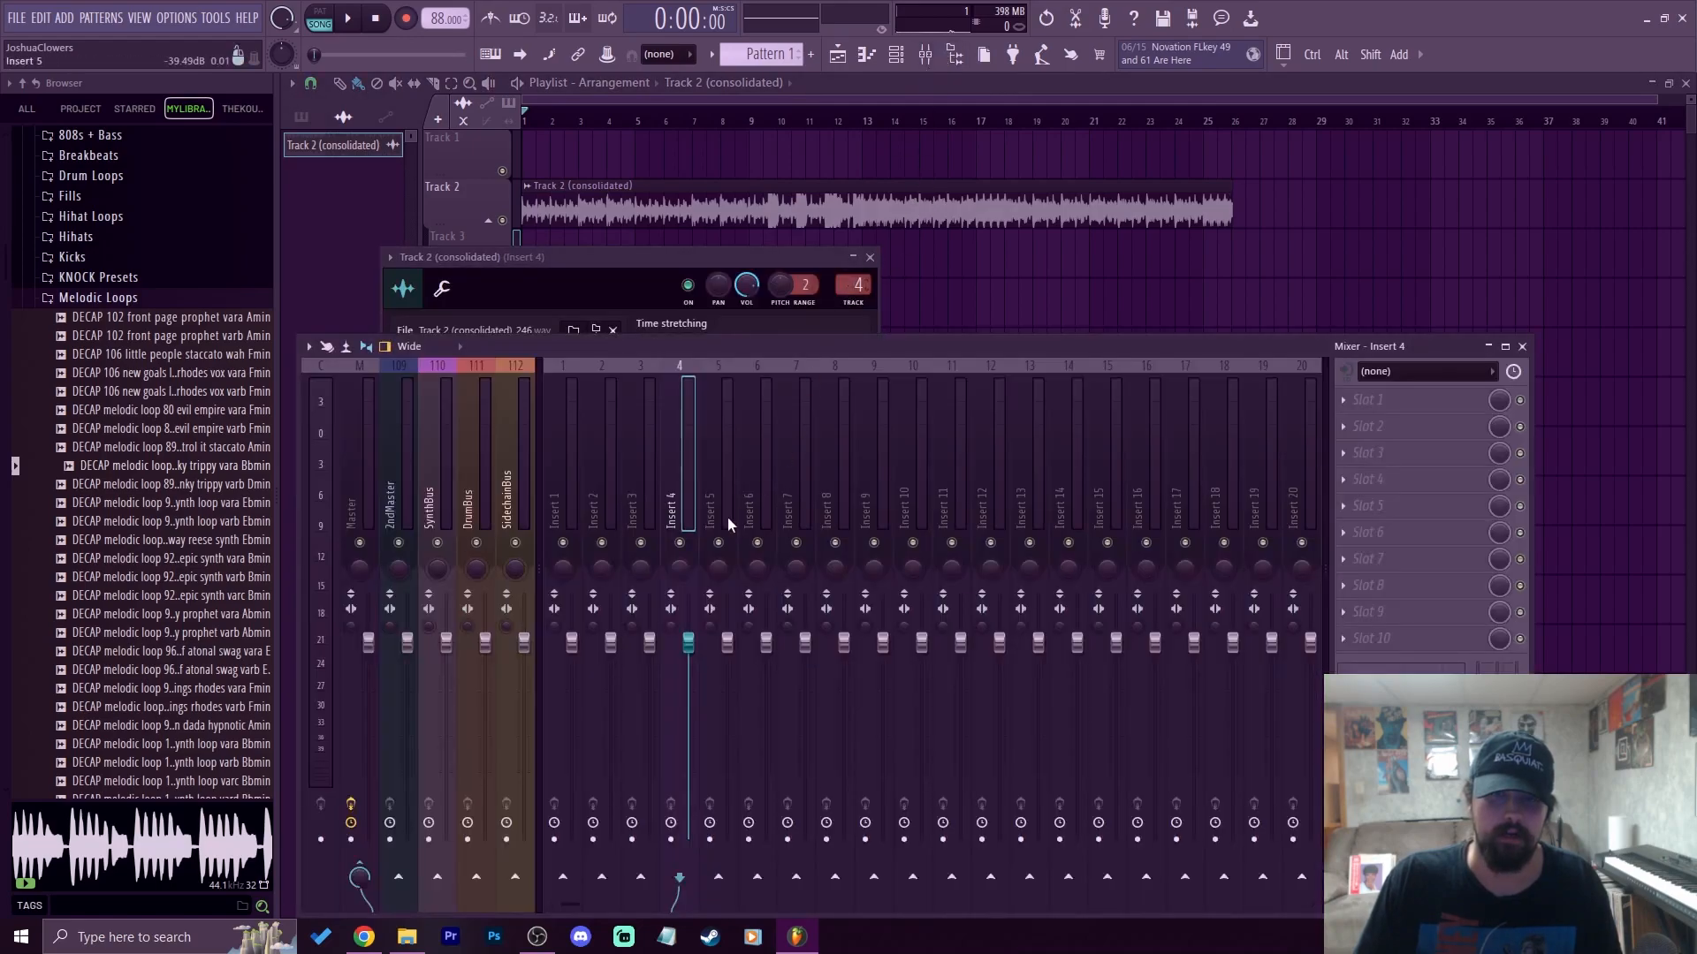
pyautogui.click(940, 57)
pyautogui.click(940, 58)
# Add Fruity Love Philter to insert 4's first effect slot and load its "PC lowpass + phaser" preset
pyautogui.click(1370, 402)
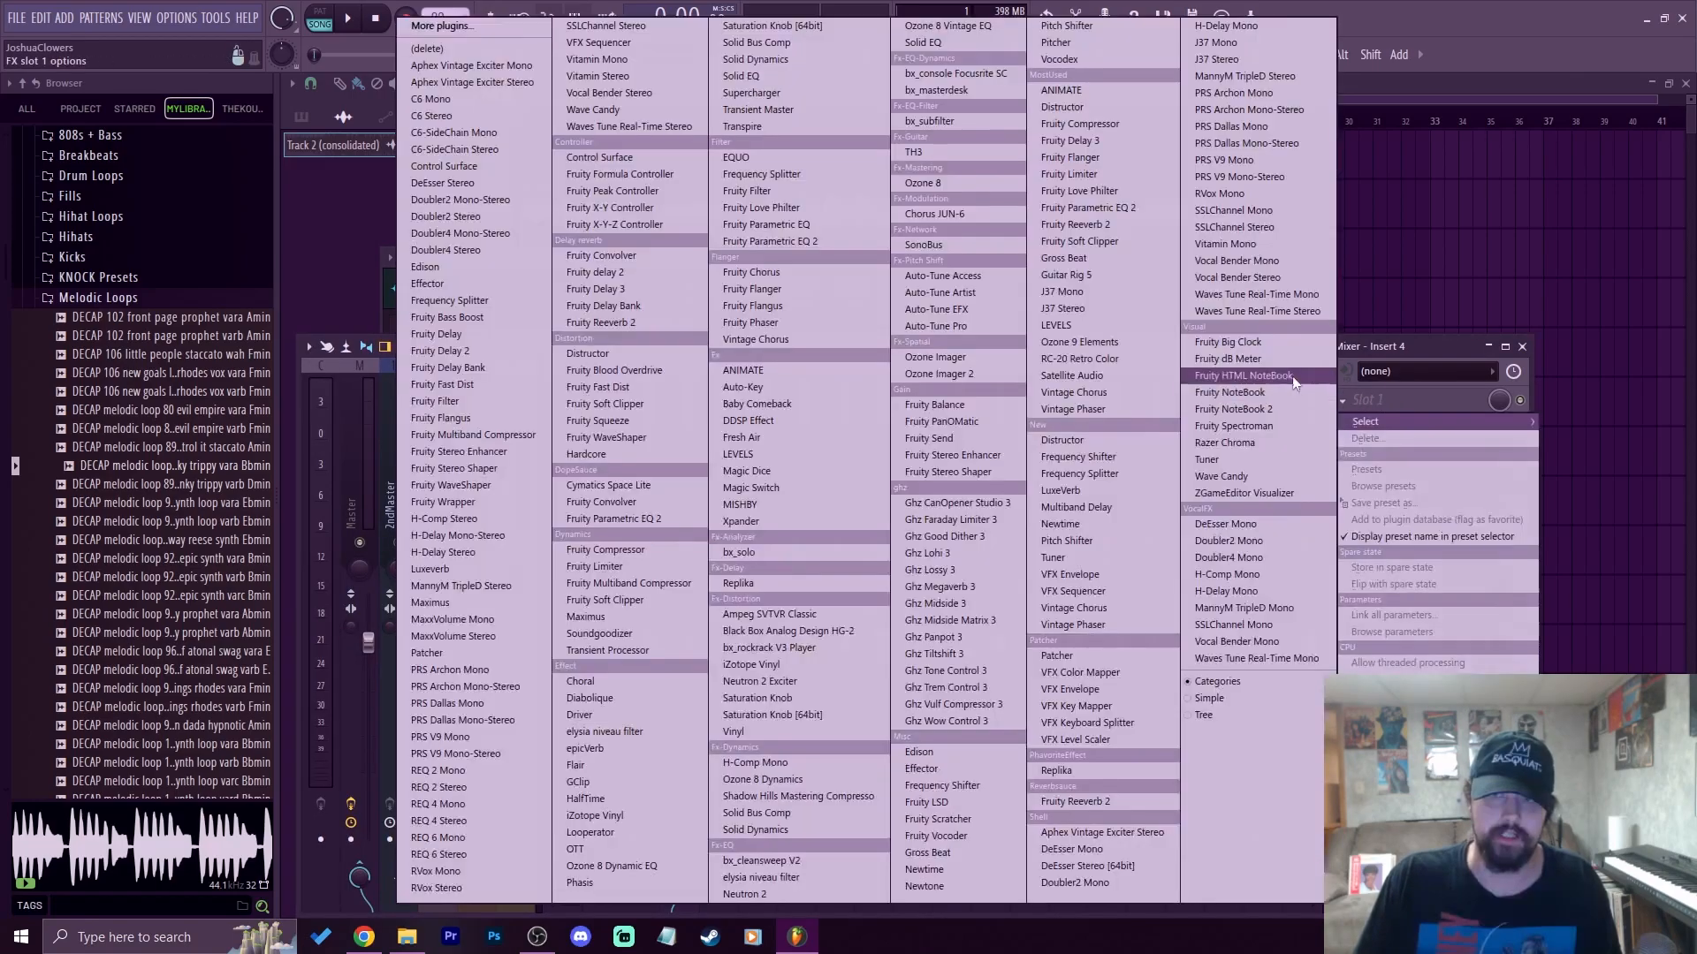
pyautogui.click(1099, 193)
pyautogui.click(859, 290)
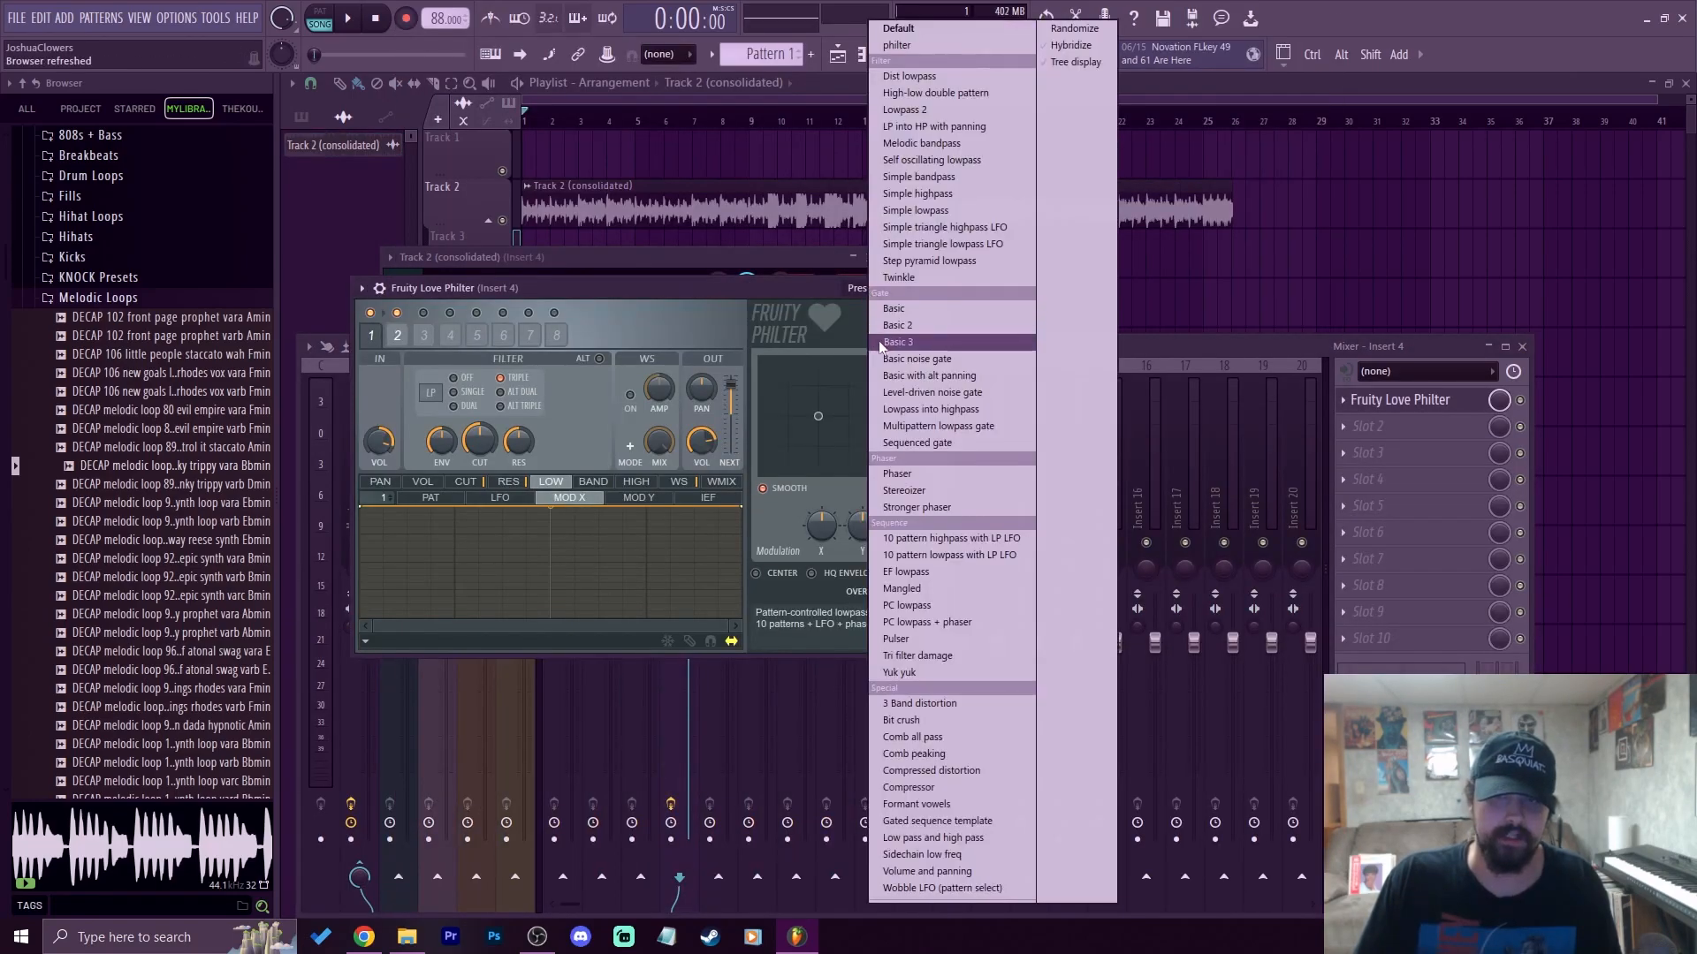
pyautogui.click(978, 622)
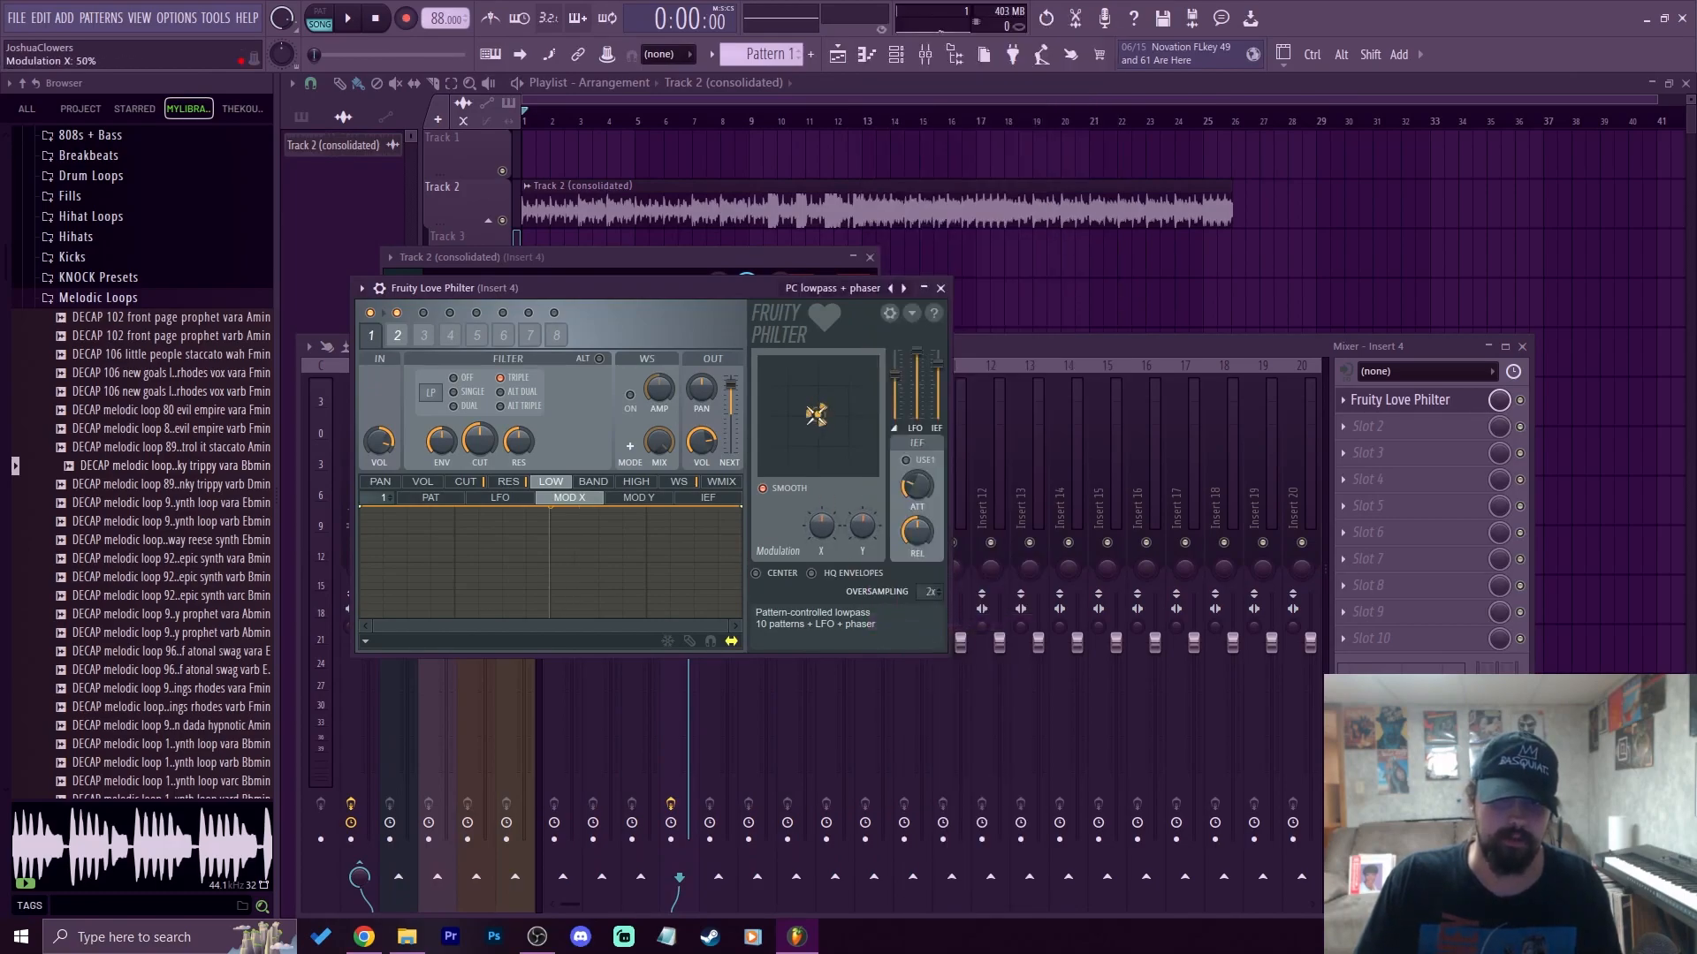
# Play the clip while raising Love Philter's cutoff and Y modulation, shifting X modulation slightly lower and fine-tuning the LFO amount
pyautogui.moveTo(806, 420); pyautogui.dragTo(824, 378)
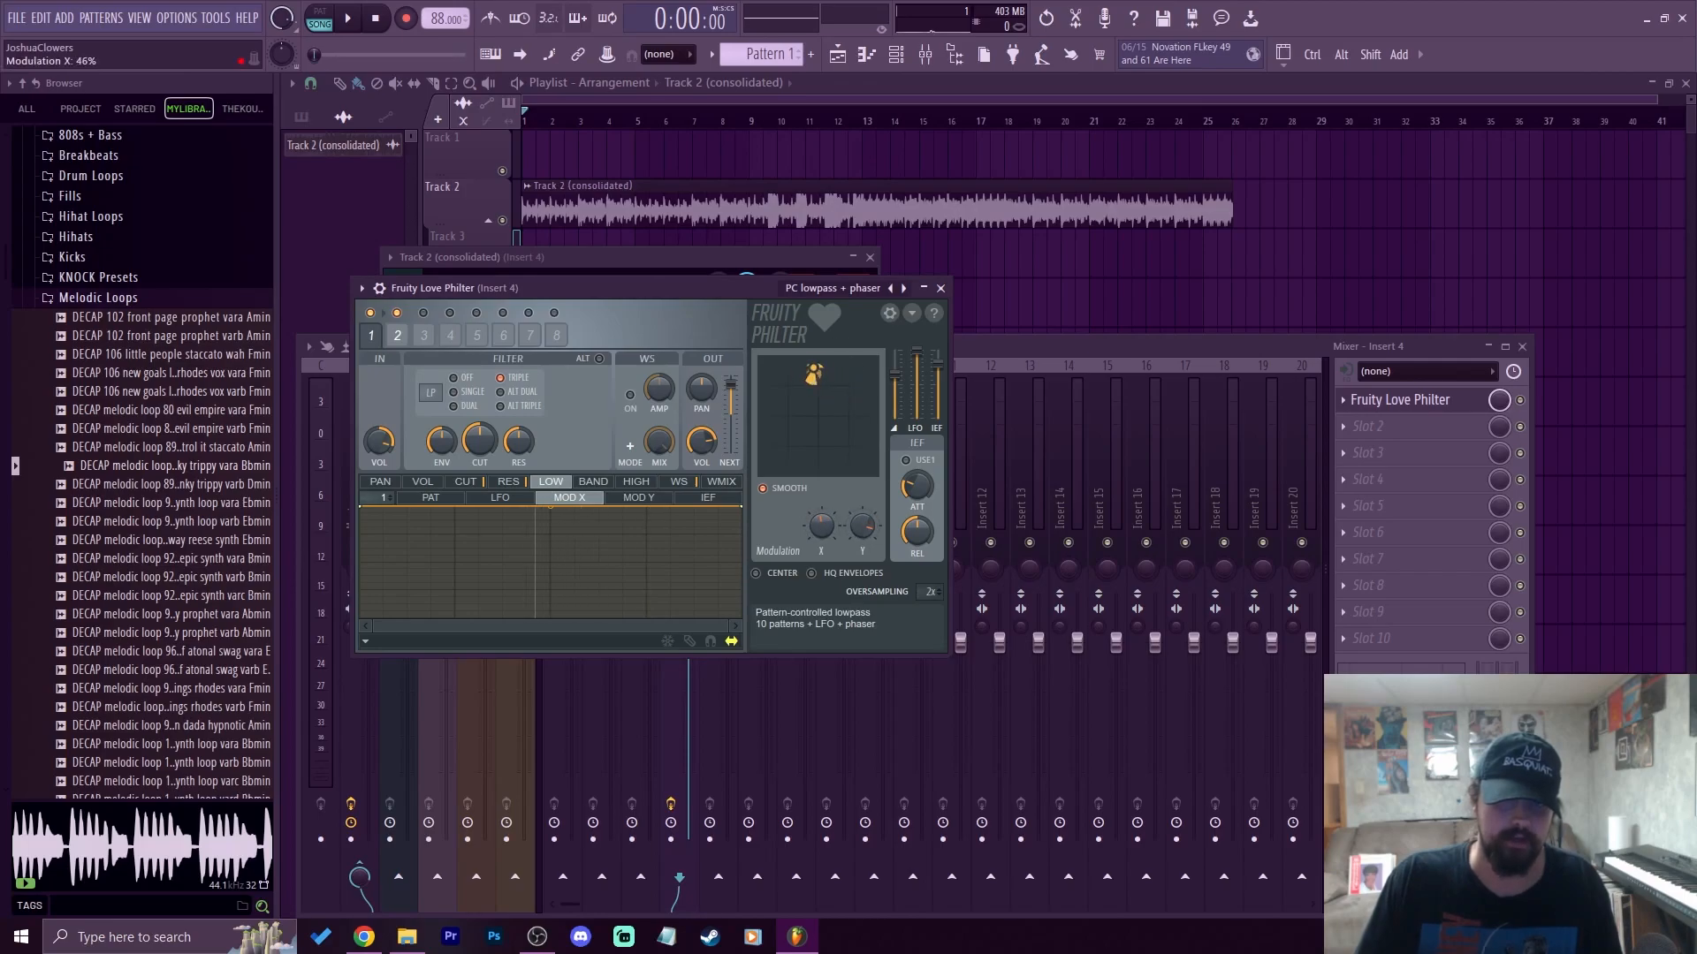
pyautogui.moveTo(479, 440); pyautogui.dragTo(480, 417)
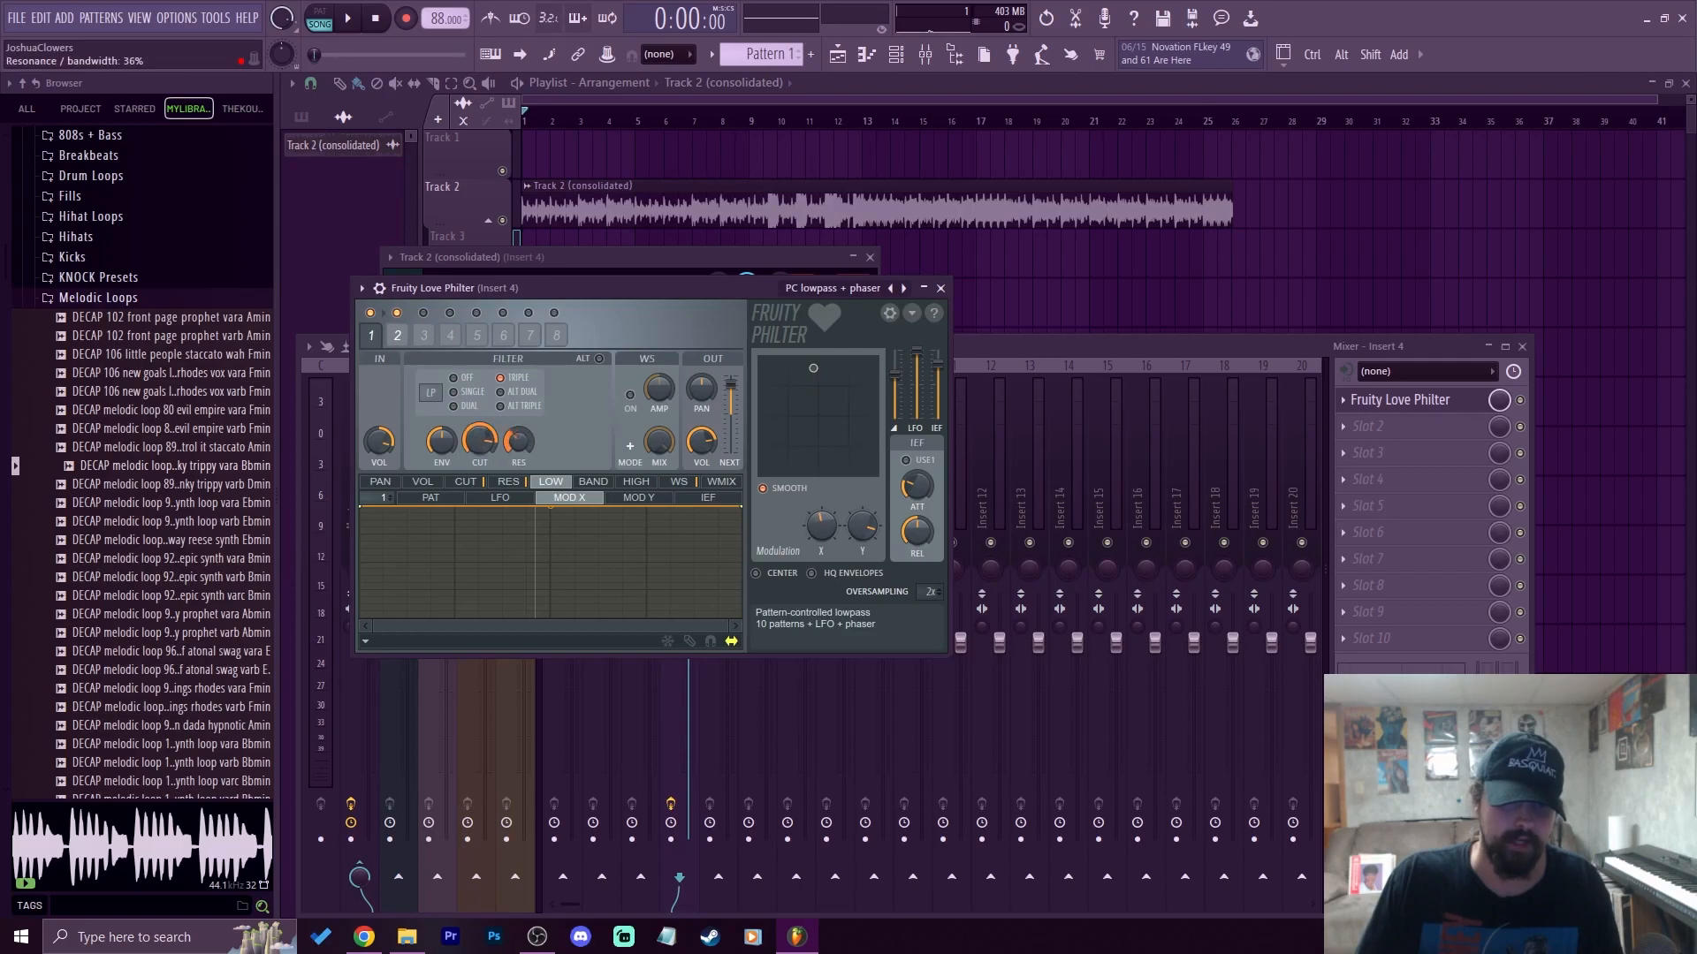
pyautogui.press('space')
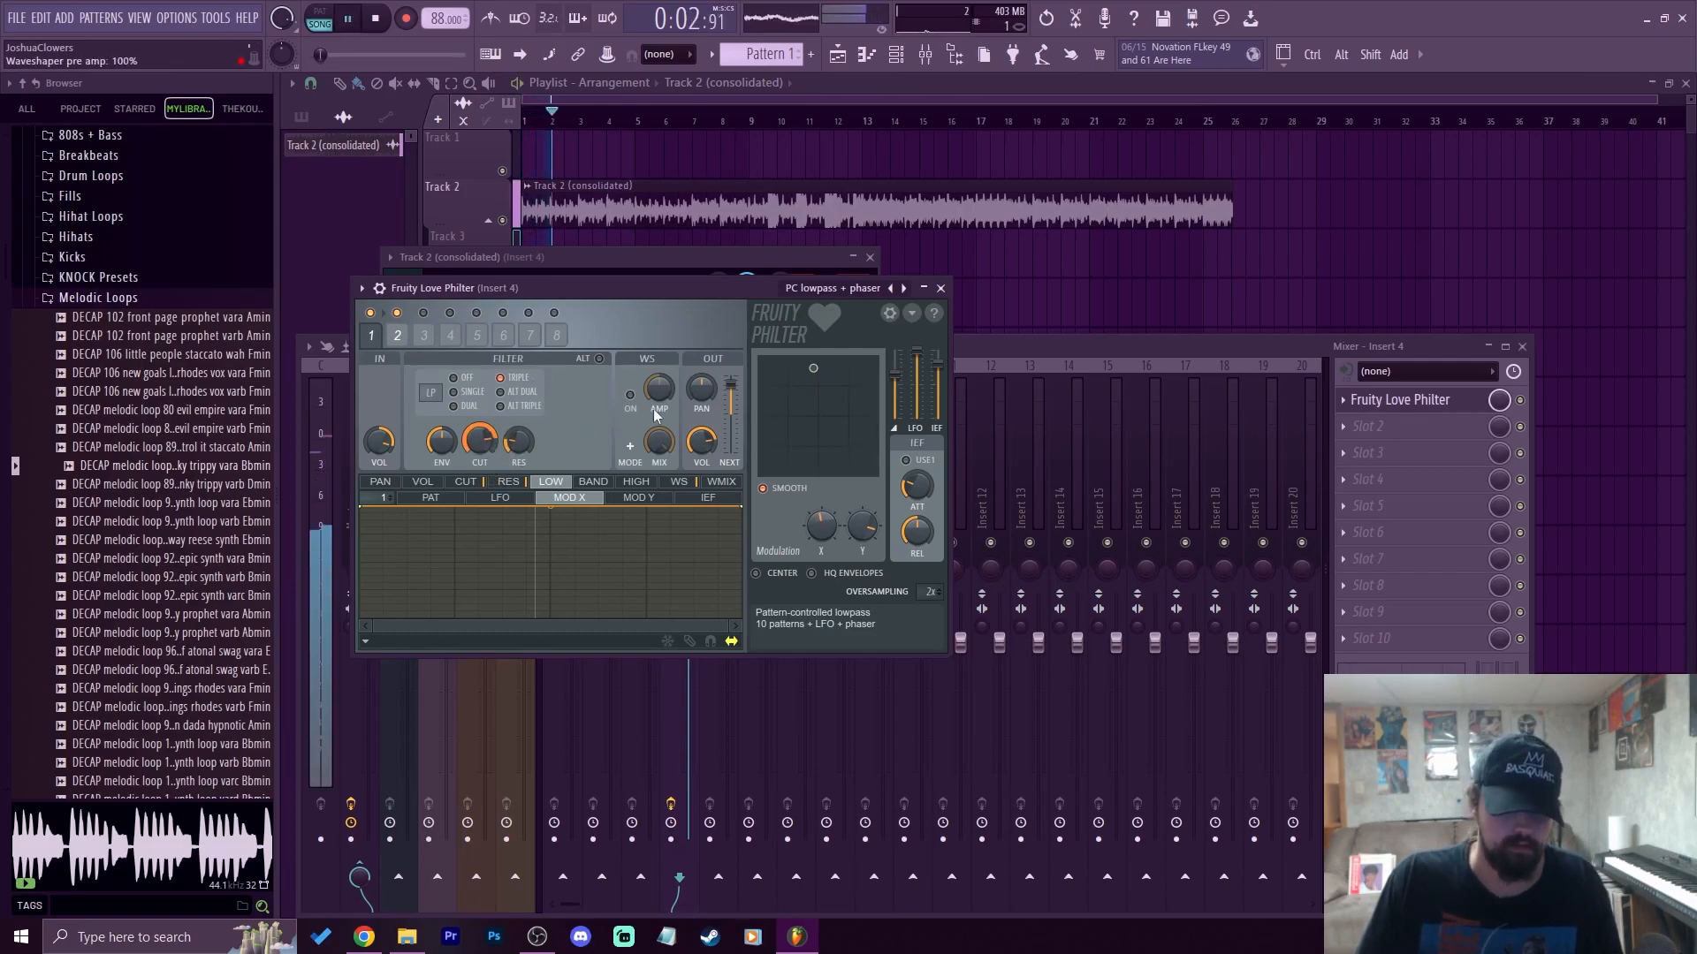
pyautogui.moveTo(814, 369); pyautogui.dragTo(808, 371)
pyautogui.moveTo(480, 439); pyautogui.dragTo(480, 448)
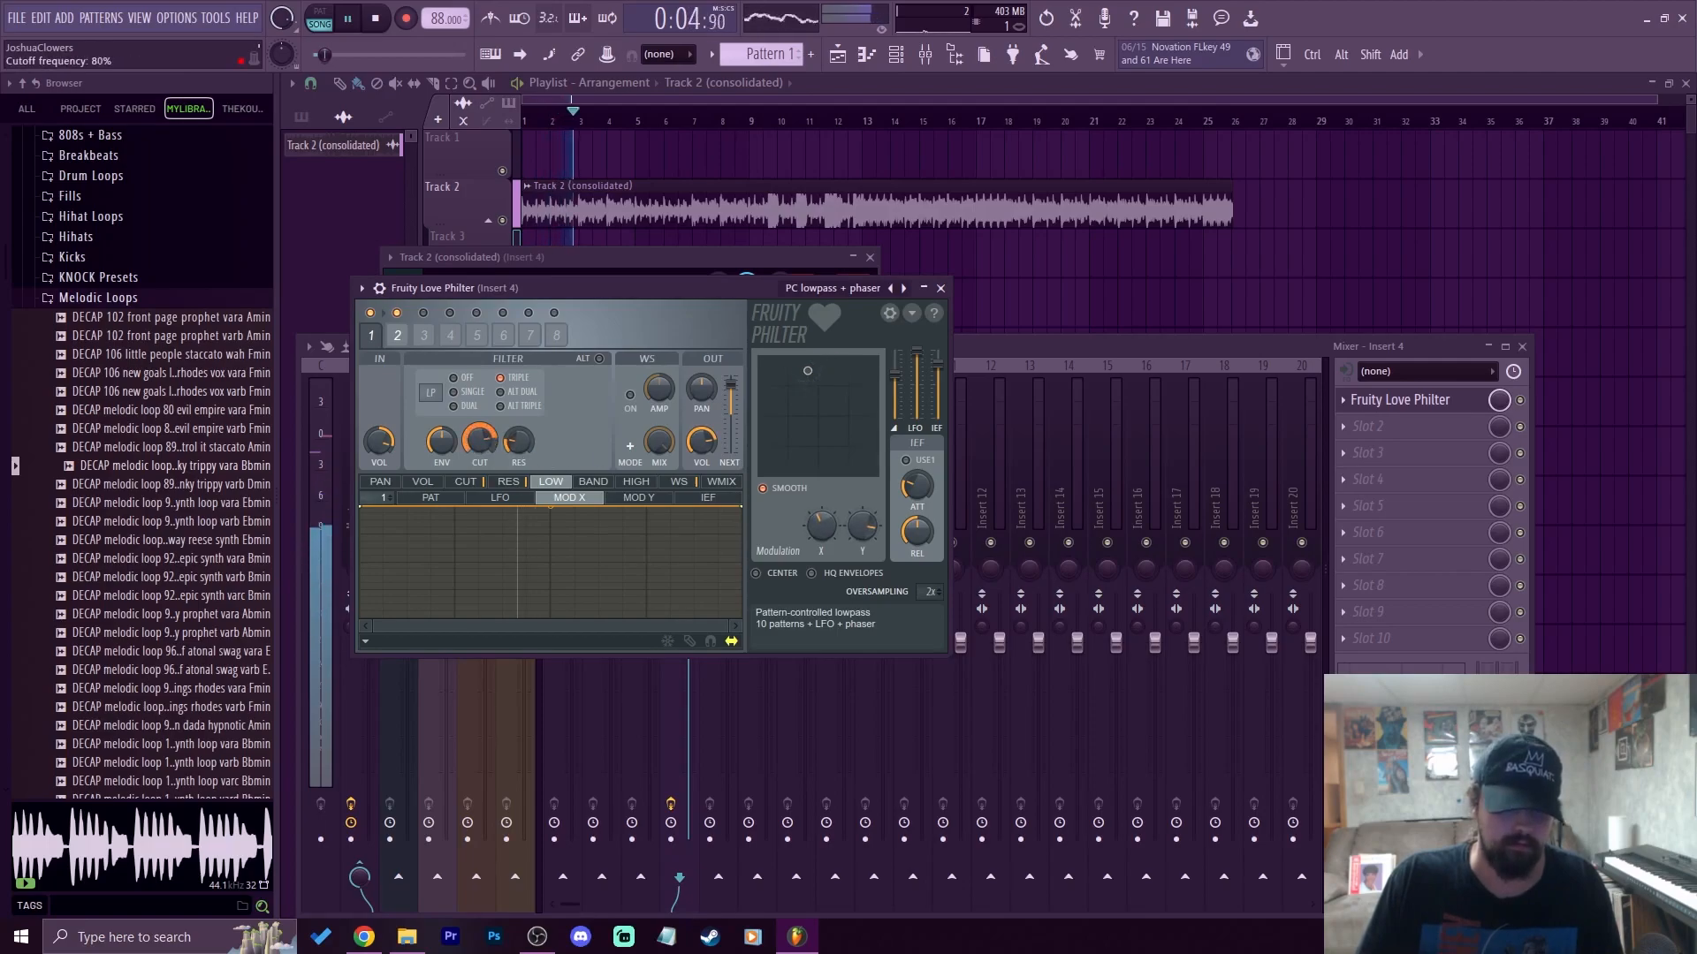
pyautogui.moveTo(917, 351); pyautogui.dragTo(916, 356)
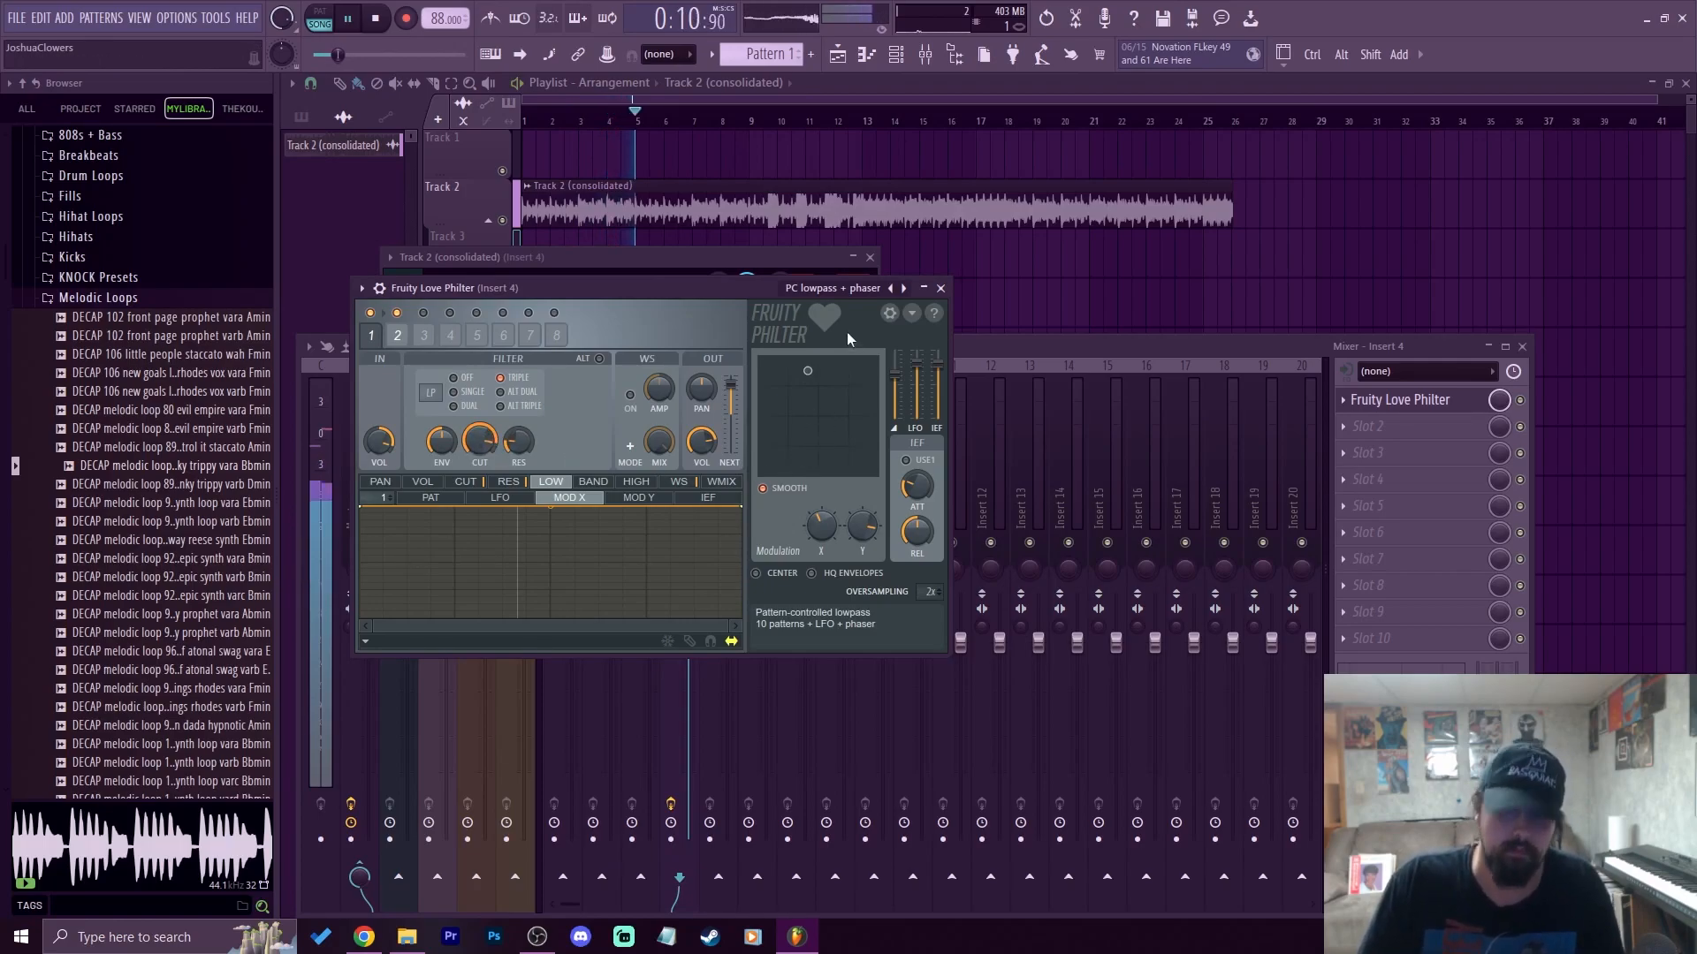
pyautogui.moveTo(807, 370)
pyautogui.mouseDown()
pyautogui.moveTo(782, 437)
pyautogui.moveTo(831, 384)
pyautogui.moveTo(814, 376)
pyautogui.mouseUp()
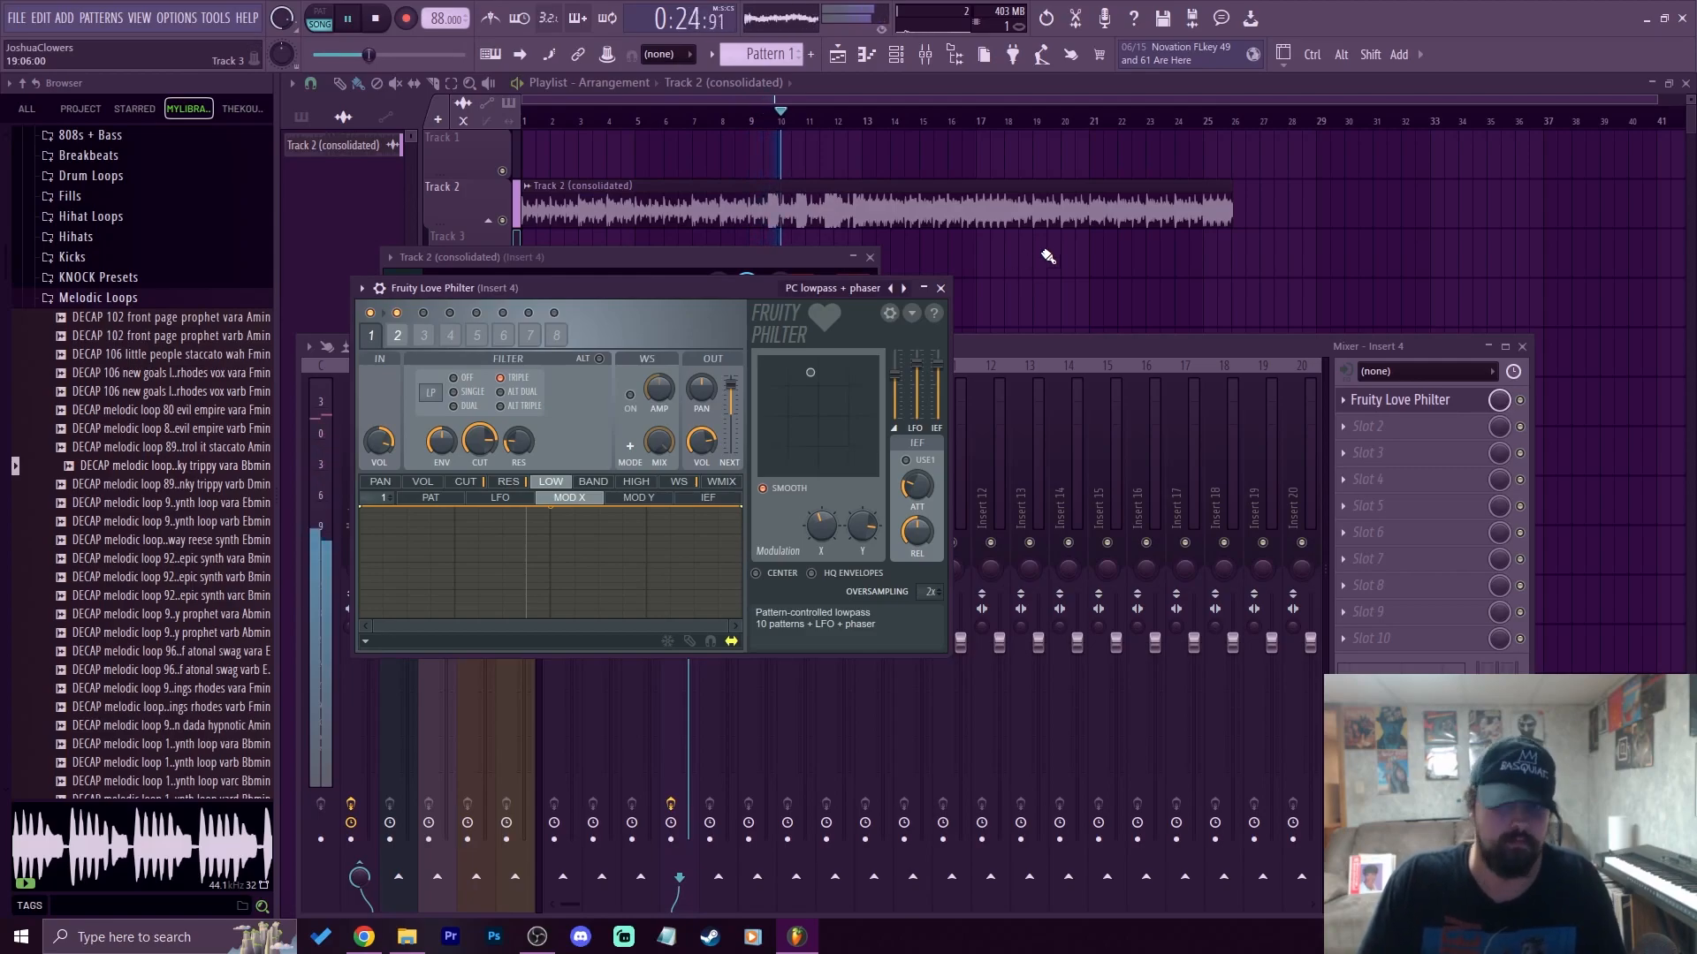
# Load Fruity parametric EQ 2 into insert 4's second effect slot
pyautogui.click(1352, 428)
pyautogui.click(803, 241)
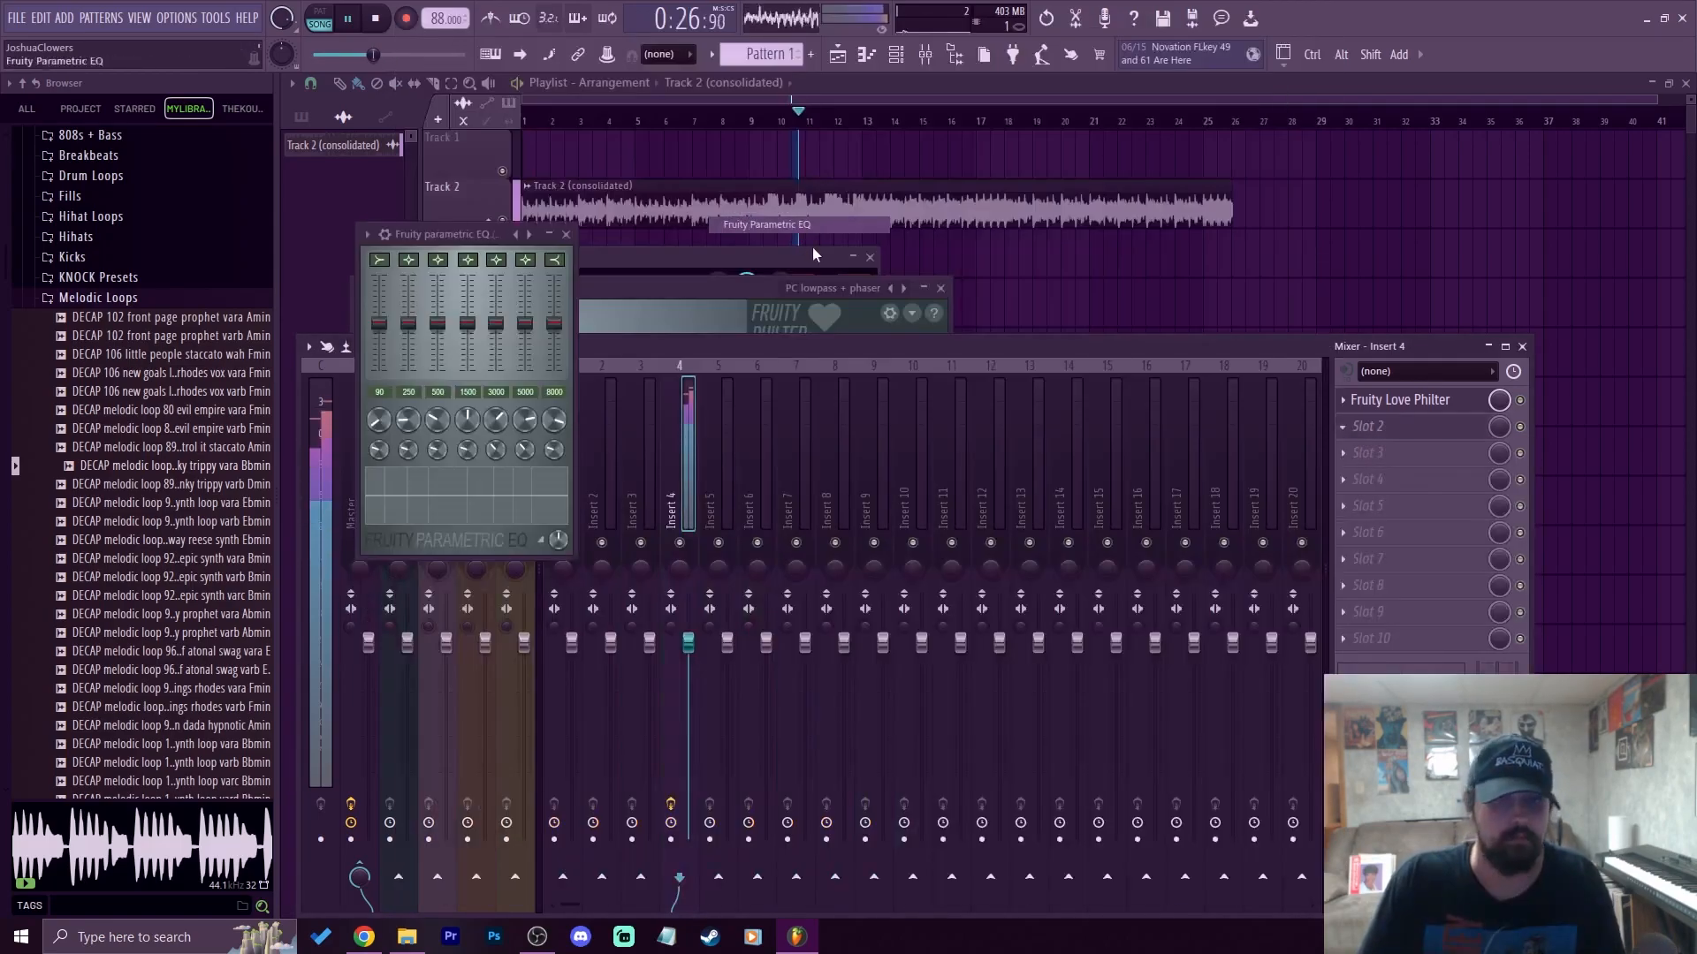
pyautogui.click(1352, 427)
pyautogui.moveTo(1379, 448)
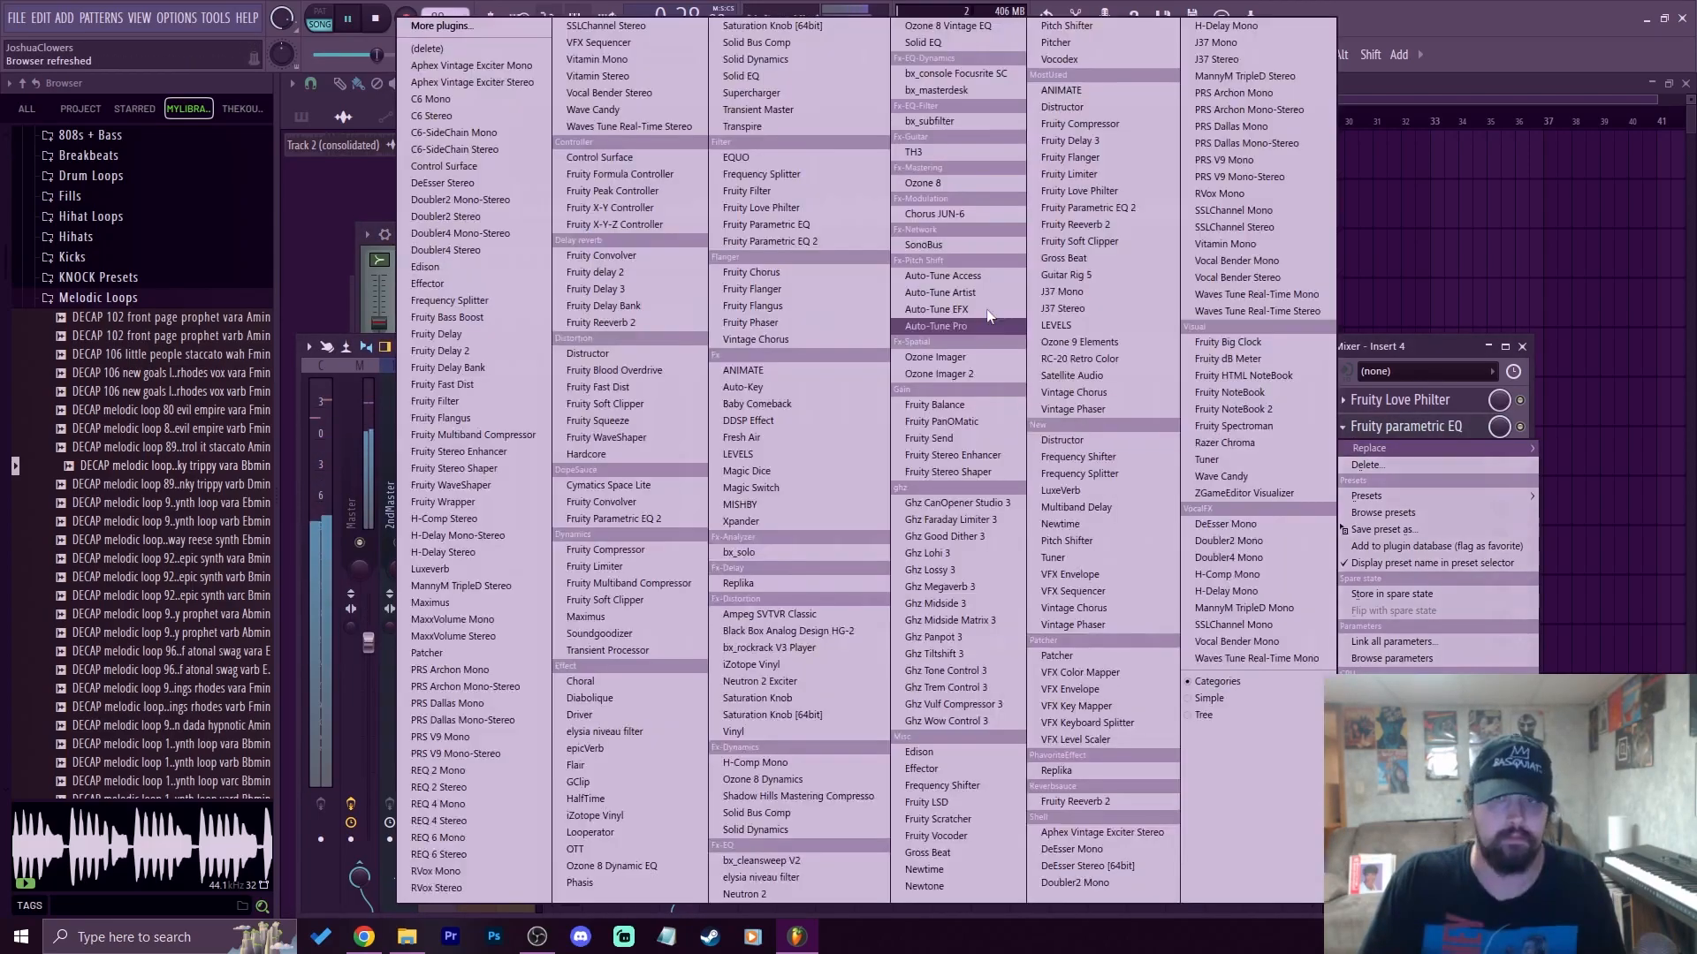
pyautogui.click(795, 241)
# Shape the sample's mids and highs in Parametric EQ 2 with gentle cuts on bands 4 to 7 while the clip plays
pyautogui.click(643, 546)
pyautogui.moveTo(588, 384); pyautogui.dragTo(644, 396)
pyautogui.moveTo(686, 384); pyautogui.dragTo(690, 390)
pyautogui.moveTo(595, 391); pyautogui.dragTo(526, 388)
pyautogui.moveTo(647, 403)
pyautogui.mouseDown()
pyautogui.moveTo(755, 458)
pyautogui.moveTo(756, 409)
pyautogui.moveTo(648, 392)
pyautogui.mouseUp()
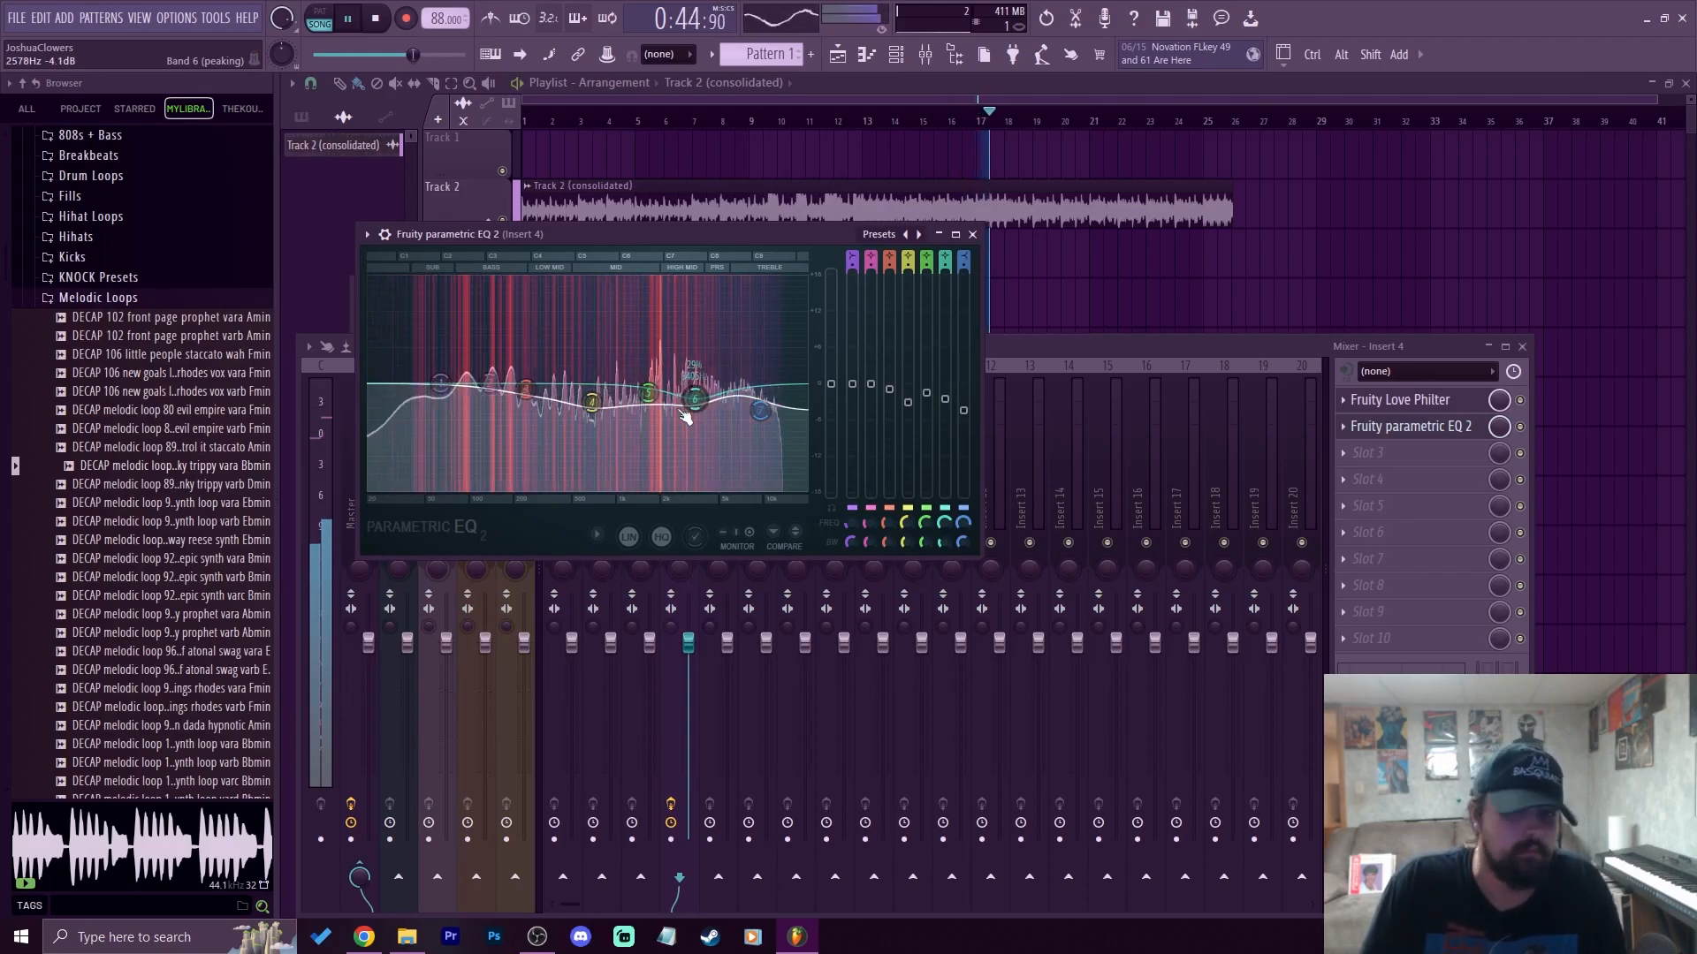
# Cut the low shelf to about -9.8 dB at 48 Hz, lower bands 3 and 6 further and lift band 5 slightly
pyautogui.moveTo(525, 389); pyautogui.dragTo(424, 442)
pyautogui.moveTo(511, 407); pyautogui.dragTo(692, 408)
pyautogui.moveTo(648, 376); pyautogui.dragTo(685, 410)
pyautogui.moveTo(520, 400); pyautogui.dragTo(523, 399)
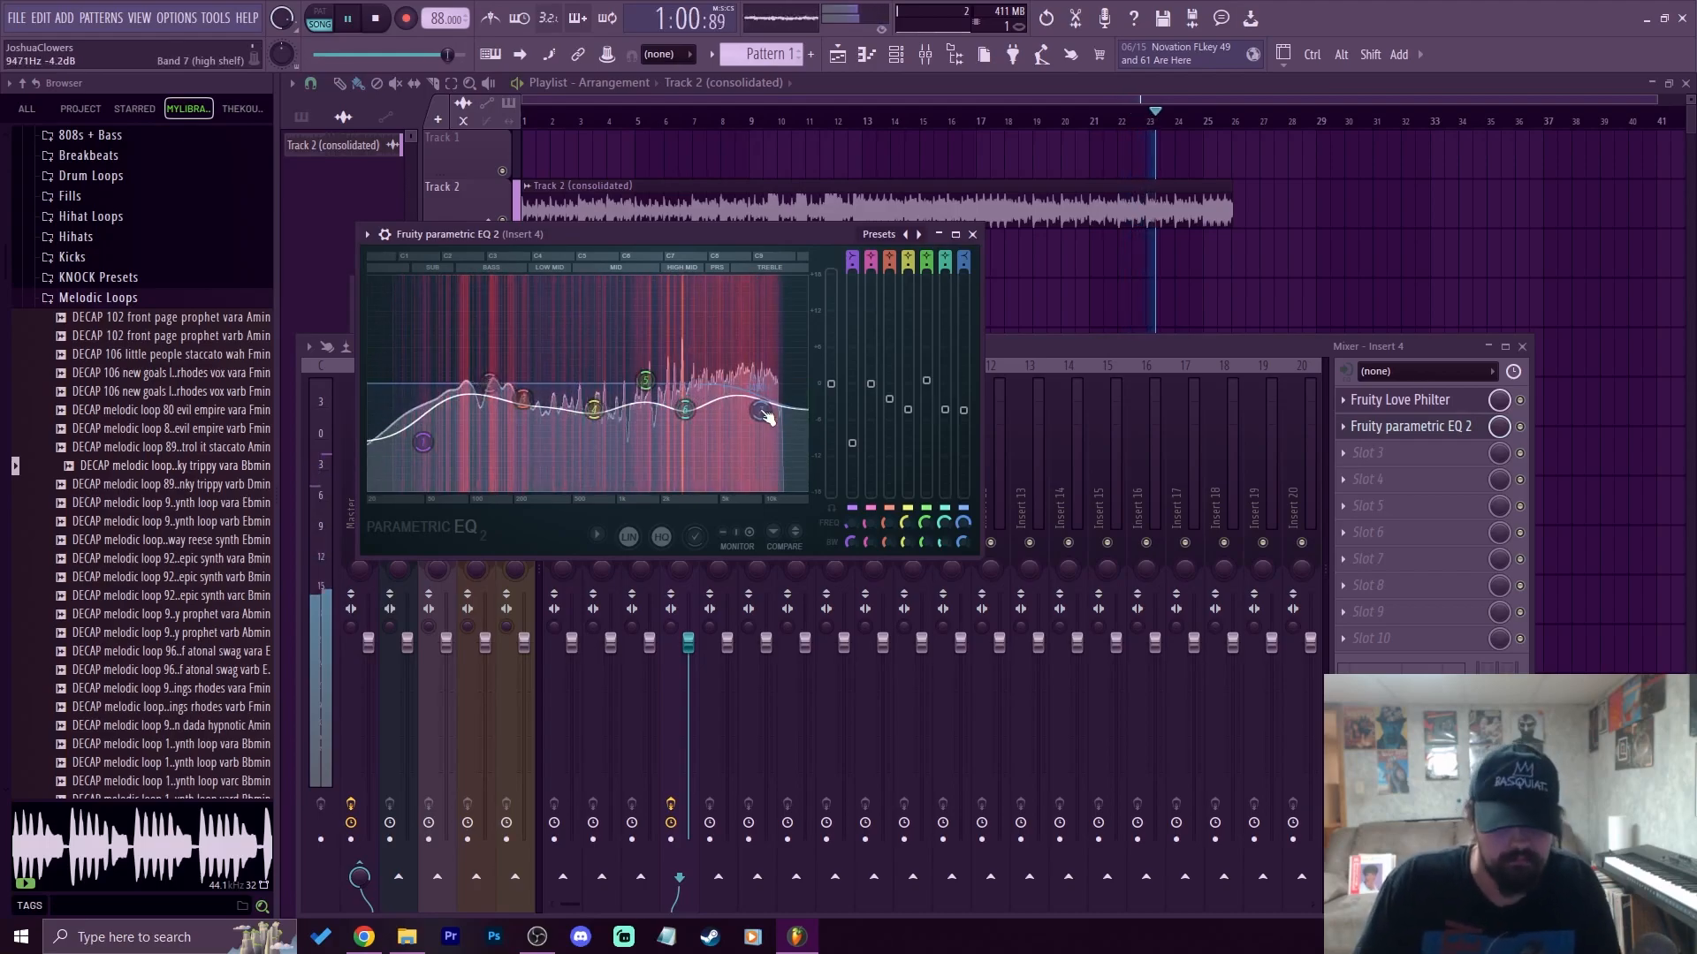
# Review Fruity Love Philter's cutoff setting during playback, close the effect and stop the song
pyautogui.click(1422, 400)
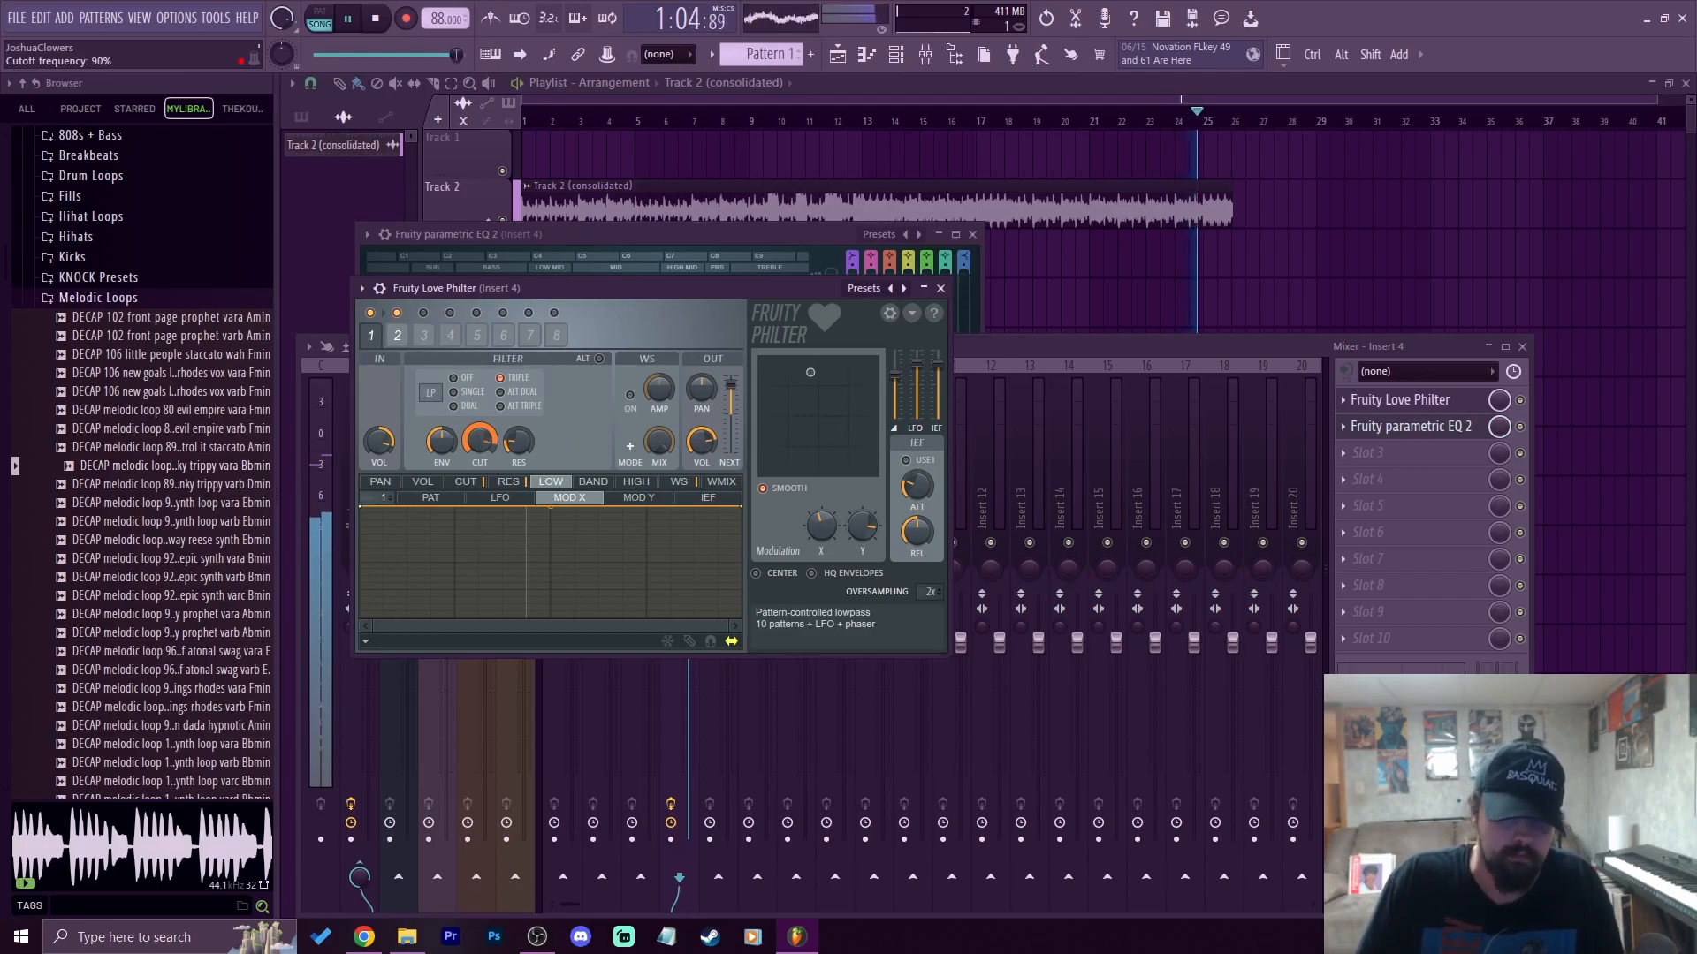
pyautogui.click(941, 289)
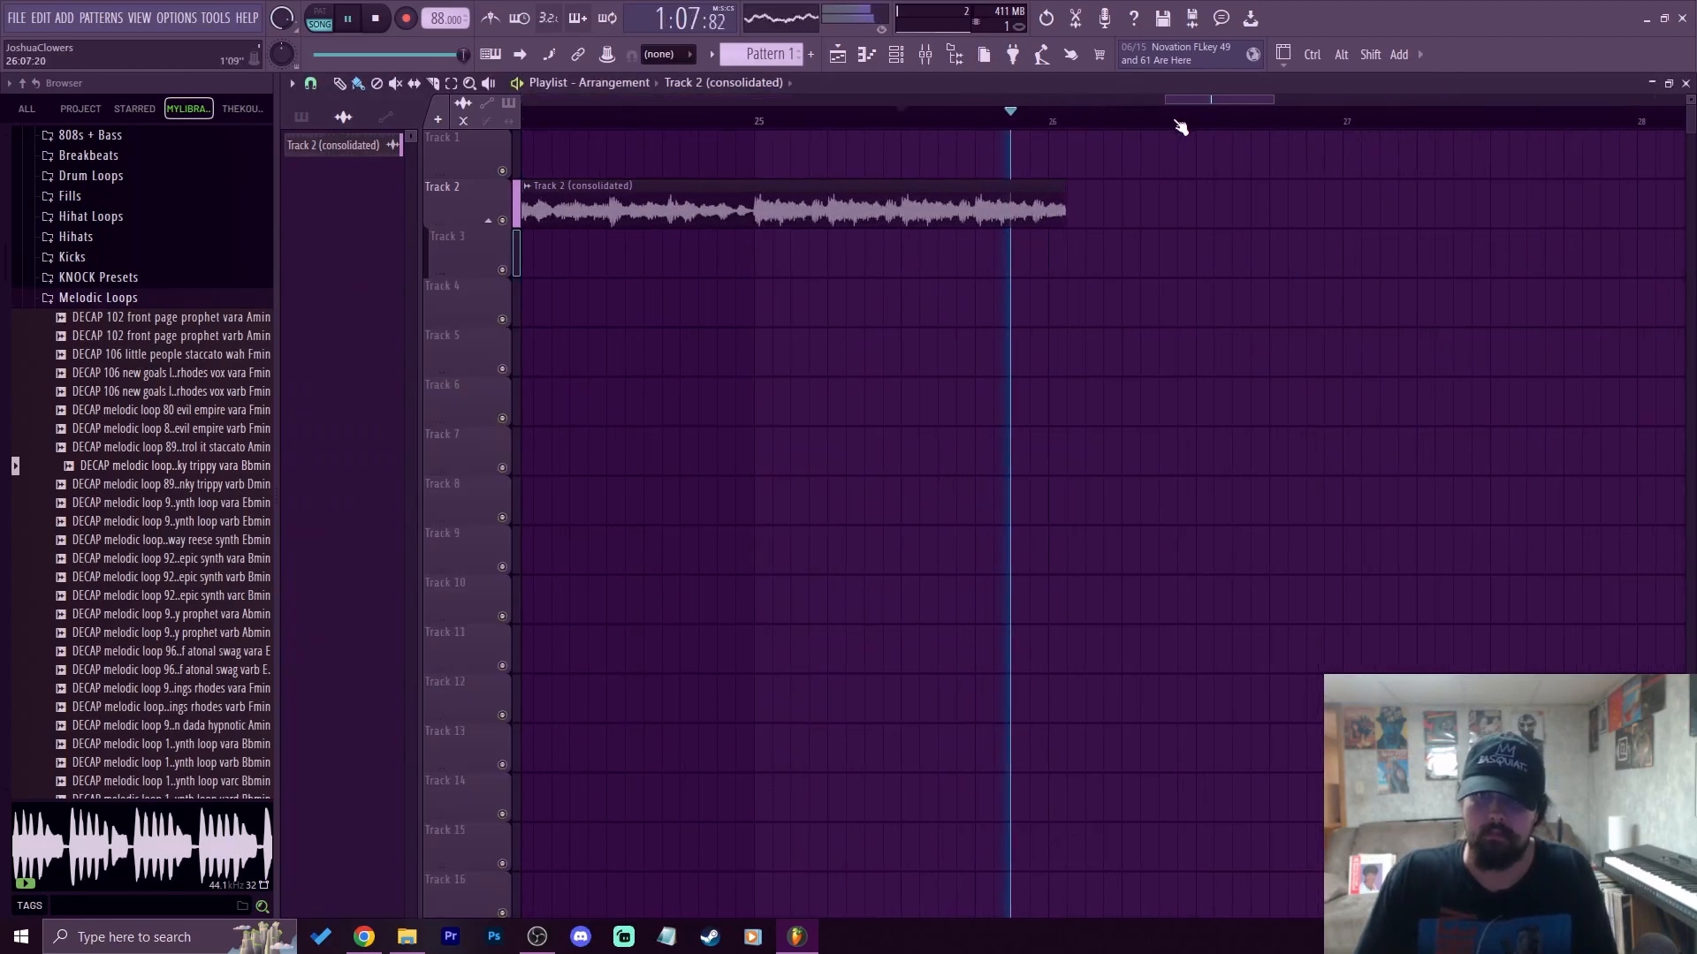
pyautogui.press('space')
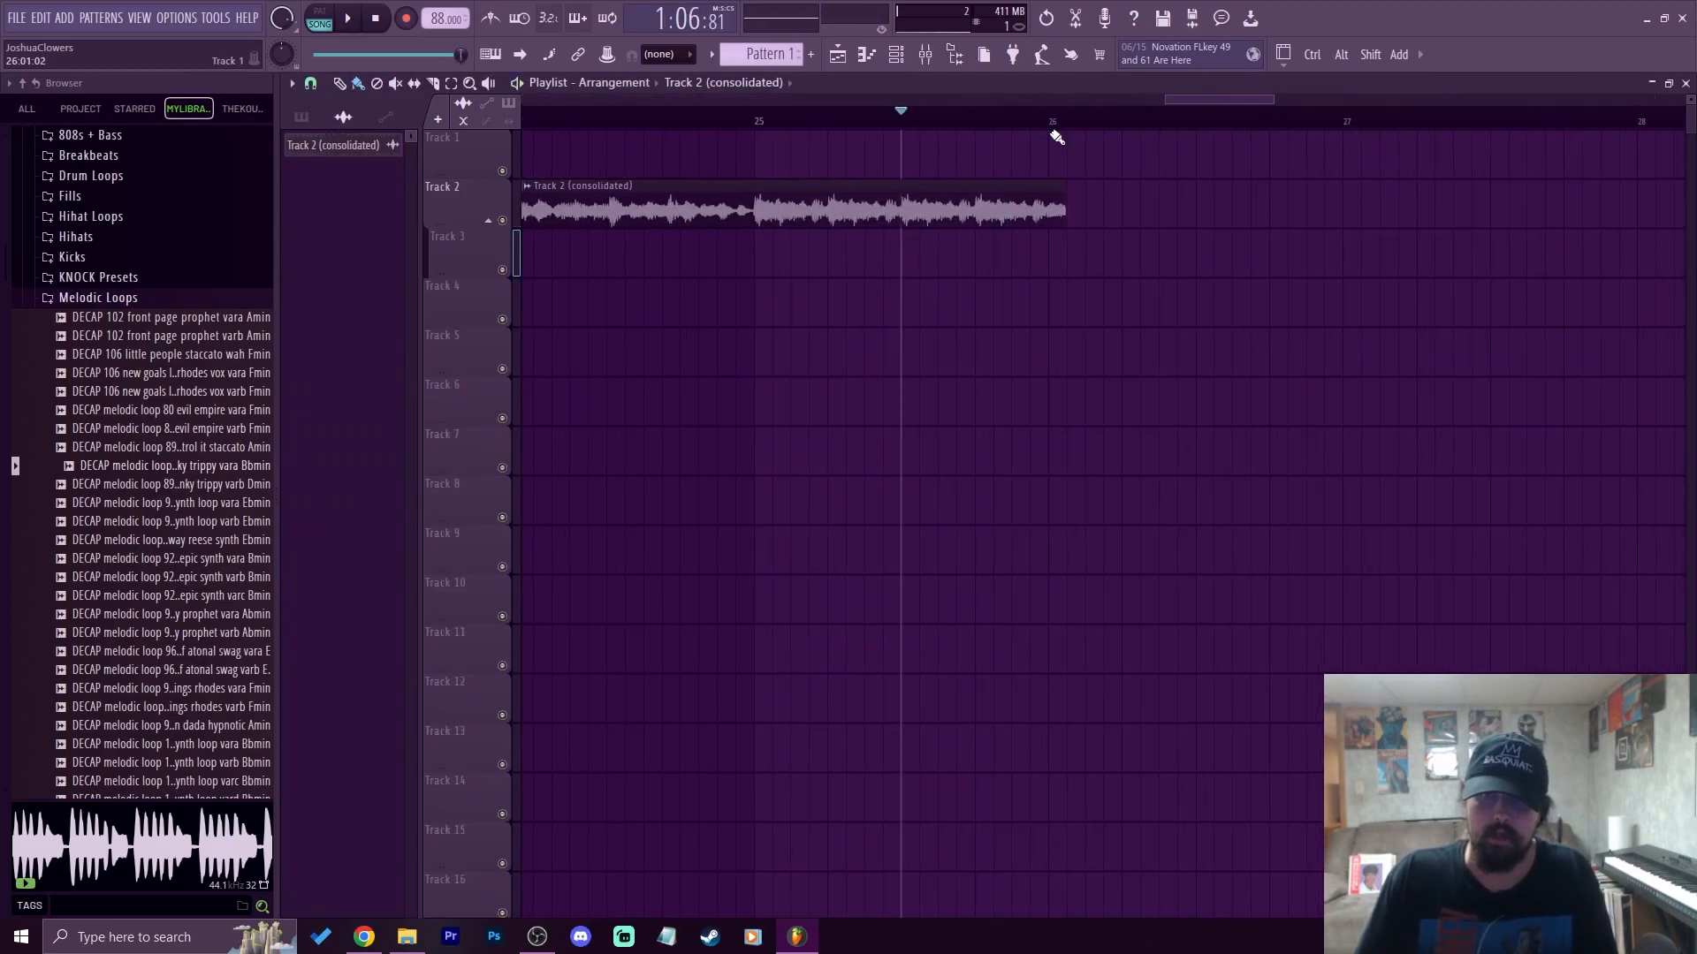
# Slice the consolidated Track 2 clip at bar 26 and delete the leftover tail
pyautogui.scroll(3, 1121, 155)
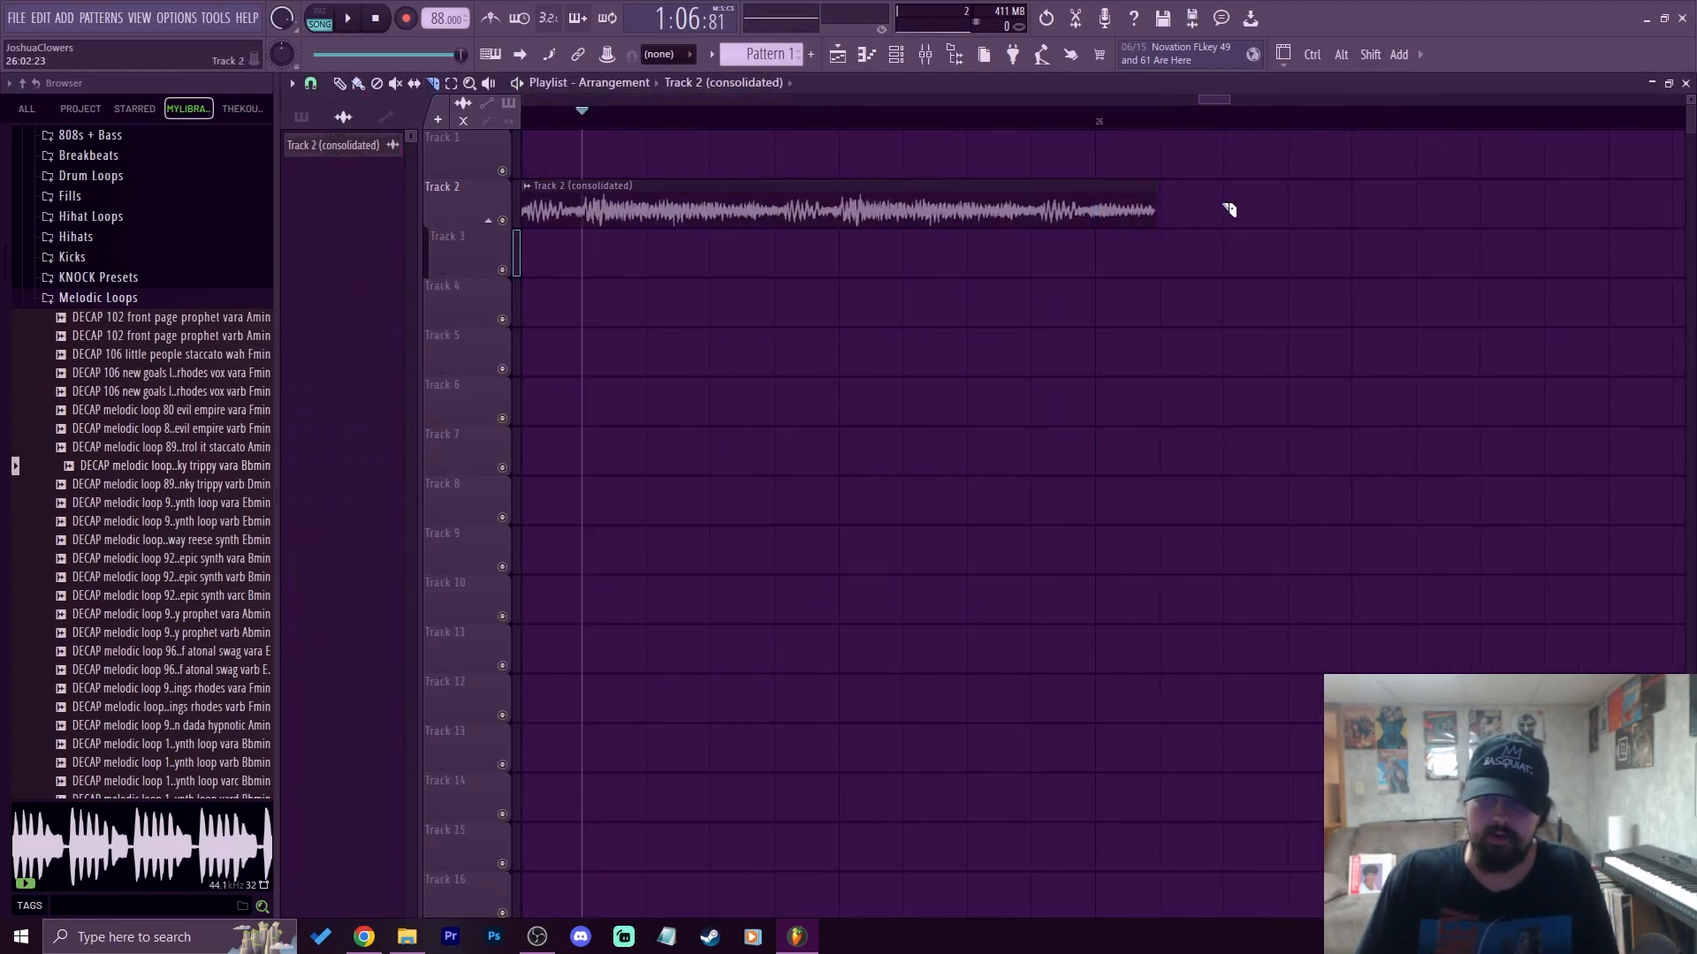
pyautogui.moveTo(1095, 305); pyautogui.dragTo(1104, 232)
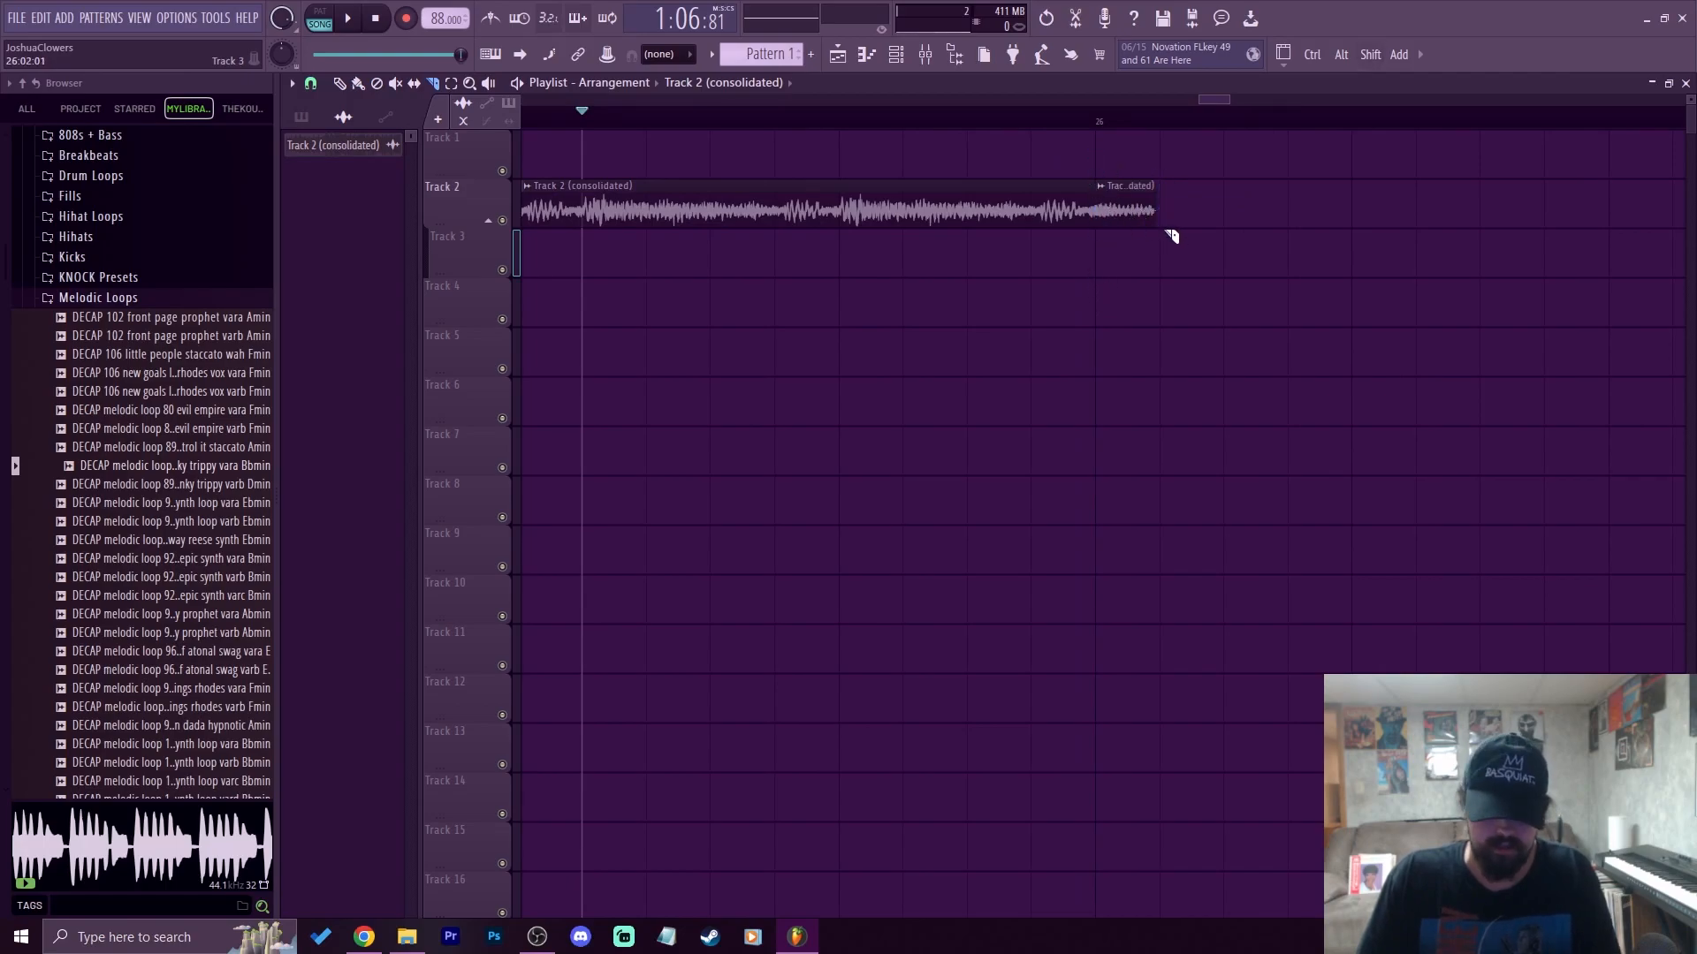
pyautogui.rightClick(1140, 210)
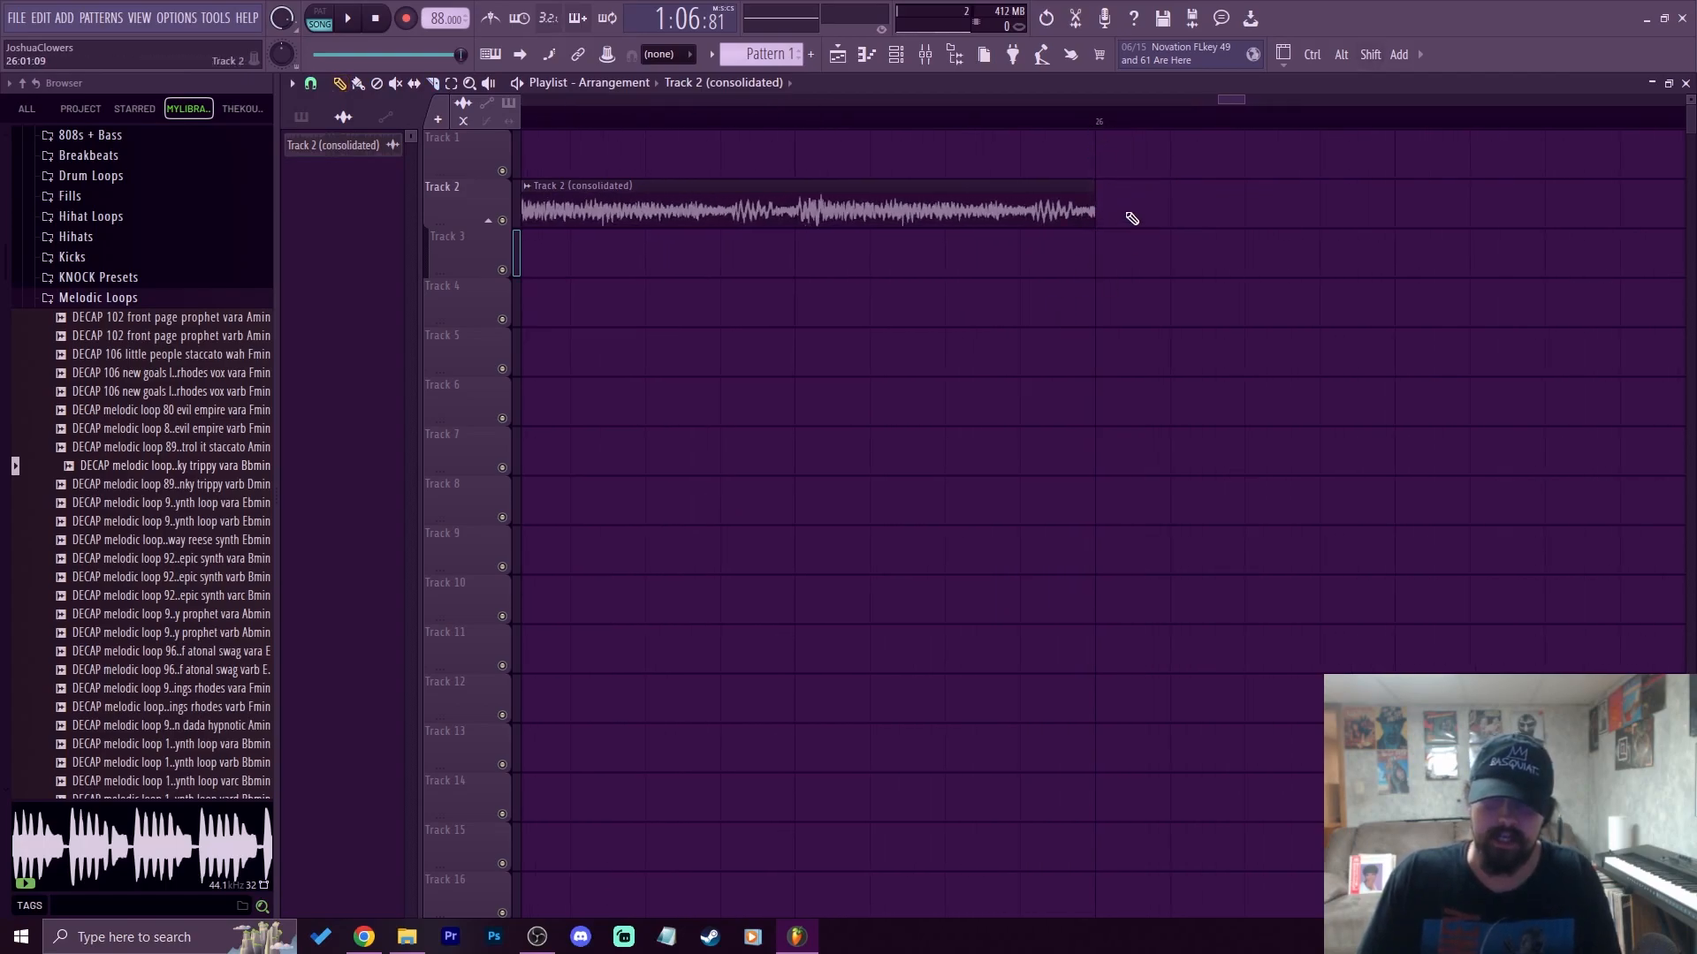
# Play the trimmed clip from bar 1, check its level on mixer insert 4 and review the Parametric EQ 2 curve
pyautogui.scroll(-8, 1104, 129)
pyautogui.click(524, 121)
pyautogui.press('space')
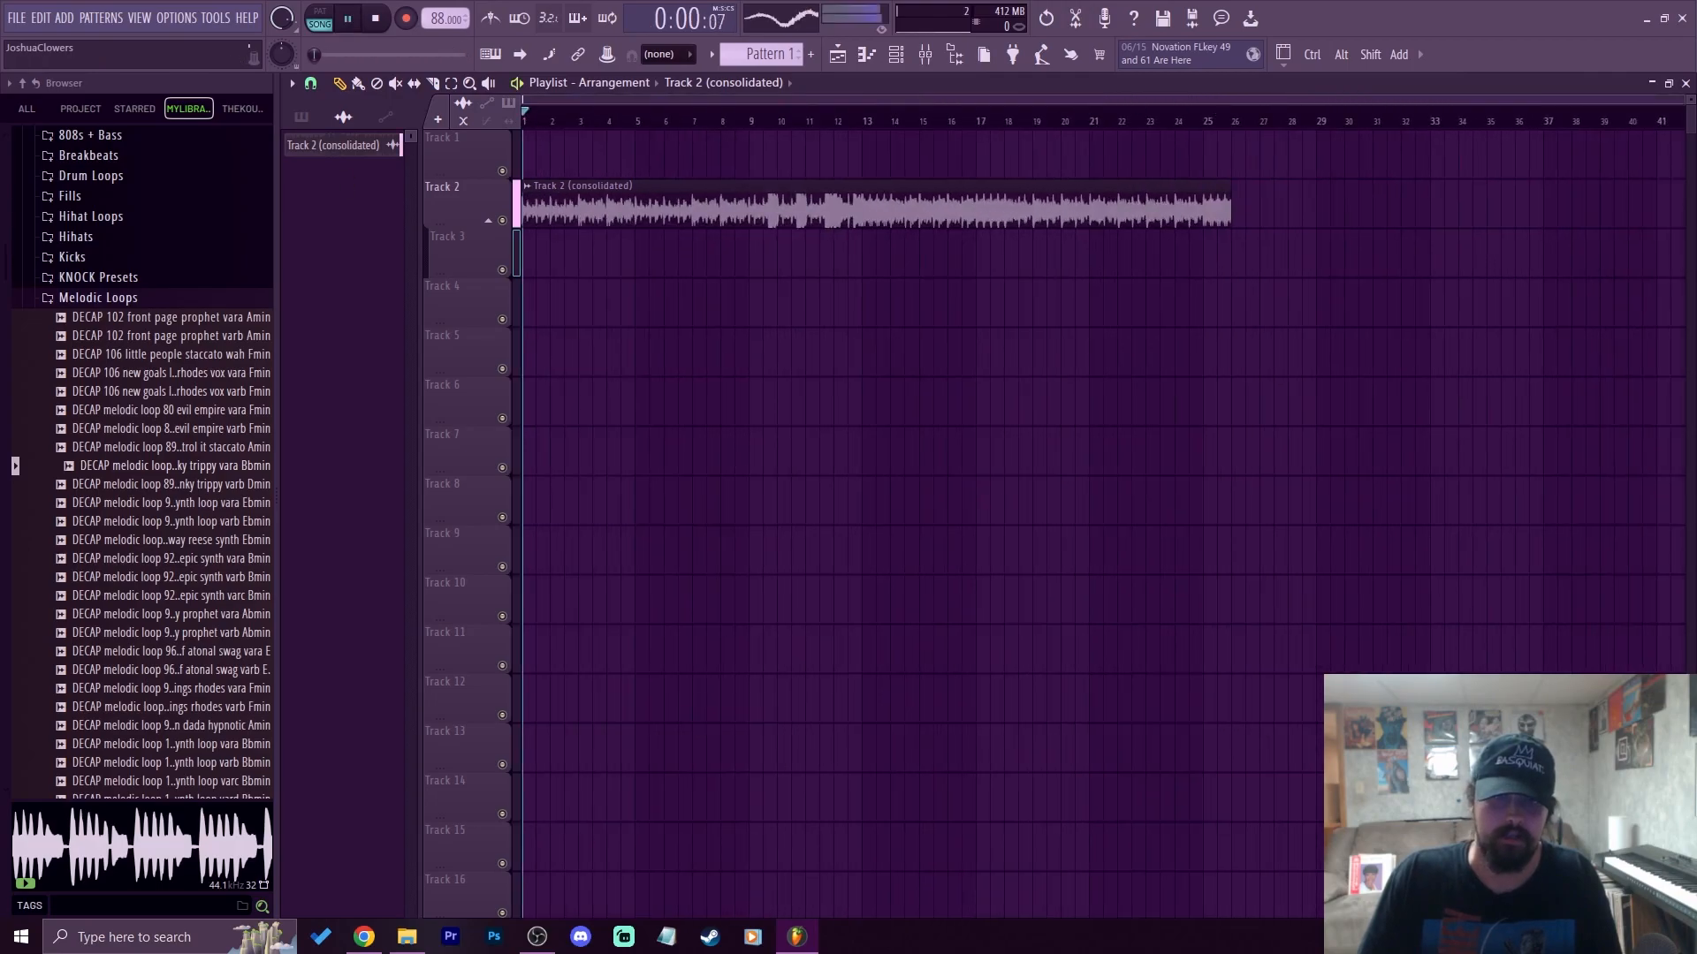
pyautogui.click(925, 55)
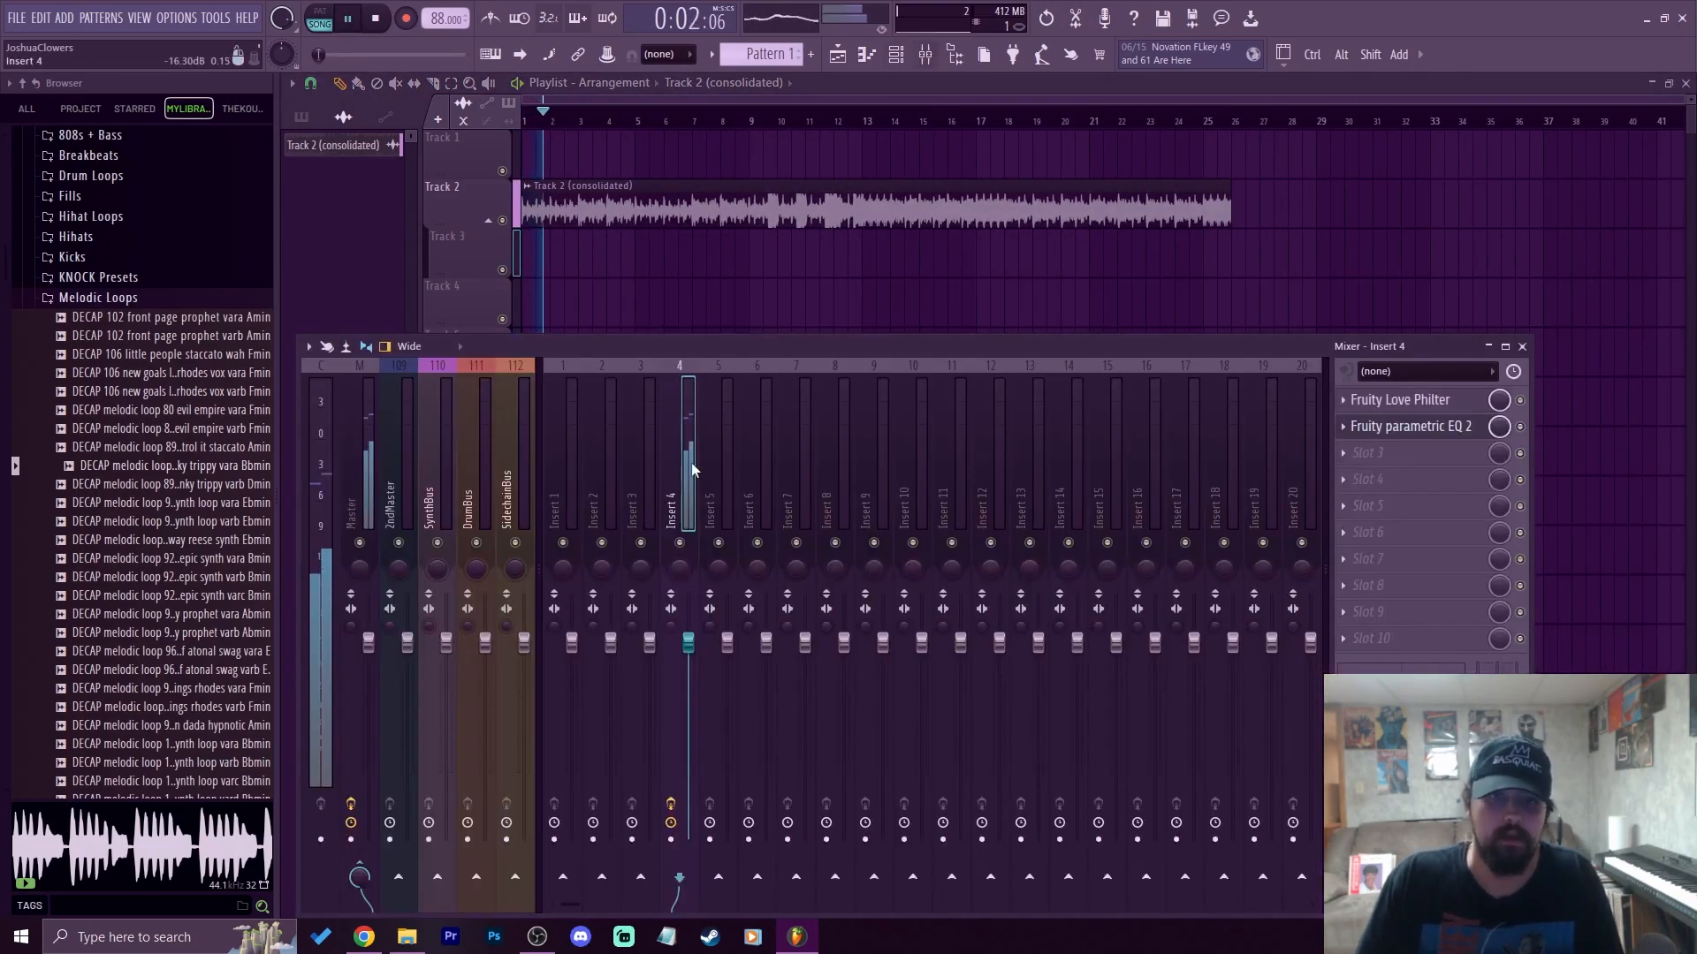
pyautogui.press('space')
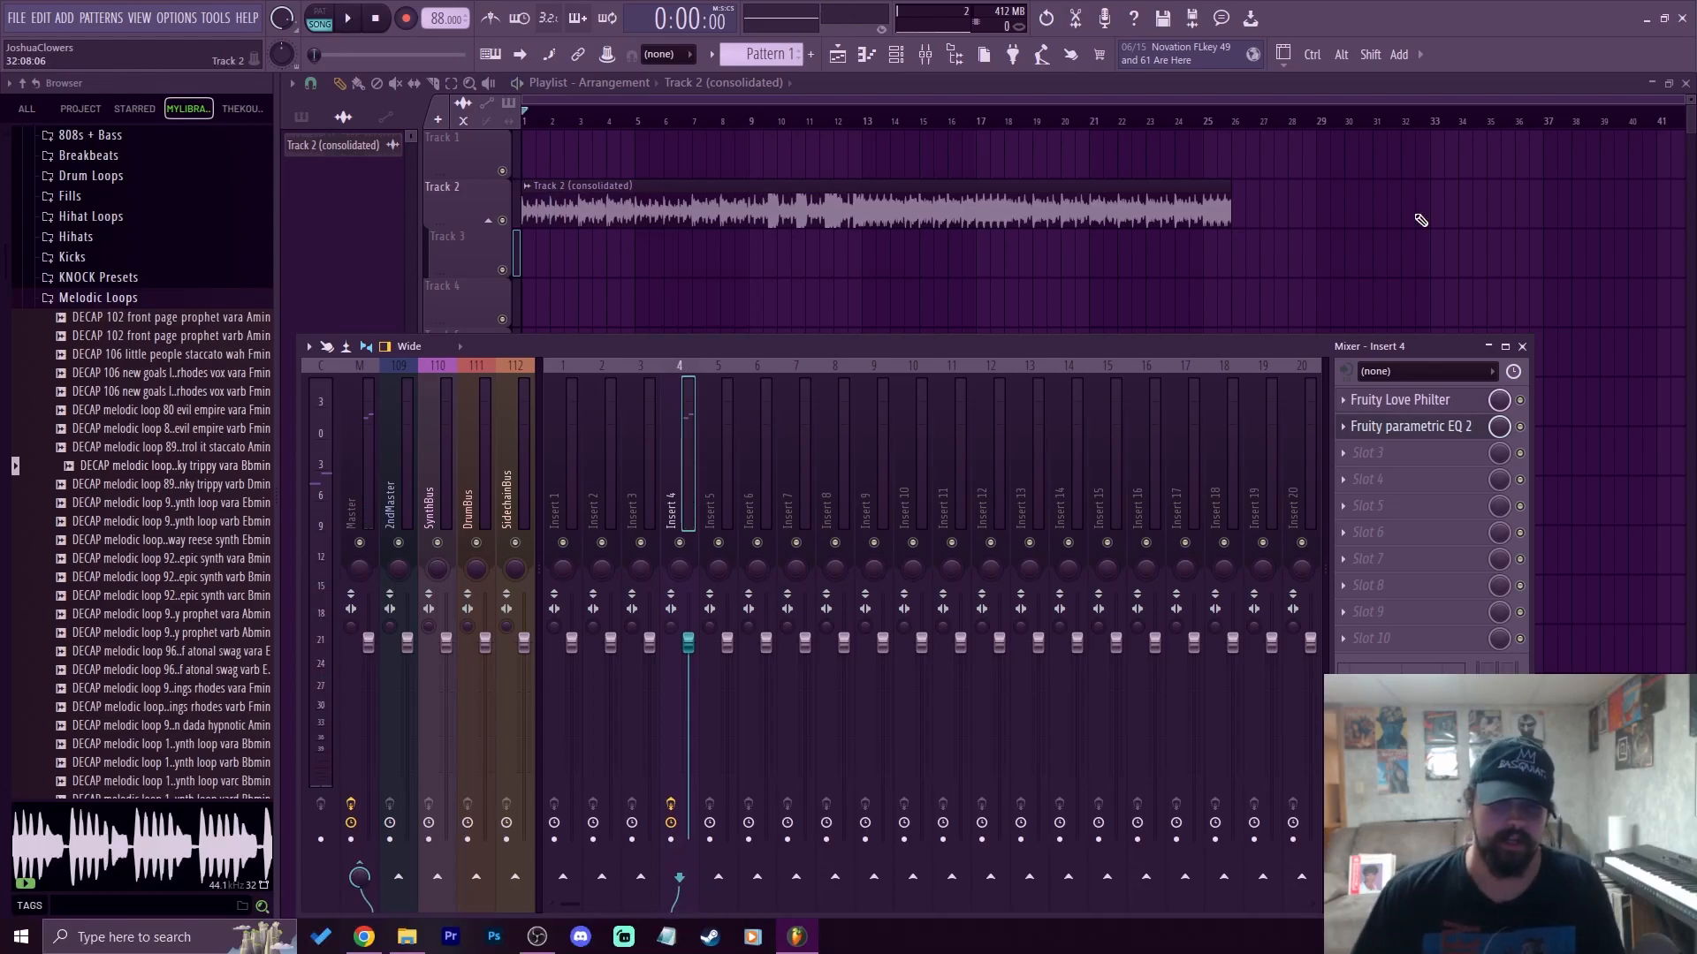
pyautogui.click(1420, 426)
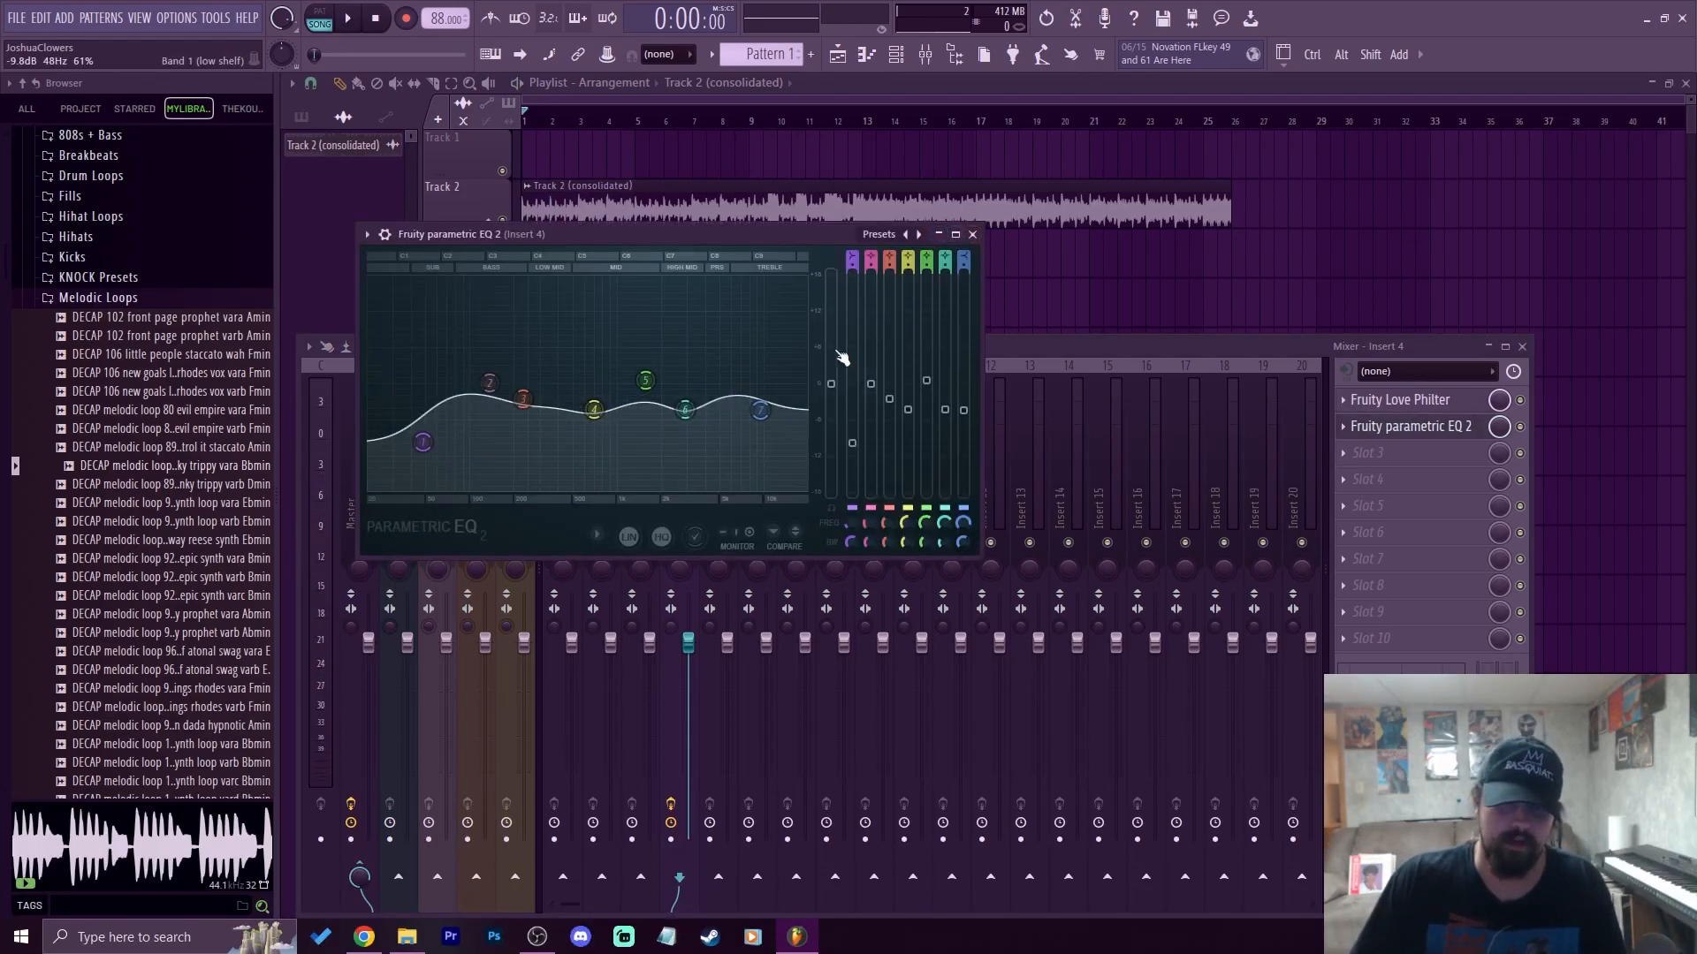
pyautogui.click(972, 234)
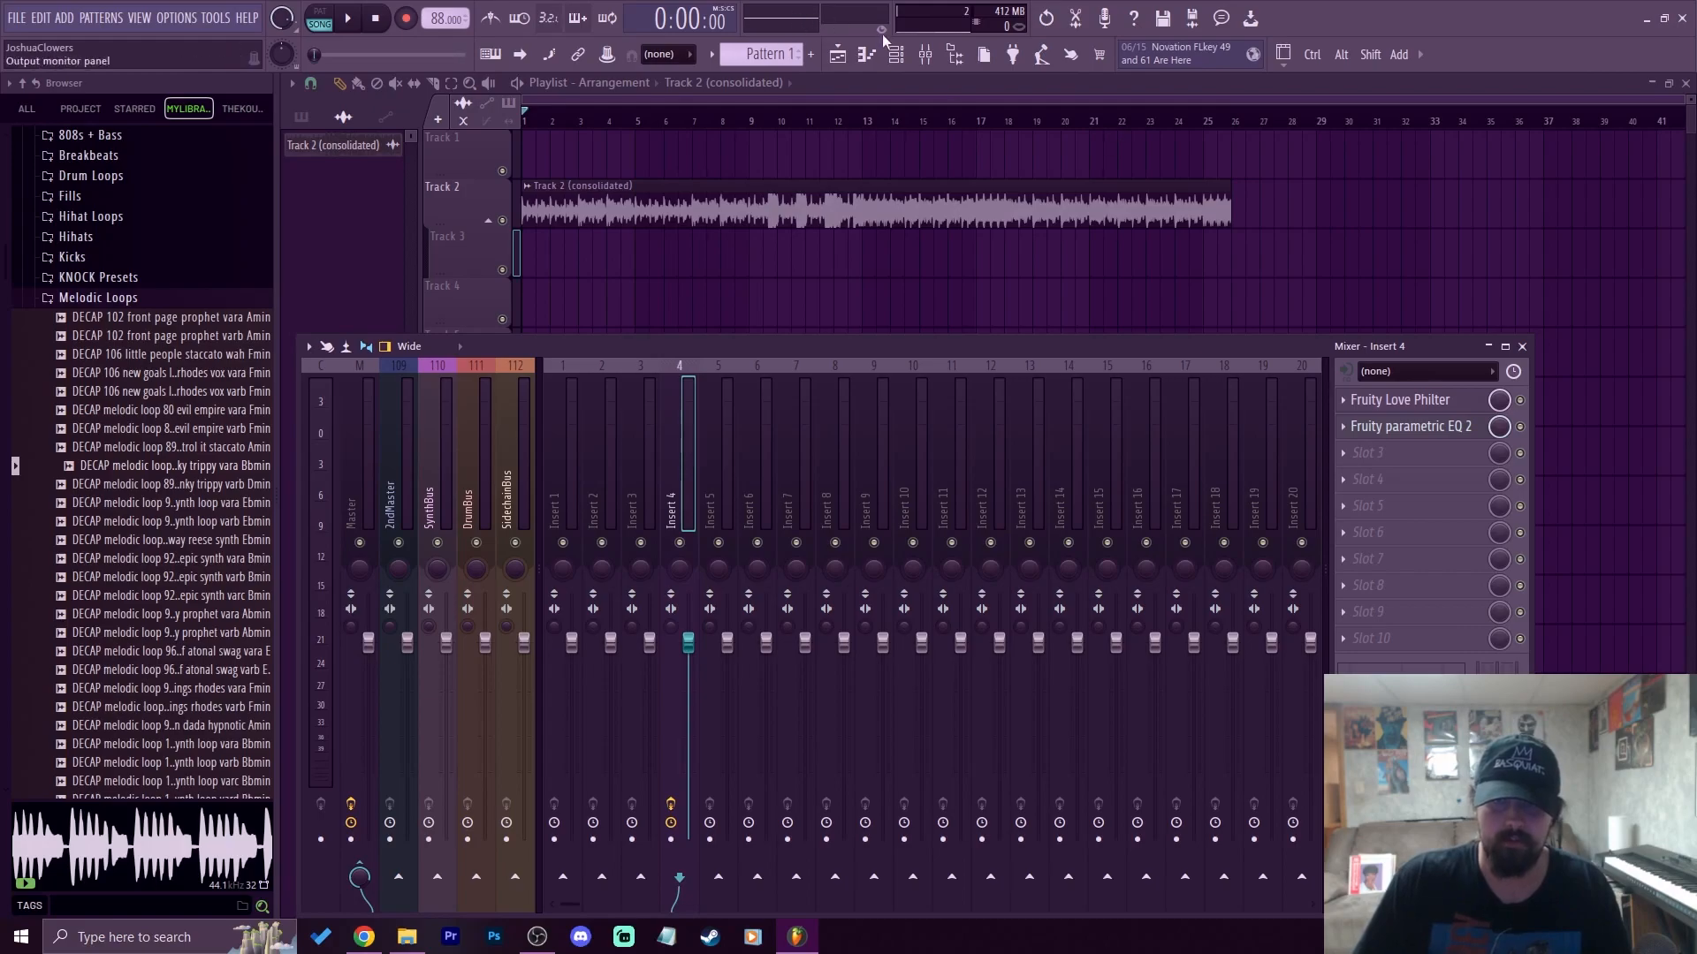
# Bring up the Serato Sample instrument from the channel rack and reposition its window
pyautogui.press('F6')
pyautogui.click(425, 524)
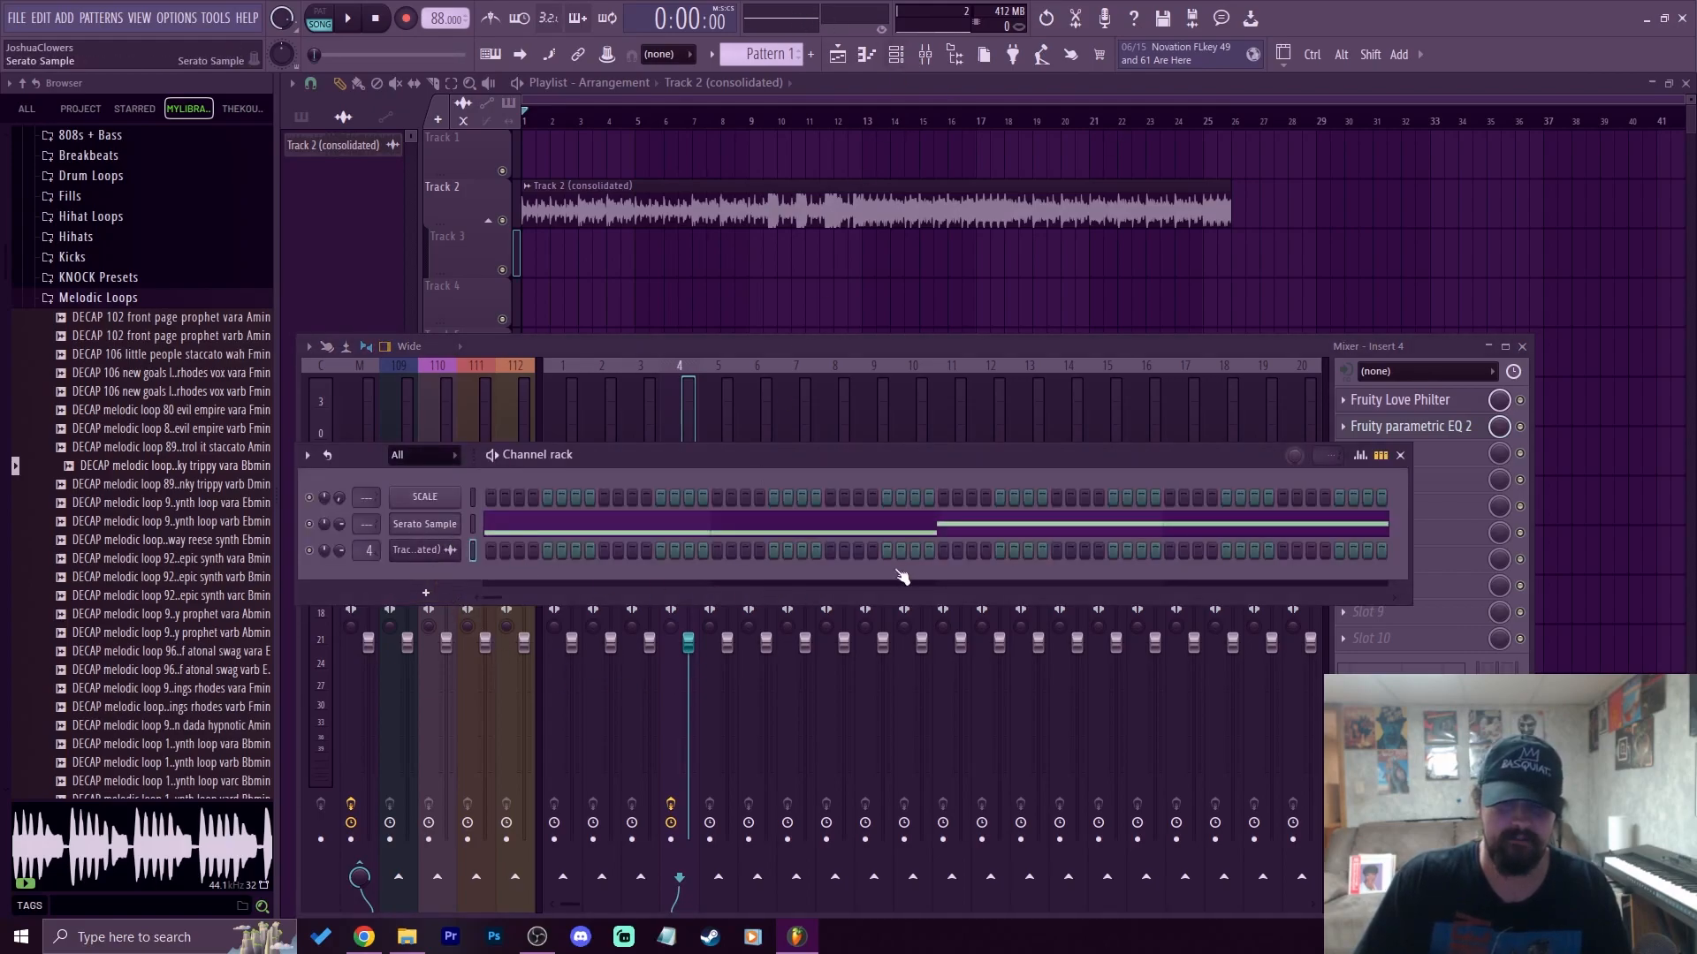
pyautogui.moveTo(789, 167); pyautogui.dragTo(753, 187)
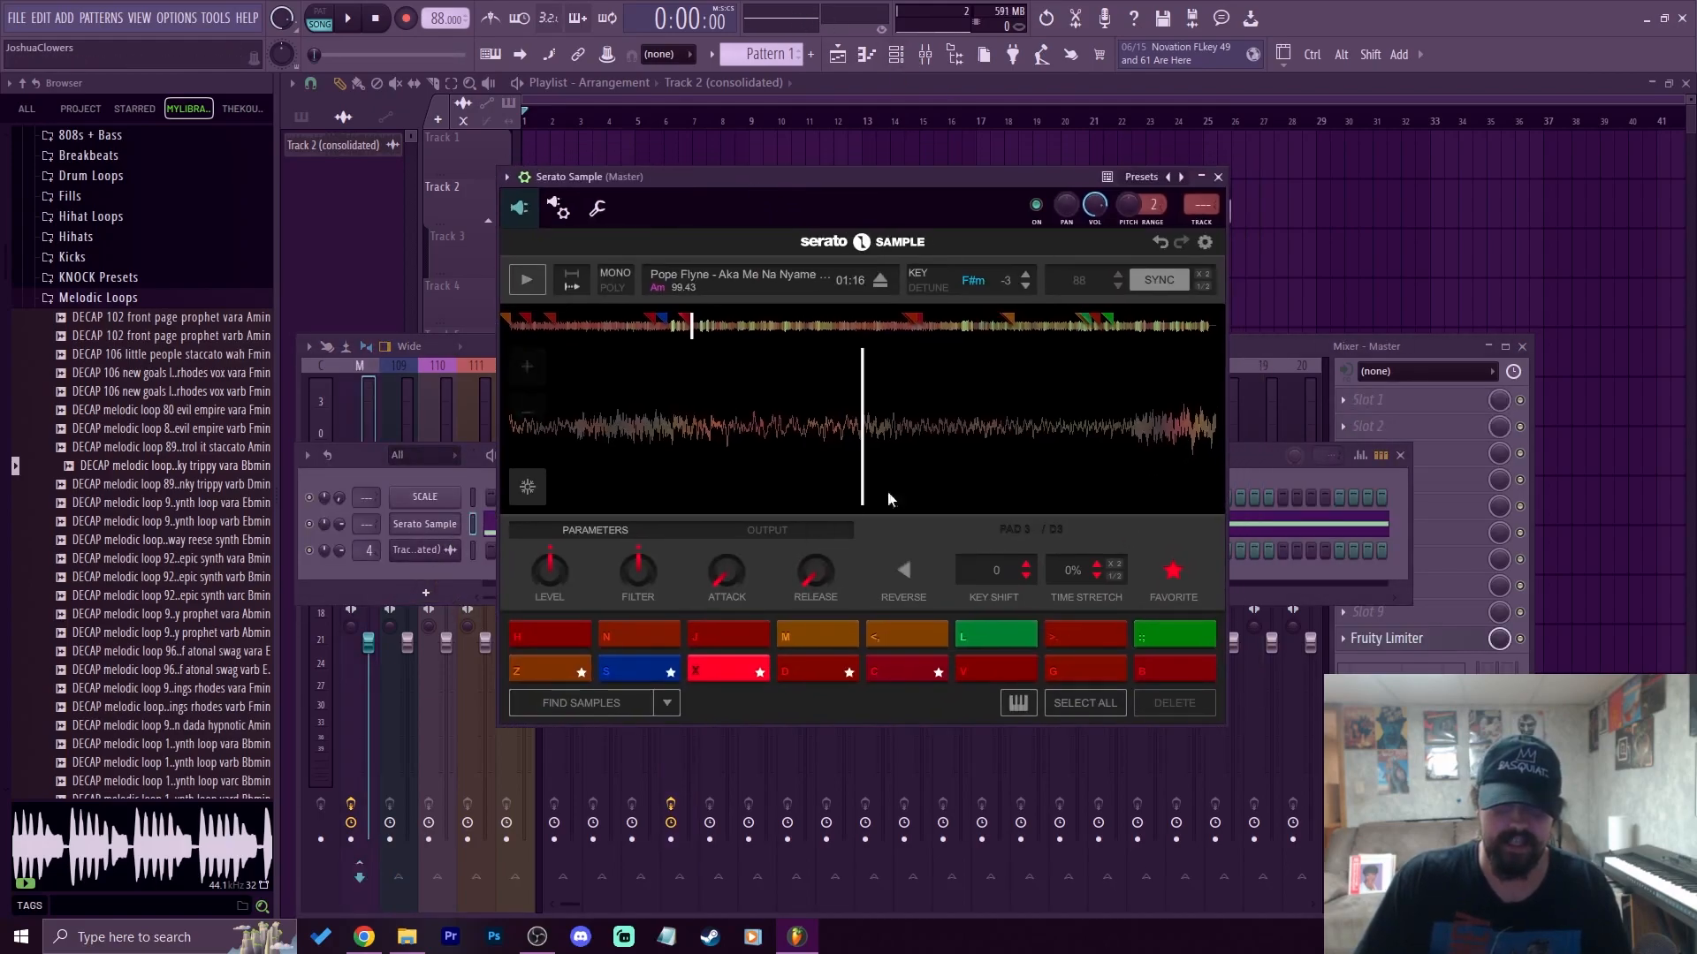